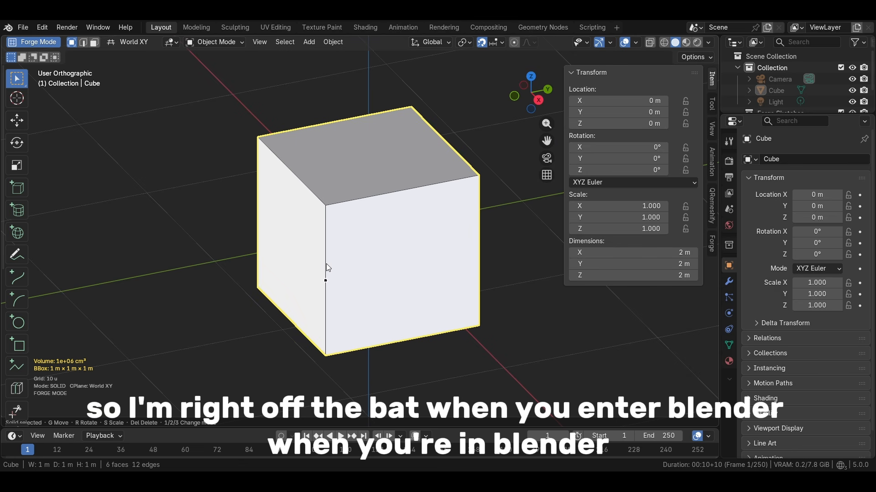
# - Leave Forge Mode for the standard Object Mode viewport, and return to Forge Mode with the default cube in view
pyautogui.click(40, 45)
pyautogui.scroll(-4, 393, 165)
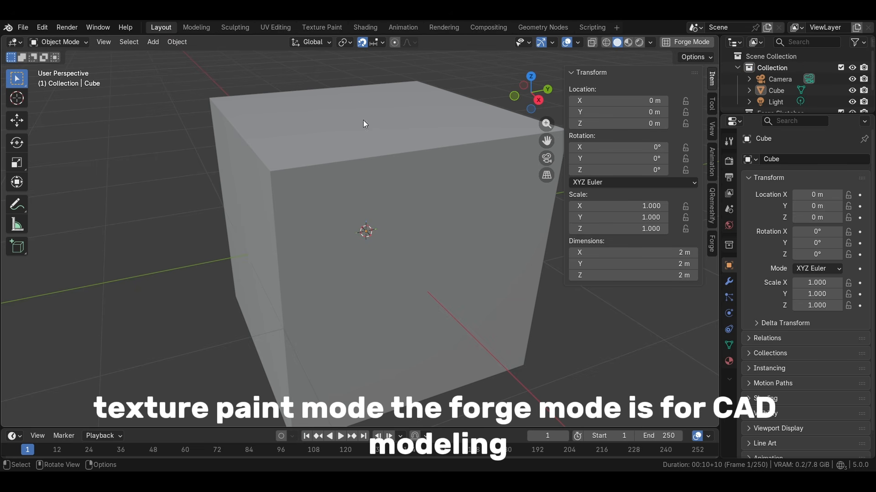
pyautogui.click(690, 44)
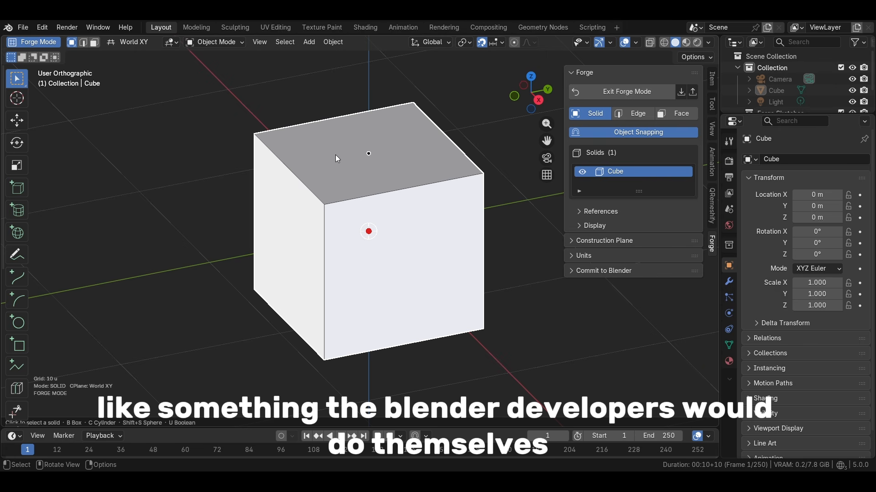
pyautogui.scroll(-3, 376, 204)
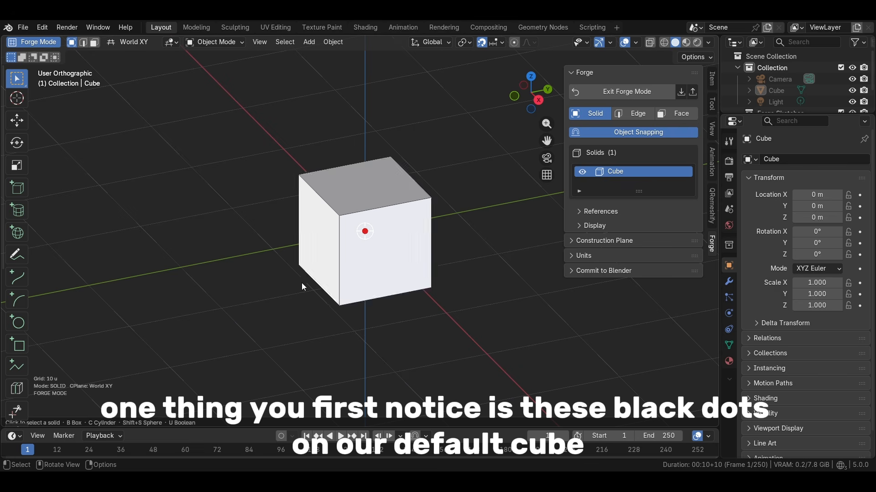
pyautogui.scroll(2, 378, 189)
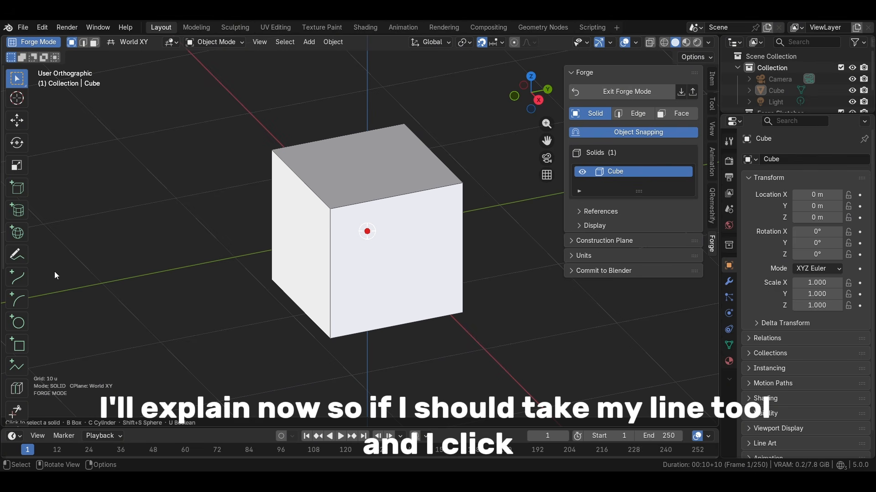
# - Toggle Object Snapping off and back on, and start and cancel the Line tool without placing any points
pyautogui.click(18, 256)
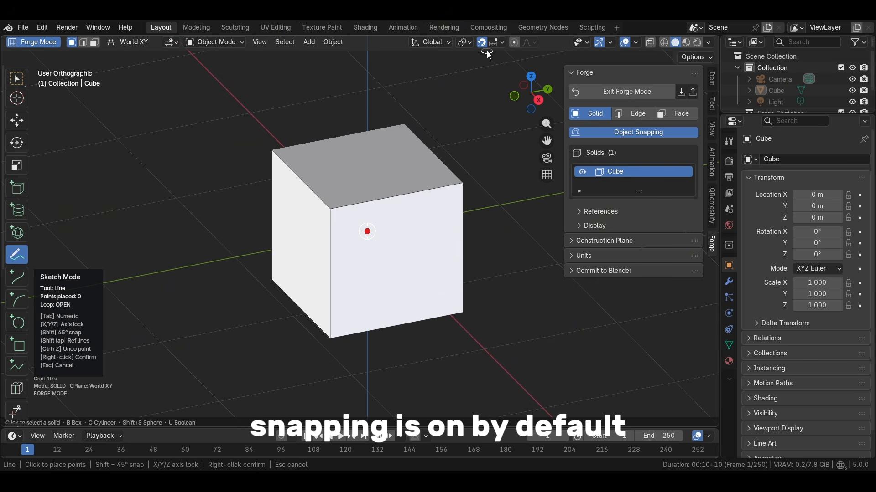
pyautogui.press('Escape')
pyautogui.click(638, 134)
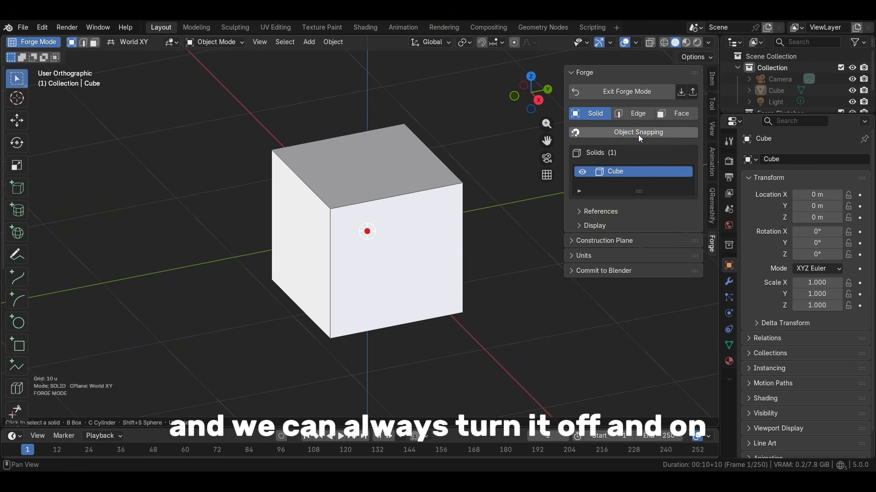
pyautogui.click(639, 135)
pyautogui.click(638, 135)
pyautogui.click(636, 135)
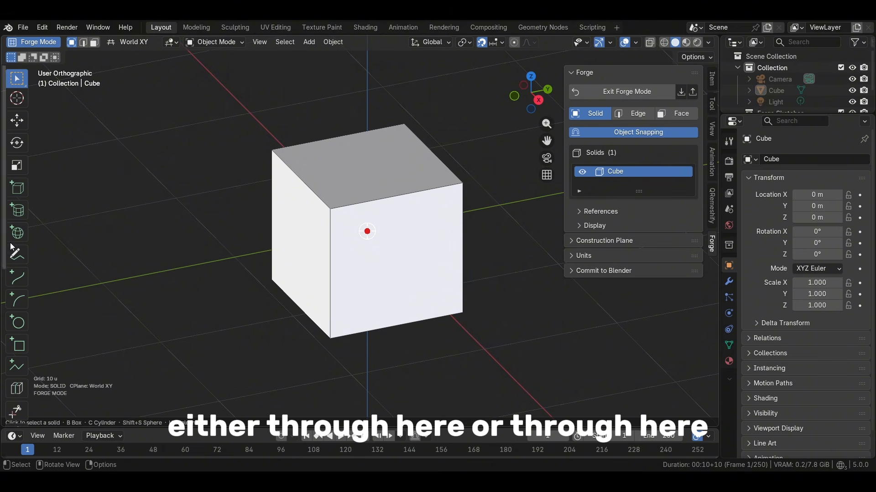
pyautogui.click(19, 255)
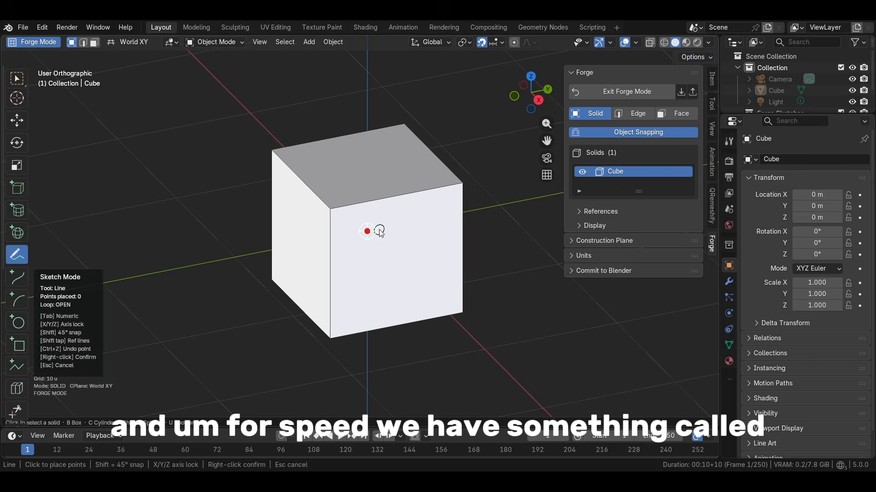
pyautogui.press('Escape')
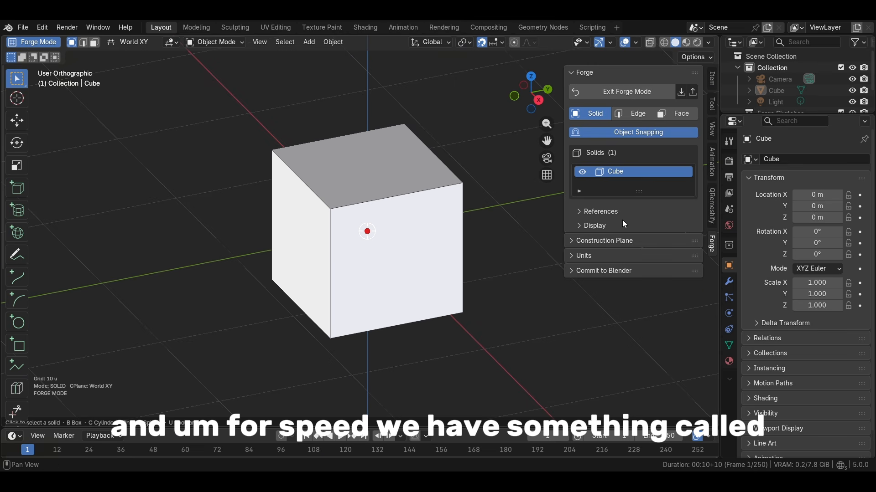
# - Show the Forge display settings and switch the display from Performance Mode to Normal Mode
pyautogui.click(590, 226)
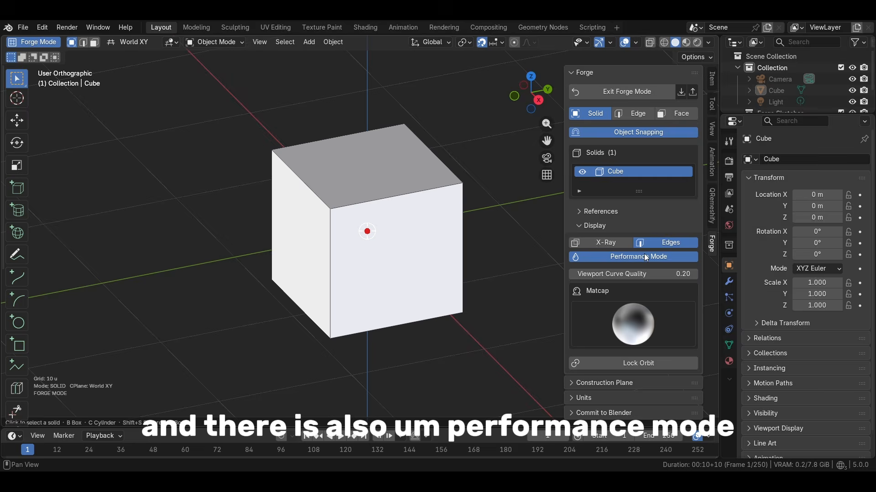
pyautogui.moveTo(382, 288); pyautogui.dragTo(439, 298, button='middle')
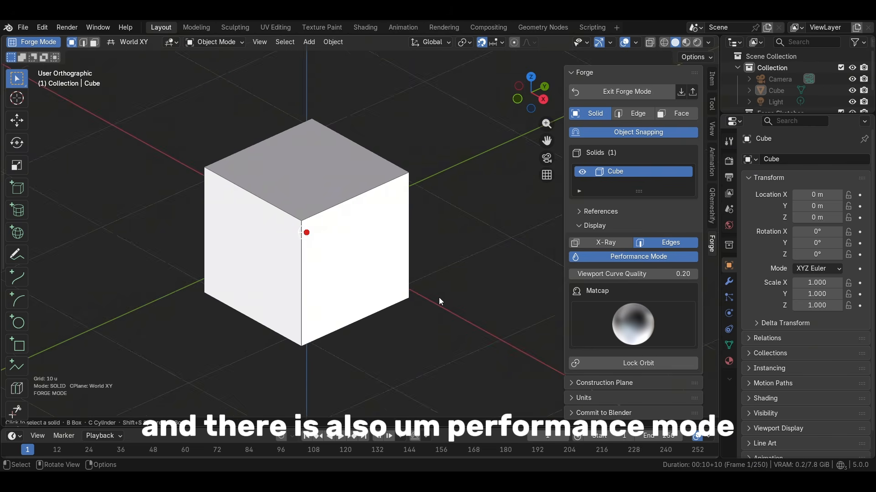
pyautogui.scroll(2, 403, 279)
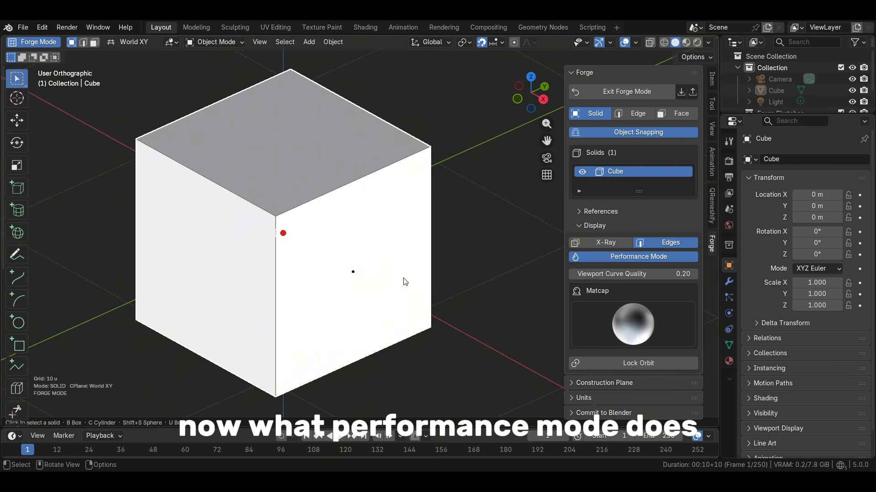
pyautogui.click(594, 258)
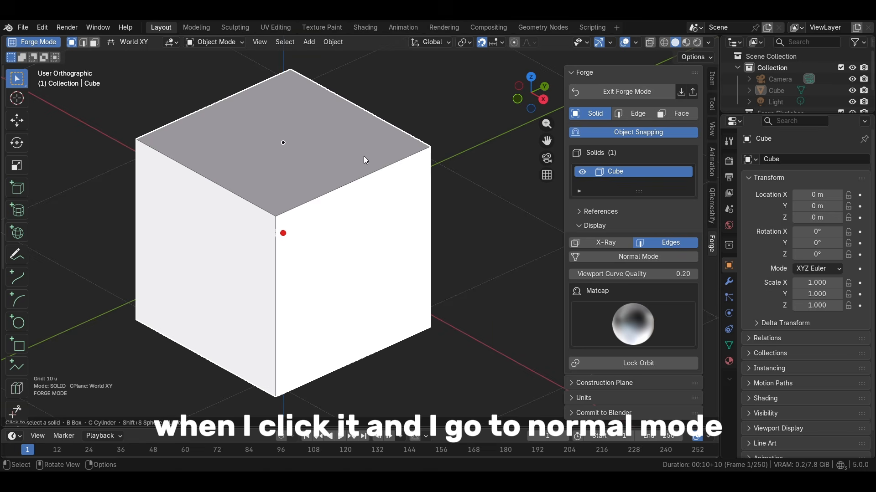
# - Try a large live fillet on the cube's upper front edge in Normal Mode, and undo it
pyautogui.press('2')
pyautogui.click(346, 183)
pyautogui.moveTo(351, 182); pyautogui.dragTo(509, 420)
pyautogui.click(111, 359)
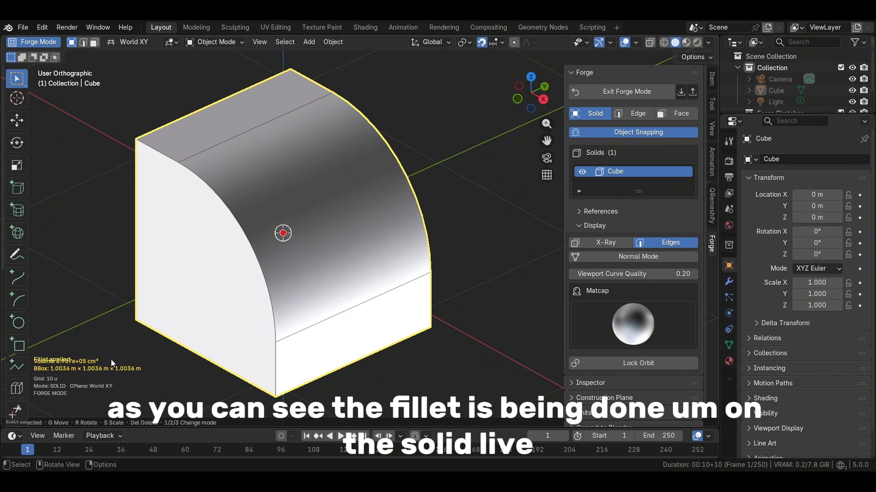
pyautogui.hotkey('ctrl', 'z')
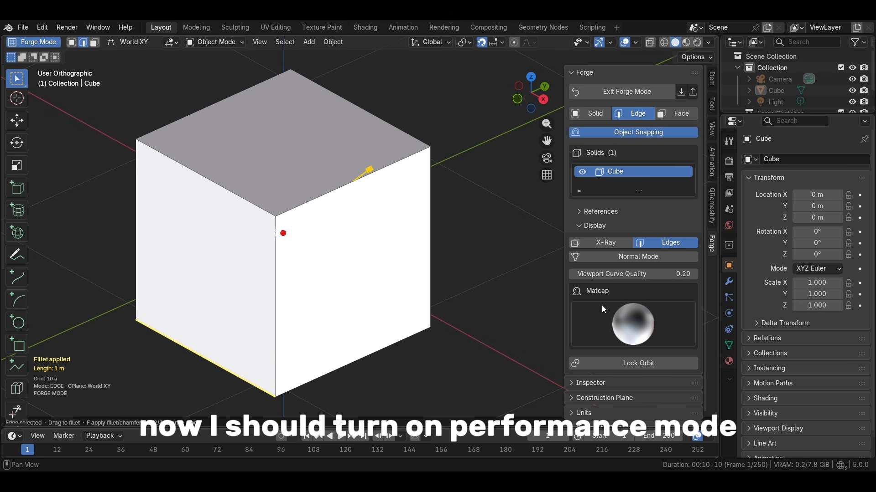
# - Turn Performance Mode on and try a fillet of about 827 mm radius on the same upper edge, undoing it once applied
pyautogui.click(636, 258)
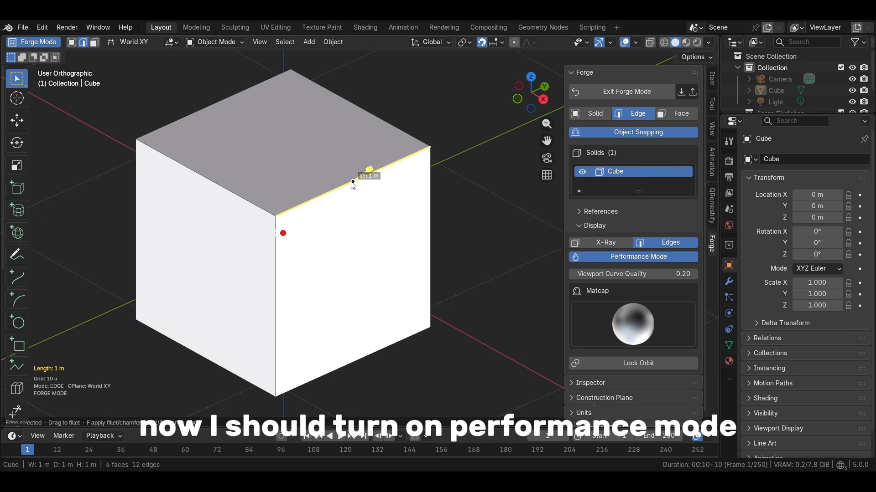
pyautogui.moveTo(354, 180); pyautogui.dragTo(538, 91)
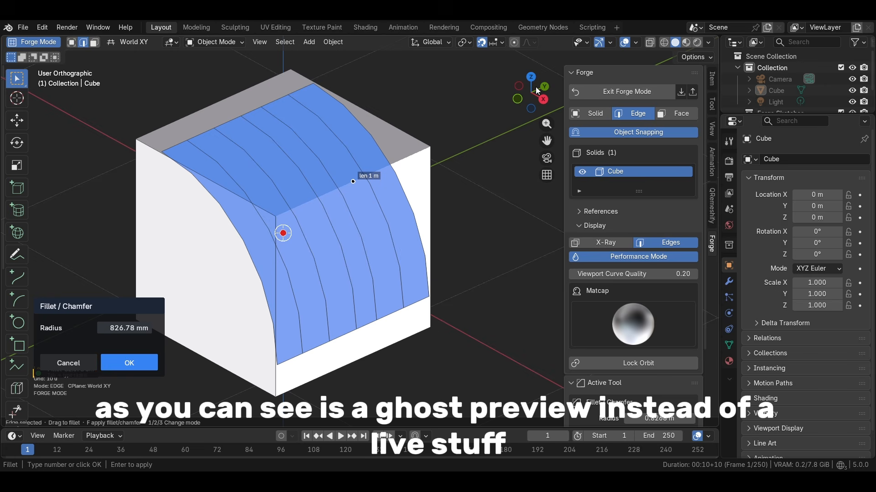
pyautogui.click(131, 362)
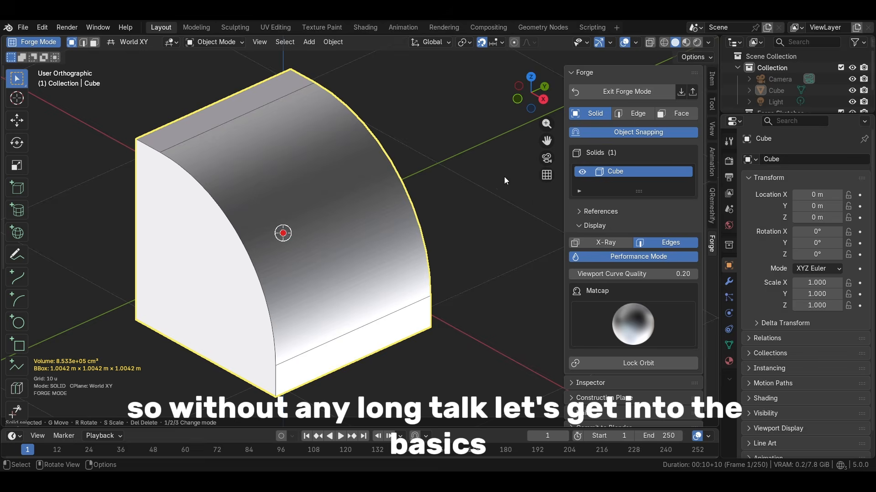
pyautogui.hotkey('ctrl', 'z')
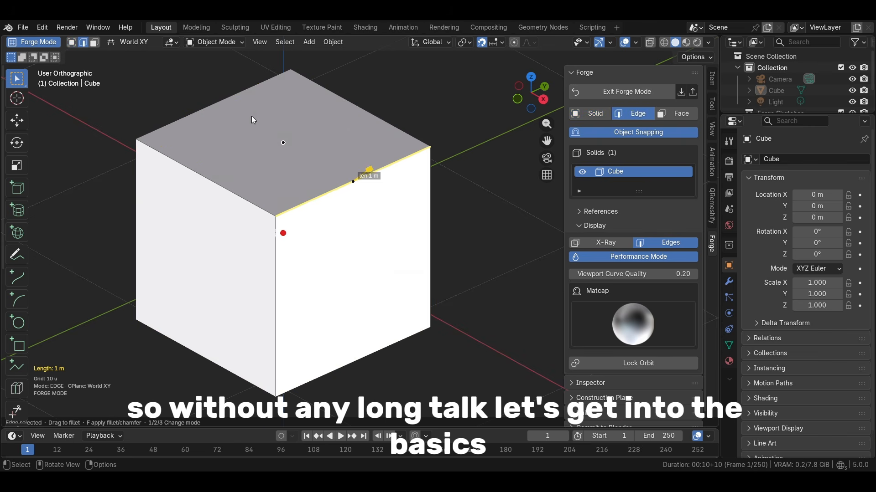
# - Create a box about 1.24 m in width, length and height on the ground plane along the green axis, beside the cube
pyautogui.scroll(-3, 281, 167)
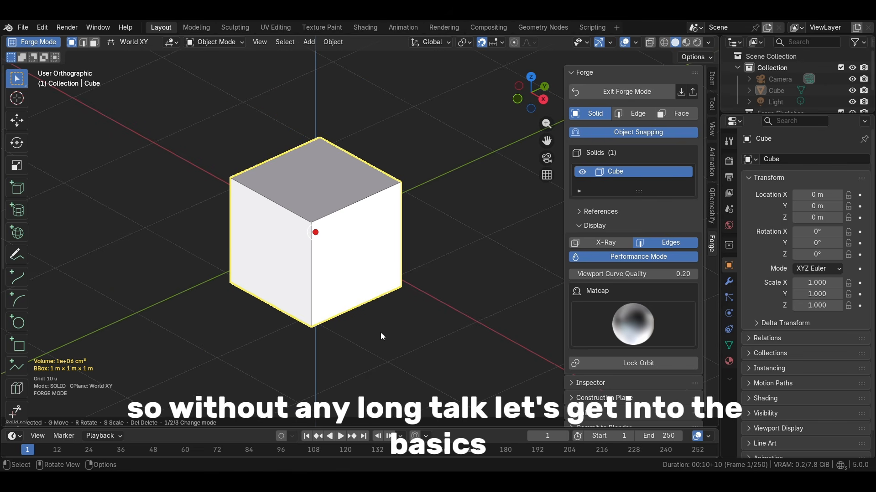
pyautogui.moveTo(254, 250); pyautogui.dragTo(137, 264, button='middle')
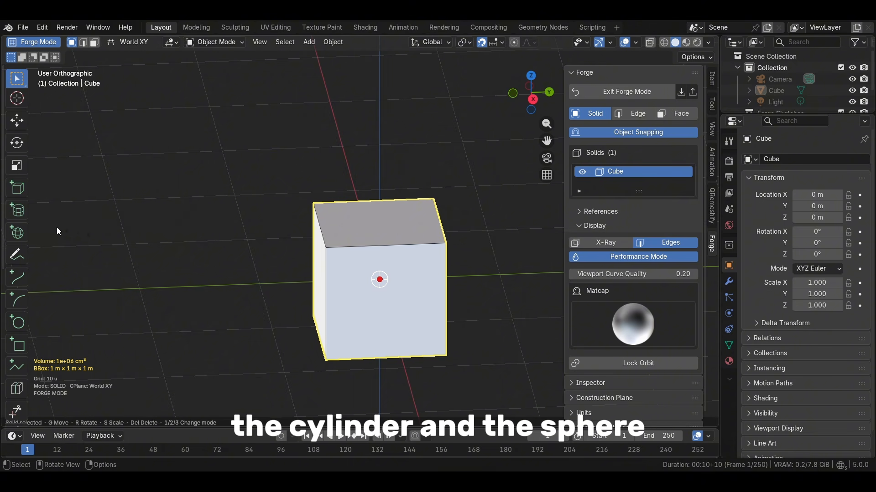
pyautogui.keyDown('shift'); pyautogui.moveTo(120, 265); pyautogui.dragTo(261, 218, button='middle'); pyautogui.keyUp('shift')
pyautogui.moveTo(352, 306); pyautogui.dragTo(372, 321, button='middle')
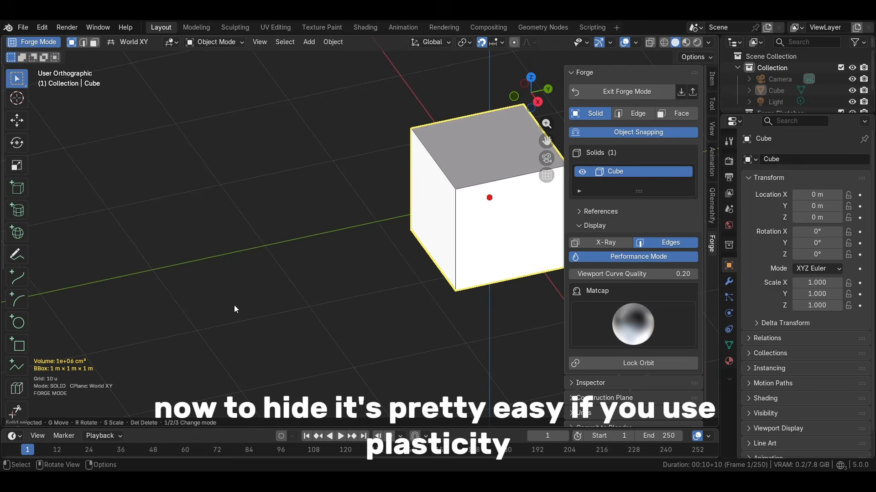
pyautogui.scroll(-1, 234, 306)
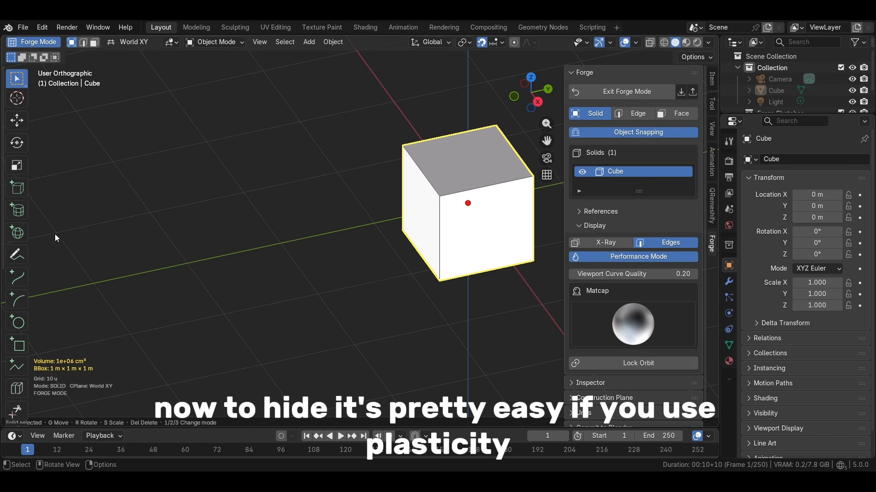
pyautogui.click(17, 187)
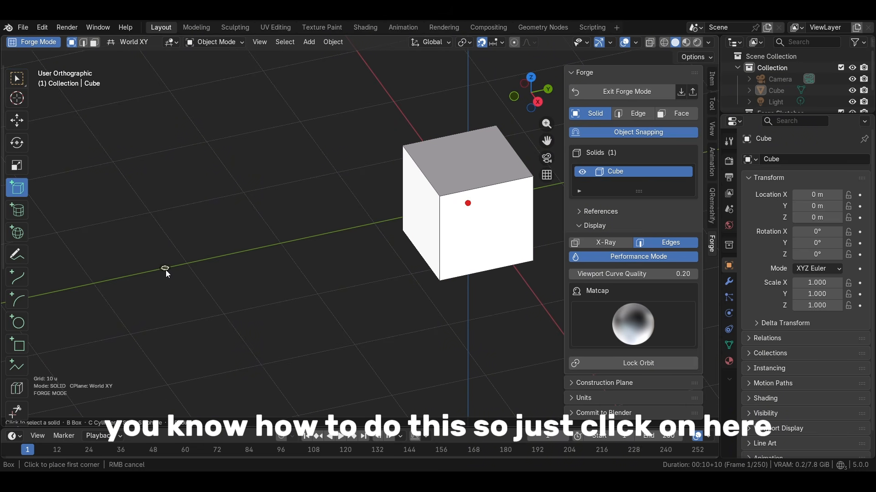
pyautogui.moveTo(166, 268); pyautogui.dragTo(326, 308)
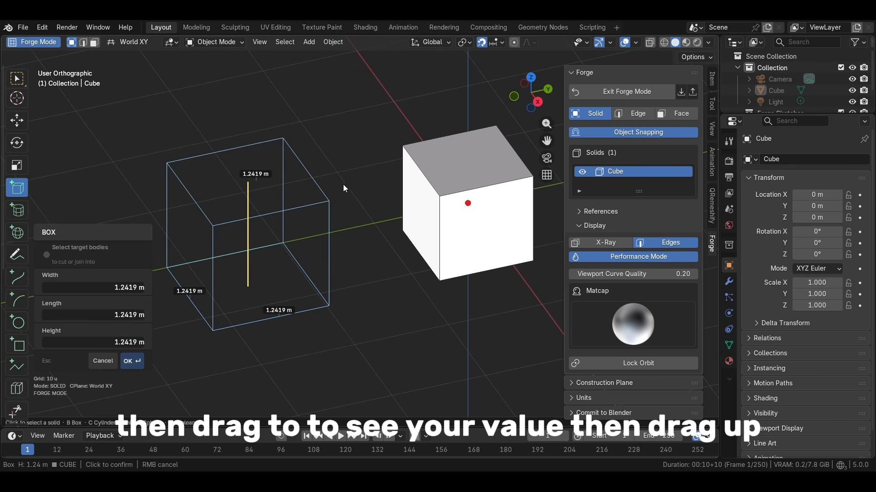
pyautogui.click(347, 173)
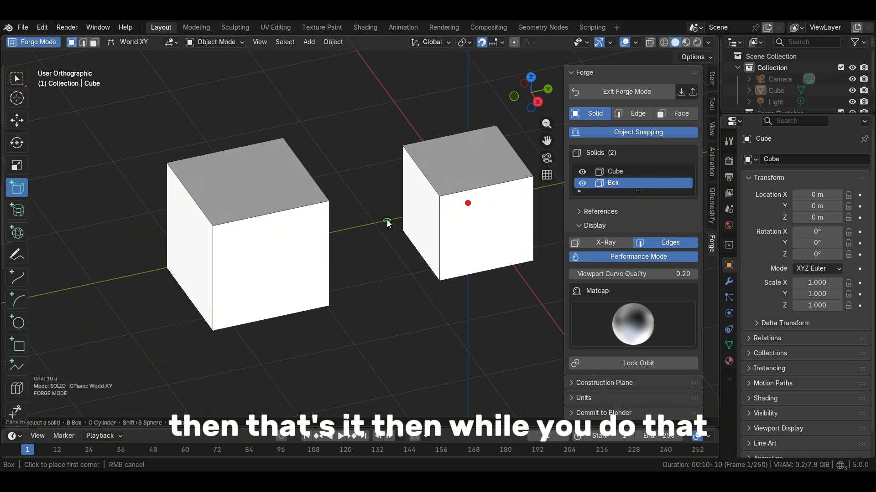
# - Draw another box about 1.36 m wide, 1.36 m long and 83 cm high beside the first added box
pyautogui.keyDown('shift'); pyautogui.moveTo(215, 286); pyautogui.dragTo(410, 209, button='middle'); pyautogui.keyUp('shift')
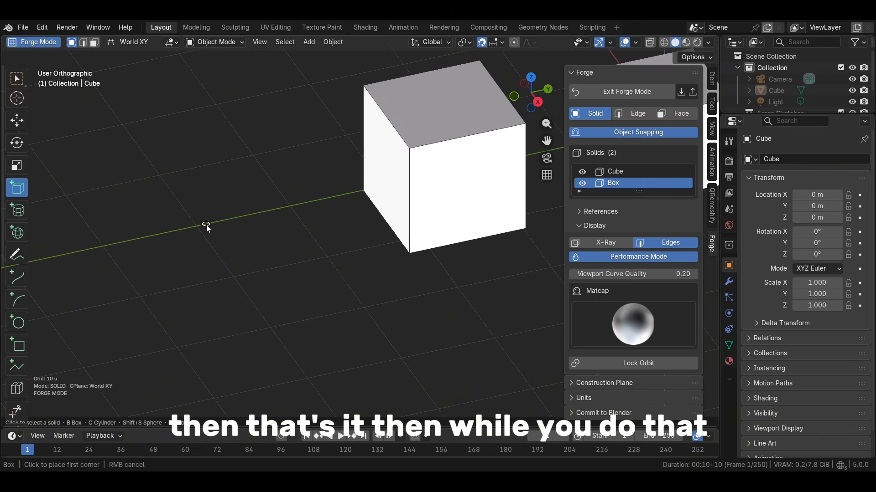
pyautogui.moveTo(206, 224); pyautogui.dragTo(383, 268)
pyautogui.click(296, 263)
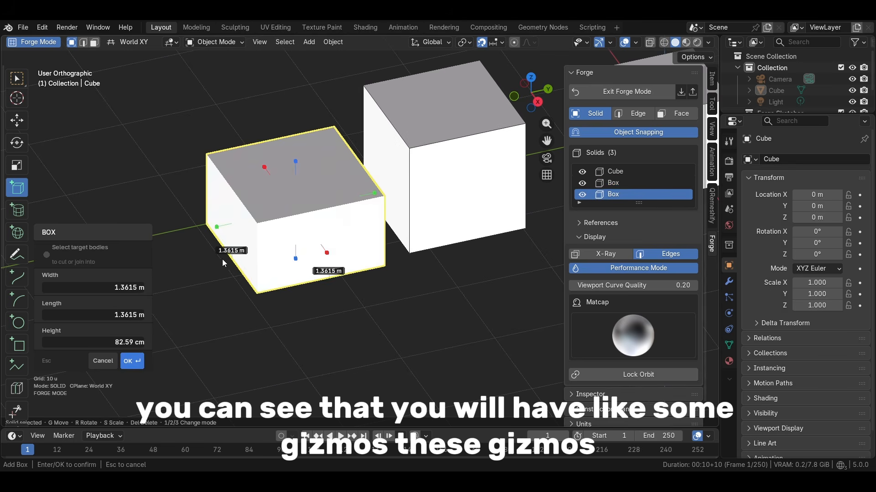
# - Resize the new box with its gizmos to about 1.27 m wide, 1.34 m long and 47 cm high, and commit it
pyautogui.moveTo(327, 253)
pyautogui.mouseDown()
pyautogui.moveTo(358, 297)
pyautogui.moveTo(308, 227)
pyautogui.moveTo(362, 302)
pyautogui.moveTo(308, 228)
pyautogui.moveTo(344, 276)
pyautogui.moveTo(324, 248)
pyautogui.mouseUp()
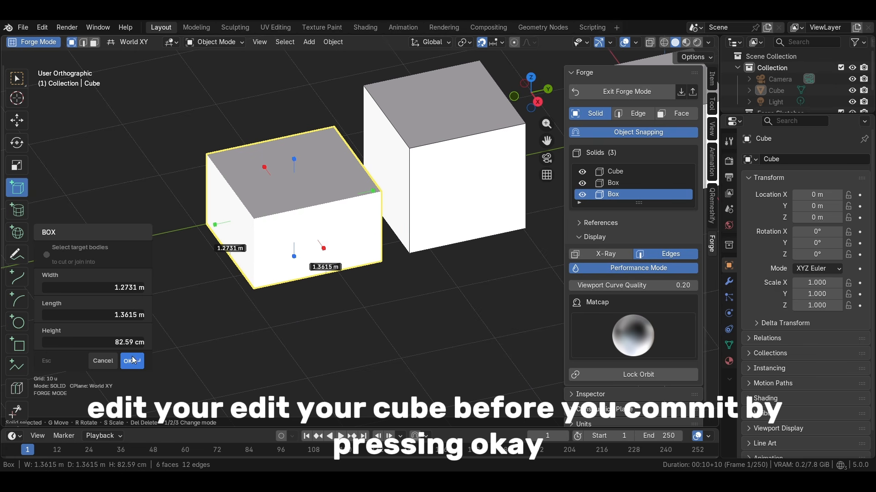
pyautogui.moveTo(215, 225)
pyautogui.mouseDown()
pyautogui.moveTo(328, 201)
pyautogui.moveTo(195, 219)
pyautogui.moveTo(273, 197)
pyautogui.moveTo(217, 224)
pyautogui.mouseUp()
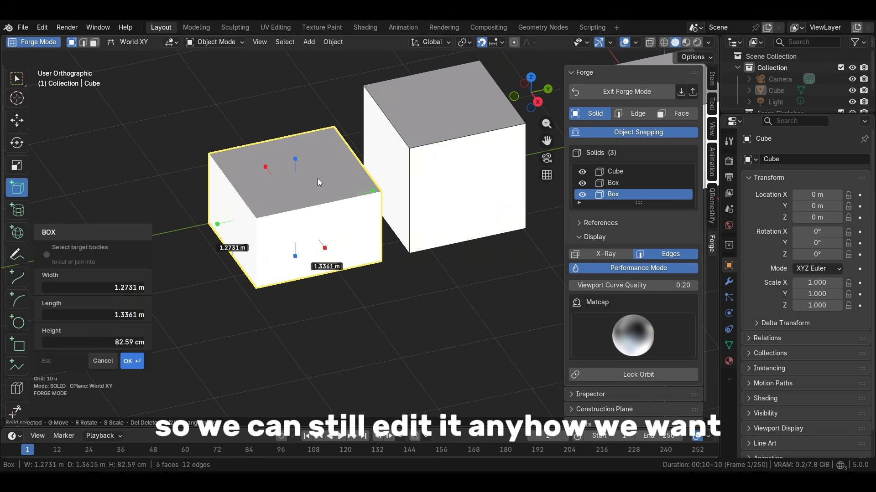
pyautogui.moveTo(295, 159); pyautogui.dragTo(295, 188)
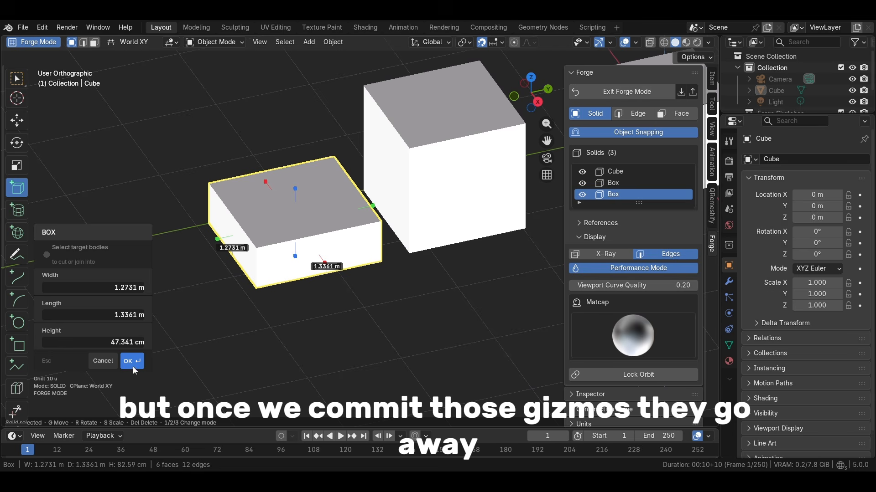
pyautogui.click(132, 361)
# - Select the end face of the low box in face selection mode, and delete that box from the scene
pyautogui.moveTo(244, 302); pyautogui.dragTo(274, 274, button='middle')
pyautogui.press('3')
pyautogui.click(222, 238)
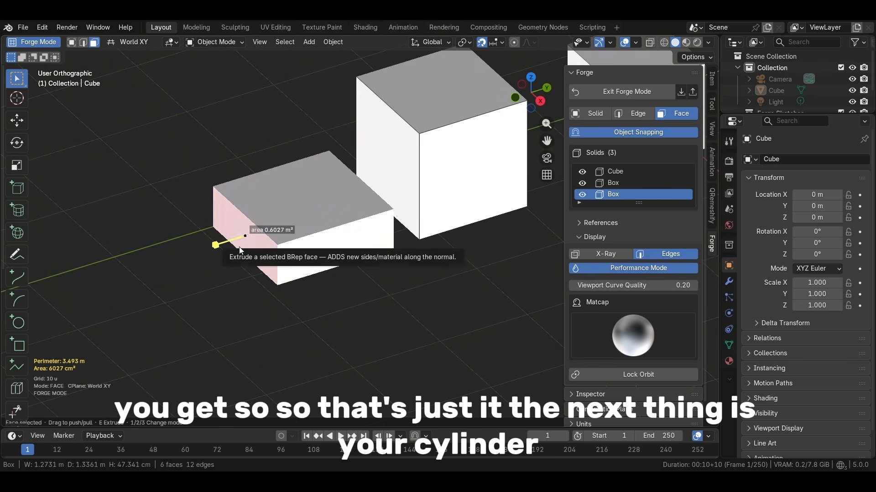
pyautogui.scroll(-2, 198, 214)
pyautogui.scroll(2, 187, 218)
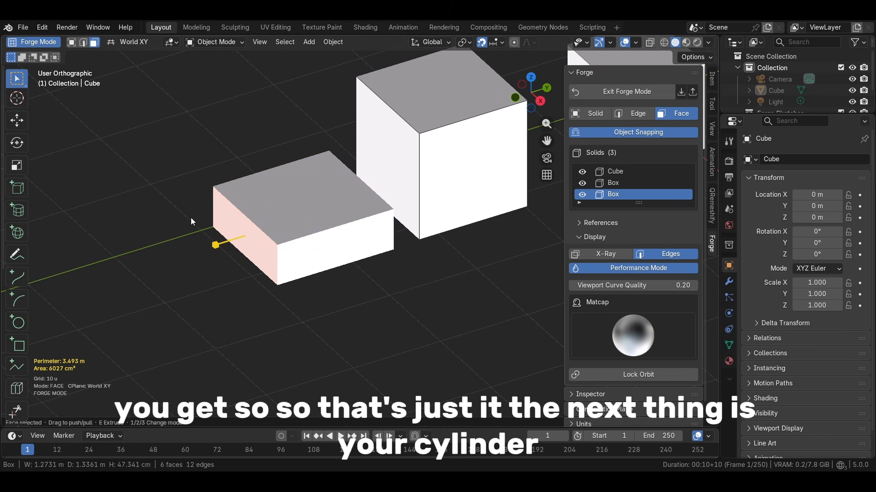
pyautogui.press('Delete')
# - Create a cylinder about 52 cm in radius and 1.43 m high on the green axis beside the tall box
pyautogui.press('c')
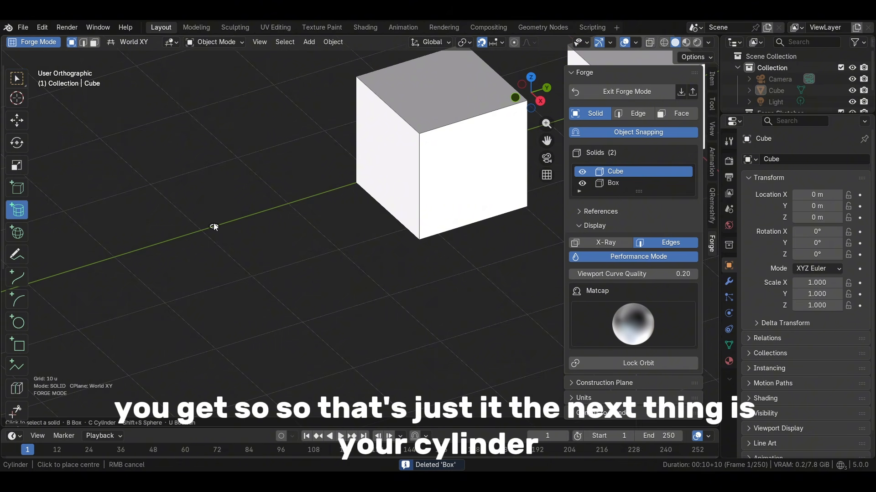
pyautogui.click(214, 227)
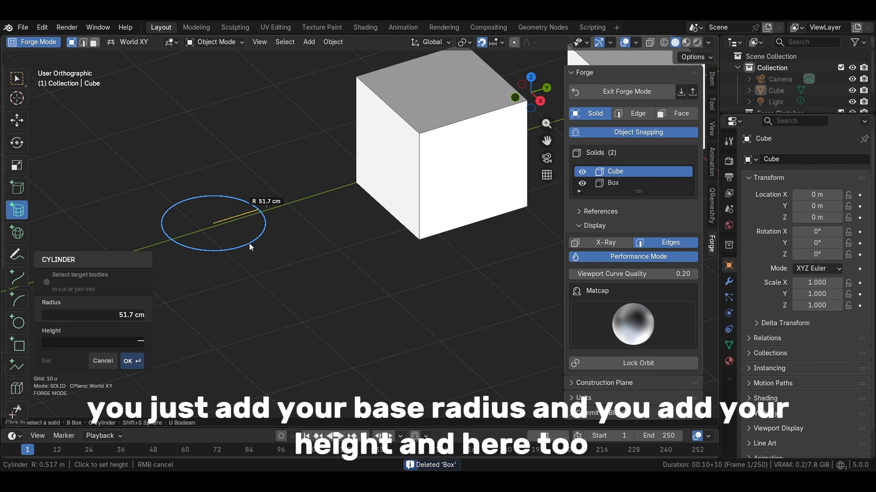
pyautogui.click(251, 246)
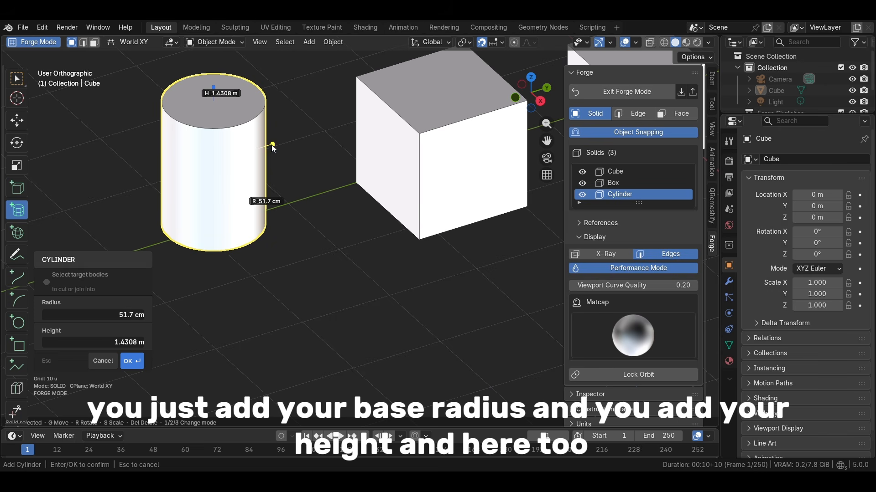
# - Resize the cylinder with its gizmos to about 75.6 cm radius and 1.14 m height, and commit it
pyautogui.moveTo(272, 144); pyautogui.dragTo(293, 138)
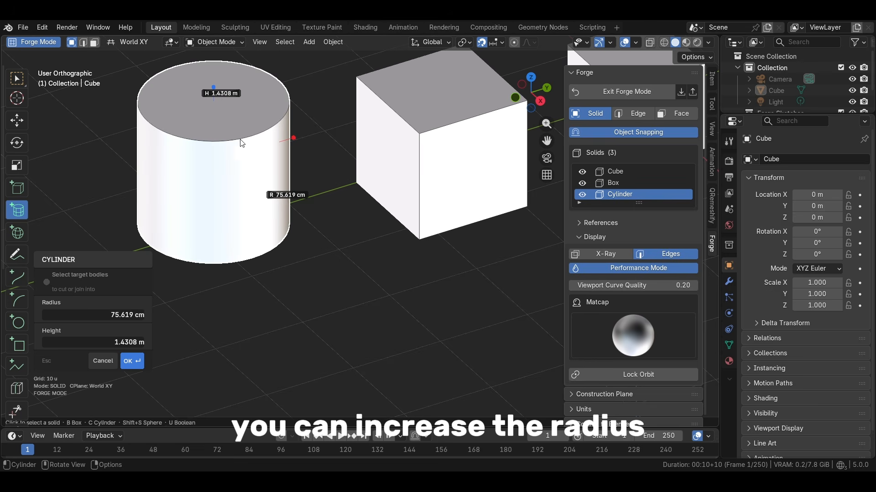
pyautogui.moveTo(214, 97); pyautogui.dragTo(213, 132)
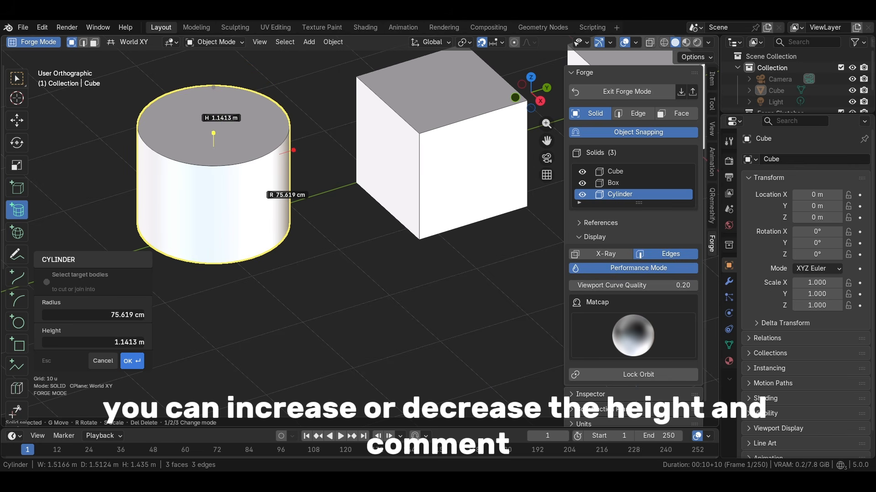
pyautogui.click(136, 362)
# - Delete the cylinder and the added box, keeping only the original cube in the scene
pyautogui.click(220, 190)
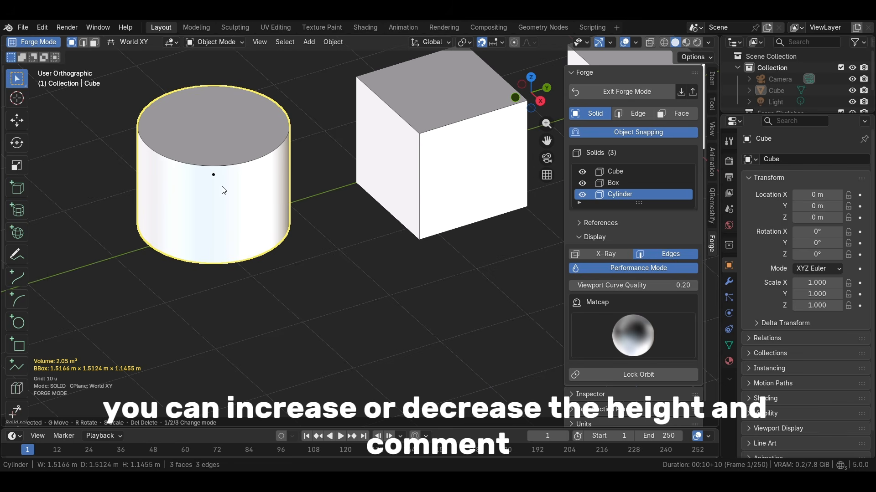
pyautogui.press('Delete')
pyautogui.click(215, 187)
pyautogui.press('Delete')
pyautogui.click(417, 160)
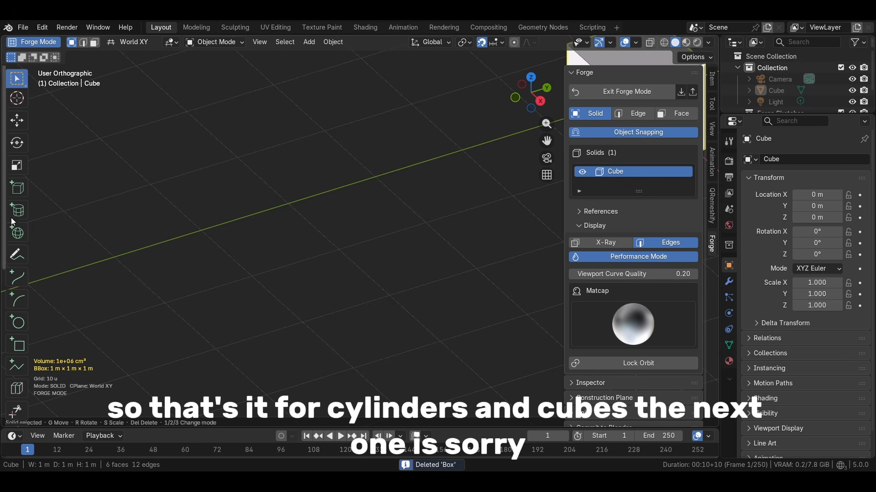
# - Create a sphere with a radius of about 48 cm centred on the green axis, and commit it
pyautogui.click(21, 241)
pyautogui.click(298, 201)
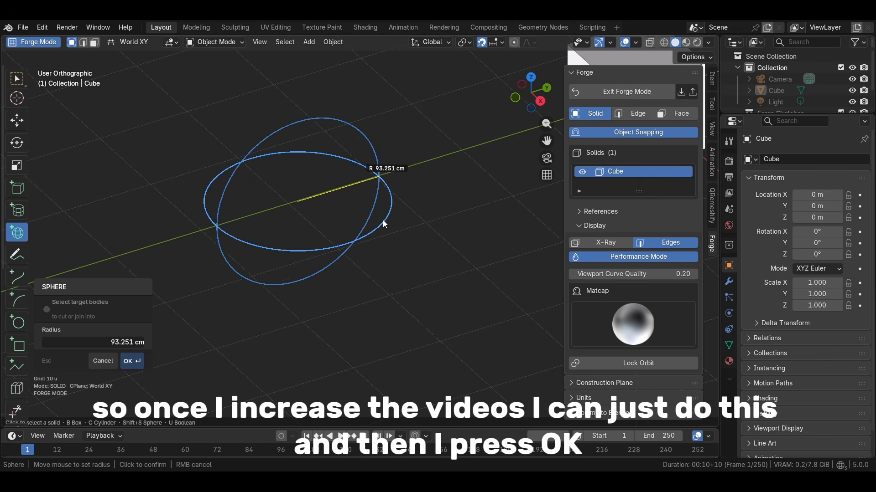
pyautogui.click(345, 216)
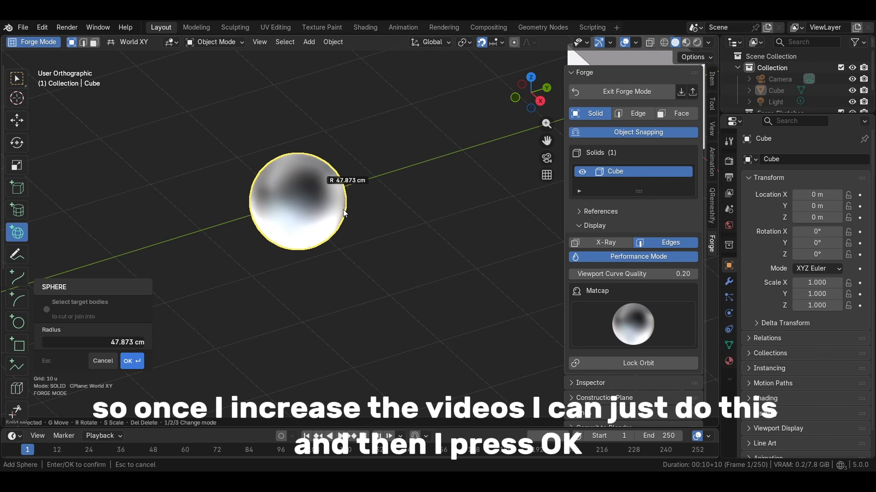
pyautogui.click(124, 361)
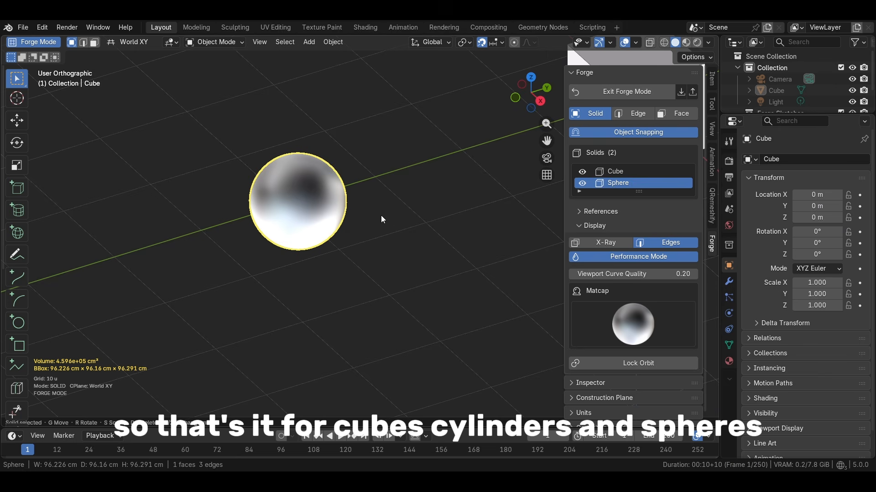
# - Delete the sphere from the scene
pyautogui.scroll(-2, 368, 223)
pyautogui.press('x')
pyautogui.click(414, 210)
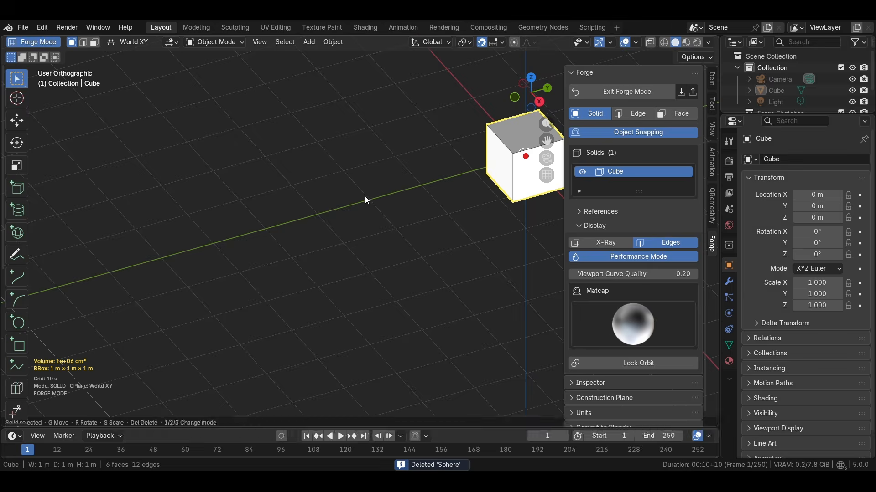
# - Try the solid, edge and face selection modes on the cube, and return to solid mode
pyautogui.keyDown('shift'); pyautogui.moveTo(332, 263); pyautogui.dragTo(254, 335, button='middle'); pyautogui.keyUp('shift')
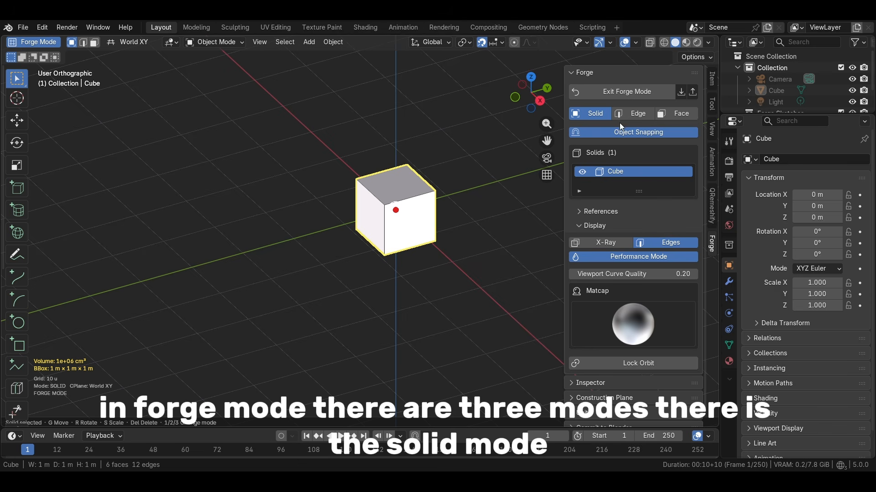
pyautogui.scroll(3, 443, 237)
pyautogui.keyDown('shift'); pyautogui.moveTo(407, 240); pyautogui.dragTo(286, 315, button='middle'); pyautogui.keyUp('shift')
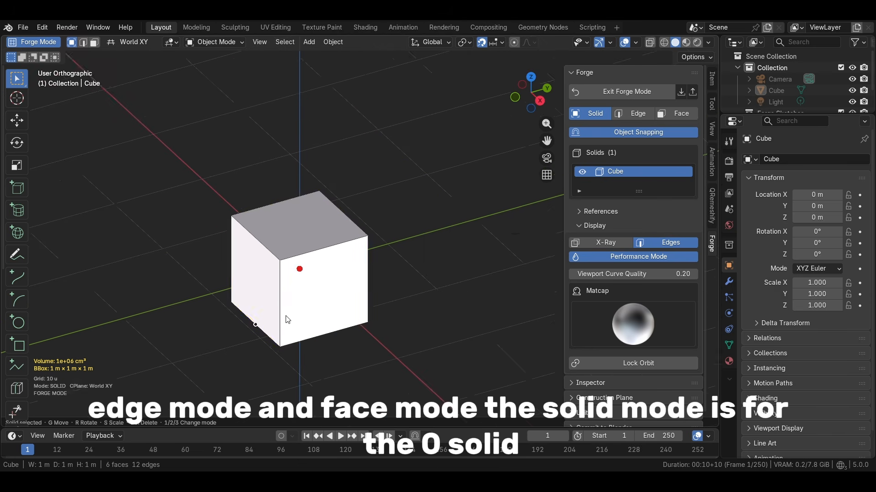
pyautogui.click(288, 320)
pyautogui.scroll(3, 290, 315)
pyautogui.press('2')
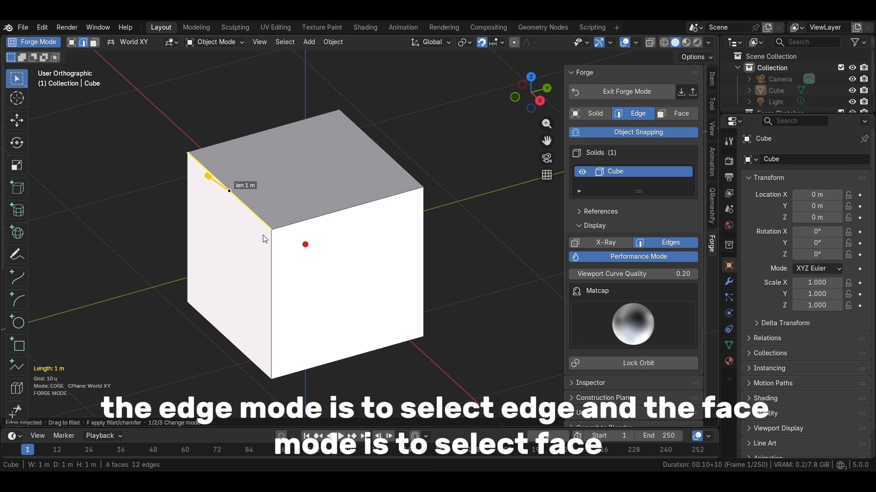
pyautogui.press('3')
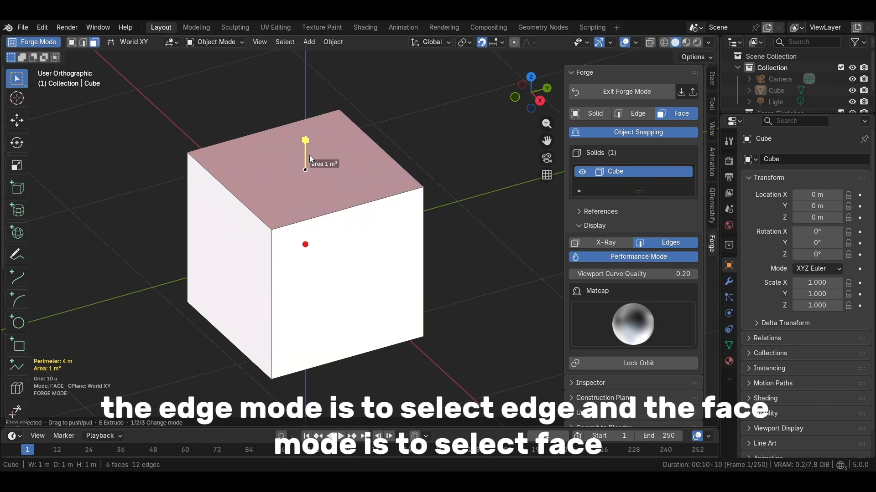
pyautogui.press('1')
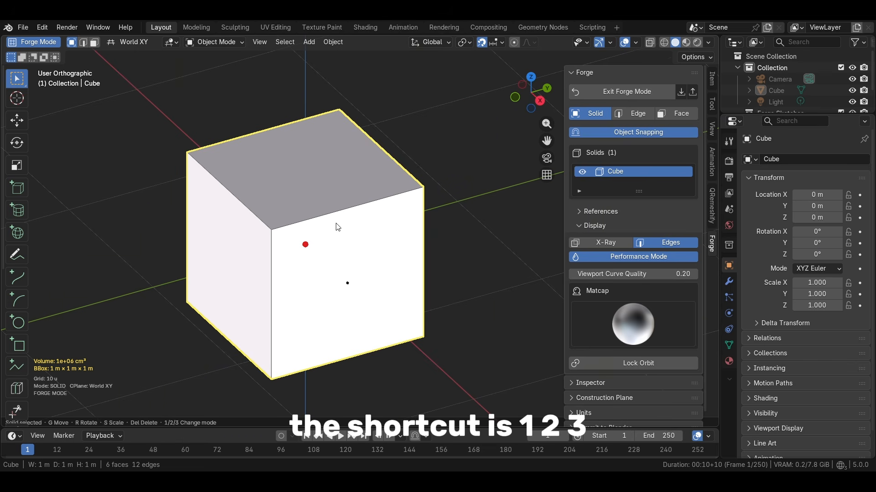
# - Draw an open, three-segment polyline with the Line tool on the ground plane behind the green axis, beside the cube
pyautogui.scroll(-2, 336, 224)
pyautogui.keyDown('shift'); pyautogui.moveTo(225, 280); pyautogui.dragTo(434, 227, button='middle'); pyautogui.keyUp('shift')
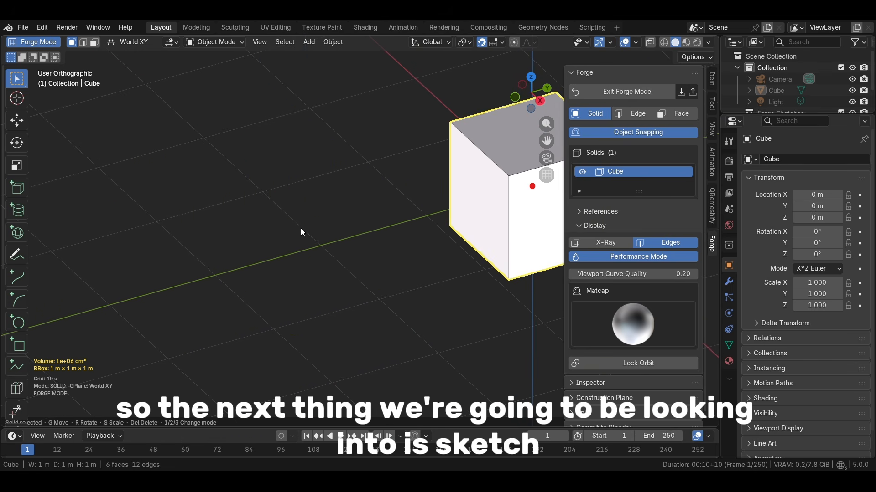
pyautogui.scroll(-1, 198, 239)
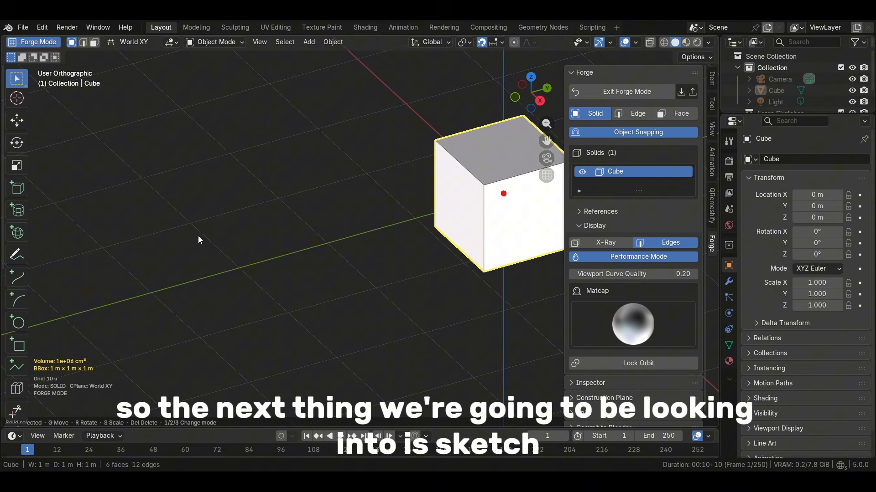
pyautogui.click(16, 257)
pyautogui.click(158, 158)
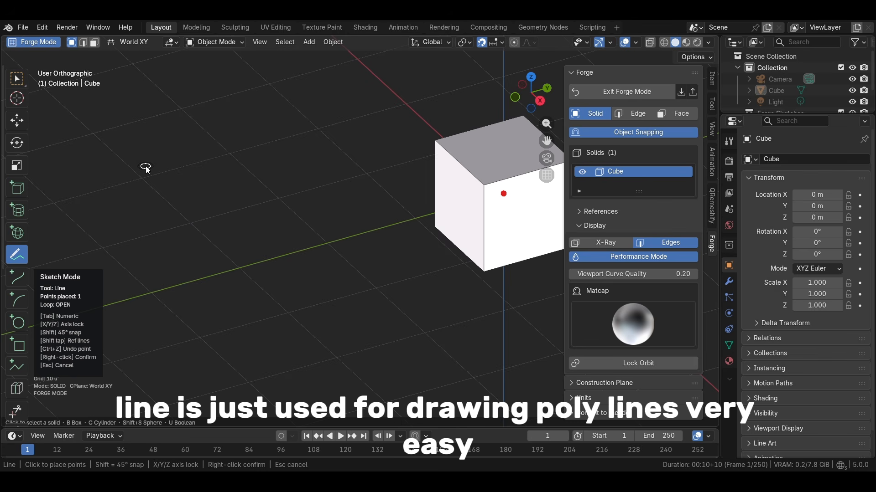
pyautogui.click(220, 235)
pyautogui.click(292, 186)
pyautogui.click(239, 135)
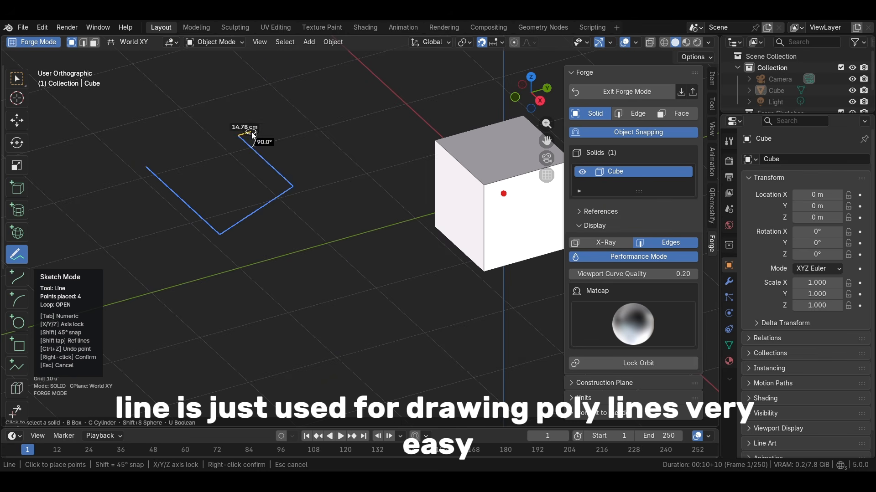
pyautogui.rightClick(253, 135)
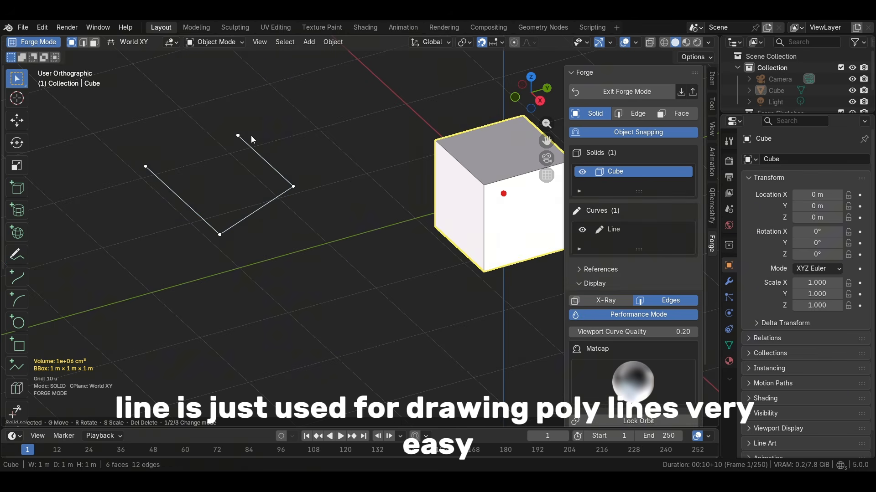
# - Draw a narrow four-point closed loop with the Line tool beside the open polyline
pyautogui.click(71, 199)
pyautogui.click(114, 270)
pyautogui.click(80, 239)
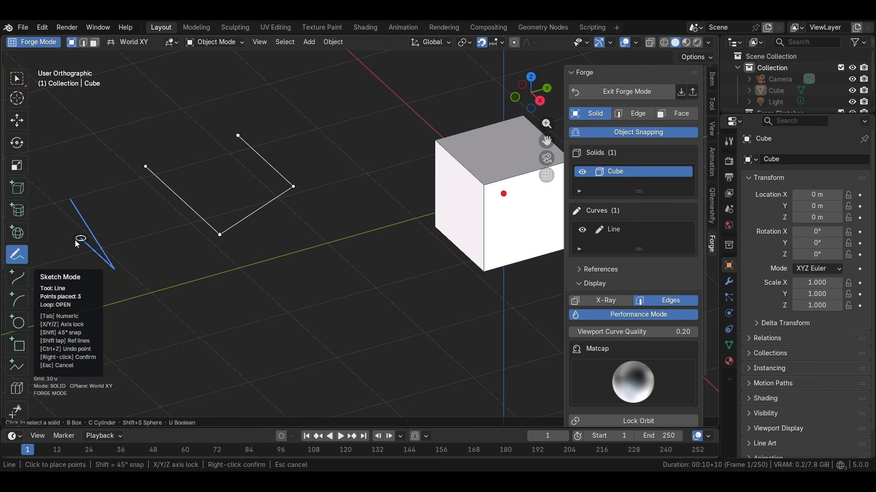
pyautogui.click(49, 180)
pyautogui.click(70, 199)
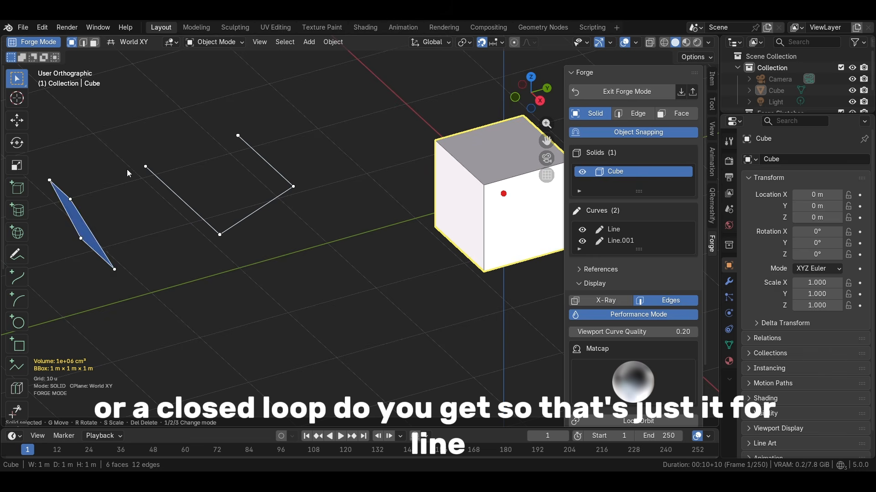
# - Draw an open, rounded through-point spline with six points on the ground plane in front of the green axis
pyautogui.moveTo(127, 169); pyautogui.dragTo(228, 264, button='middle')
pyautogui.keyDown('shift'); pyautogui.moveTo(193, 239); pyautogui.dragTo(239, 187, button='middle'); pyautogui.keyUp('shift')
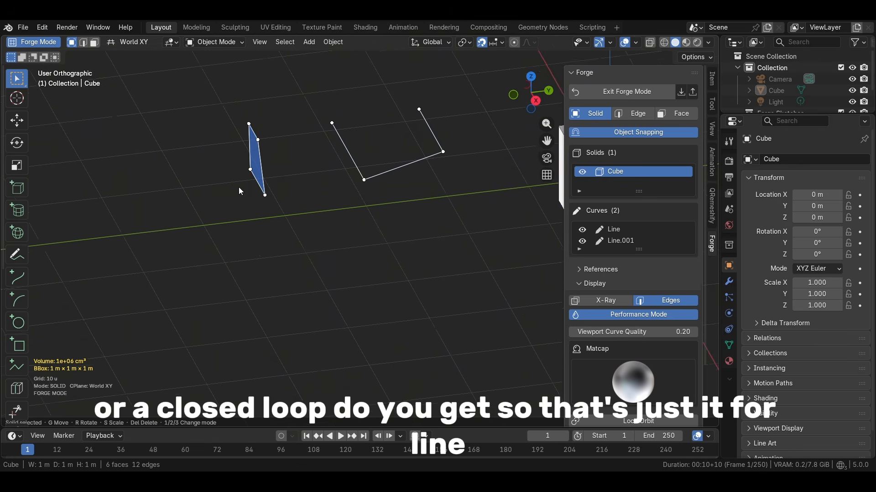
pyautogui.click(17, 279)
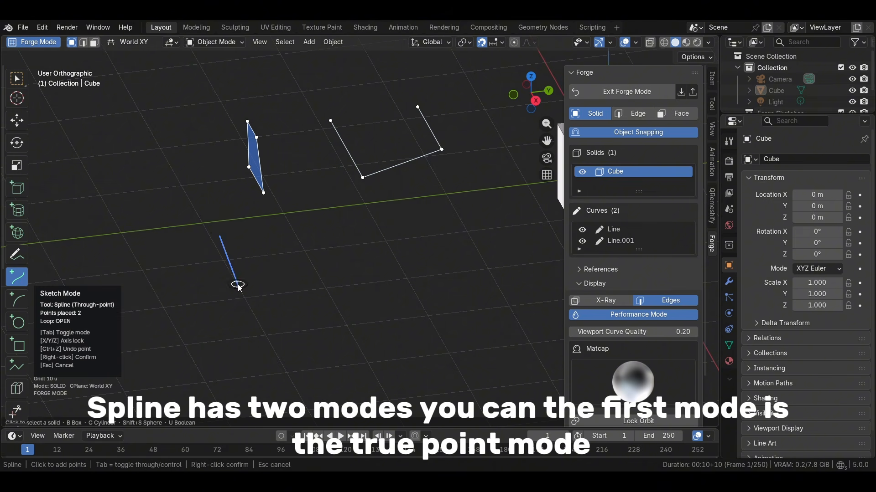
pyautogui.click(237, 285)
pyautogui.click(347, 291)
pyautogui.click(364, 234)
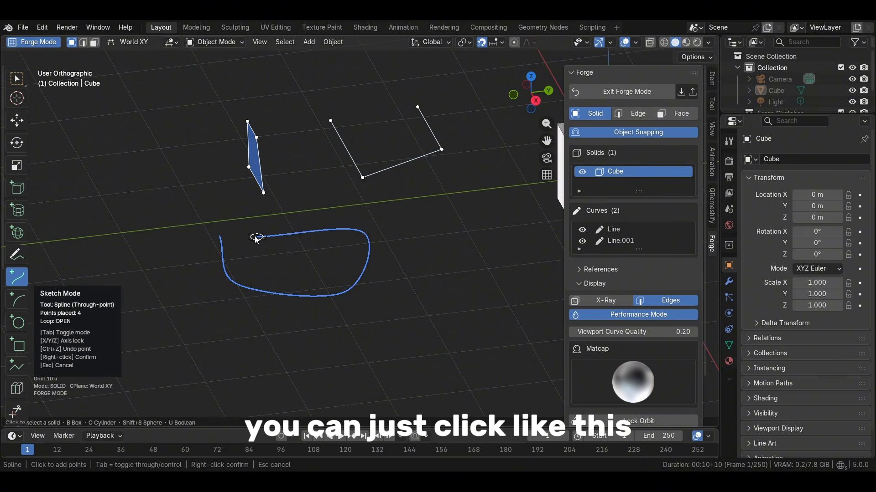
pyautogui.click(250, 233)
pyautogui.click(202, 230)
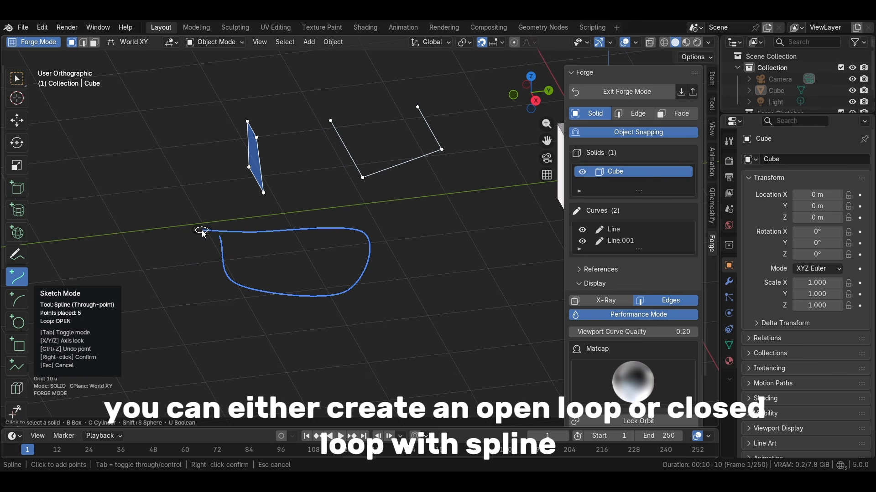
pyautogui.rightClick(160, 234)
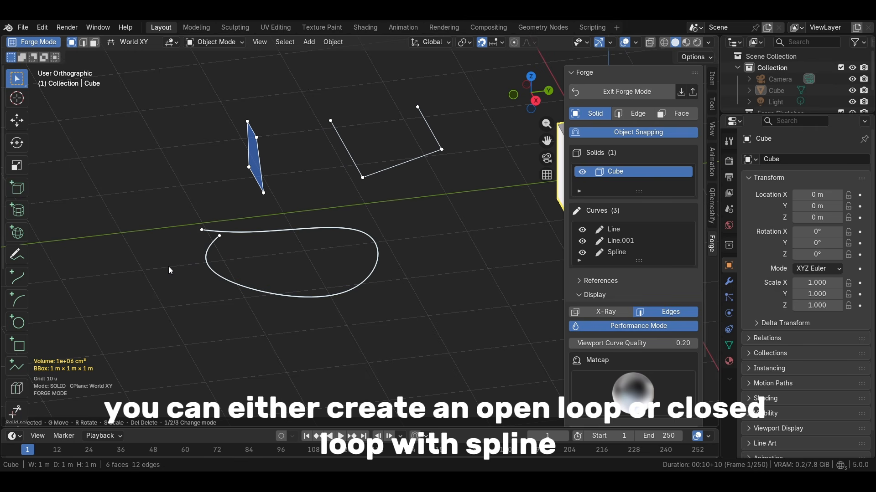
# - In edge mode, make the spline's lower-right point a sharp corner, and turn it back to tangent
pyautogui.press('2')
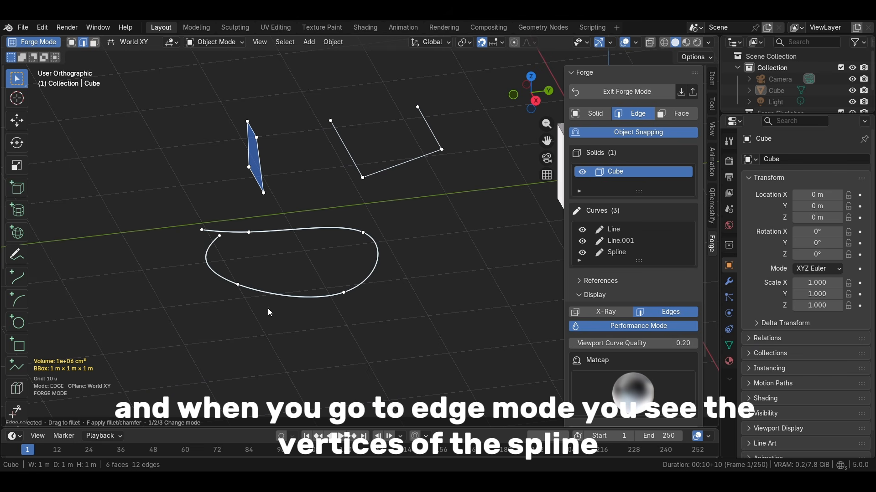
pyautogui.click(342, 291)
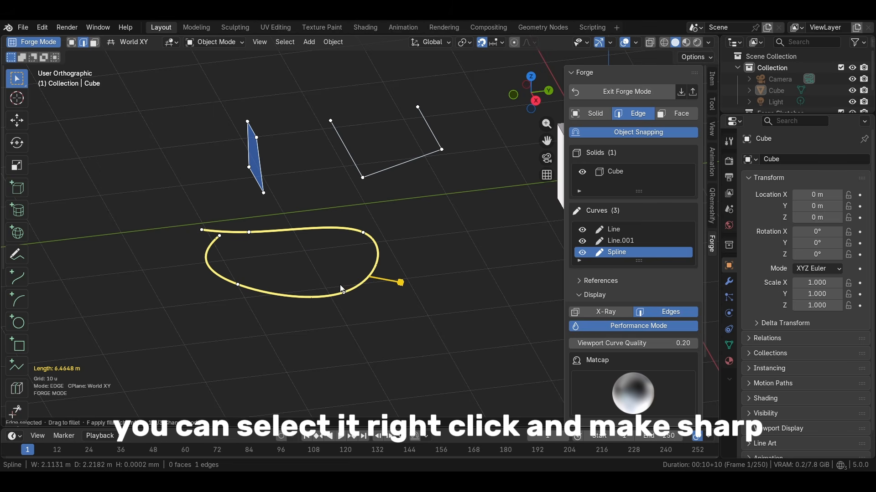
pyautogui.rightClick(344, 293)
pyautogui.click(338, 291)
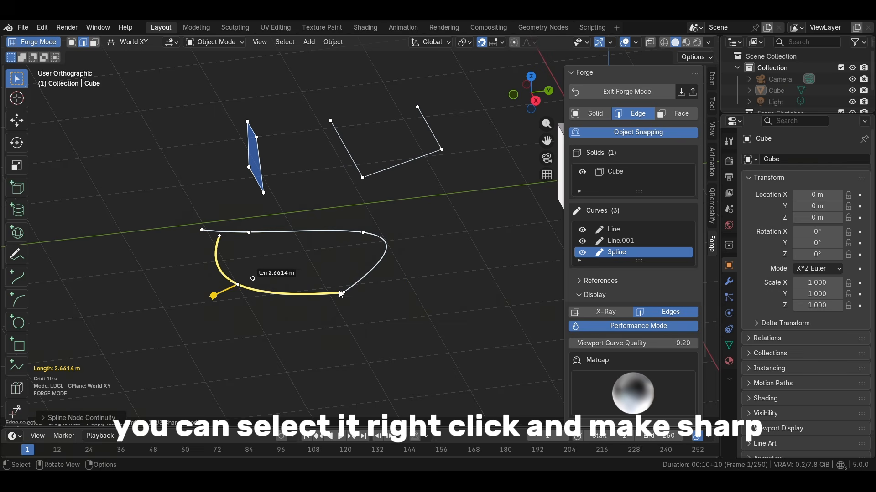
pyautogui.rightClick(344, 292)
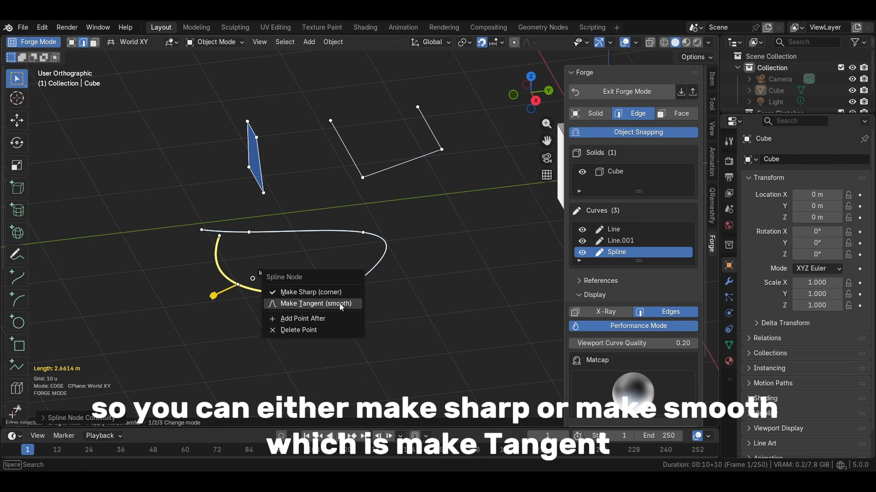
pyautogui.click(338, 304)
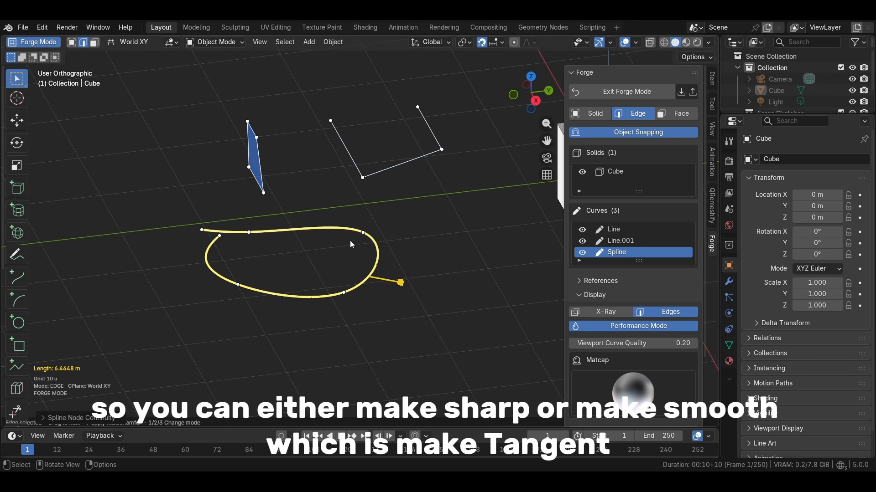
# - Draw an open control-point spline with five points on the ground plane between the through-point spline and the cube
pyautogui.keyDown('shift'); pyautogui.moveTo(365, 297); pyautogui.dragTo(218, 275, button='middle'); pyautogui.keyUp('shift')
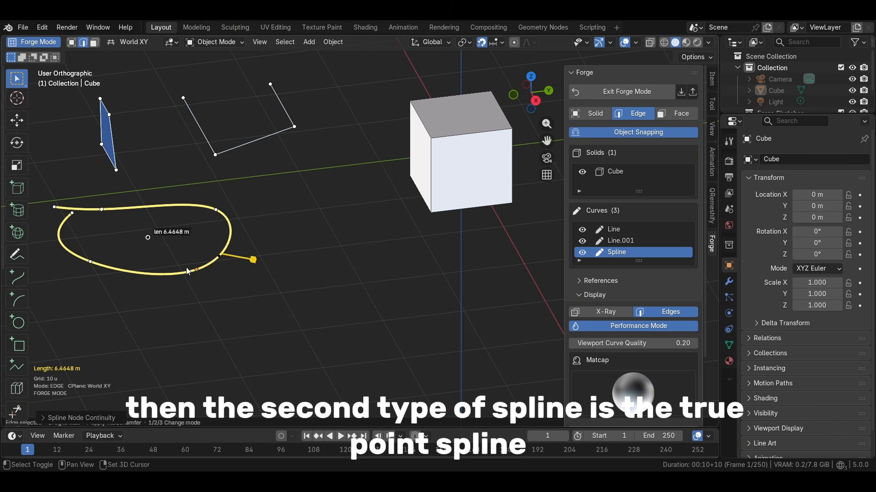
pyautogui.click(16, 280)
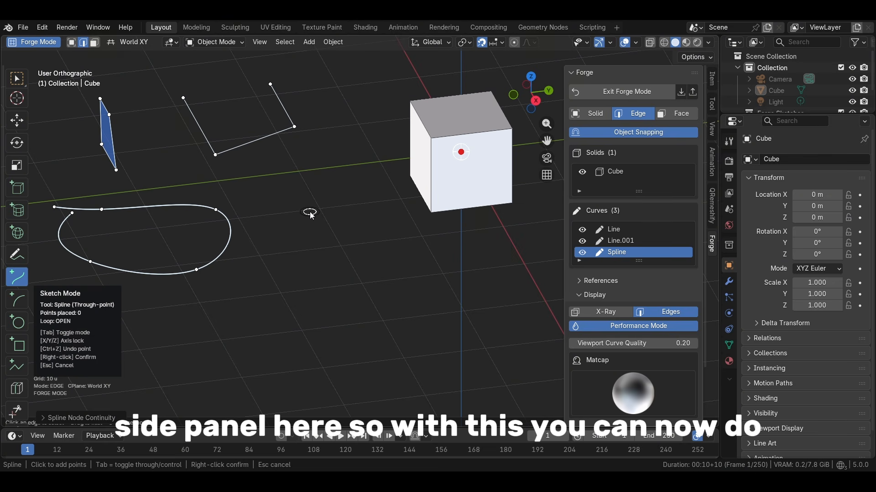
pyautogui.press('Tab')
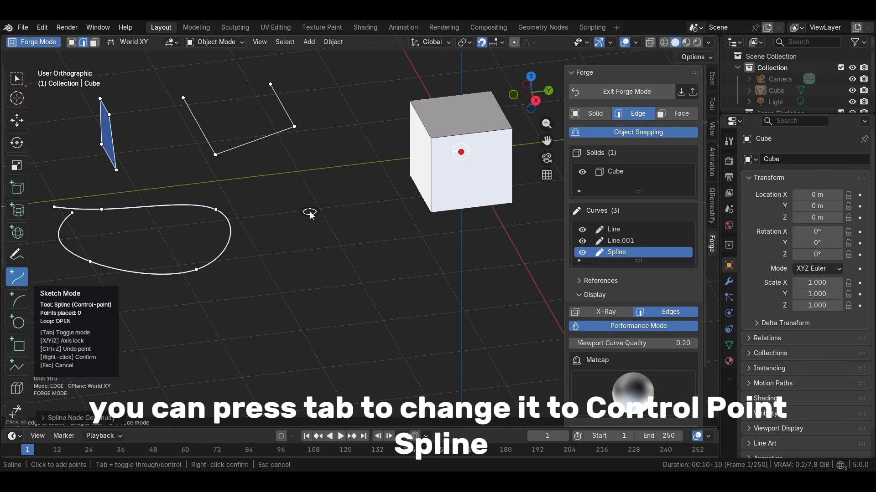
pyautogui.click(369, 177)
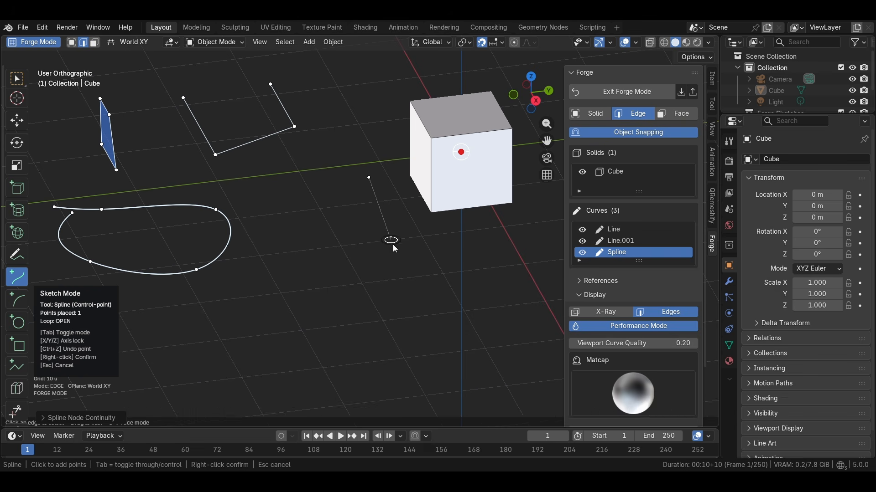
pyautogui.click(393, 256)
pyautogui.click(304, 313)
pyautogui.click(283, 226)
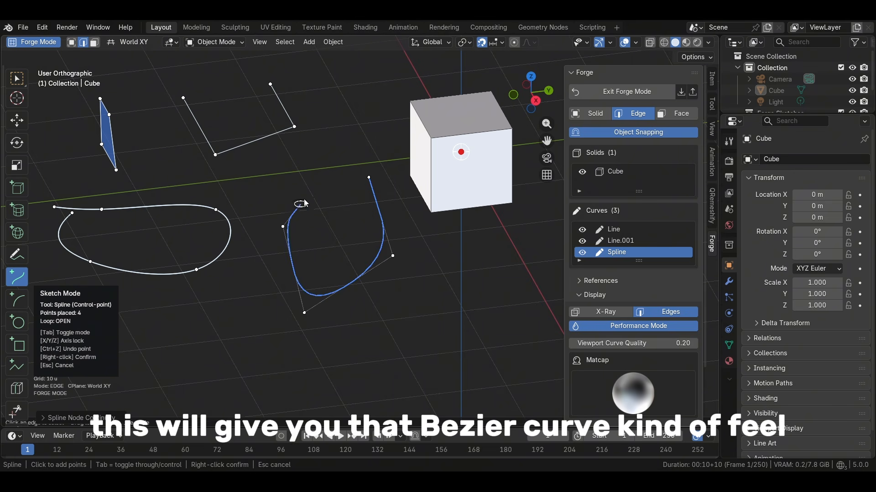
pyautogui.click(316, 184)
pyautogui.rightClick(316, 184)
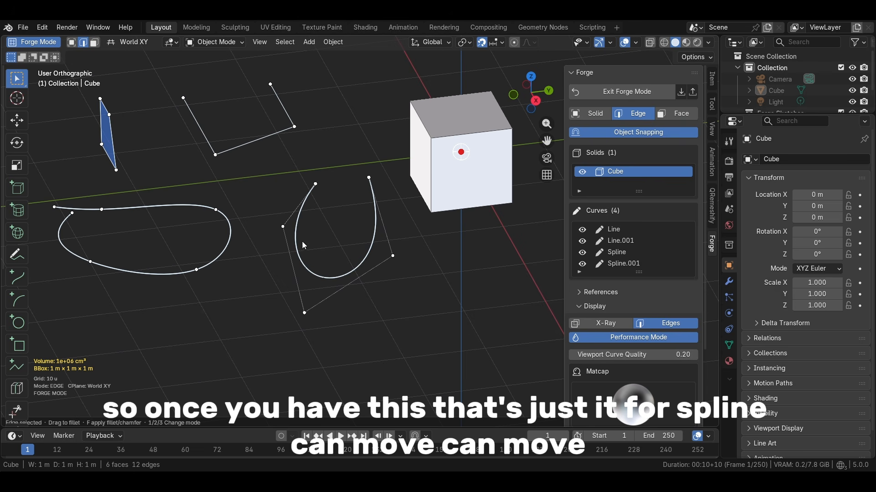
# - Shift the open polyline's corner nearest the green axis slightly sideways, away from the cube
pyautogui.scroll(-2, 364, 231)
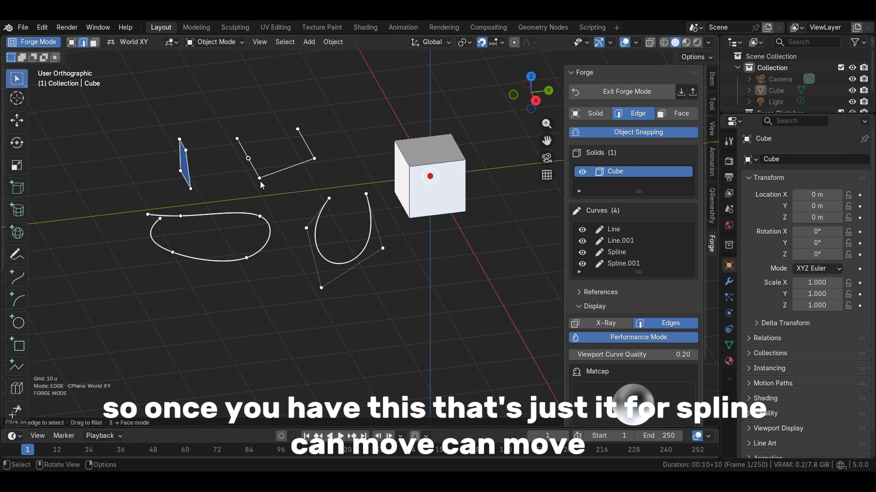
pyautogui.click(262, 177)
pyautogui.moveTo(261, 177)
pyautogui.mouseDown()
pyautogui.moveTo(253, 165)
pyautogui.moveTo(233, 172)
pyautogui.moveTo(261, 175)
pyautogui.mouseUp()
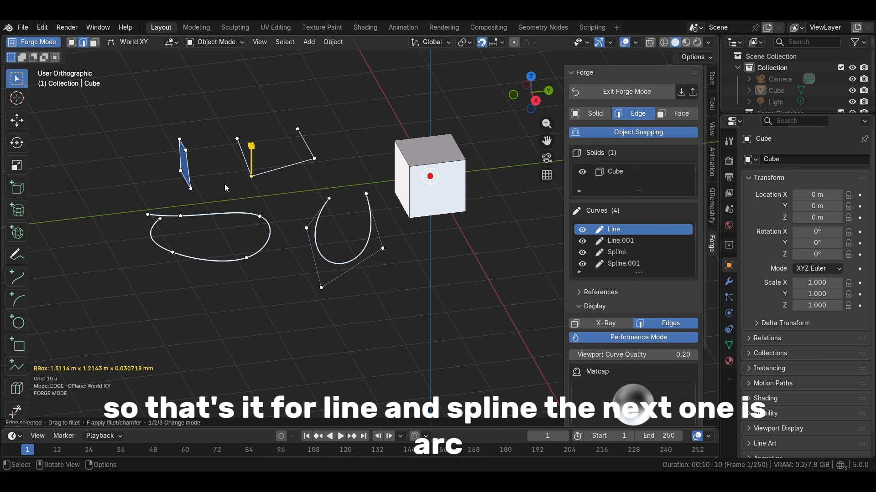
# - Draw an arc of about 1.14 m radius and 90° sweep on the far side of the splines from the cube
pyautogui.keyDown('shift'); pyautogui.moveTo(183, 242); pyautogui.dragTo(363, 220, button='middle'); pyautogui.keyUp('shift')
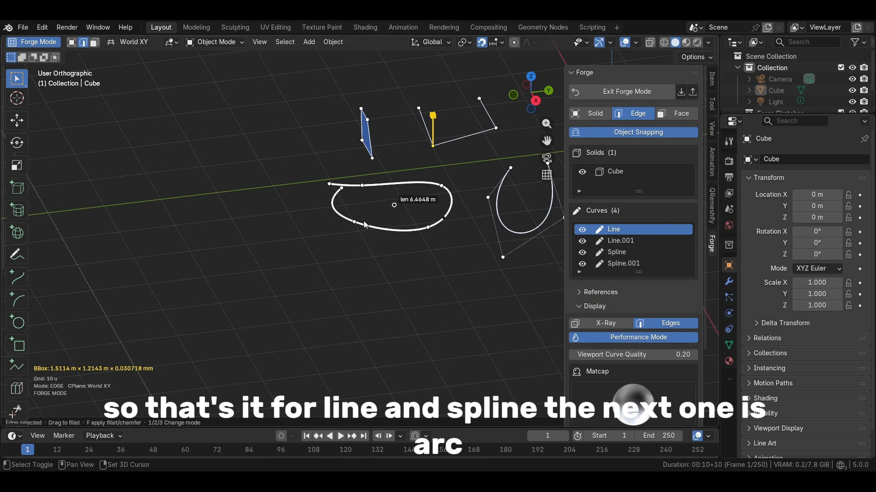
pyautogui.click(17, 300)
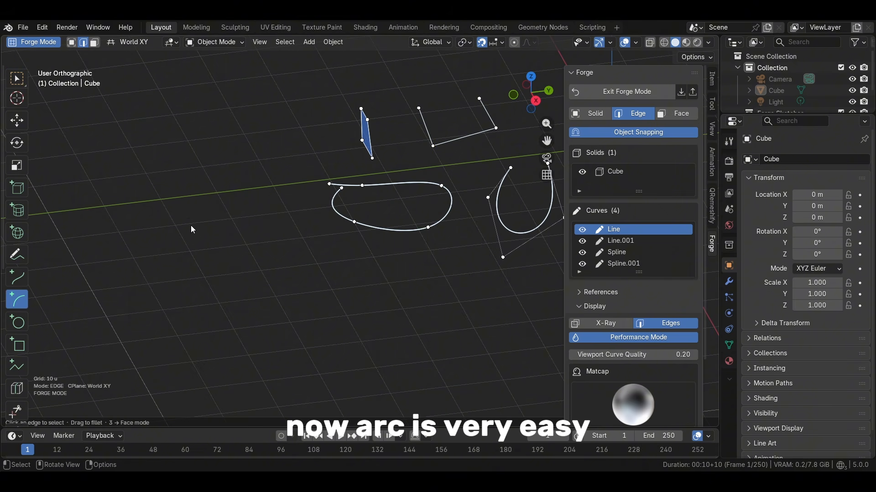
pyautogui.click(196, 212)
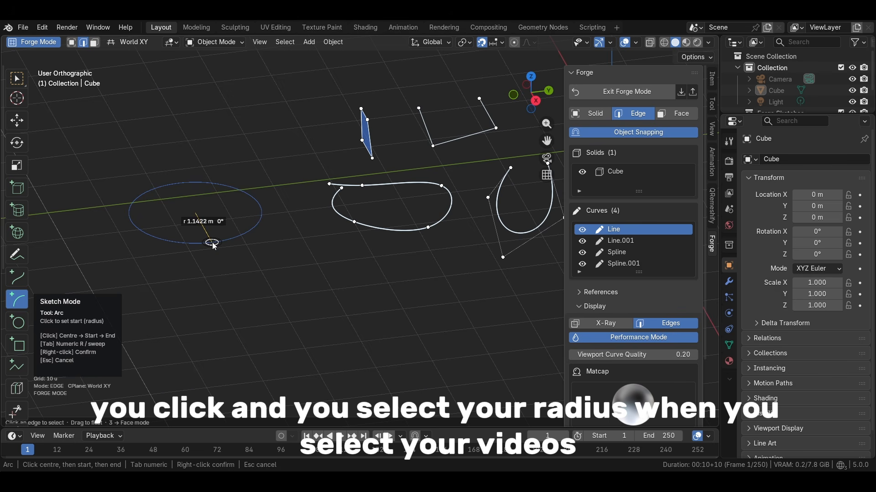
pyautogui.click(212, 245)
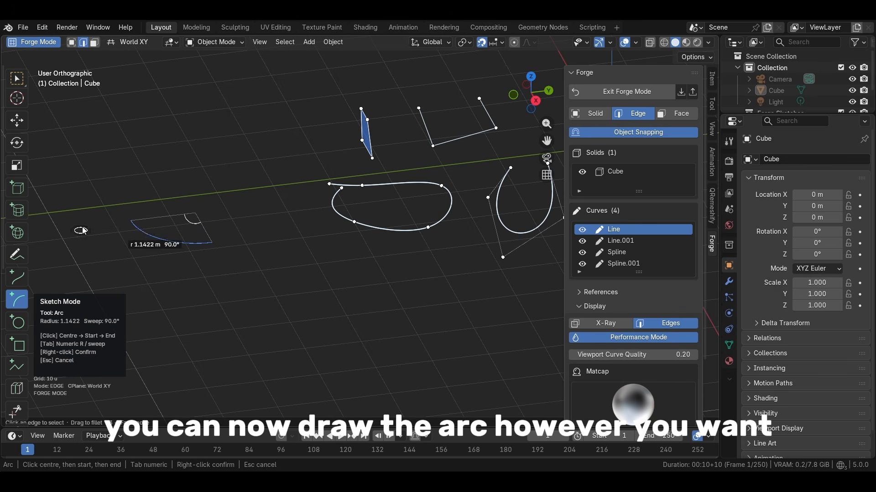
pyautogui.click(99, 224)
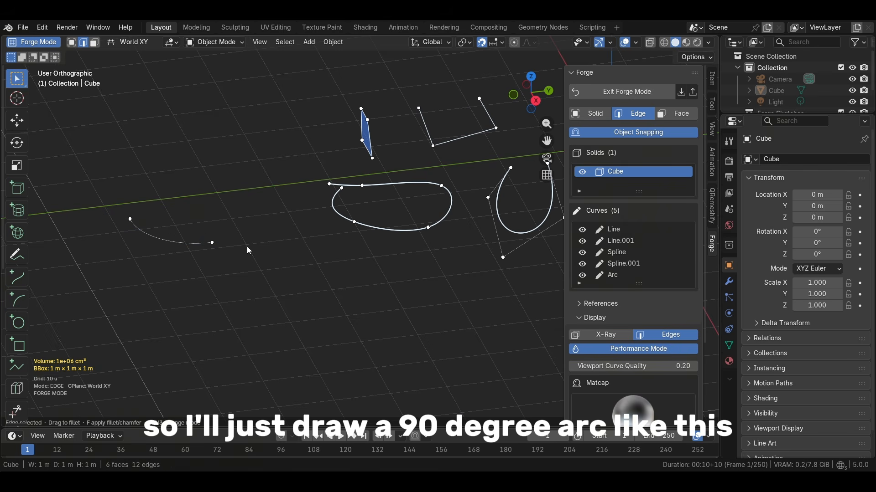
# - In solid mode, extrude the arc upward about 1.41 m into a curved sheet
pyautogui.moveTo(189, 276); pyautogui.dragTo(209, 312, button='middle')
pyautogui.scroll(-1, 183, 276)
pyautogui.scroll(1, 208, 311)
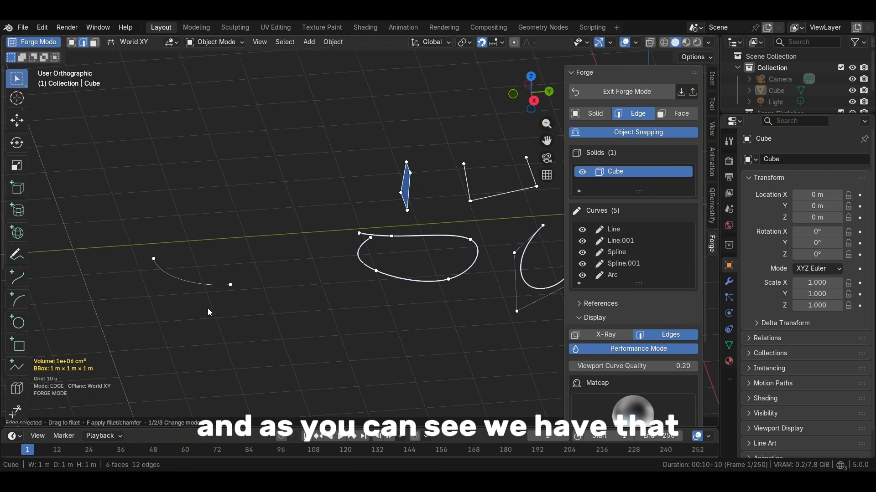
pyautogui.press('1')
pyautogui.click(187, 280)
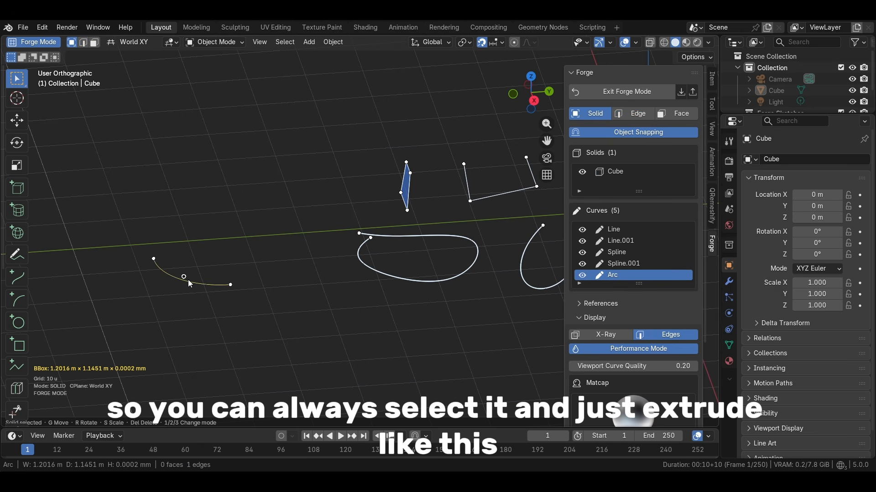
pyautogui.press('e')
pyautogui.click(207, 227)
pyautogui.click(129, 364)
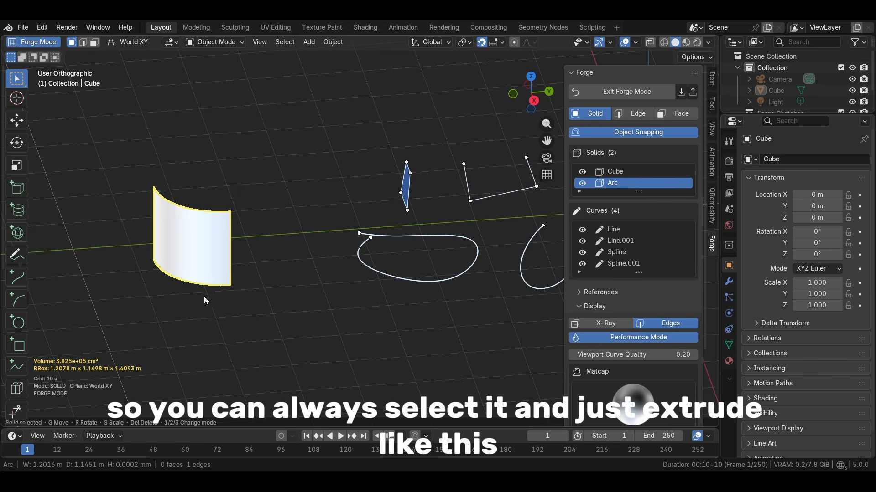
# - Thicken the curved sheet by 280 mm to one side
pyautogui.moveTo(204, 296); pyautogui.dragTo(203, 265, button='middle')
pyautogui.scroll(-3, 17, 387)
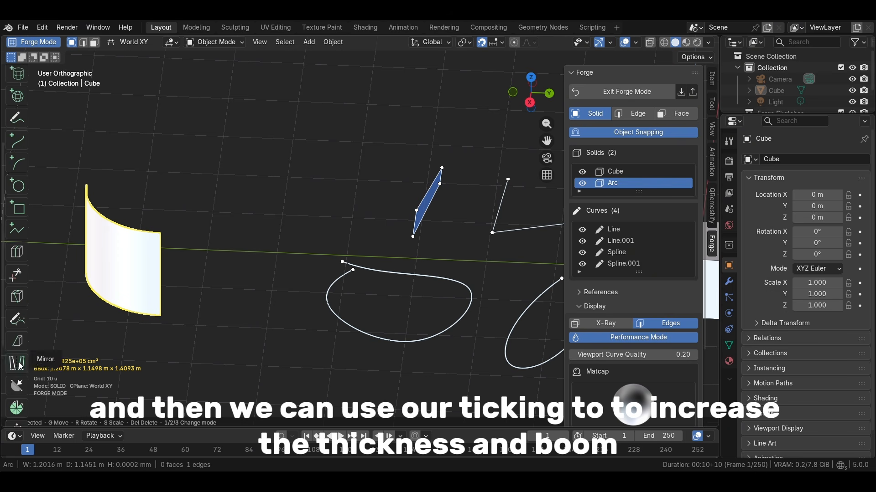
pyautogui.scroll(-5, 17, 387)
pyautogui.click(17, 386)
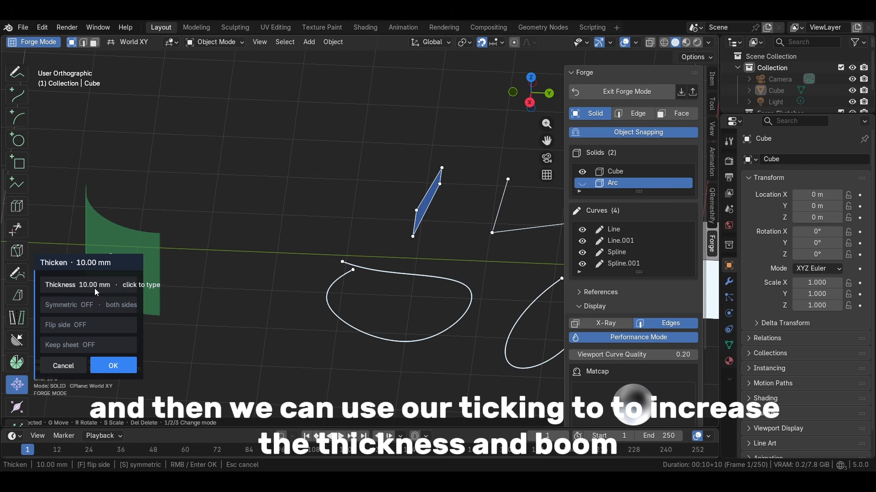
pyautogui.click(95, 288)
pyautogui.moveTo(135, 293); pyautogui.dragTo(159, 293)
pyautogui.click(58, 312)
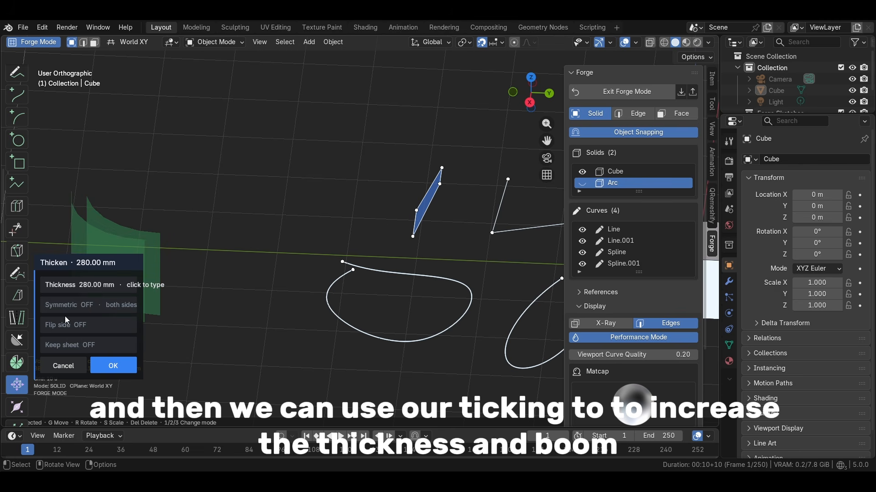
pyautogui.click(113, 366)
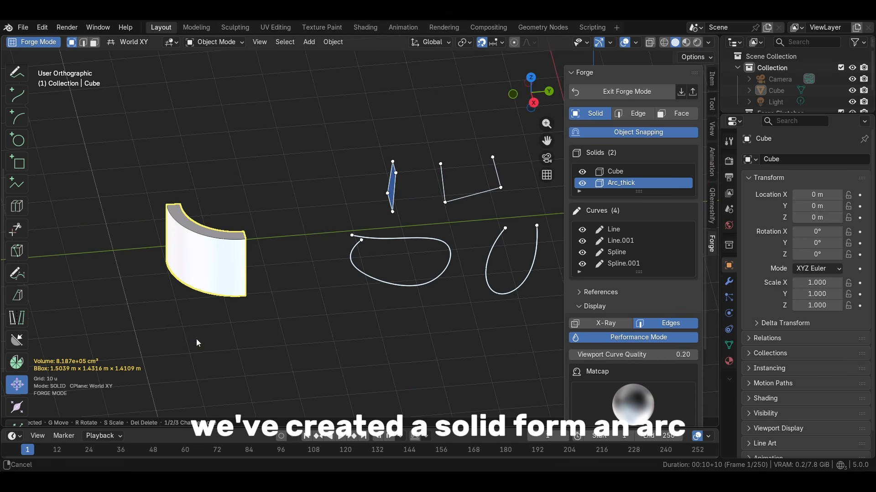
# - Draw one circle from its centre in front of the thickened arc, and a larger one beside it from its corner
pyautogui.keyDown('shift'); pyautogui.moveTo(197, 343); pyautogui.dragTo(59, 302, button='middle'); pyautogui.keyUp('shift')
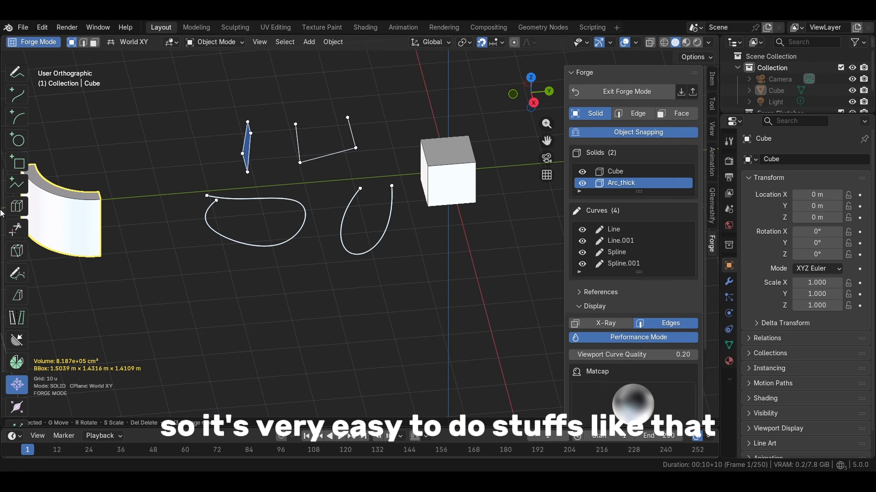
pyautogui.click(19, 141)
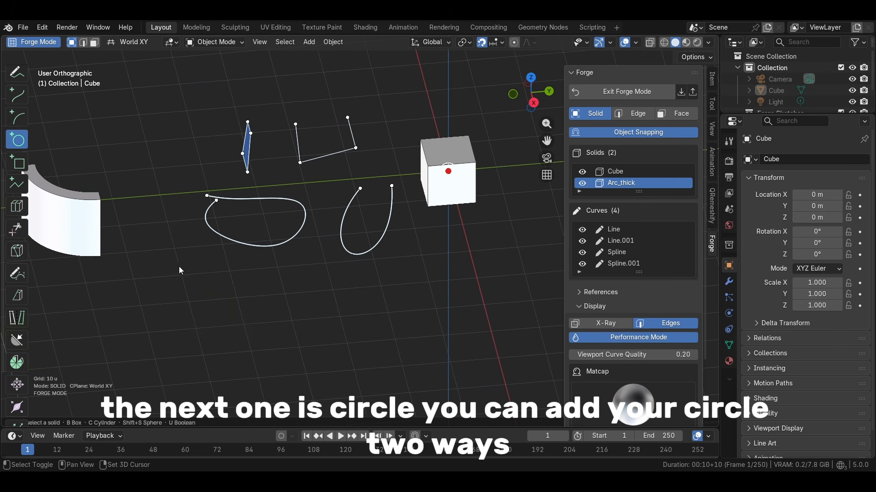
pyautogui.keyDown('shift'); pyautogui.moveTo(178, 266); pyautogui.dragTo(238, 208, button='middle'); pyautogui.keyUp('shift')
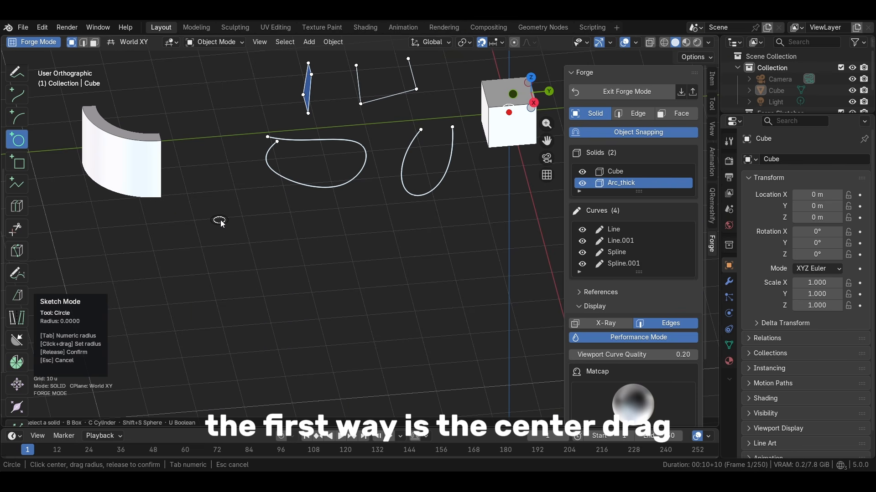
pyautogui.moveTo(219, 222); pyautogui.dragTo(245, 242)
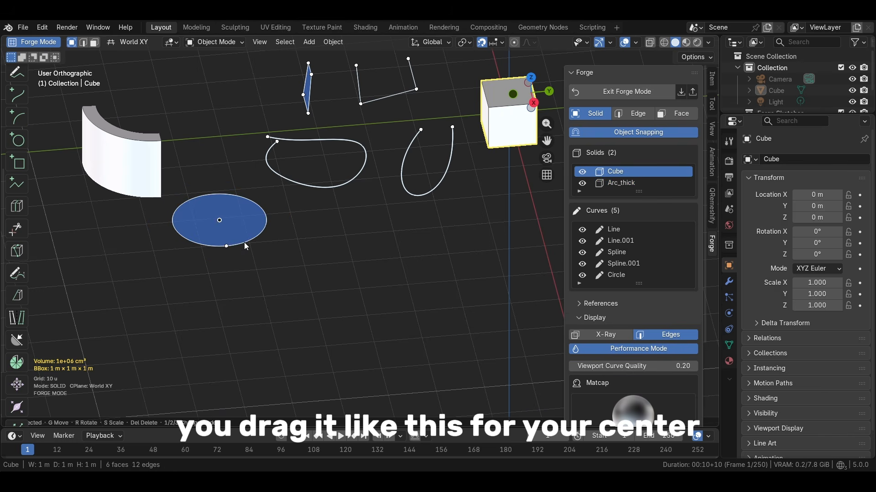
pyautogui.click(18, 142)
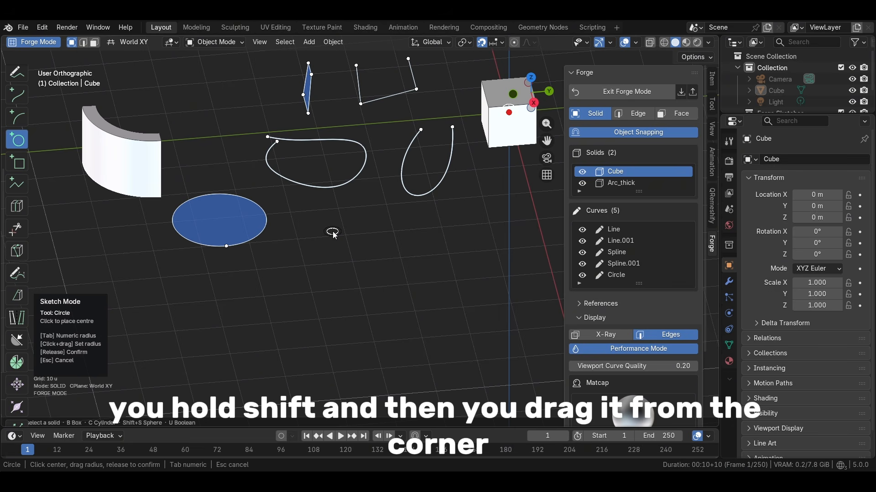
pyautogui.keyDown('shift'); pyautogui.moveTo(332, 231); pyautogui.dragTo(398, 322); pyautogui.keyUp('shift')
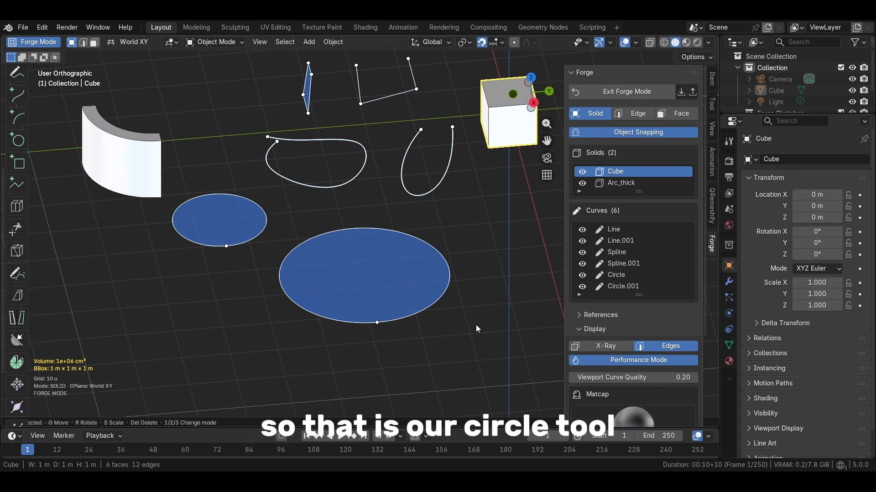
# - Draw one rectangle from its corner across the red axis from the circles, and a second beside it from its centre
pyautogui.click(21, 163)
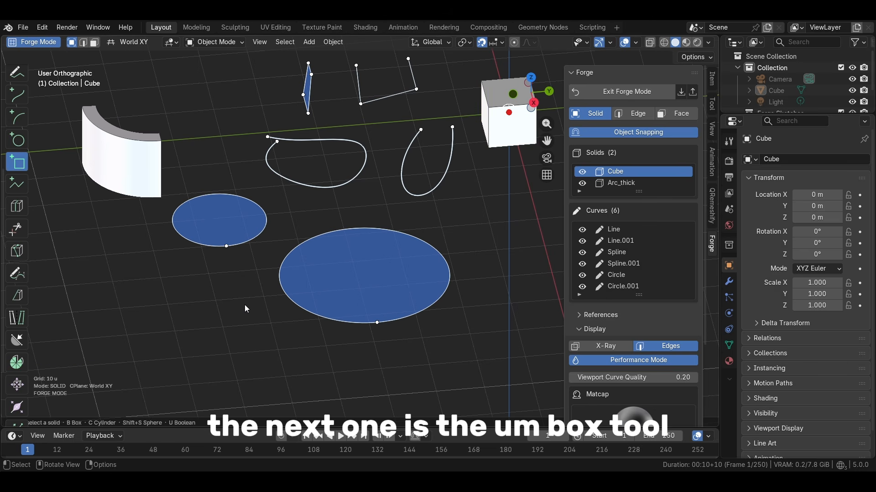
pyautogui.moveTo(244, 304); pyautogui.dragTo(164, 301, button='middle')
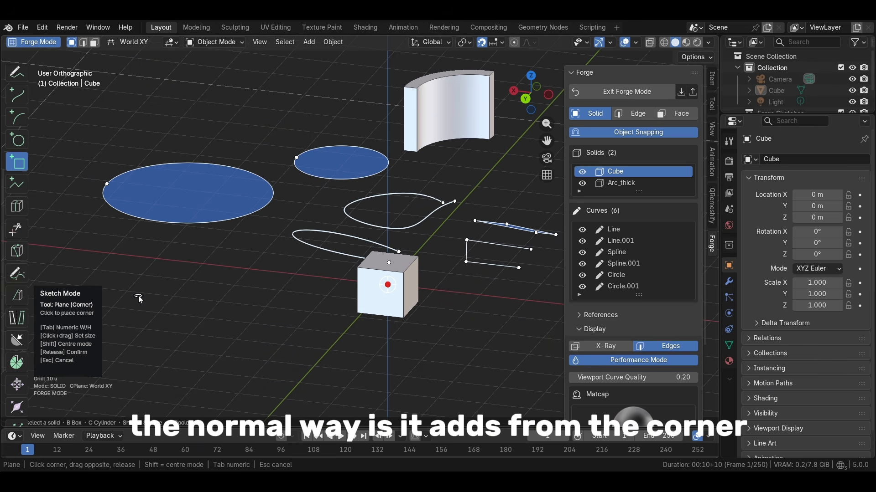
pyautogui.moveTo(138, 296); pyautogui.dragTo(202, 326)
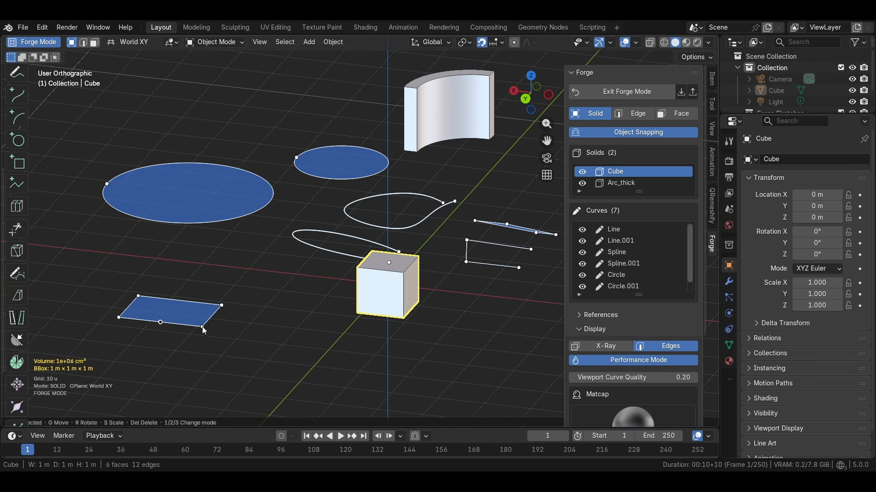
pyautogui.click(282, 326)
pyautogui.click(17, 163)
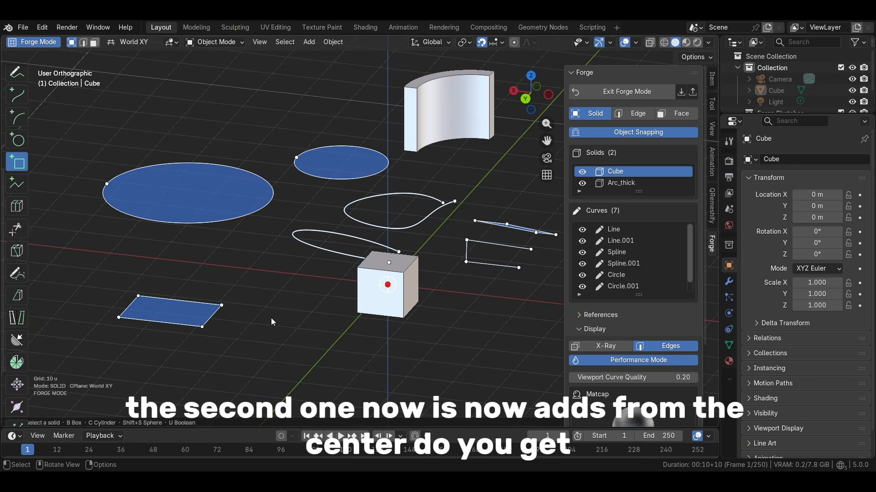
pyautogui.keyDown('shift'); pyautogui.moveTo(275, 327); pyautogui.dragTo(322, 346); pyautogui.keyUp('shift')
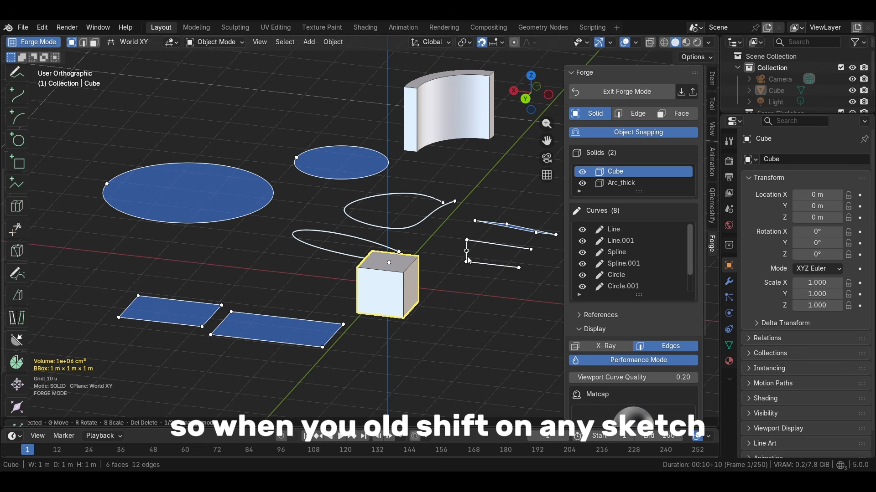
# - Draw a flat-bottomed six-sided polygon with a radius of about 1.67 m beside the two rectangles
pyautogui.keyDown('shift'); pyautogui.moveTo(323, 266); pyautogui.dragTo(470, 268, button='middle'); pyautogui.keyUp('shift')
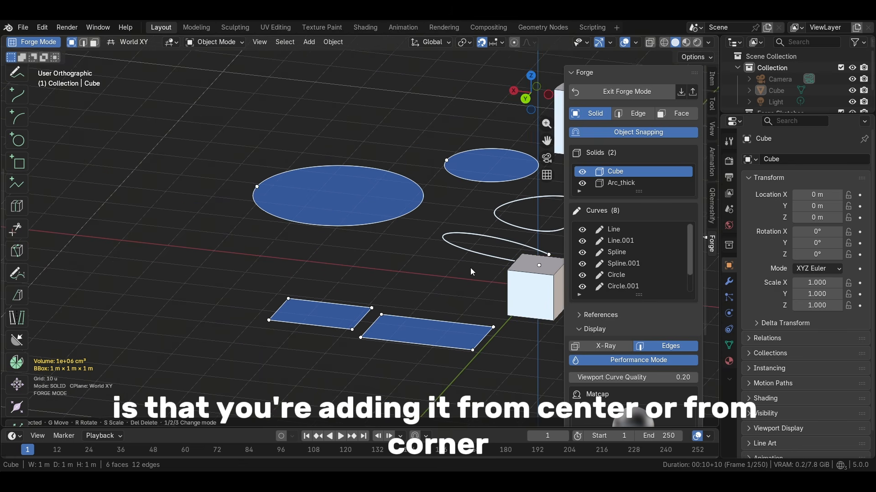
pyautogui.click(17, 184)
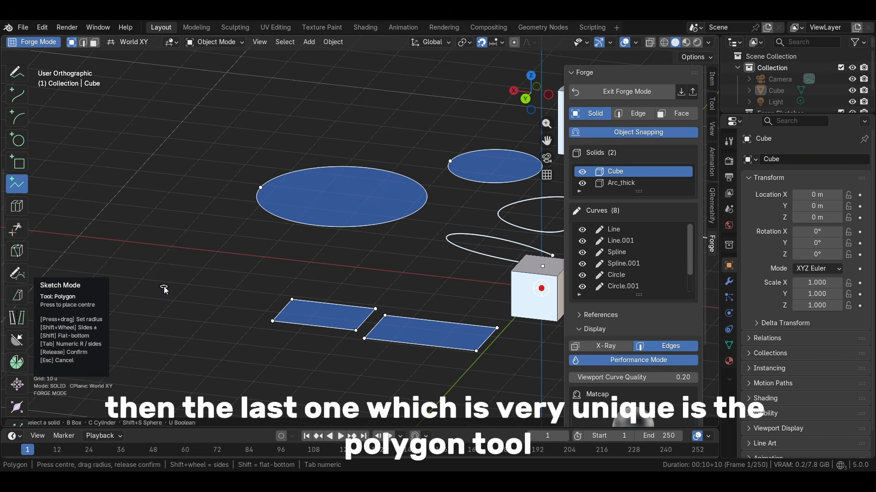
pyautogui.moveTo(164, 287); pyautogui.dragTo(203, 313)
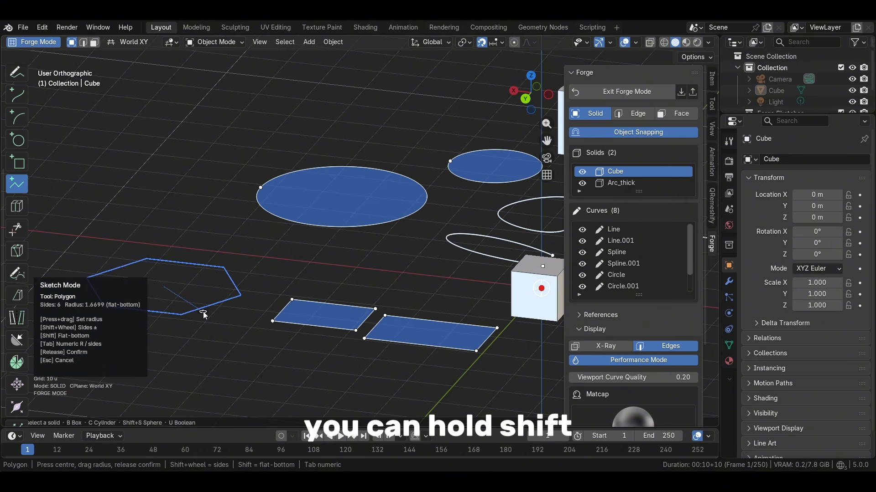
pyautogui.keyDown('shift'); pyautogui.scroll(-2, 204, 312); pyautogui.keyUp('shift')
pyautogui.keyDown('shift'); pyautogui.scroll(3, 203, 312); pyautogui.keyUp('shift')
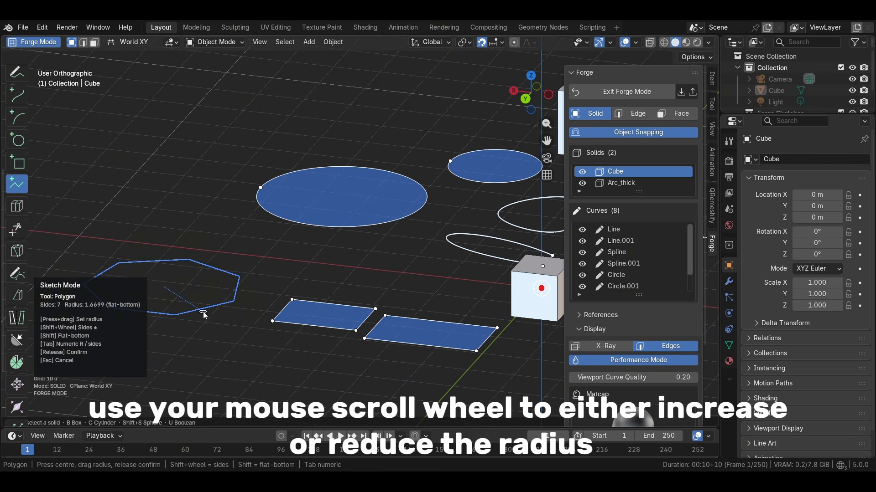
pyautogui.keyDown('shift'); pyautogui.scroll(-1, 203, 313); pyautogui.keyUp('shift')
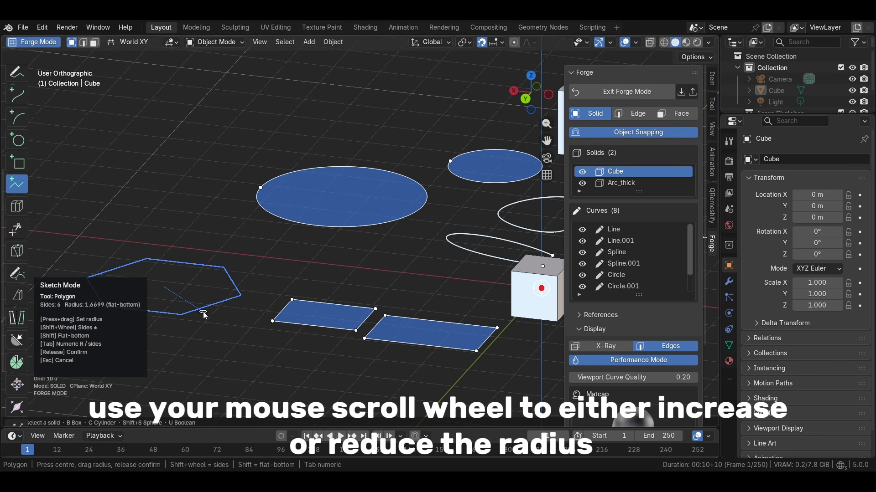
pyautogui.moveTo(203, 313); pyautogui.dragTo(204, 312)
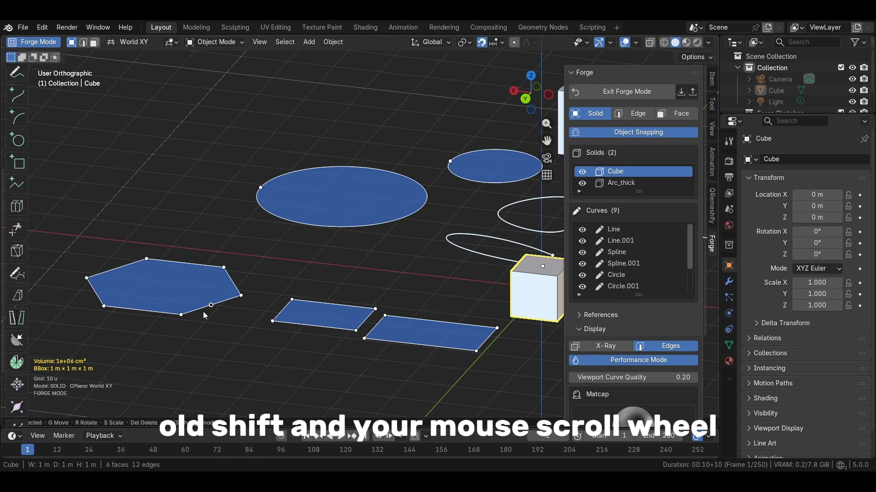
# - Draw a six-sided polygon from the larger circle's centre with its corners reaching the circle
pyautogui.scroll(-2, 284, 262)
pyautogui.keyDown('shift'); pyautogui.moveTo(357, 253); pyautogui.dragTo(270, 246, button='middle'); pyautogui.keyUp('shift')
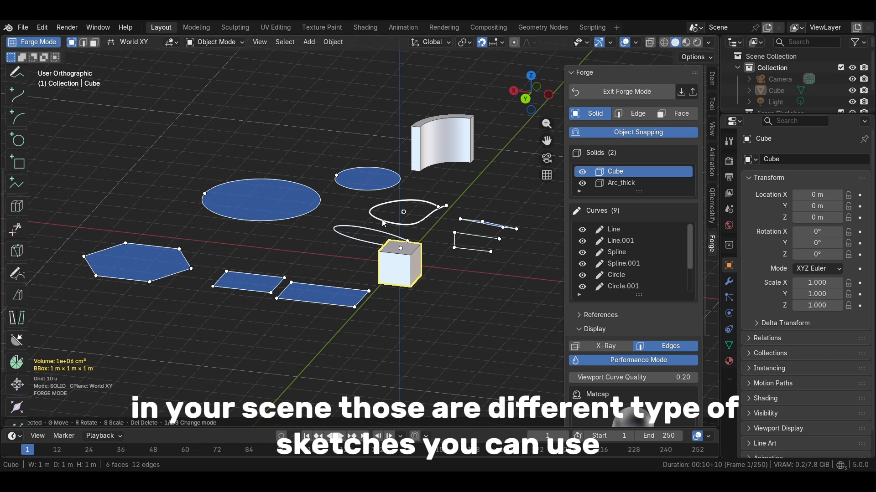
pyautogui.moveTo(254, 301); pyautogui.dragTo(272, 308, button='middle')
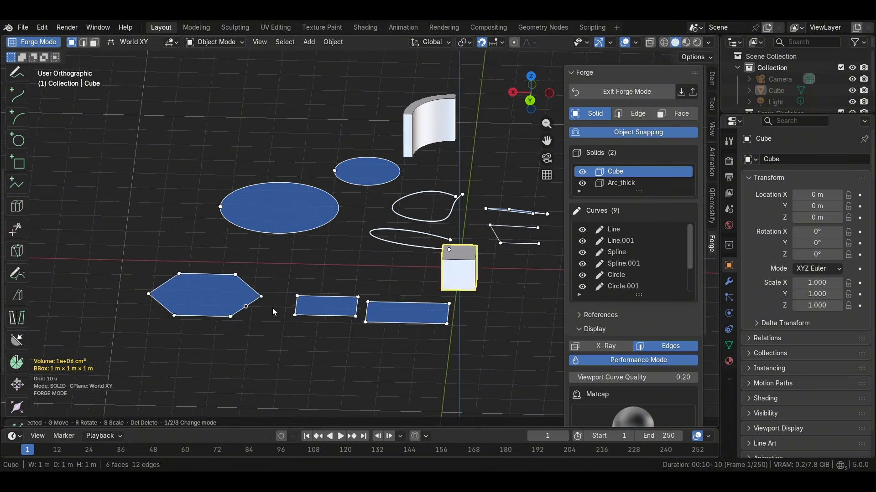
pyautogui.scroll(2, 216, 264)
pyautogui.keyDown('shift'); pyautogui.moveTo(239, 248); pyautogui.dragTo(300, 325, button='middle'); pyautogui.keyUp('shift')
pyautogui.scroll(2, 295, 314)
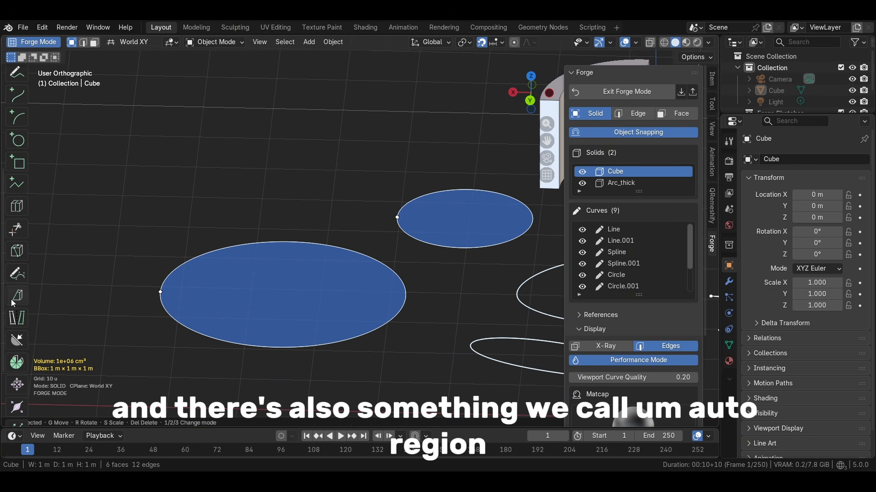
pyautogui.click(24, 186)
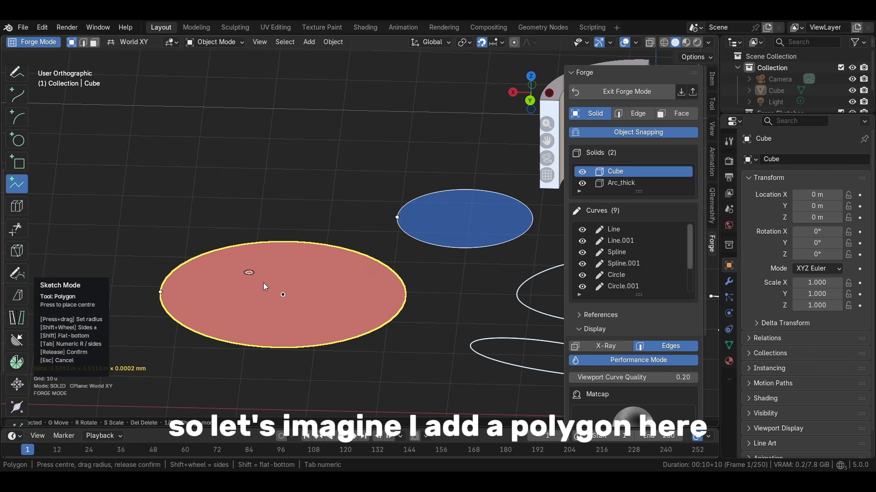
pyautogui.click(281, 291)
pyautogui.moveTo(301, 308); pyautogui.dragTo(159, 289)
# - In face mode, select the separate regions between the larger circle and its inscribed hexagon one after another, including the hexagon itself
pyautogui.press('3')
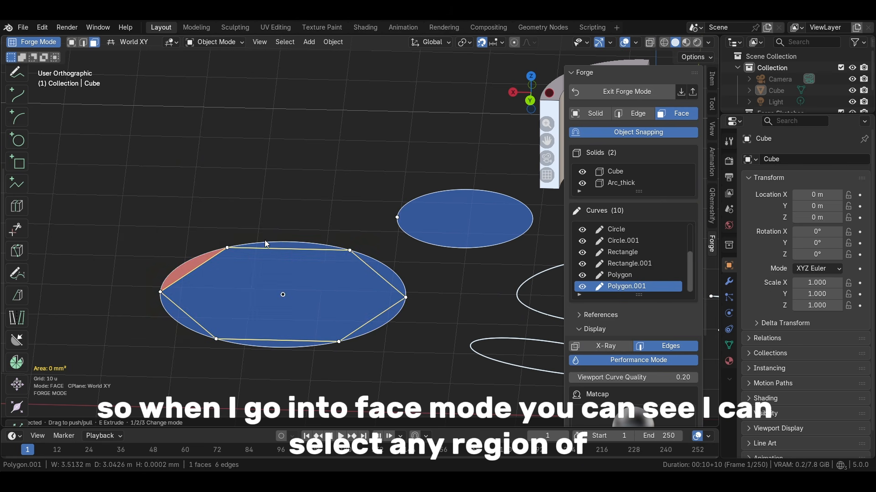
pyautogui.click(279, 246)
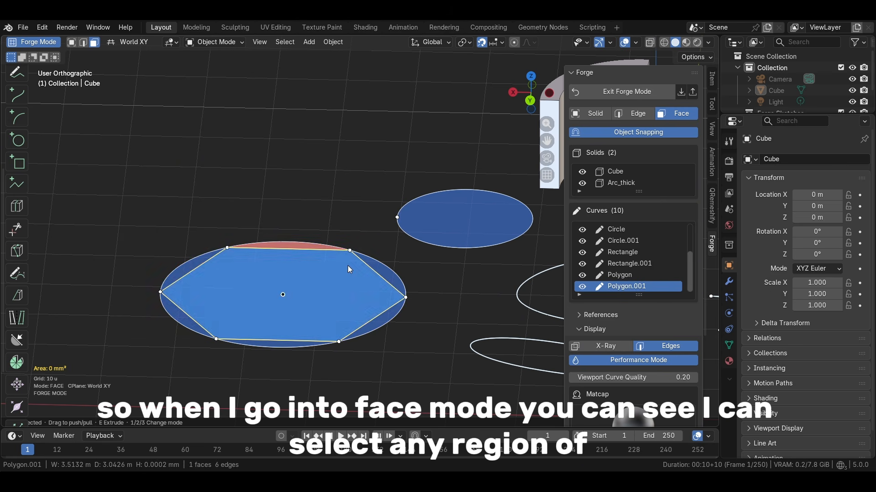
pyautogui.click(385, 272)
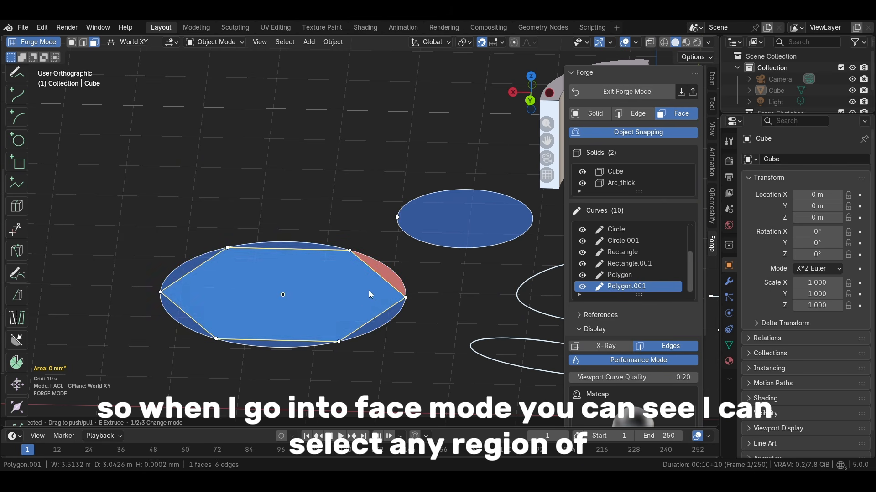
pyautogui.click(183, 318)
pyautogui.click(245, 342)
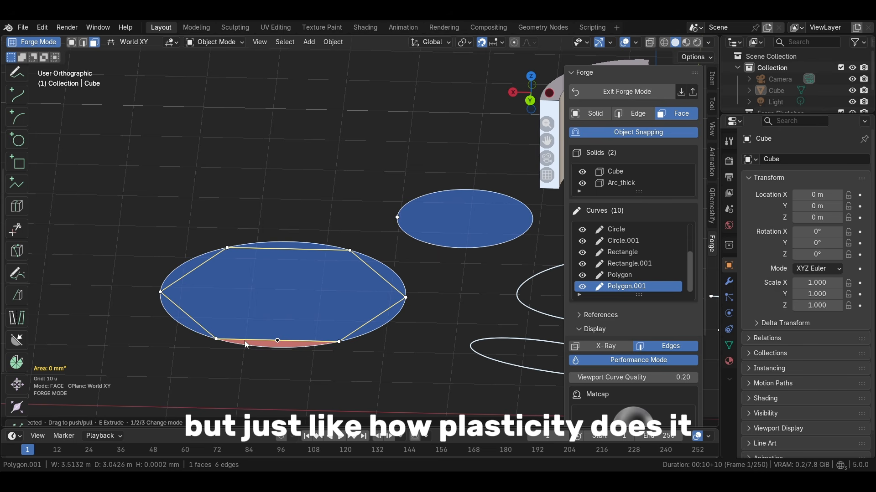
pyautogui.click(382, 319)
pyautogui.click(237, 302)
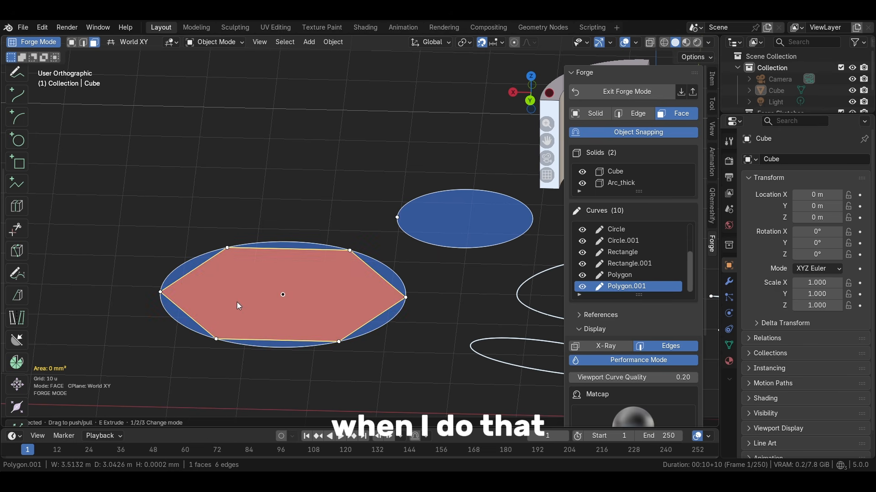
# - Extrude one of the circle segments outside the inscribed hexagon upward by about 69 cm
pyautogui.click(179, 266)
pyautogui.click(179, 273)
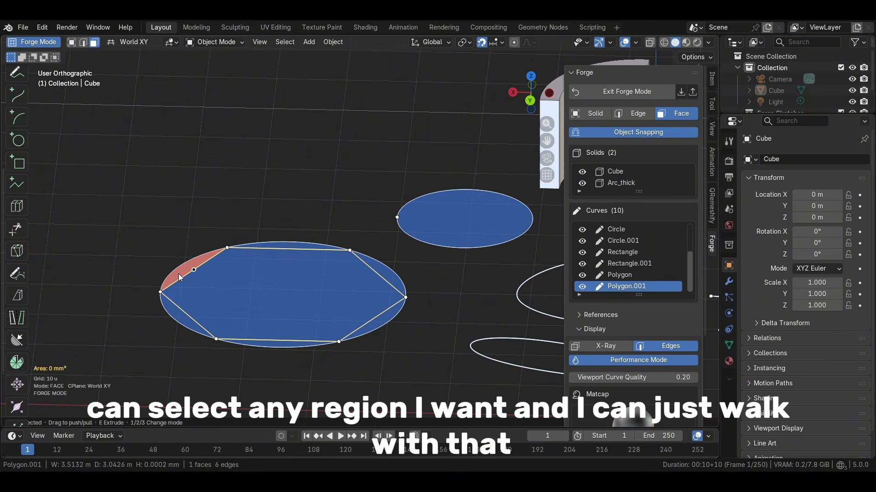
pyautogui.press('e')
pyautogui.click(199, 242)
pyautogui.click(133, 365)
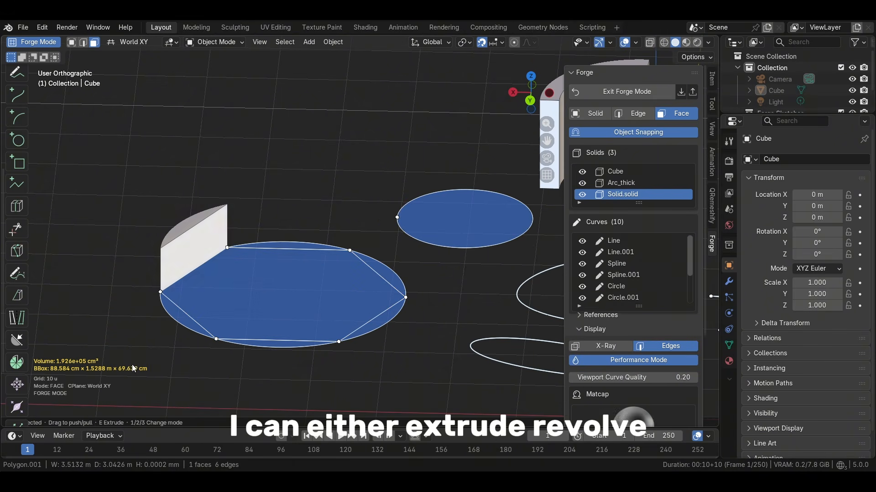
# - In solid mode, delete the extruded circle segment
pyautogui.press('1')
pyautogui.click(179, 239)
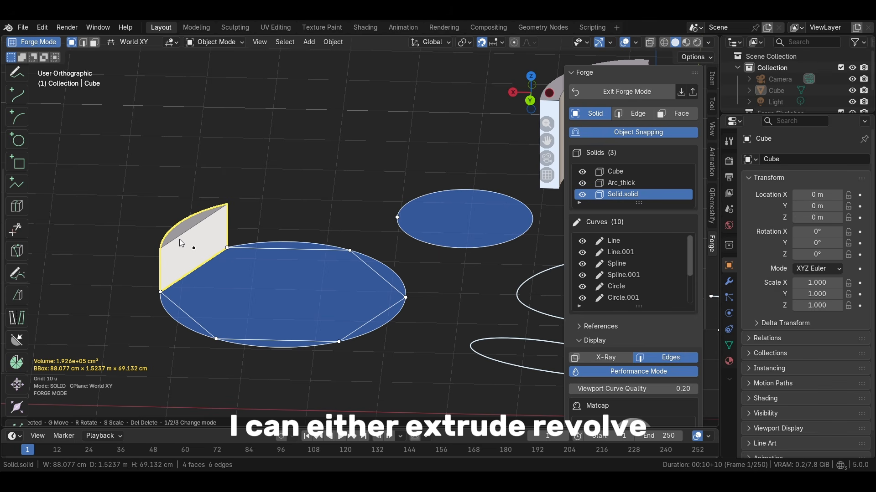
pyautogui.press('Delete')
pyautogui.click(179, 239)
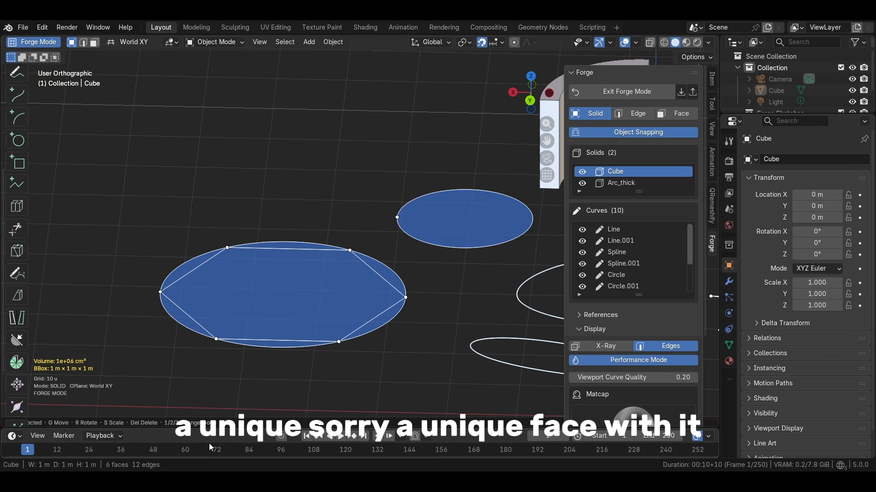
# - In edge mode, split the wide looped spline near the cube with one point on its upper side and one on its lower side
pyautogui.scroll(1, 209, 443)
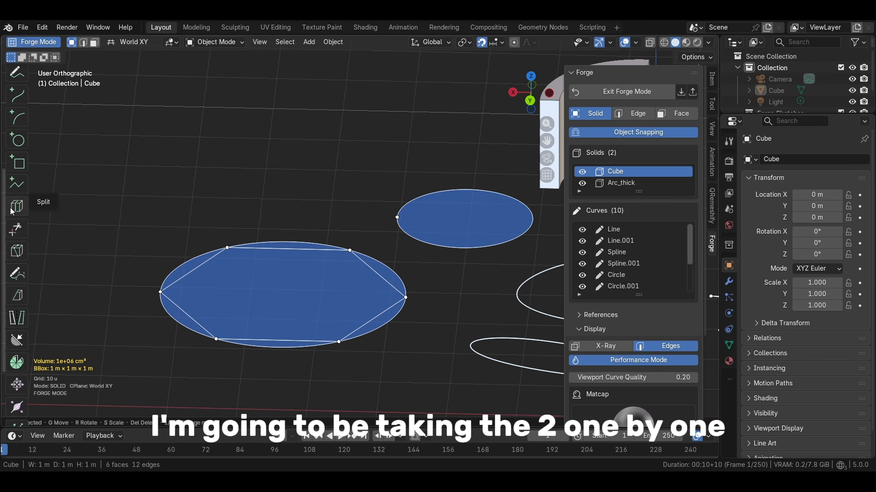
pyautogui.keyDown('shift'); pyautogui.moveTo(223, 268); pyautogui.dragTo(636, 194, button='middle'); pyautogui.keyUp('shift')
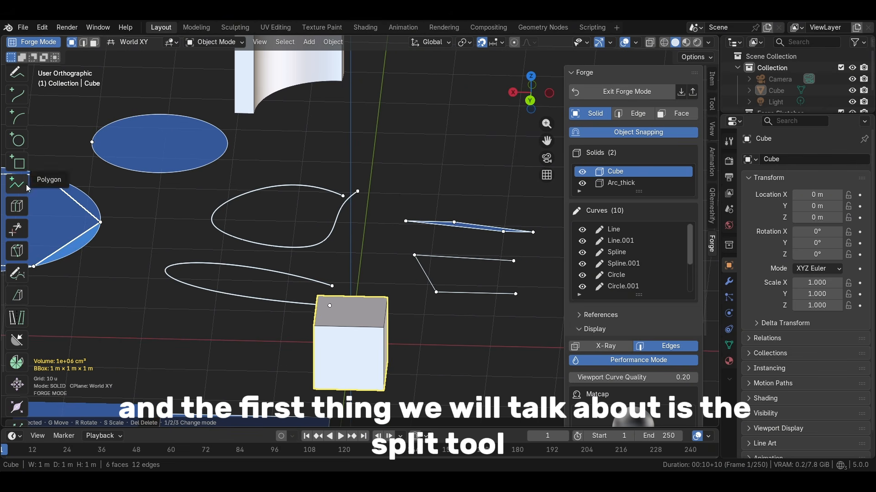
pyautogui.press('2')
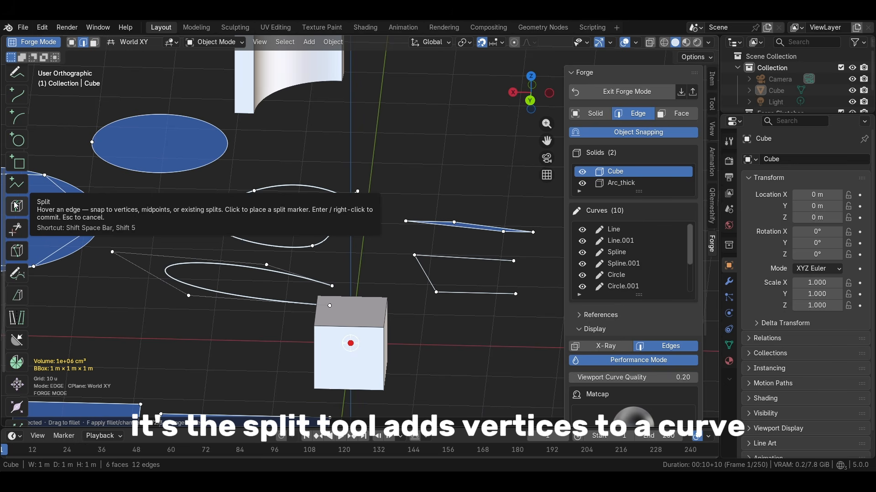
pyautogui.click(16, 206)
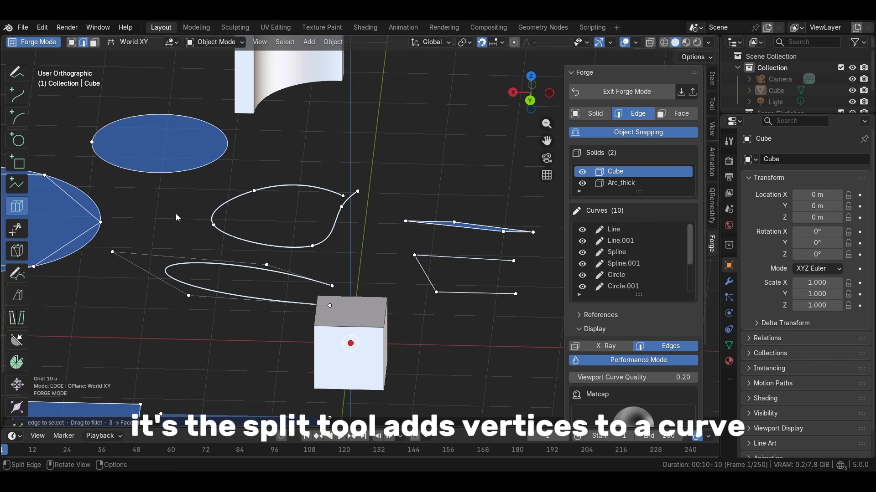
pyautogui.click(289, 185)
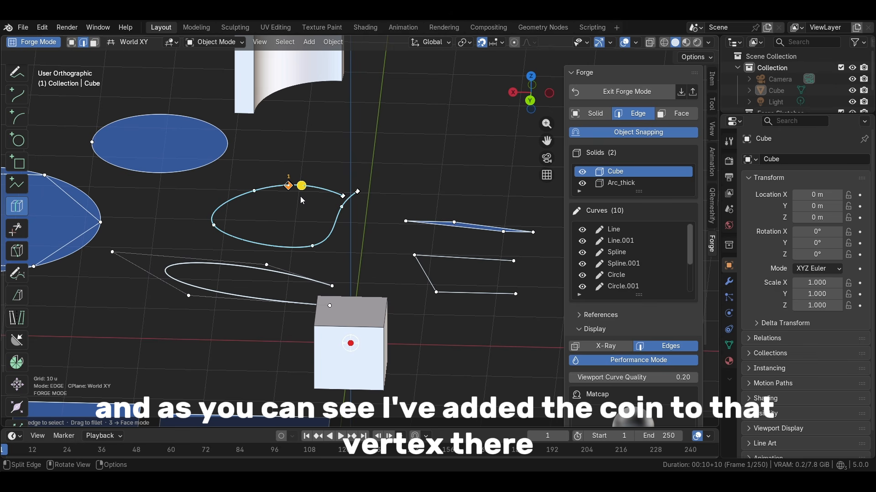
pyautogui.press('Return')
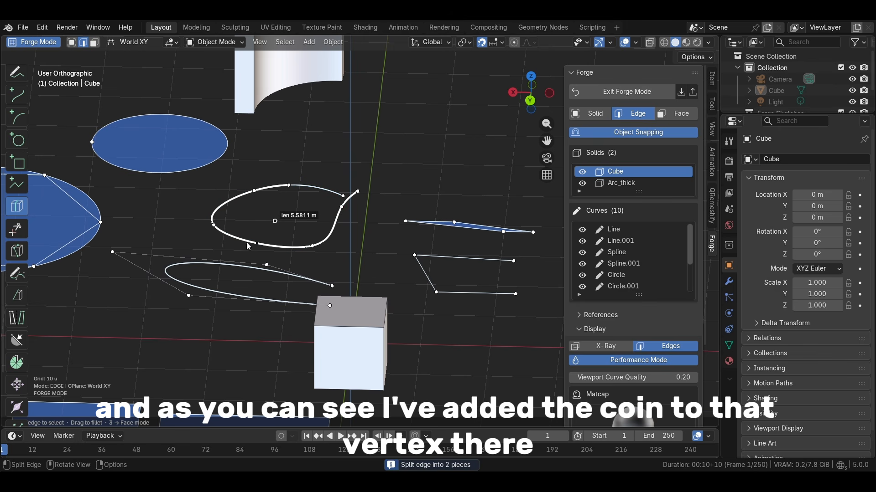
pyautogui.click(279, 245)
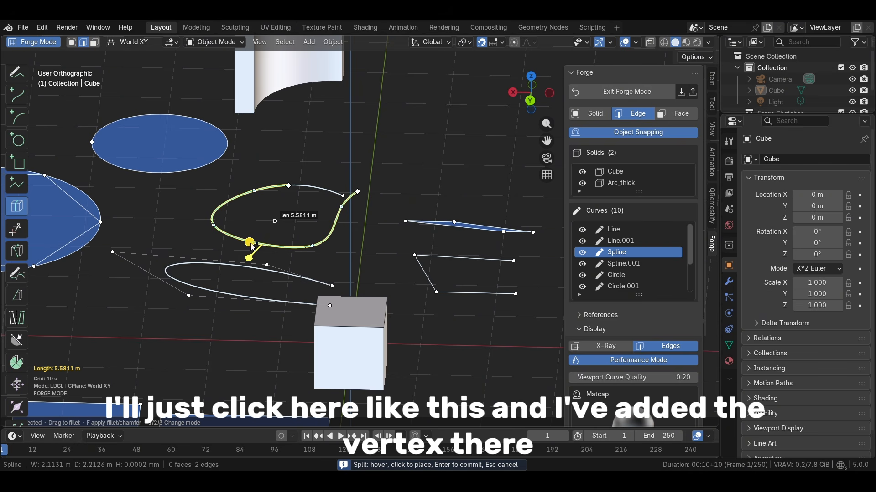
pyautogui.click(258, 247)
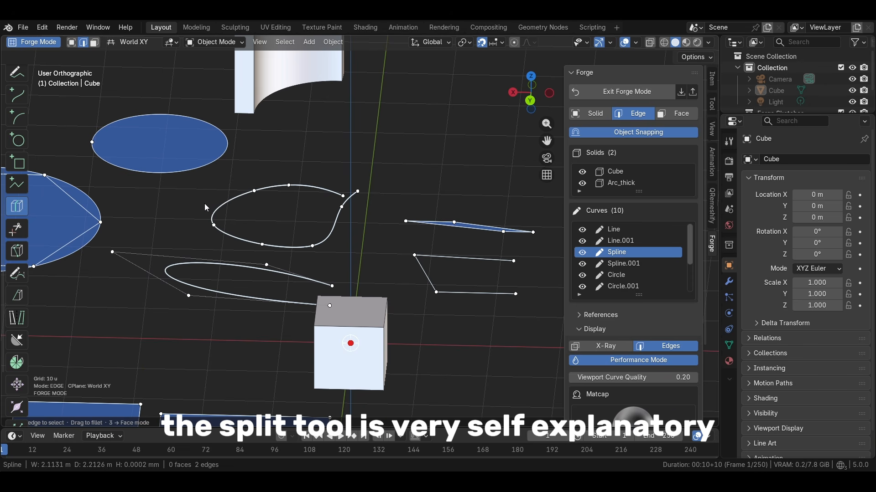
# - Trim away the top and upper-left hexagon edges and the matching arcs of the larger circle
pyautogui.keyDown('shift'); pyautogui.moveTo(204, 209); pyautogui.dragTo(277, 278, button='middle'); pyautogui.keyUp('shift')
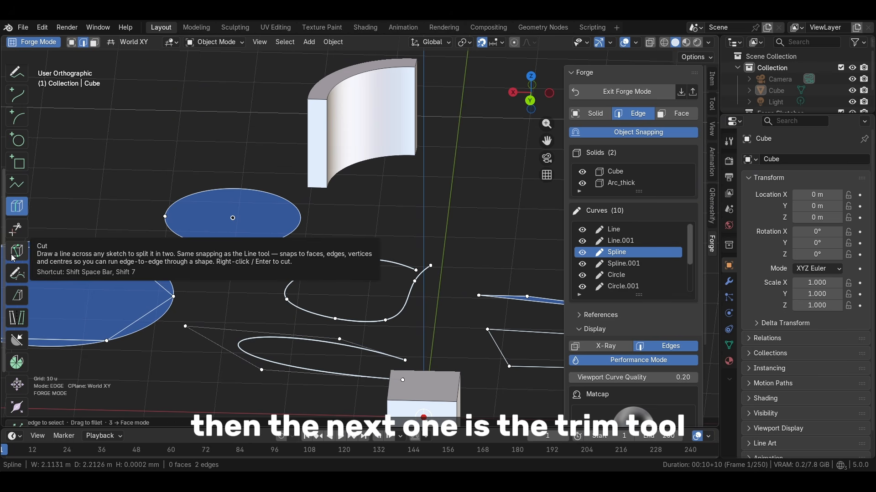
pyautogui.click(20, 222)
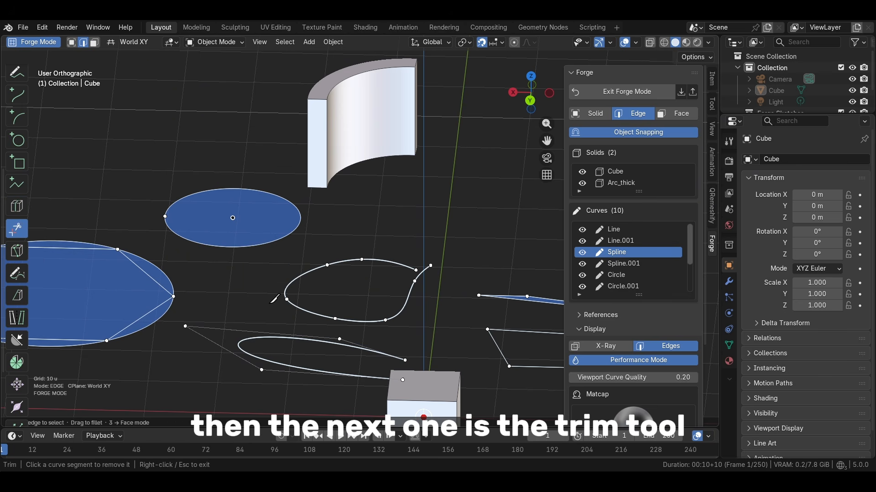
pyautogui.keyDown('shift'); pyautogui.moveTo(201, 272); pyautogui.dragTo(385, 230, button='middle'); pyautogui.keyUp('shift')
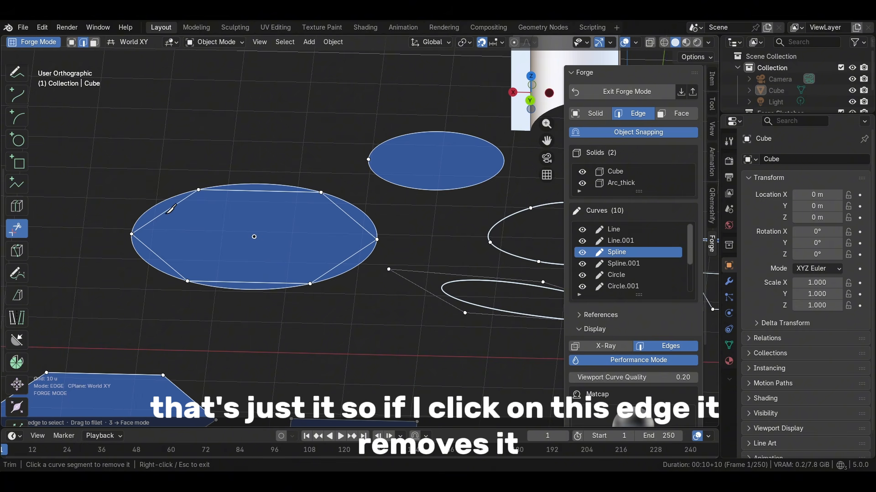
pyautogui.click(221, 189)
pyautogui.click(292, 183)
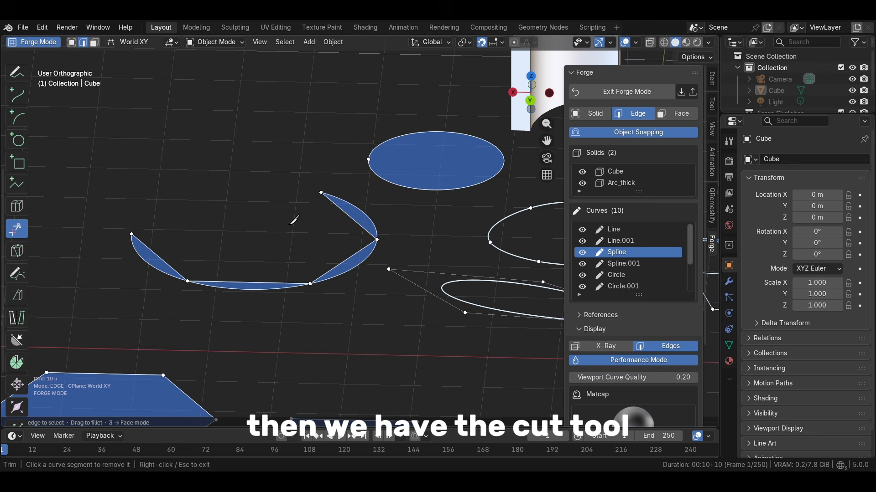
pyautogui.click(17, 251)
pyautogui.moveTo(251, 262); pyautogui.dragTo(344, 291, button='middle')
pyautogui.keyDown('shift'); pyautogui.moveTo(403, 274); pyautogui.dragTo(284, 376, button='middle'); pyautogui.keyUp('shift')
pyautogui.click(268, 338)
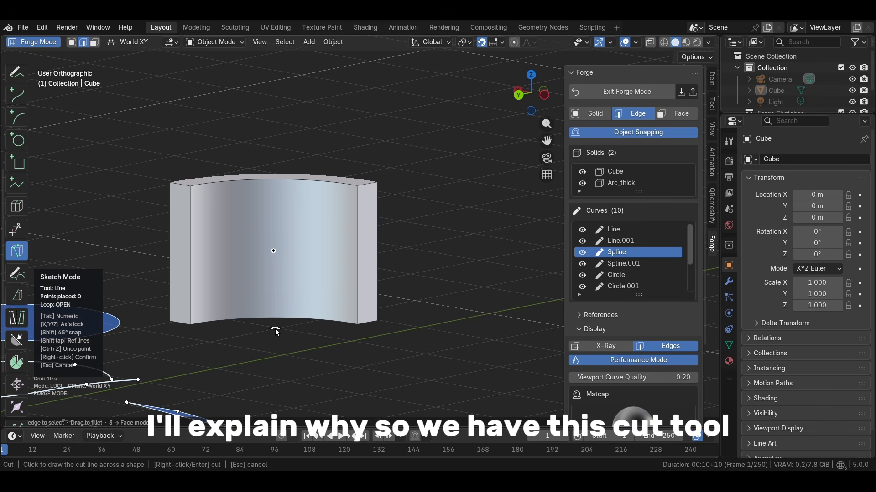
pyautogui.press('Escape')
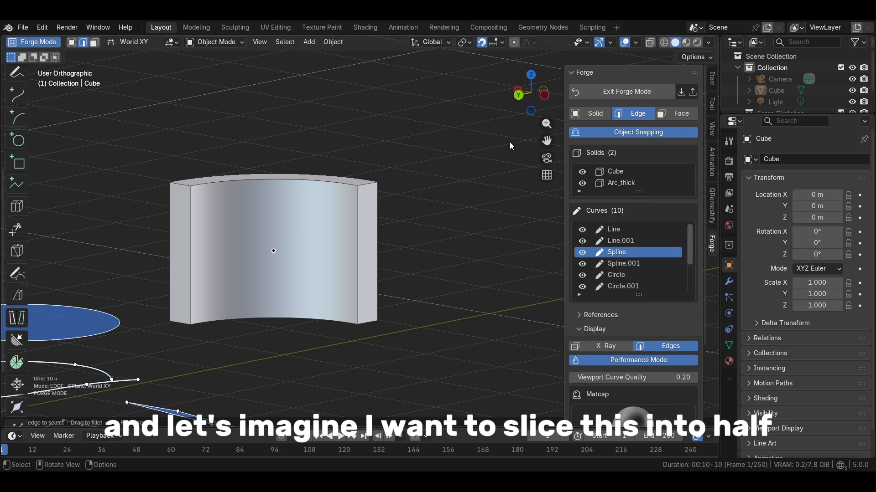
# - From the back view, cut the thick curved solid in half with a horizontal line about 2 m long across its middle
pyautogui.click(519, 96)
pyautogui.scroll(1, 407, 233)
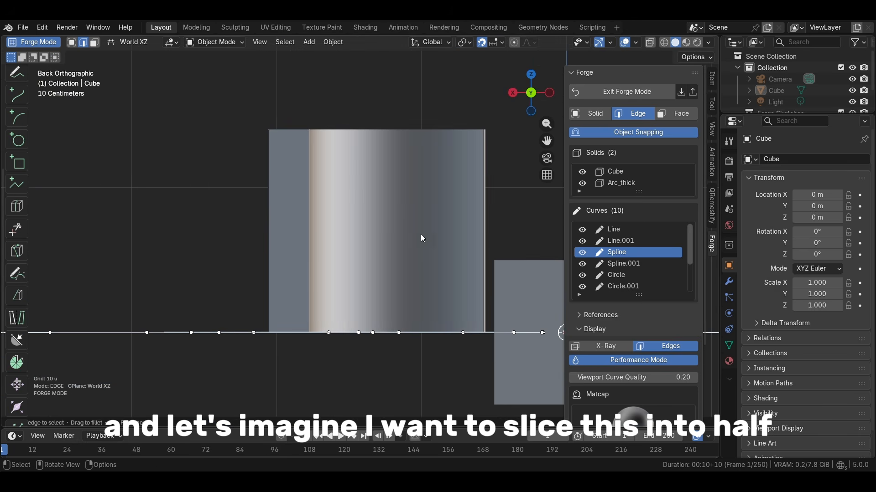
pyautogui.keyDown('shift'); pyautogui.moveTo(335, 280); pyautogui.dragTo(190, 268, button='middle'); pyautogui.keyUp('shift')
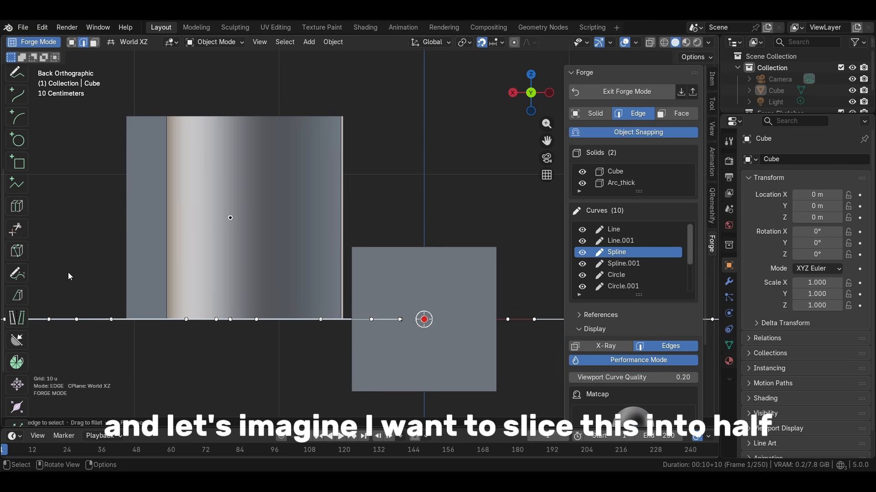
pyautogui.click(20, 258)
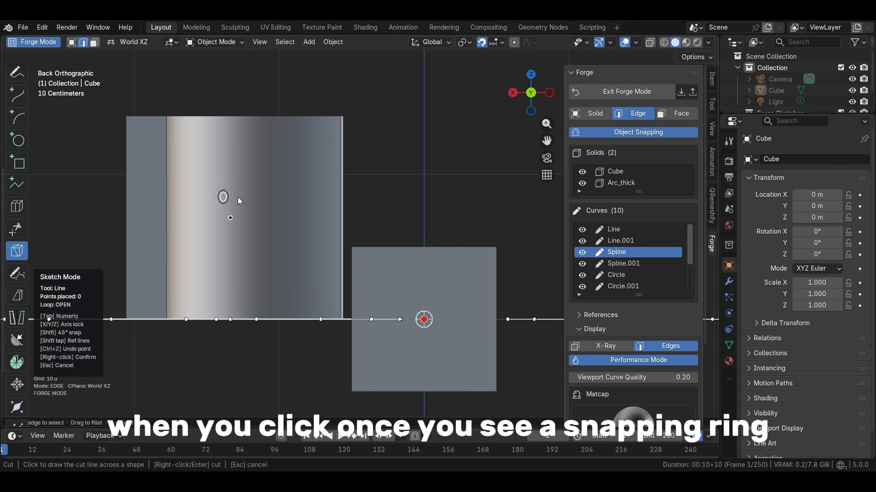
pyautogui.click(92, 219)
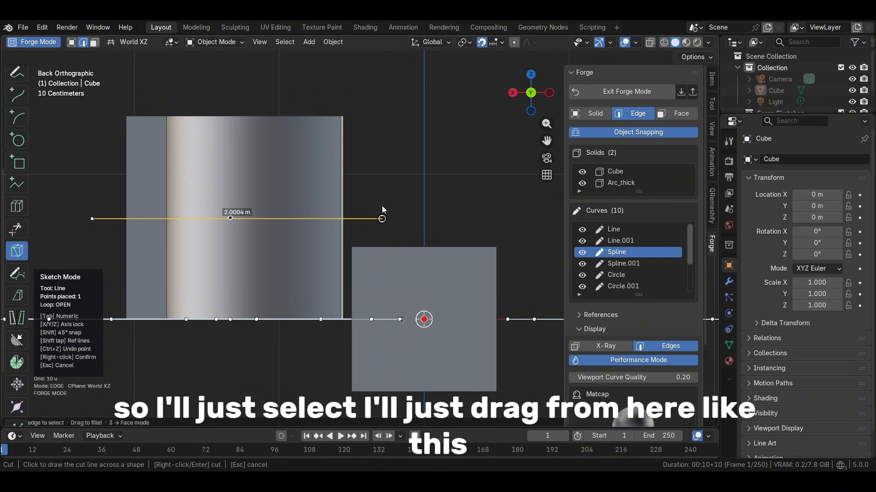
pyautogui.click(382, 218)
pyautogui.rightClick(382, 208)
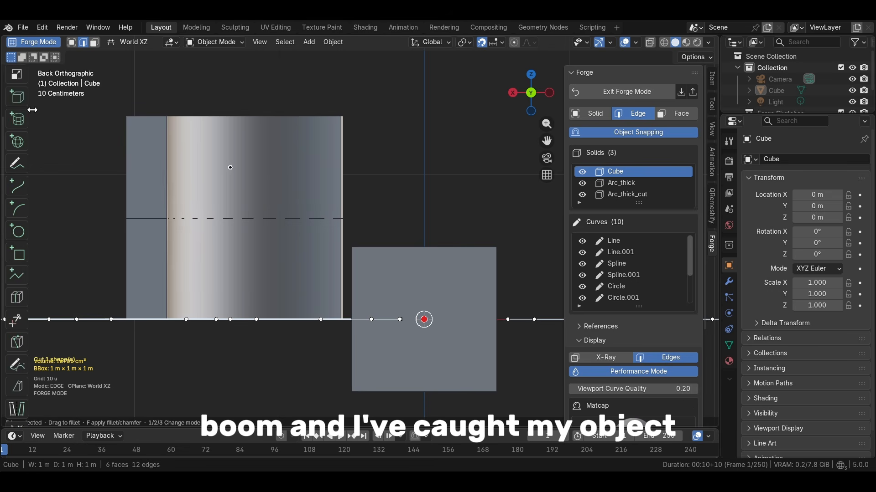
# - In solid mode, move the lower half of the cut curved solid freely away from the upper half
pyautogui.scroll(3, 32, 110)
pyautogui.scroll(1, 17, 96)
pyautogui.scroll(-3, 18, 96)
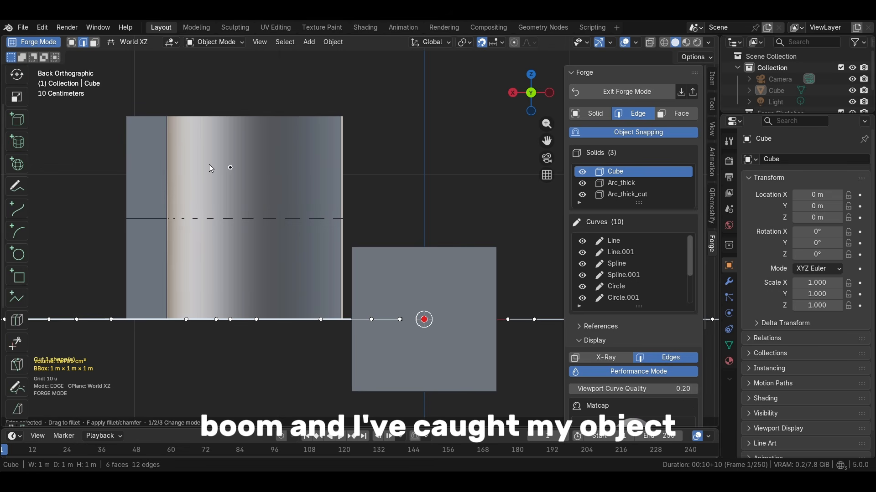
pyautogui.moveTo(133, 187); pyautogui.dragTo(175, 245, button='middle')
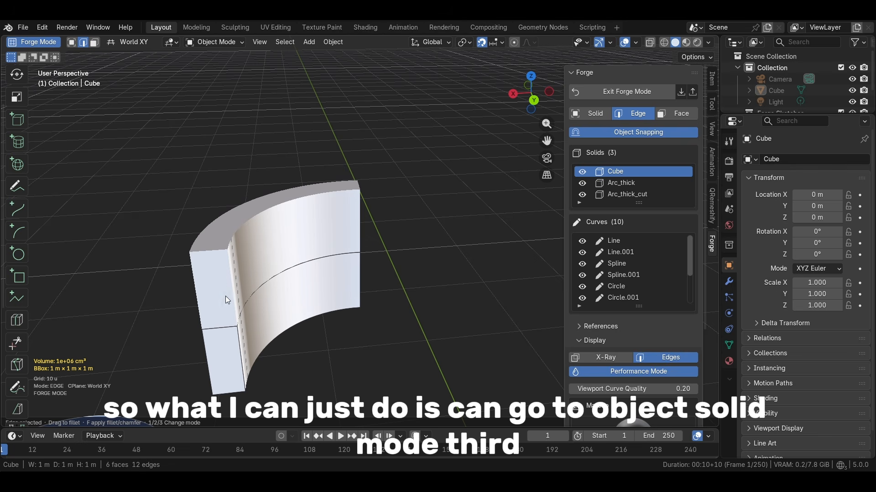
pyautogui.moveTo(278, 228); pyautogui.dragTo(390, 255, button='middle')
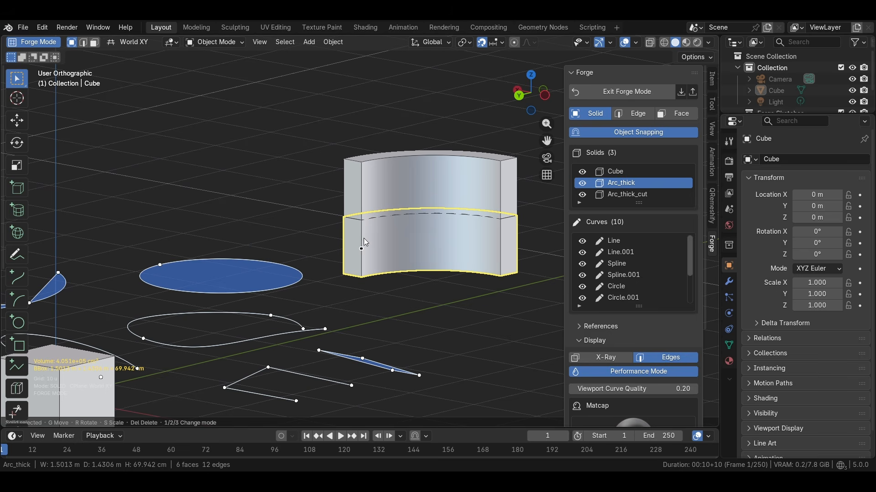
pyautogui.press('g')
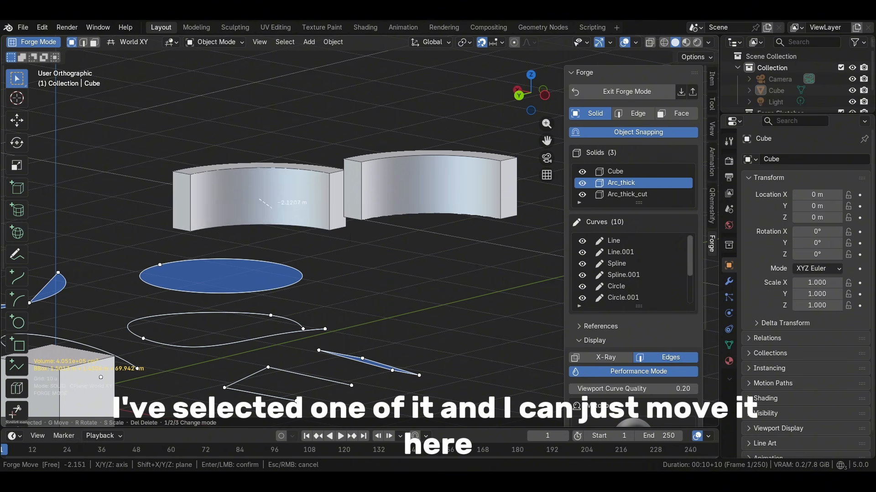
pyautogui.click(195, 177)
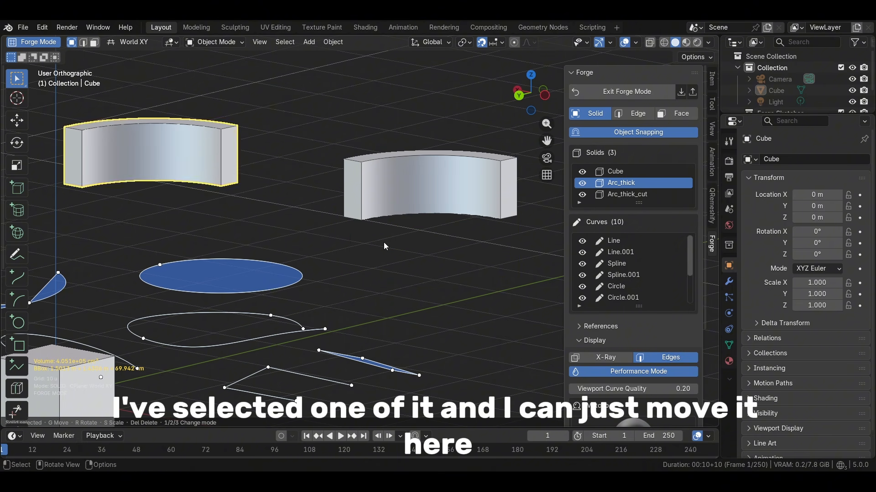
# - Try moving the upper half of the cut curved solid freely forward and down
pyautogui.click(388, 173)
pyautogui.press('g')
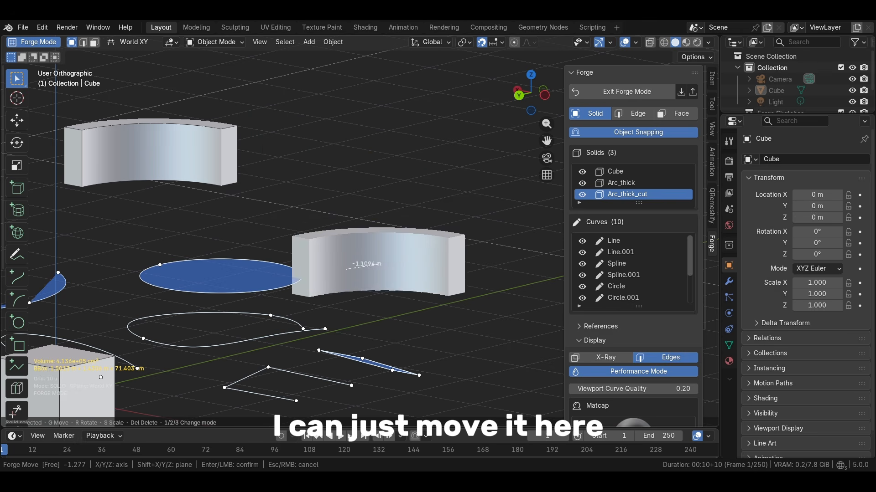
pyautogui.click(410, 226)
# - Move the lower half of the cut curved solid back beneath the upper half, leaving a visible gap between them
pyautogui.click(163, 160)
pyautogui.press('g')
pyautogui.click(401, 273)
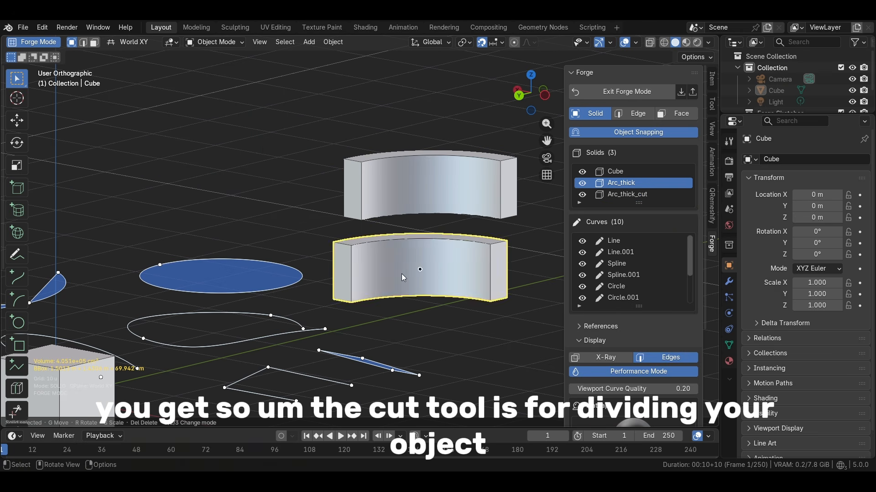
# - Duplicate the cube beside the original with a gap of about 1.06 m and join both cubes into one solid
pyautogui.moveTo(401, 273); pyautogui.dragTo(433, 264, button='middle')
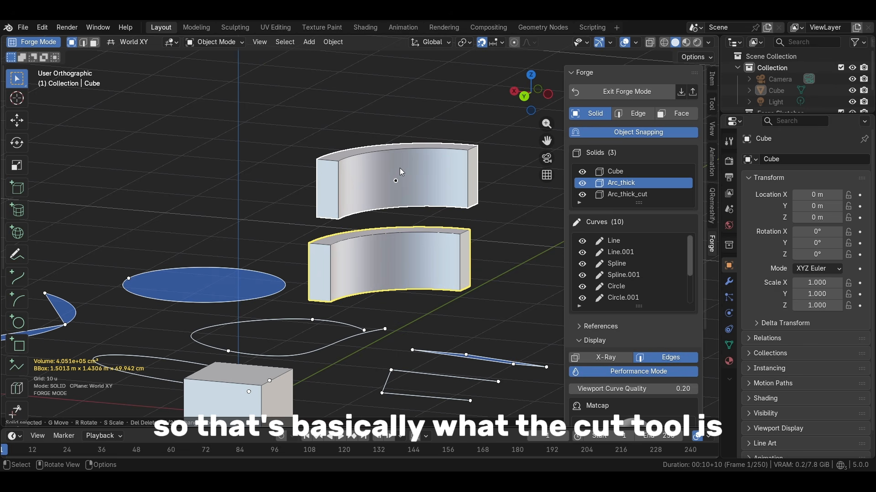
pyautogui.scroll(-2, 311, 239)
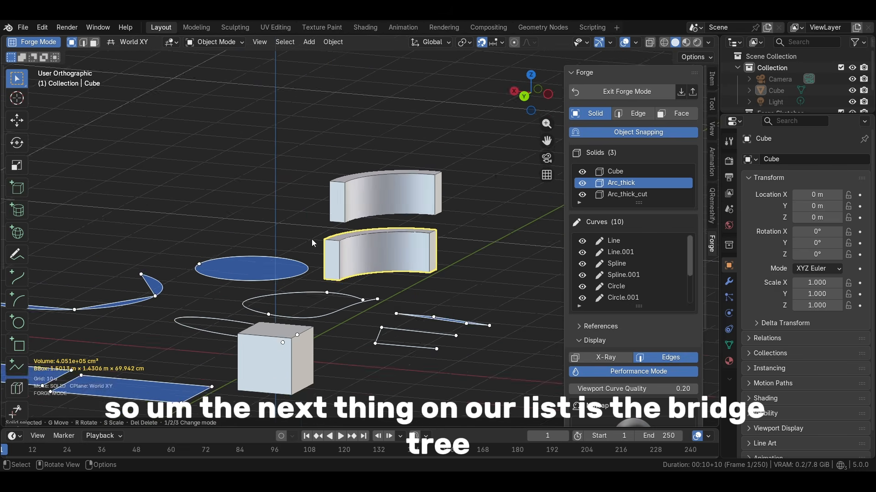
pyautogui.scroll(-2, 311, 239)
pyautogui.scroll(-4, 17, 347)
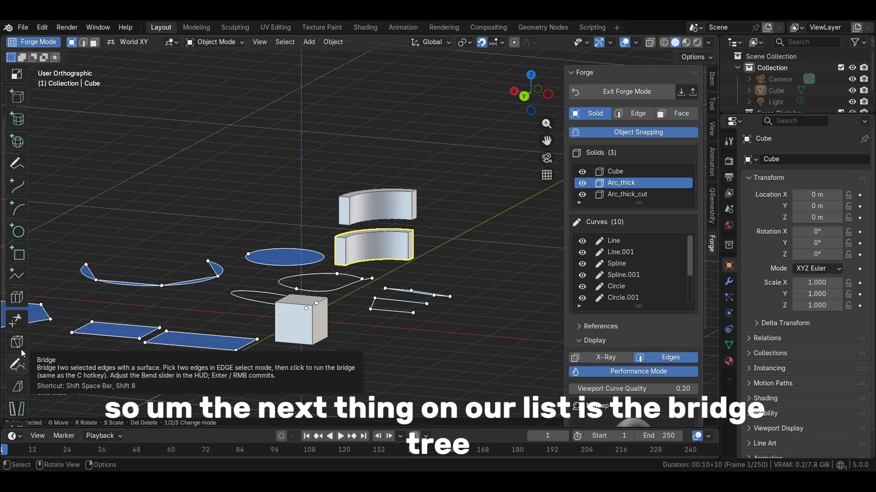
pyautogui.moveTo(307, 317); pyautogui.dragTo(295, 237, button='middle')
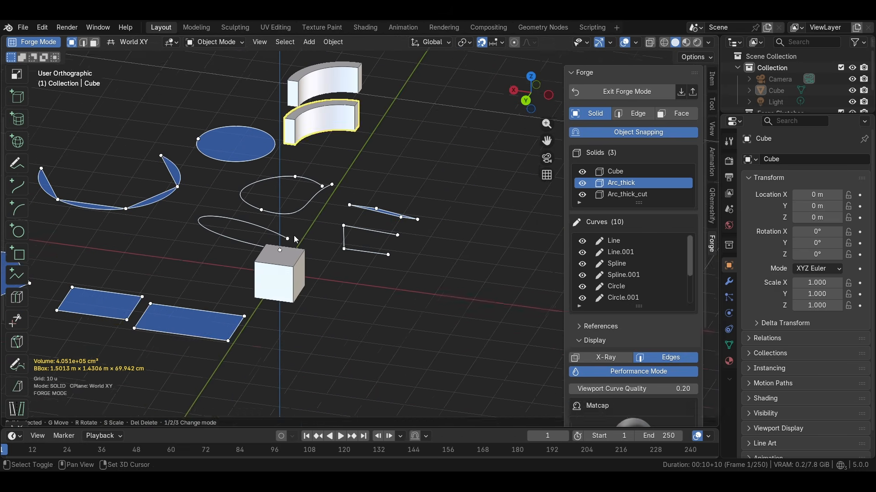
pyautogui.scroll(3, 296, 297)
pyautogui.keyDown('shift'); pyautogui.moveTo(297, 307); pyautogui.dragTo(308, 231, button='middle'); pyautogui.keyUp('shift')
pyautogui.click(220, 241)
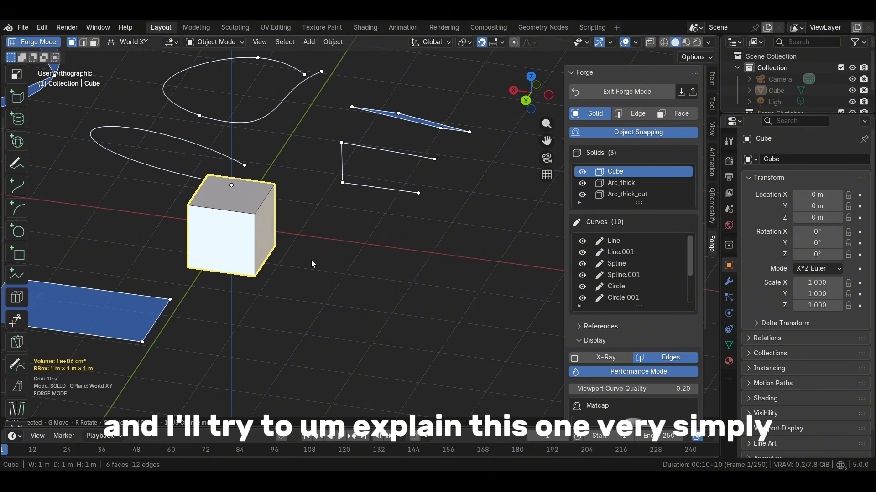
pyautogui.hotkey('shift', 'd')
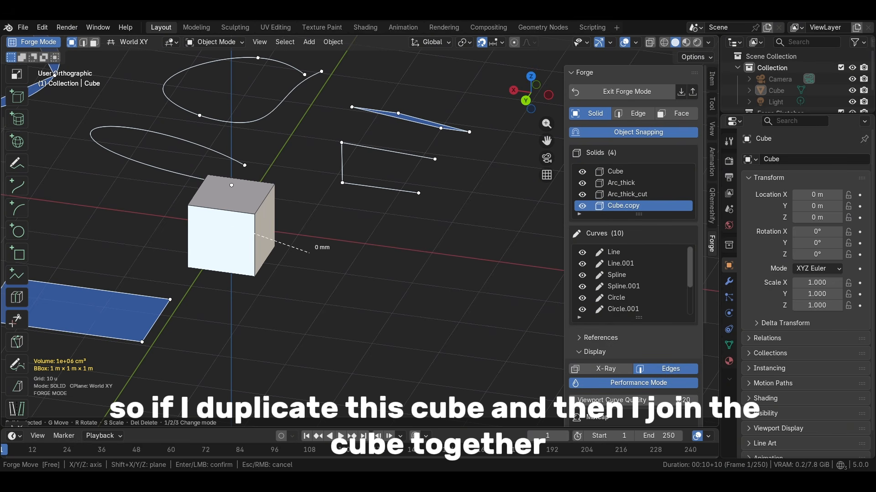
pyautogui.click(280, 246)
pyautogui.keyDown('shift'); pyautogui.click(244, 241); pyautogui.keyUp('shift')
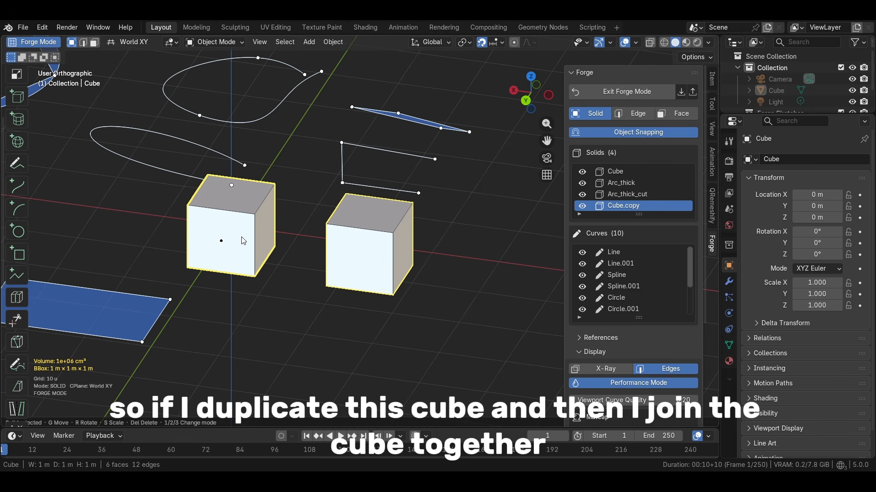
pyautogui.hotkey('ctrl', 'j')
# - In edge mode, bridge the two facing top edges of the joined cubes with the bend at 0 mm
pyautogui.scroll(2, 242, 240)
pyautogui.moveTo(242, 241)
pyautogui.mouseDown(button='middle')
pyautogui.moveTo(255, 242)
pyautogui.moveTo(237, 244)
pyautogui.mouseUp(button='middle')
pyautogui.press('2')
pyautogui.click(259, 226)
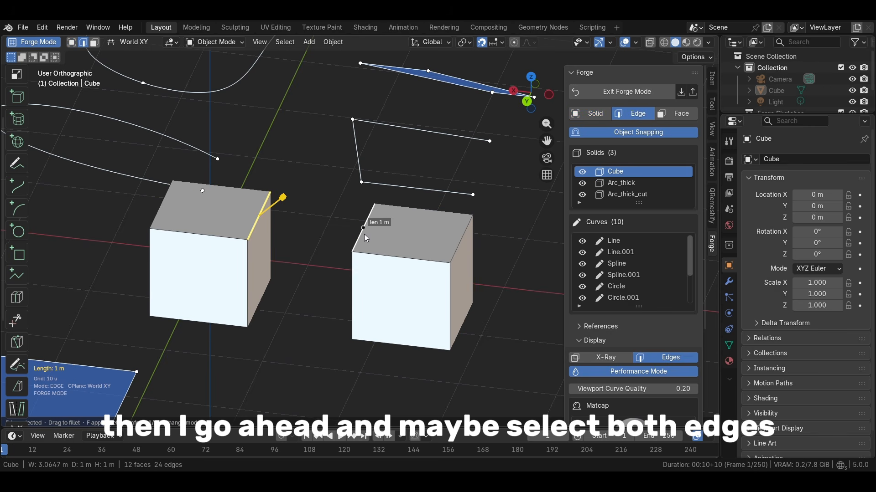
pyautogui.keyDown('shift'); pyautogui.click(363, 233); pyautogui.keyUp('shift')
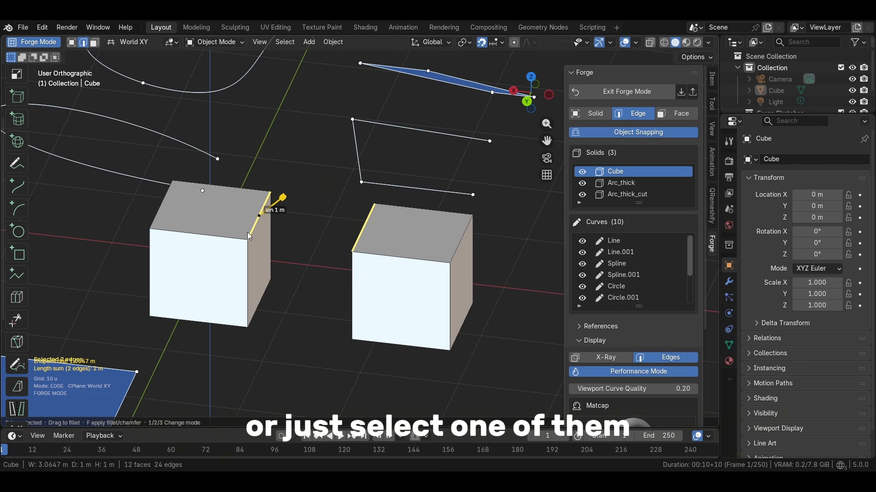
pyautogui.scroll(-4, 23, 288)
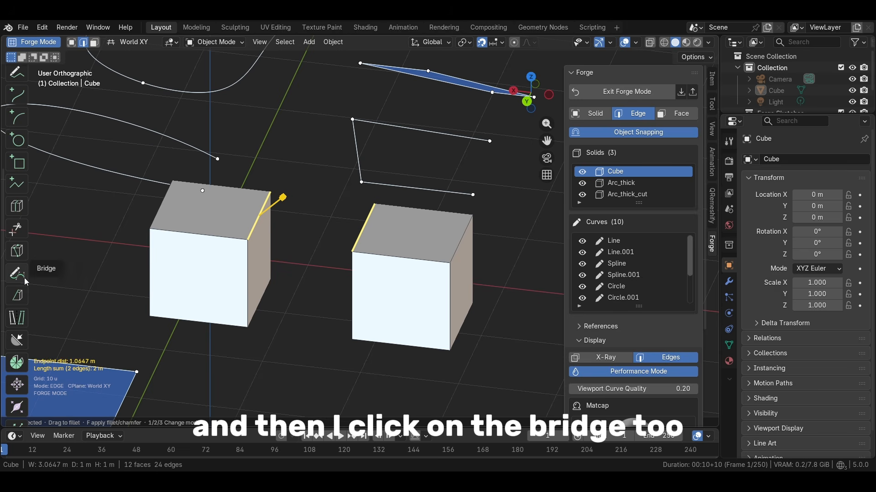
pyautogui.click(17, 274)
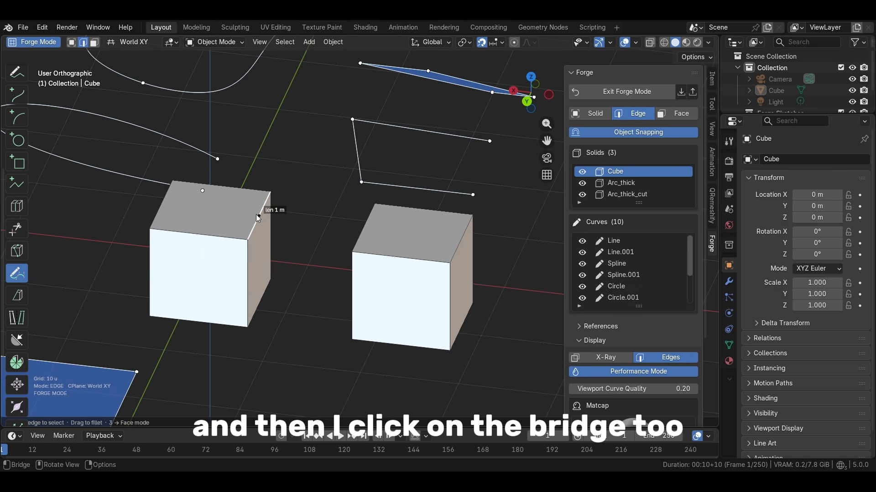
pyautogui.click(362, 232)
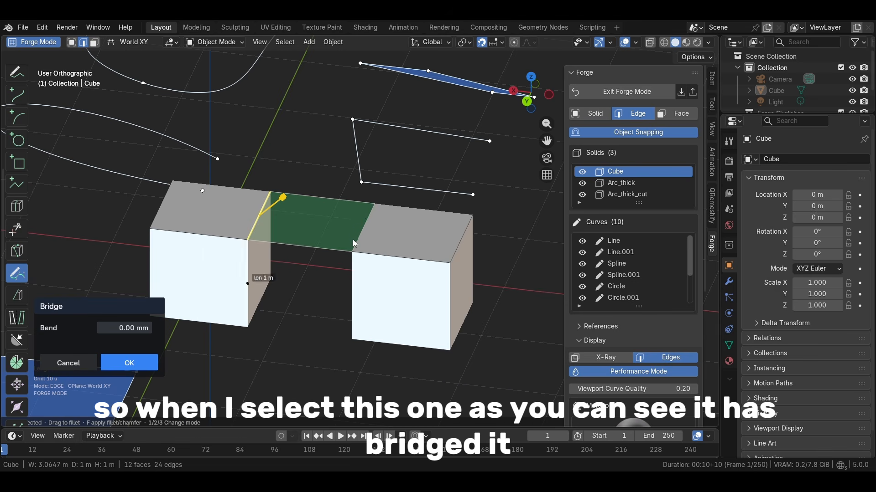
pyautogui.click(126, 363)
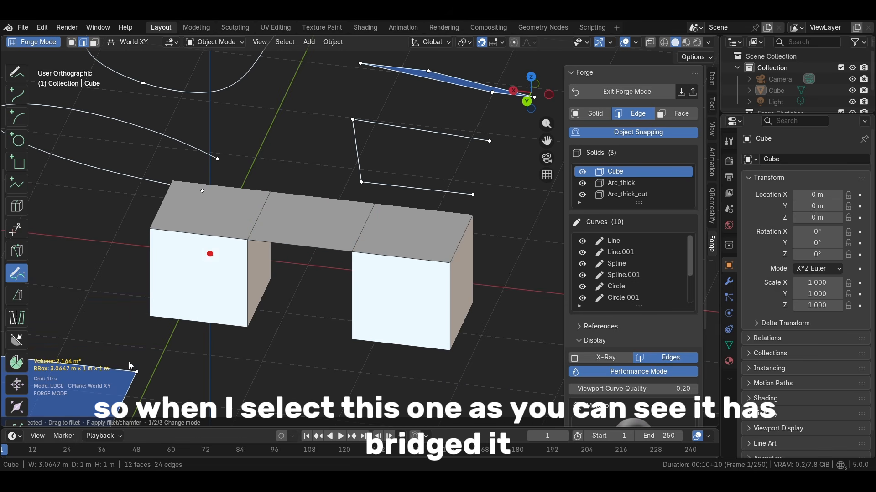
# - Bridge the facing vertical edges of the two cubes on both long sides, keeping the bend at 0 mm
pyautogui.click(248, 283)
pyautogui.click(352, 293)
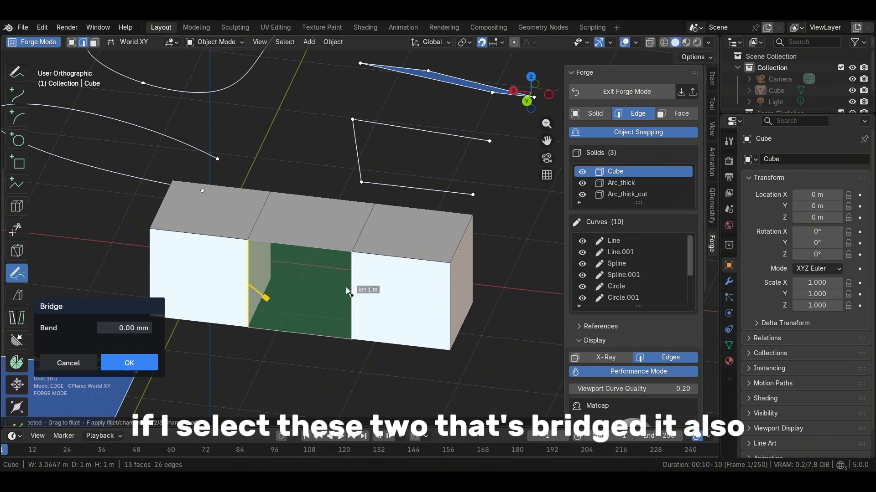
pyautogui.click(137, 359)
pyautogui.moveTo(232, 333); pyautogui.dragTo(298, 293, button='middle')
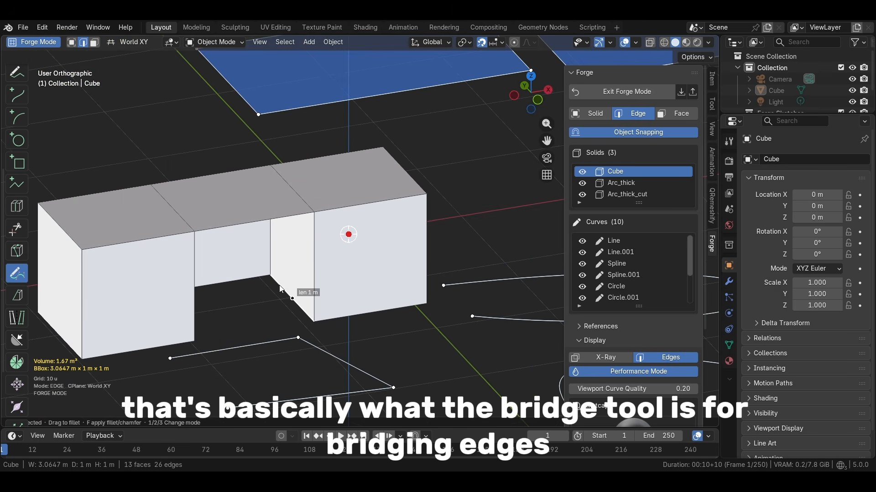
pyautogui.click(196, 268)
pyautogui.click(315, 251)
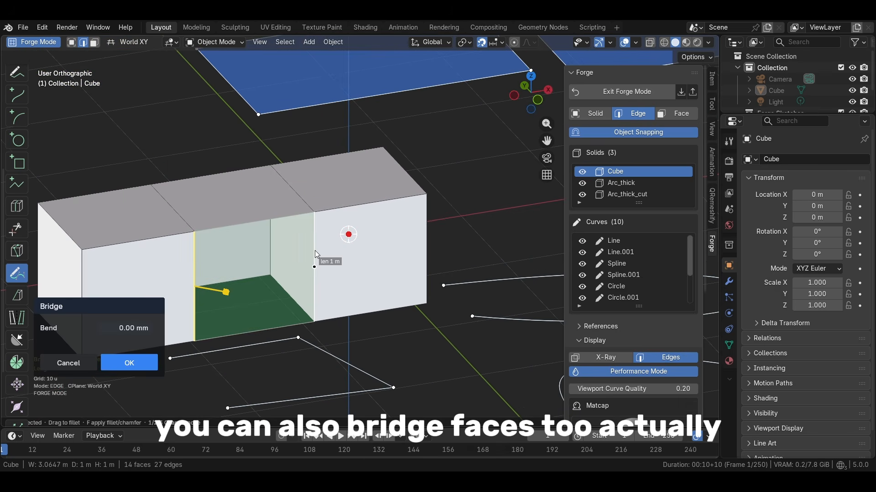
pyautogui.press('Return')
# - Patch the opening on the underside between the cubes from its four boundary edges, with 0 mm bend and 1000 mm tension
pyautogui.moveTo(206, 342); pyautogui.dragTo(169, 235, button='middle')
pyautogui.keyDown('shift'); pyautogui.moveTo(291, 305); pyautogui.dragTo(248, 226, button='middle'); pyautogui.keyUp('shift')
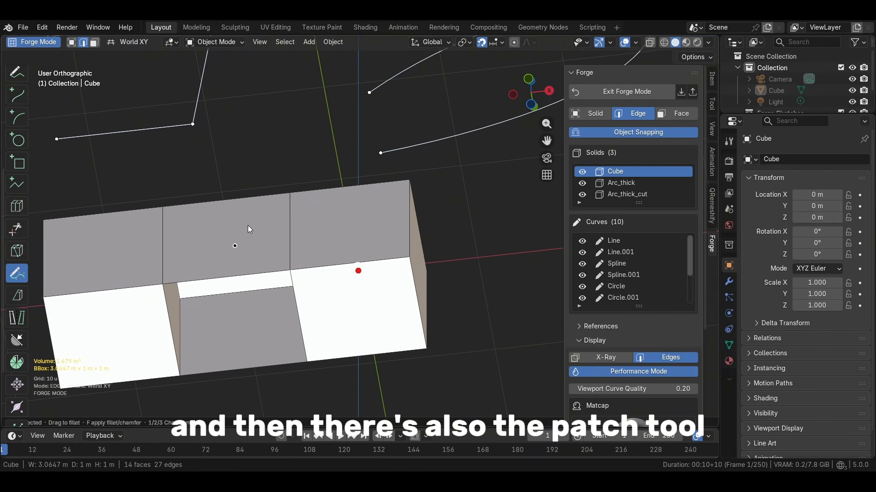
pyautogui.scroll(8, 16, 100)
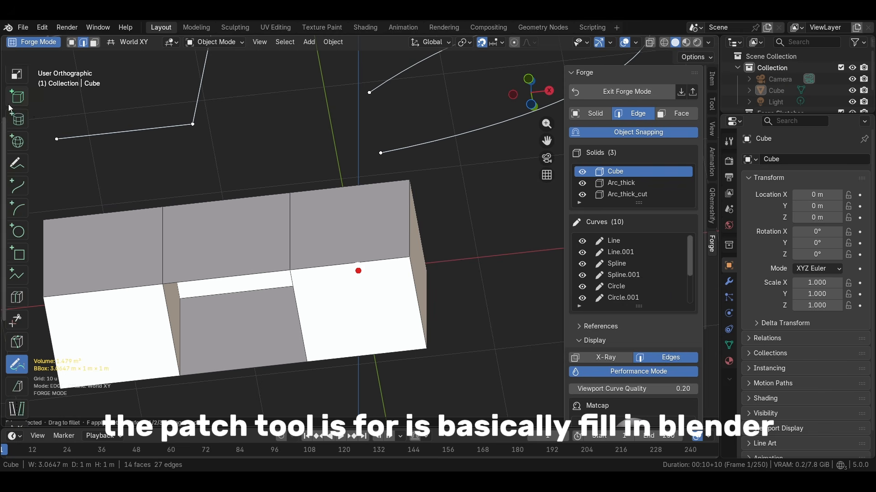
pyautogui.click(14, 78)
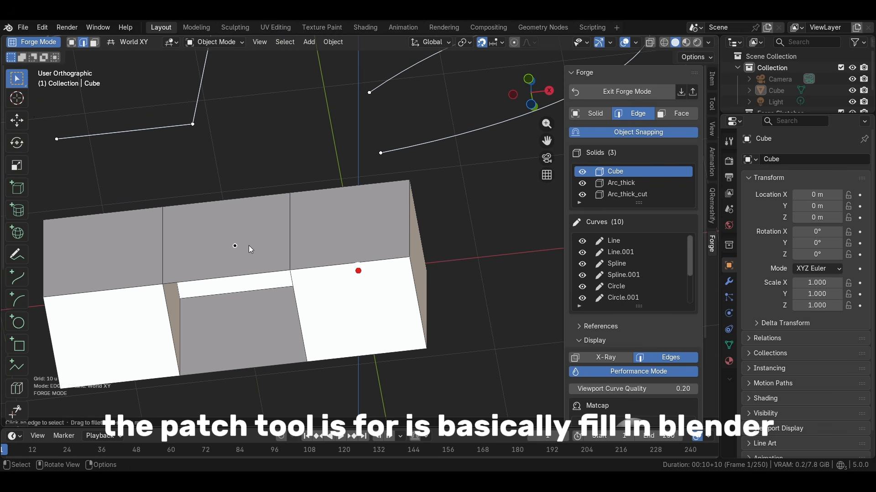
pyautogui.click(201, 280)
pyautogui.keyDown('shift'); pyautogui.click(171, 312); pyautogui.keyUp('shift')
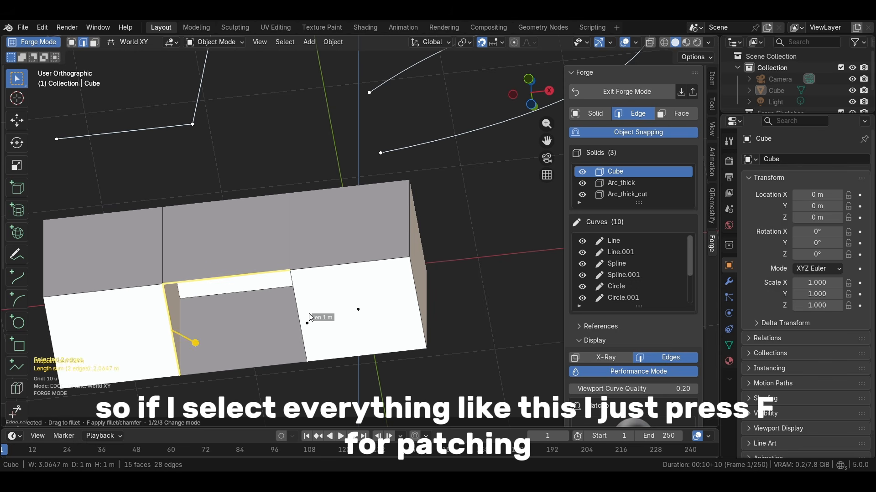
pyautogui.keyDown('shift'); pyautogui.click(298, 320); pyautogui.keyUp('shift')
pyautogui.keyDown('shift'); pyautogui.click(259, 367); pyautogui.keyUp('shift')
pyautogui.press('f')
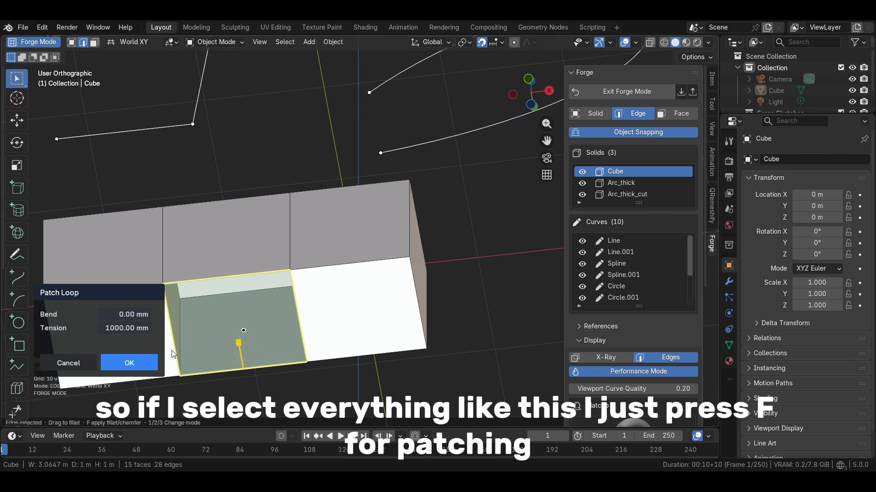
pyautogui.click(147, 361)
pyautogui.moveTo(330, 321)
pyautogui.mouseDown(button='middle')
pyautogui.moveTo(389, 409)
pyautogui.moveTo(307, 340)
pyautogui.moveTo(390, 324)
pyautogui.moveTo(415, 330)
pyautogui.moveTo(342, 275)
pyautogui.mouseUp(button='middle')
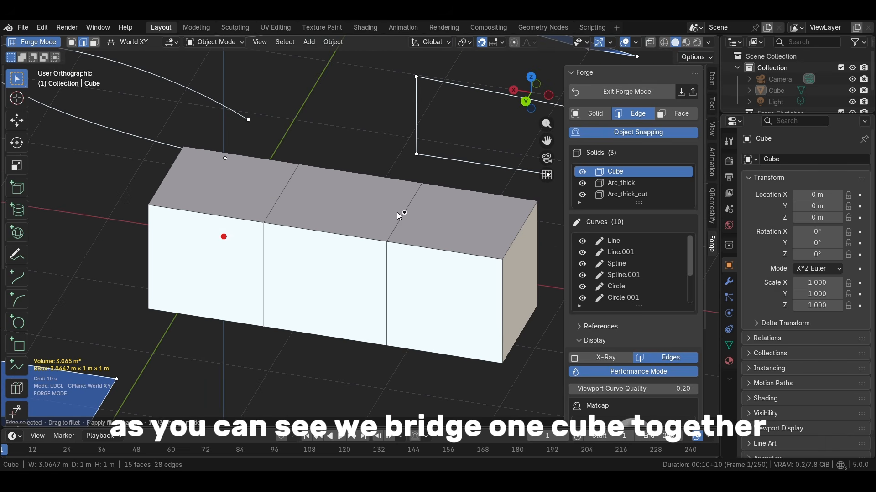
pyautogui.scroll(-4, 331, 158)
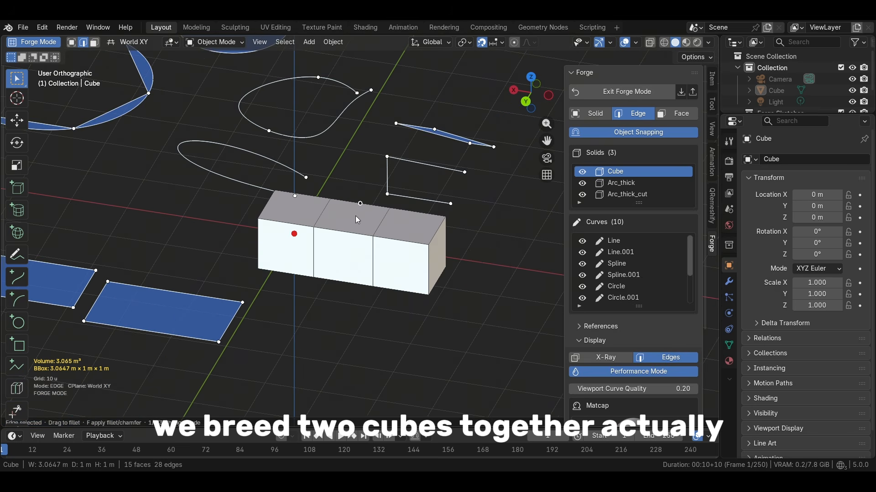
# - In solid selection mode, draw a box measuring about 1.55 m on each side on the ground beside the joined cubes
pyautogui.keyDown('shift'); pyautogui.moveTo(260, 252); pyautogui.dragTo(160, 189, button='middle'); pyautogui.keyUp('shift')
pyautogui.scroll(-5, 16, 297)
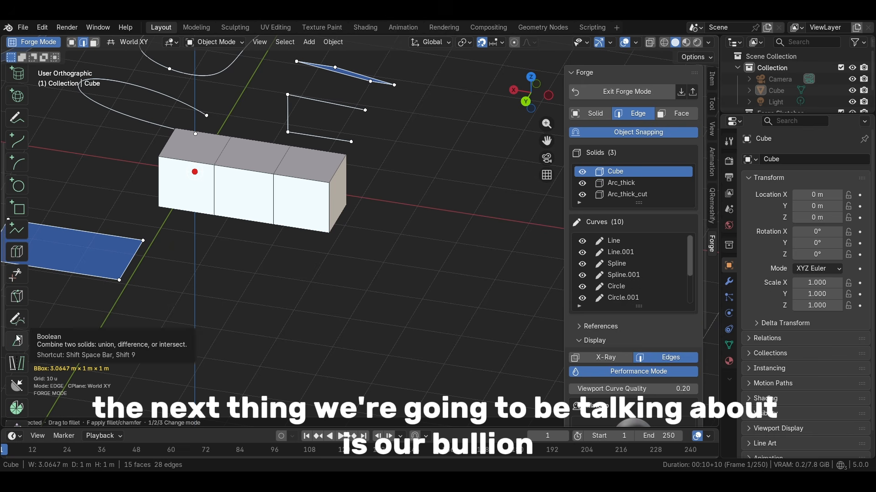
pyautogui.keyDown('shift'); pyautogui.moveTo(369, 311); pyautogui.dragTo(182, 319, button='middle'); pyautogui.keyUp('shift')
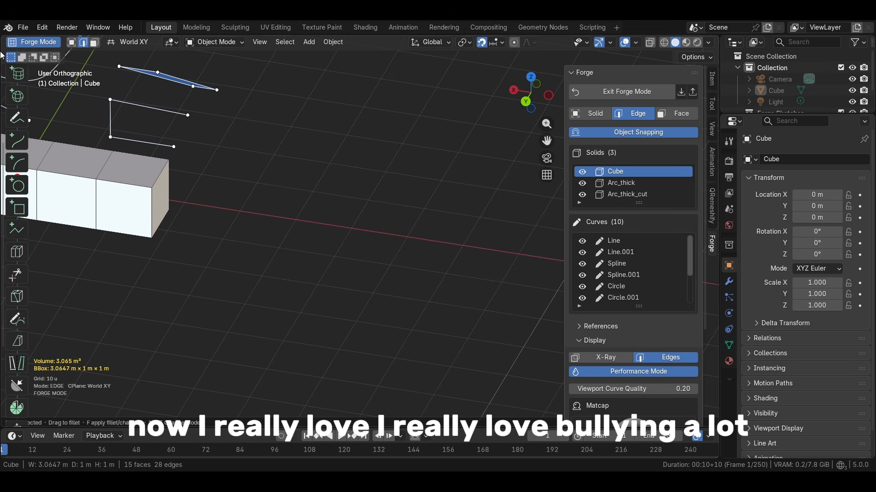
pyautogui.scroll(3, 23, 81)
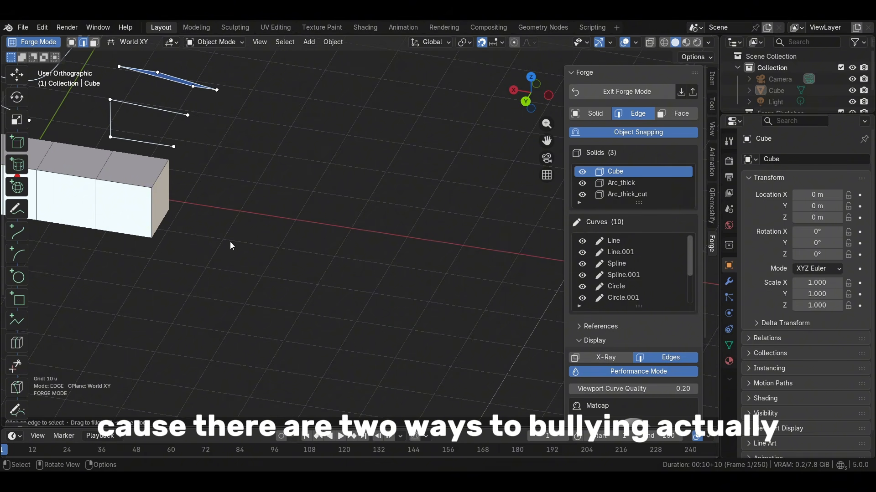
pyautogui.click(21, 142)
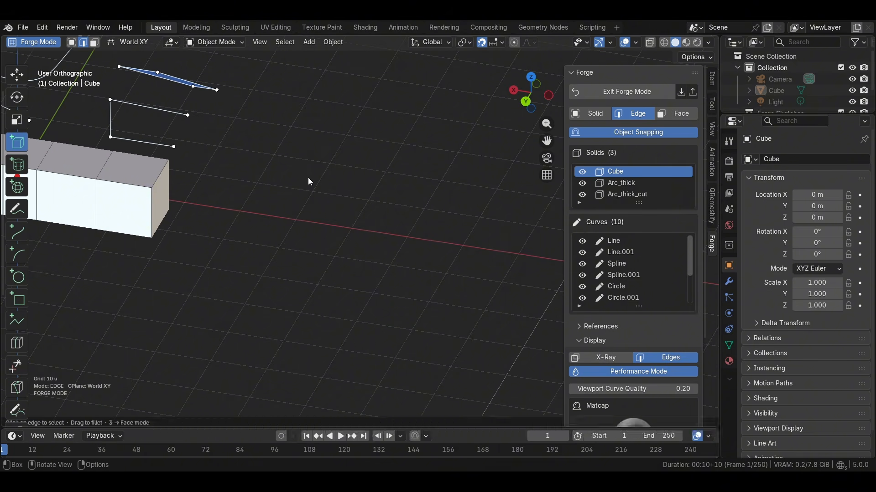
pyautogui.press('1')
pyautogui.click(237, 210)
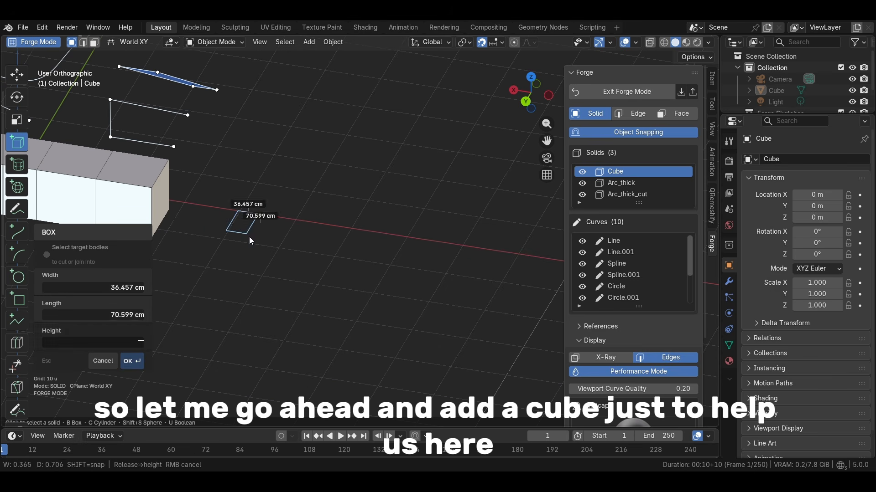
pyautogui.click(298, 268)
pyautogui.click(300, 166)
pyautogui.click(135, 367)
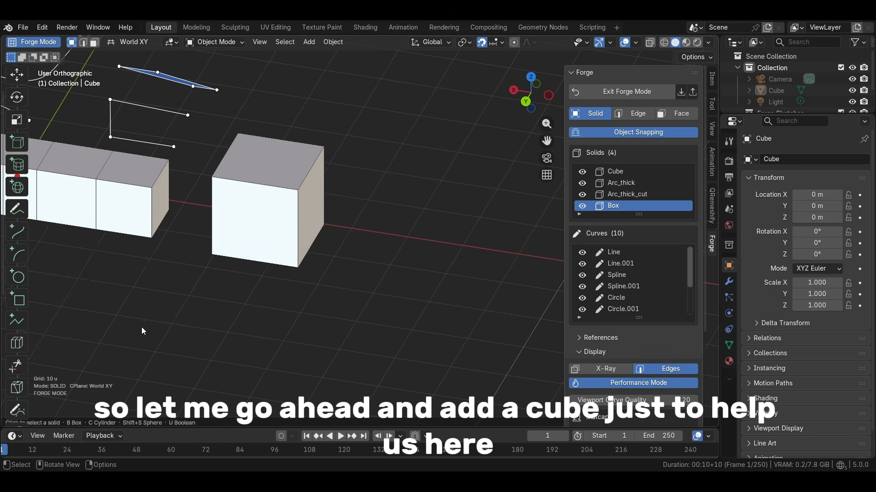
pyautogui.moveTo(142, 327); pyautogui.dragTo(256, 283, button='middle')
pyautogui.keyDown('shift'); pyautogui.moveTo(332, 226); pyautogui.dragTo(335, 281, button='middle'); pyautogui.keyUp('shift')
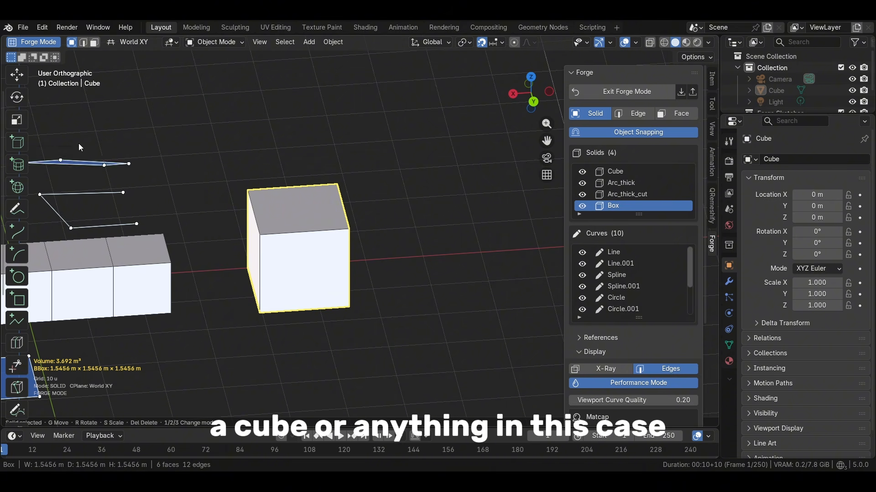
# - Cut a round hole of about 51.5 cm radius down into the box's top face with the Cylinder tool, and undo the cut
pyautogui.click(17, 143)
pyautogui.click(18, 164)
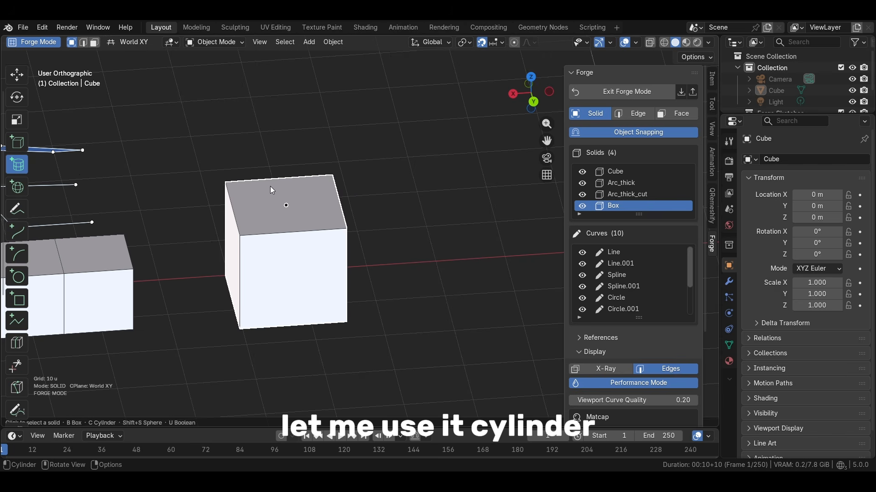
pyautogui.scroll(1, 270, 186)
pyautogui.click(253, 197)
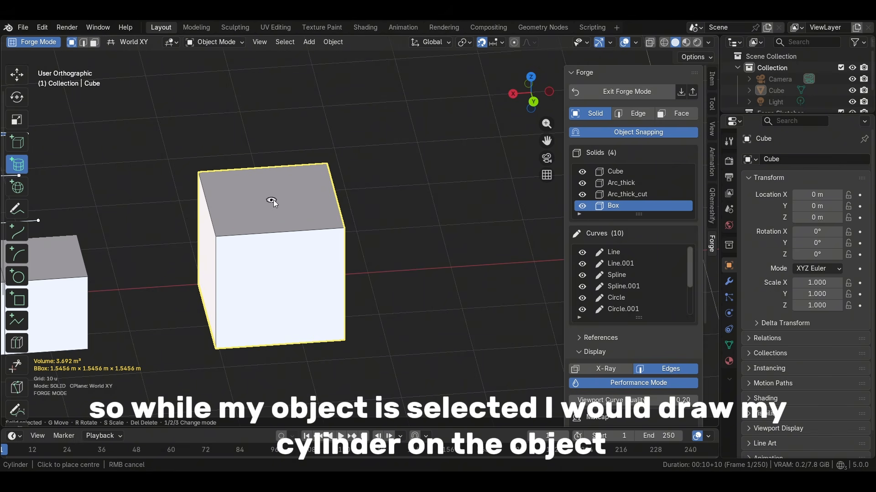
pyautogui.moveTo(274, 201); pyautogui.dragTo(313, 213)
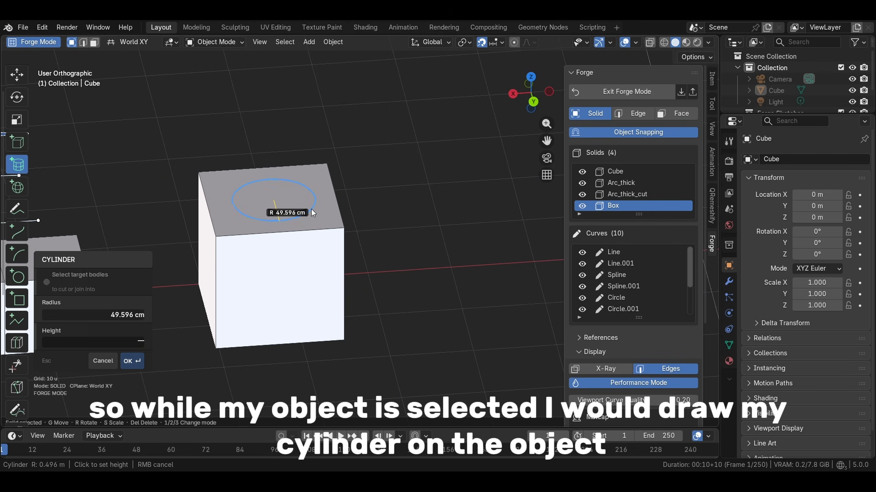
pyautogui.click(306, 216)
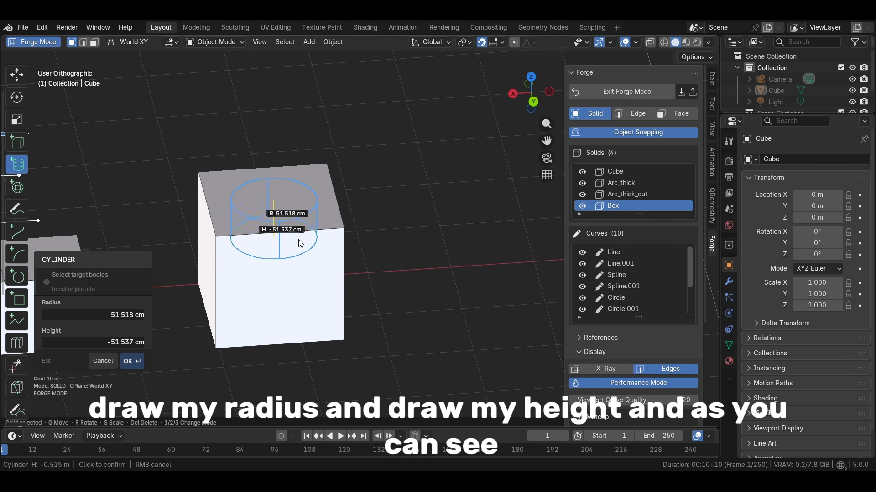
pyautogui.click(282, 335)
pyautogui.moveTo(371, 197); pyautogui.dragTo(370, 249, button='middle')
pyautogui.click(132, 356)
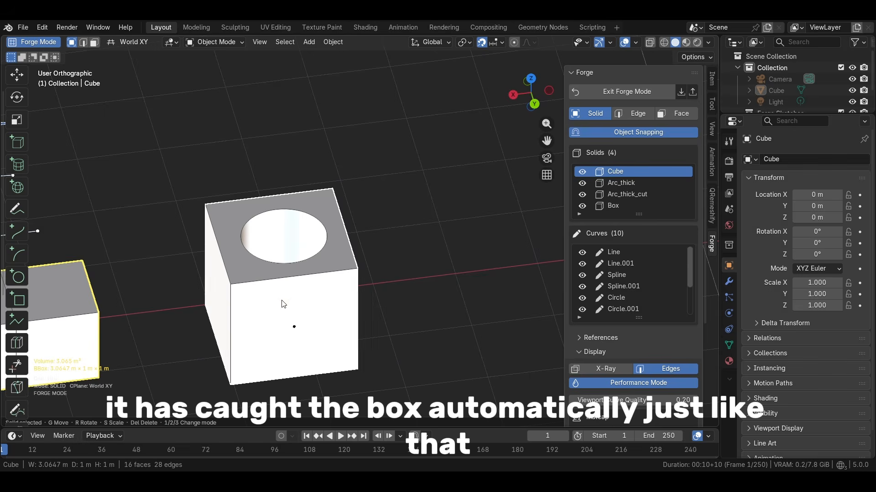
pyautogui.moveTo(281, 300)
pyautogui.mouseDown(button='middle')
pyautogui.moveTo(161, 284)
pyautogui.moveTo(176, 191)
pyautogui.moveTo(231, 252)
pyautogui.moveTo(233, 319)
pyautogui.moveTo(247, 338)
pyautogui.moveTo(228, 303)
pyautogui.moveTo(286, 287)
pyautogui.mouseUp(button='middle')
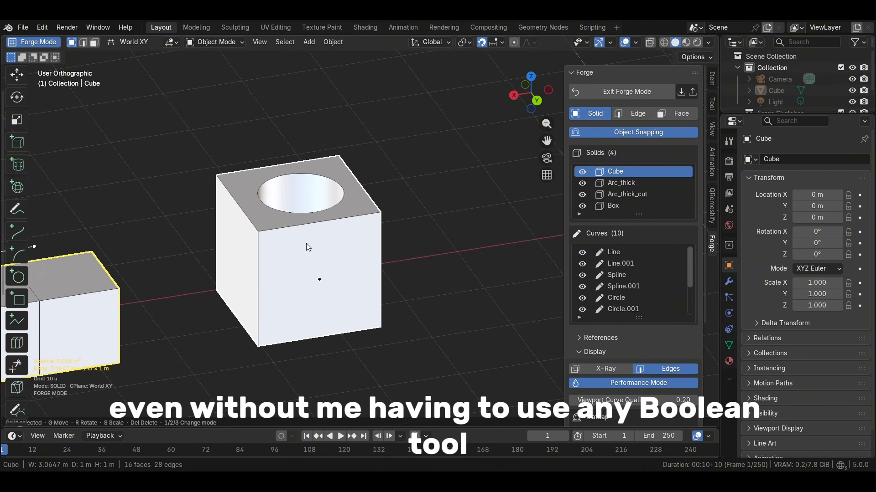
pyautogui.hotkey('ctrl', 'z')
pyautogui.hotkey('ctrl', 'z')
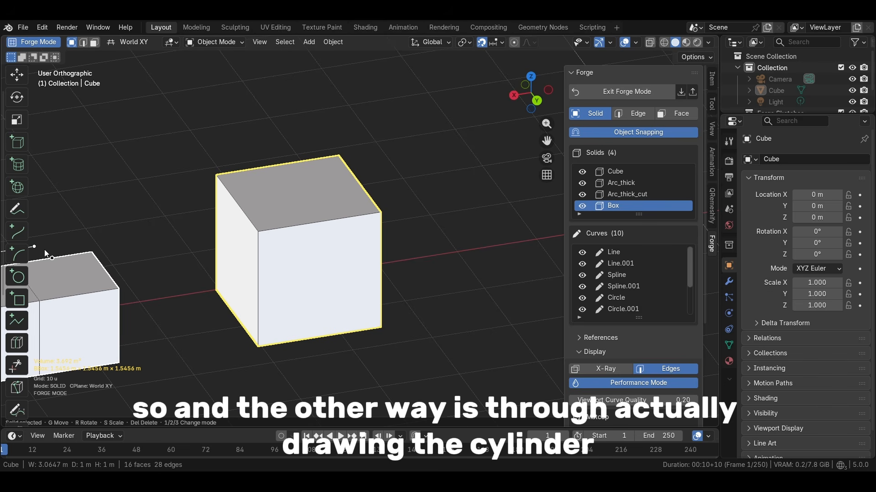
# - Draw a separate cylinder about 1.36 m in diameter and 1.70 m high on the ground beside the box
pyautogui.click(18, 164)
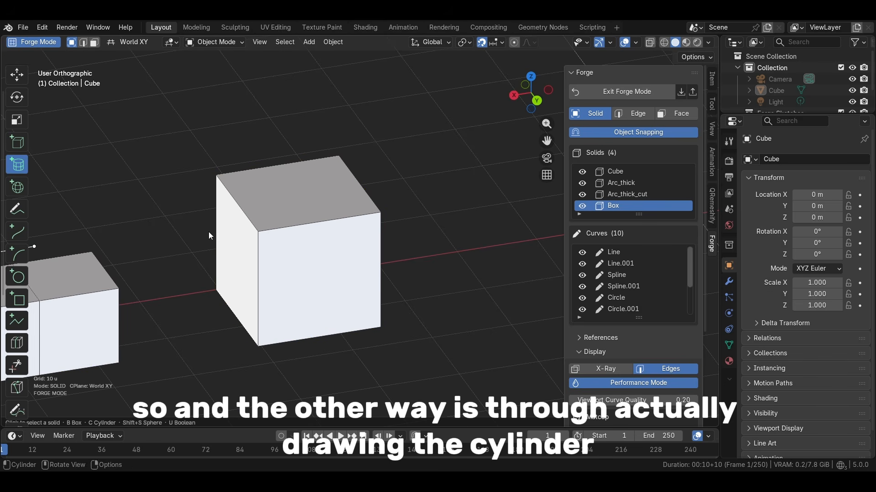
pyautogui.click(457, 255)
pyautogui.click(466, 275)
pyautogui.click(478, 189)
pyautogui.click(477, 190)
# - Move the cylinder about 1.93 m along the X axis so that it overlaps the box
pyautogui.press('g')
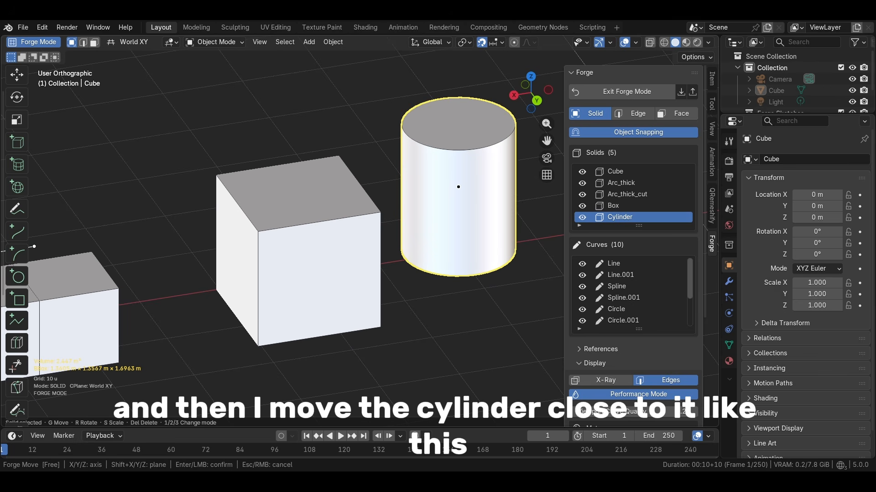
pyautogui.press('x')
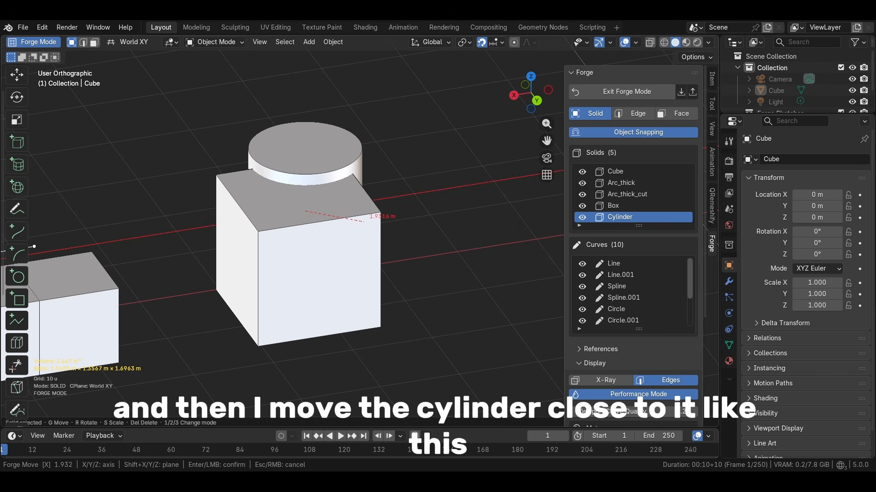
pyautogui.click(34, 247)
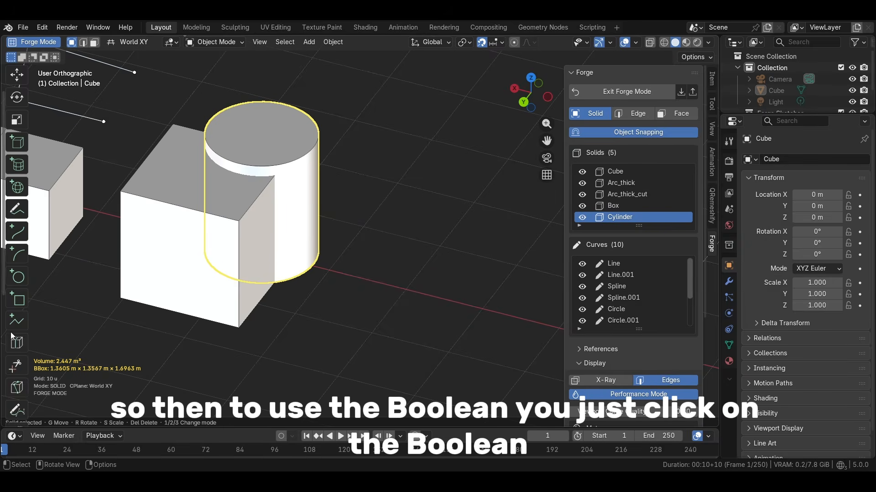
# - Preview a Boolean subtraction with the box as target and the cylinder as tool body, and cancel it
pyautogui.scroll(-2, 11, 338)
pyautogui.scroll(-2, 12, 338)
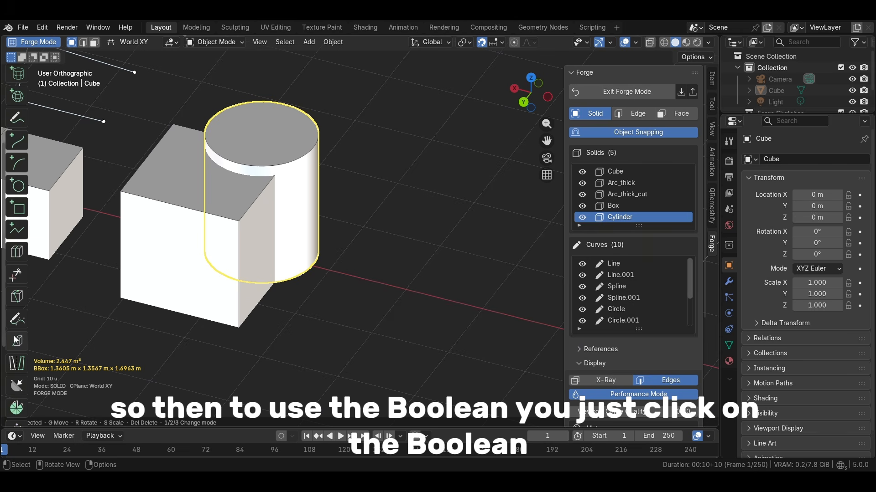
pyautogui.click(16, 341)
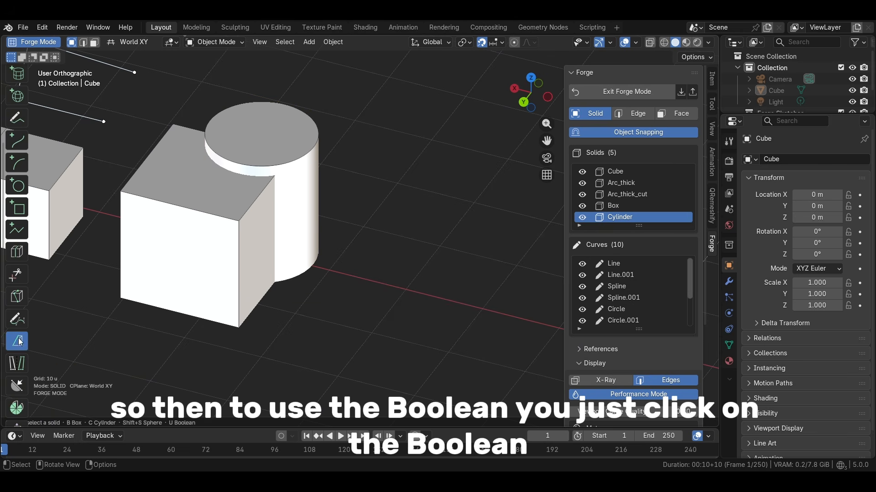
pyautogui.click(90, 337)
pyautogui.keyDown('shift'); pyautogui.moveTo(356, 291); pyautogui.dragTo(483, 303, button='middle'); pyautogui.keyUp('shift')
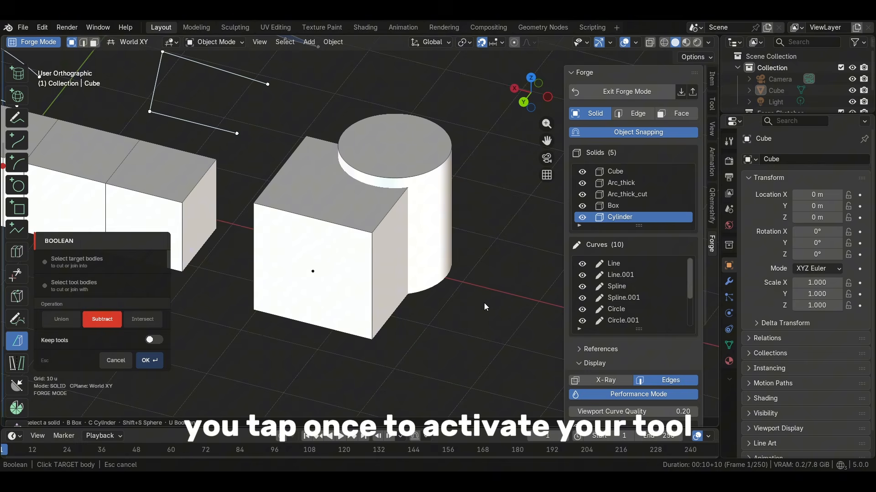
pyautogui.click(264, 223)
pyautogui.click(433, 168)
pyautogui.moveTo(396, 246); pyautogui.dragTo(325, 237, button='middle')
pyautogui.scroll(-3, 606, 401)
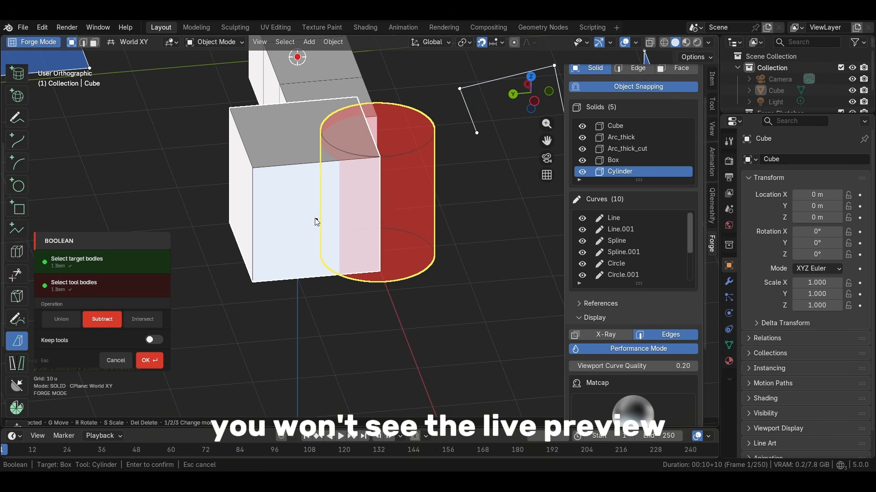
pyautogui.click(118, 363)
# - Switch the display to Normal Mode and set up a Boolean subtraction with the box as target and the cylinder as tool body
pyautogui.click(627, 359)
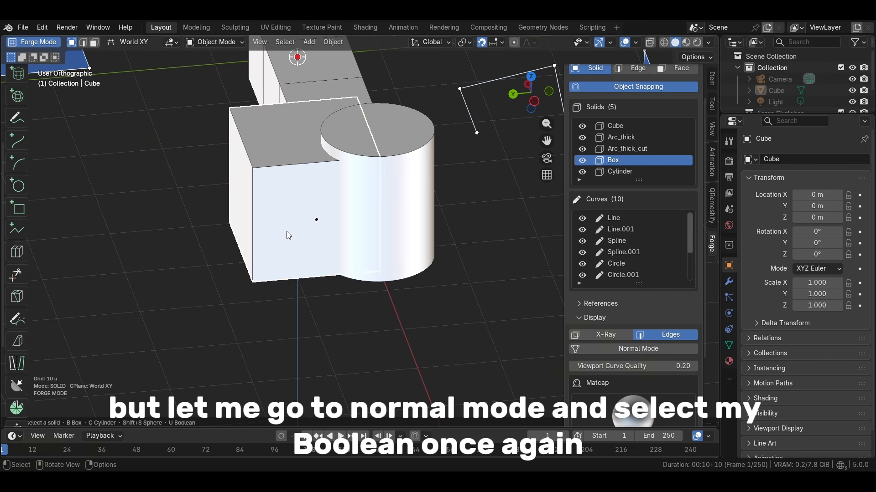
pyautogui.click(19, 344)
pyautogui.click(288, 220)
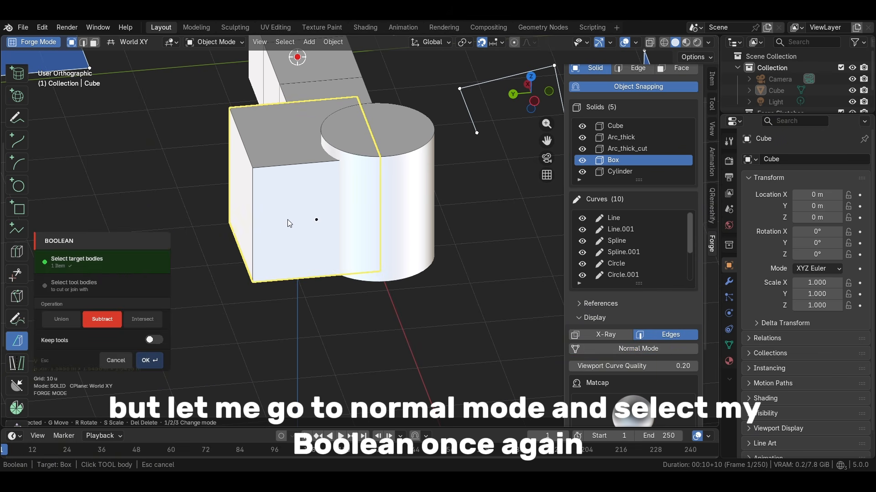
pyautogui.click(406, 182)
pyautogui.moveTo(401, 187); pyautogui.dragTo(510, 186, button='middle')
pyautogui.moveTo(381, 211)
pyautogui.mouseDown(button='middle')
pyautogui.moveTo(358, 221)
pyautogui.moveTo(322, 211)
pyautogui.moveTo(369, 217)
pyautogui.mouseUp(button='middle')
# - Move the cylinder freely to another overlapping position on the box while the subtraction preview is active
pyautogui.press('g')
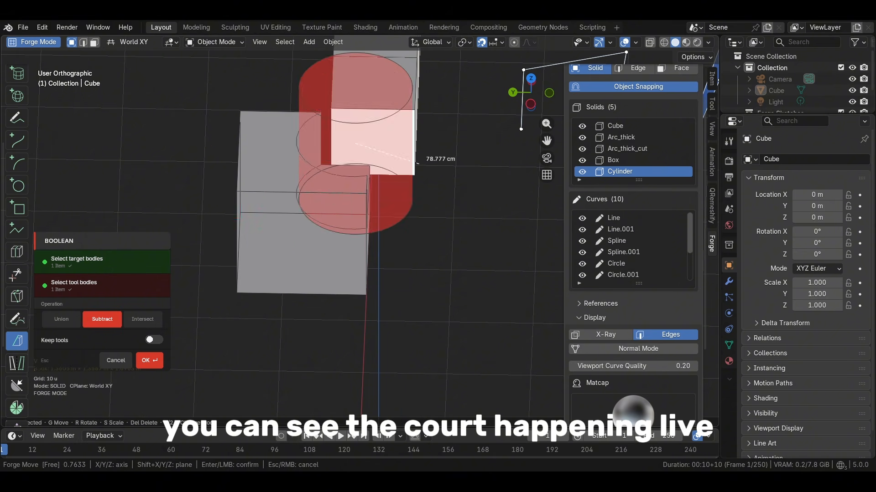
pyautogui.click(405, 233)
pyautogui.moveTo(398, 250)
pyautogui.mouseDown(button='middle')
pyautogui.moveTo(406, 261)
pyautogui.moveTo(411, 255)
pyautogui.mouseUp(button='middle')
# - Change the Boolean operation to Intersect and move the cylinder about 41 cm further into the box
pyautogui.click(134, 324)
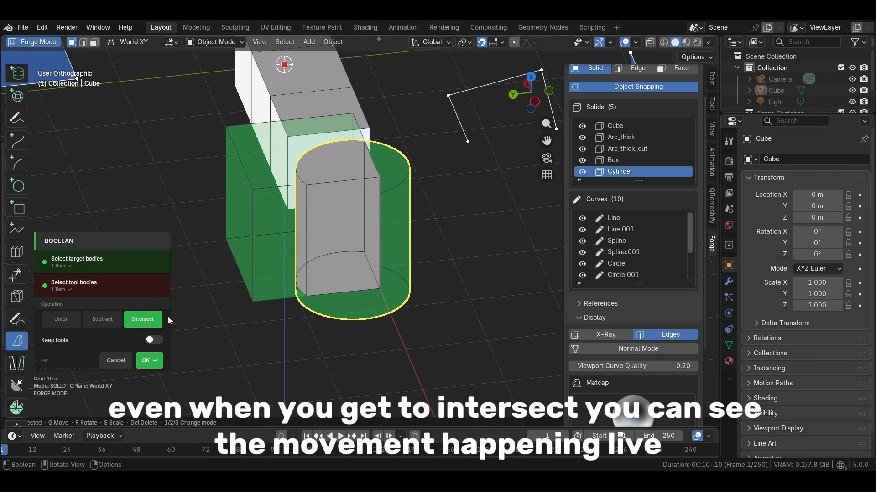
pyautogui.press('g')
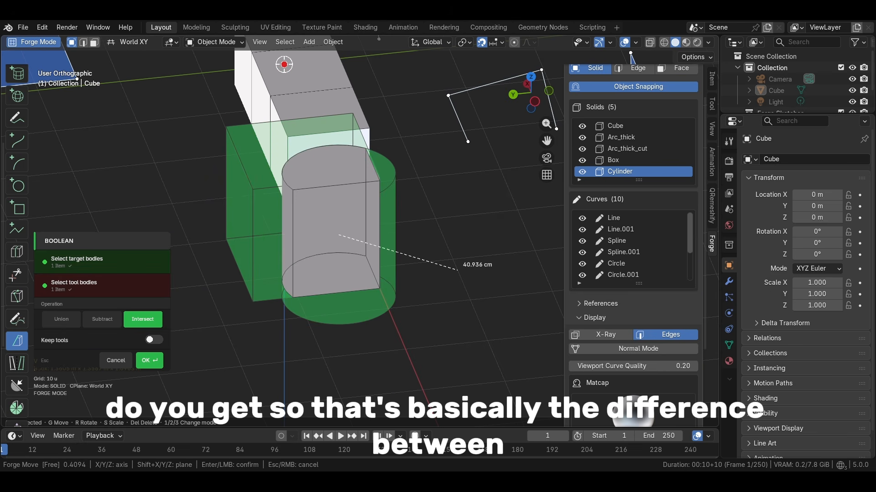
pyautogui.click(457, 270)
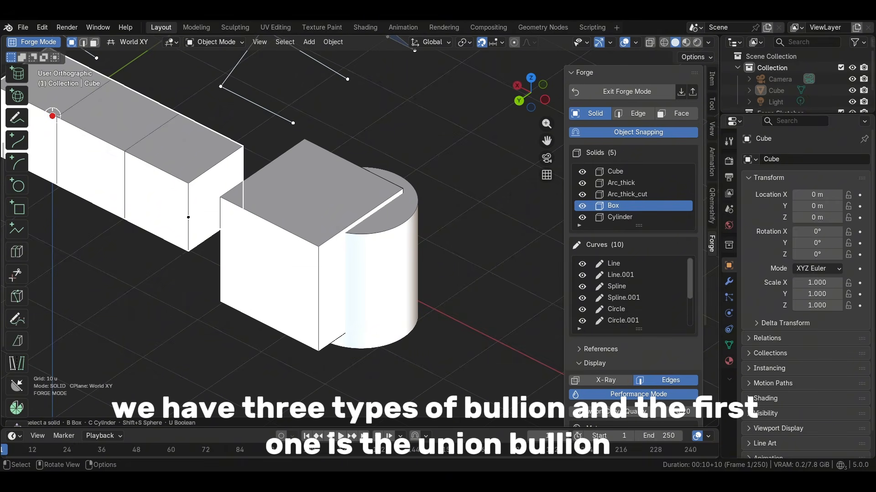
# - Start a Boolean with the cylinder as target and the box as tool body, preview Union and Subtract, and apply Intersect
pyautogui.click(19, 347)
pyautogui.click(360, 252)
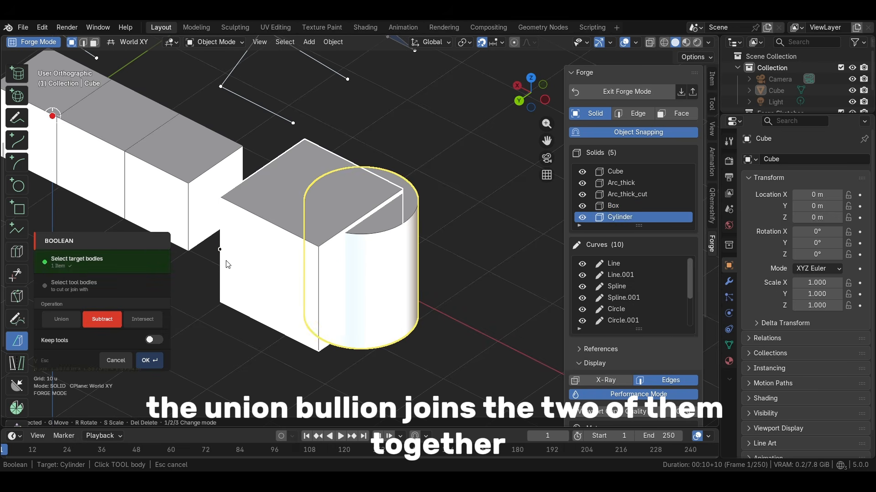
pyautogui.click(226, 260)
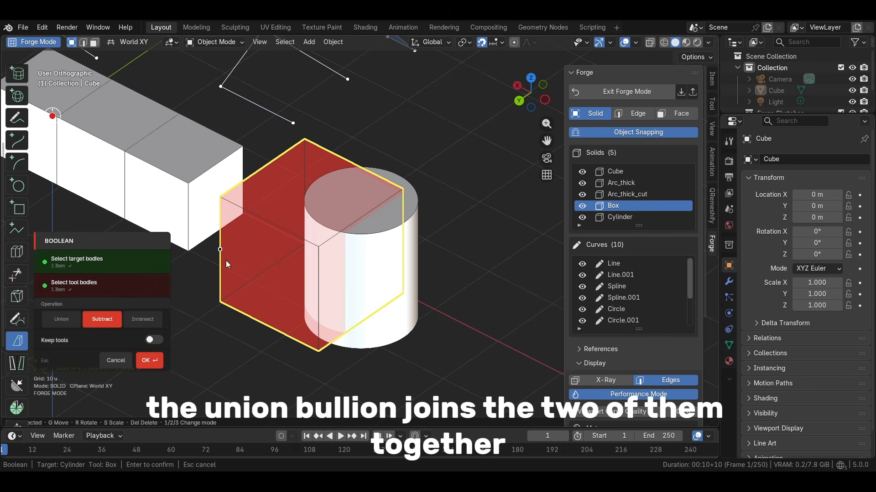
pyautogui.click(59, 319)
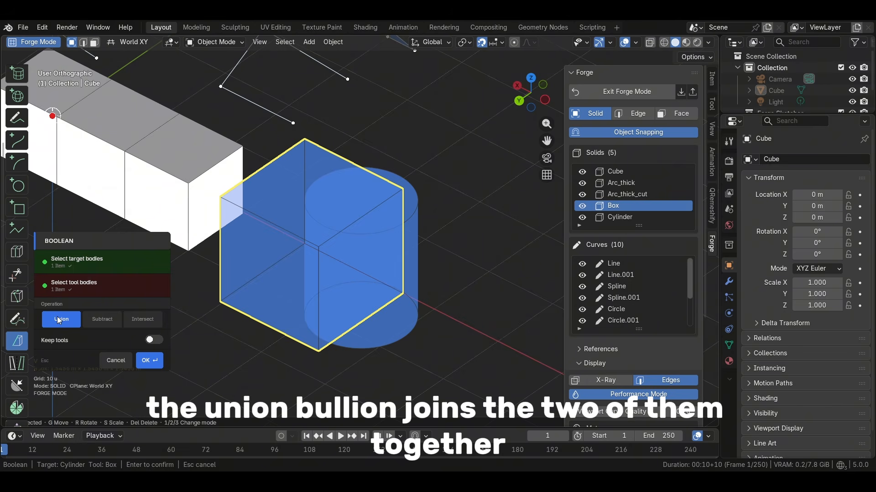
pyautogui.click(89, 322)
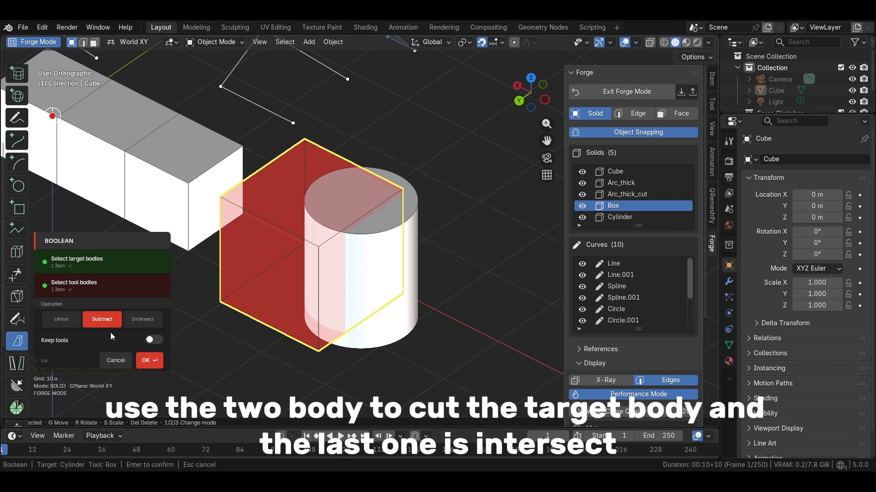
pyautogui.click(133, 321)
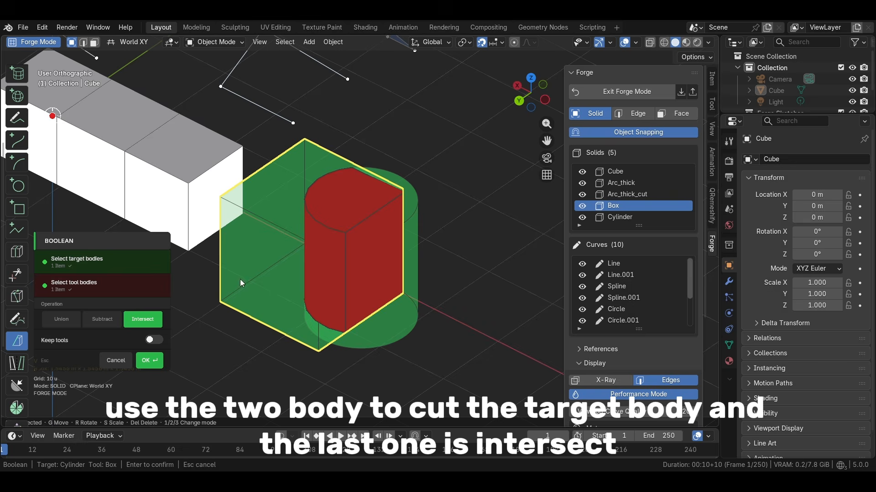
pyautogui.click(148, 362)
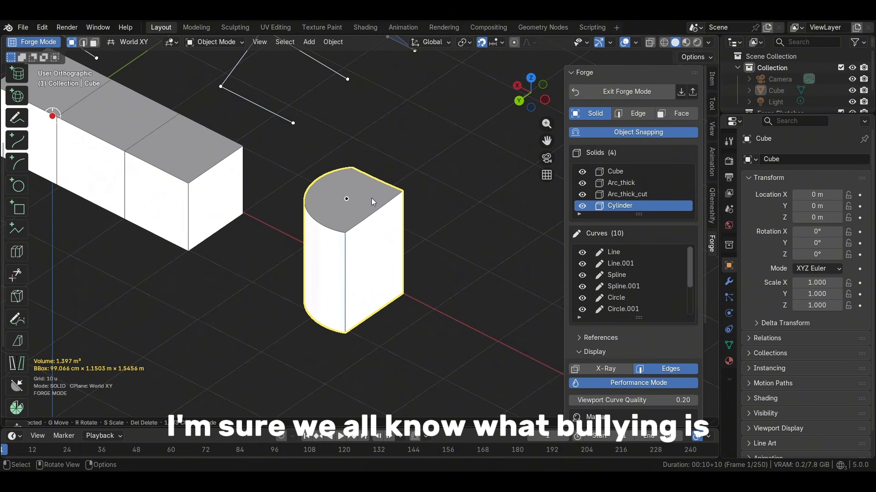
# - Delete the solid left from intersecting the cylinder and the box
pyautogui.press('Delete')
pyautogui.click(353, 198)
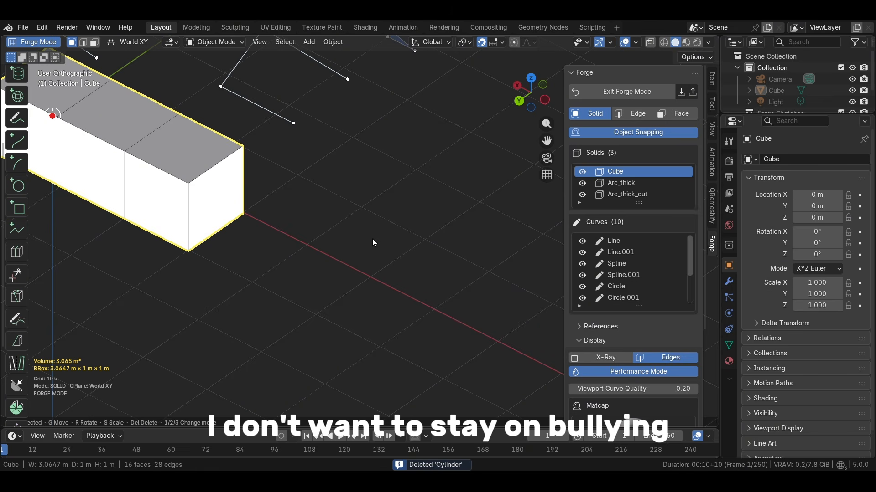
# - Draw a box of about 1.18 m per side beside the long block and fillet one upper edge with a 587.19 mm radius
pyautogui.scroll(-1, 372, 238)
pyautogui.moveTo(239, 276); pyautogui.dragTo(4, 360, button='middle')
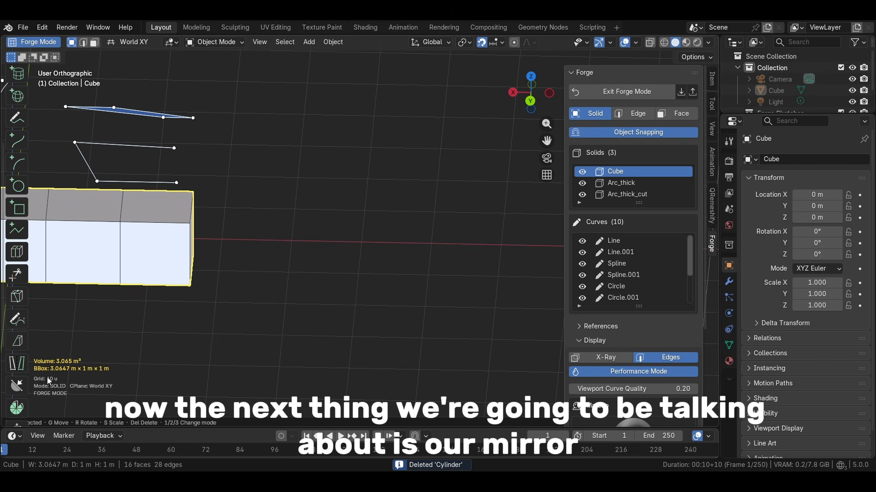
pyautogui.click(17, 363)
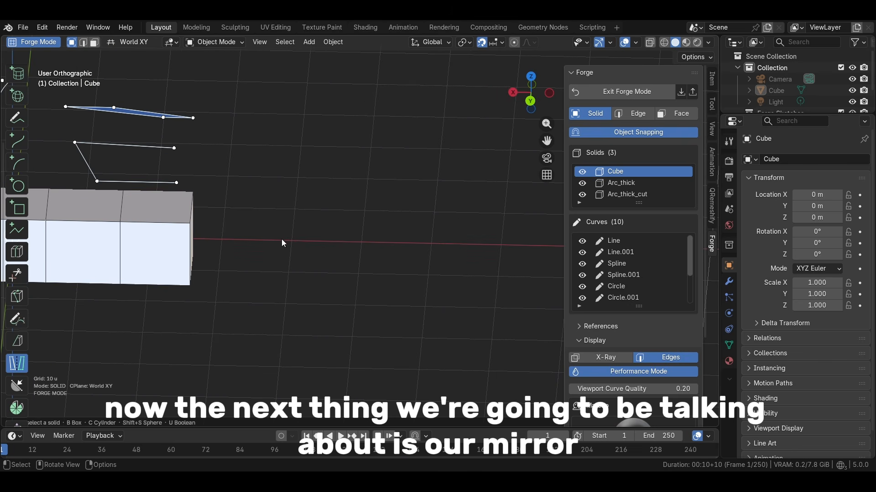
pyautogui.scroll(3, 18, 146)
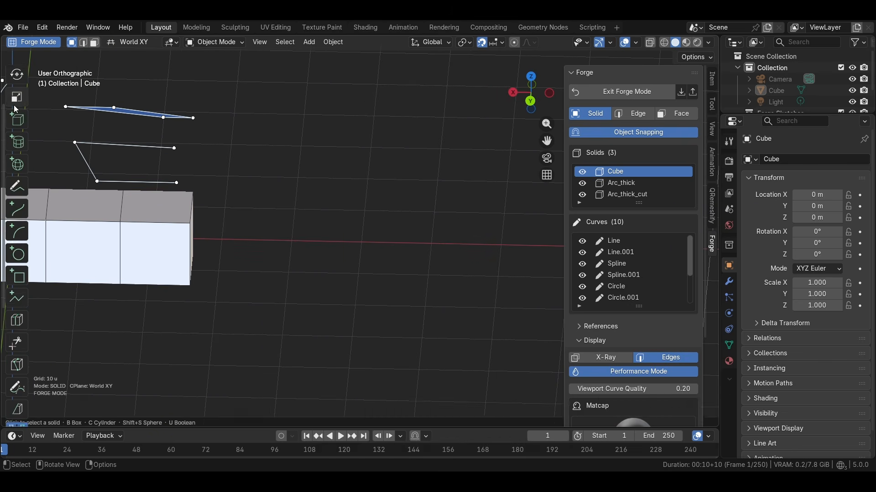
pyautogui.click(17, 121)
pyautogui.click(332, 324)
pyautogui.click(279, 241)
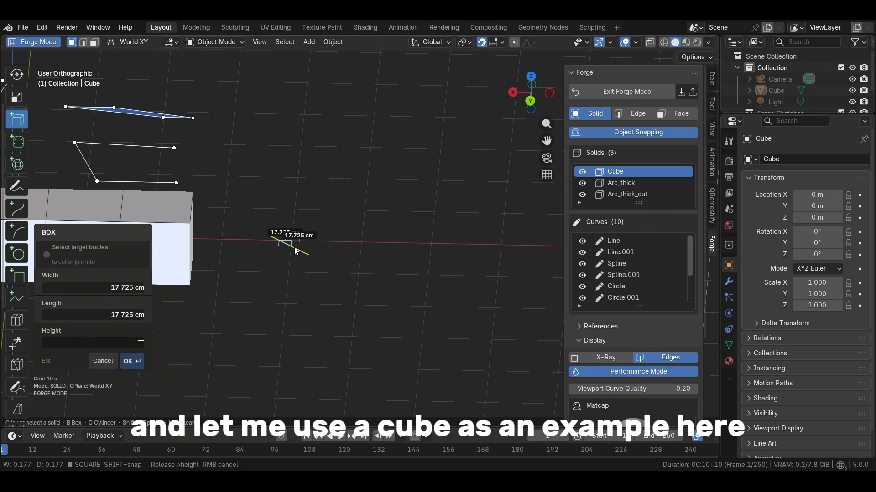
pyautogui.click(358, 278)
pyautogui.click(363, 182)
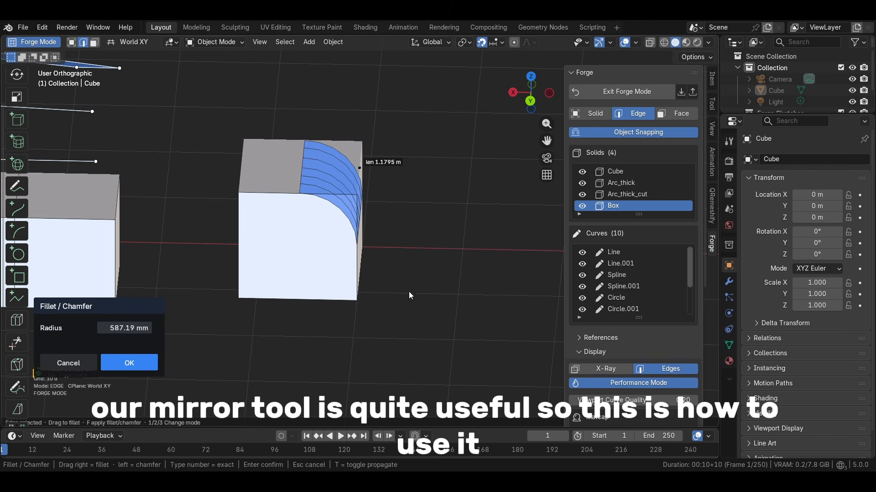
pyautogui.click(130, 361)
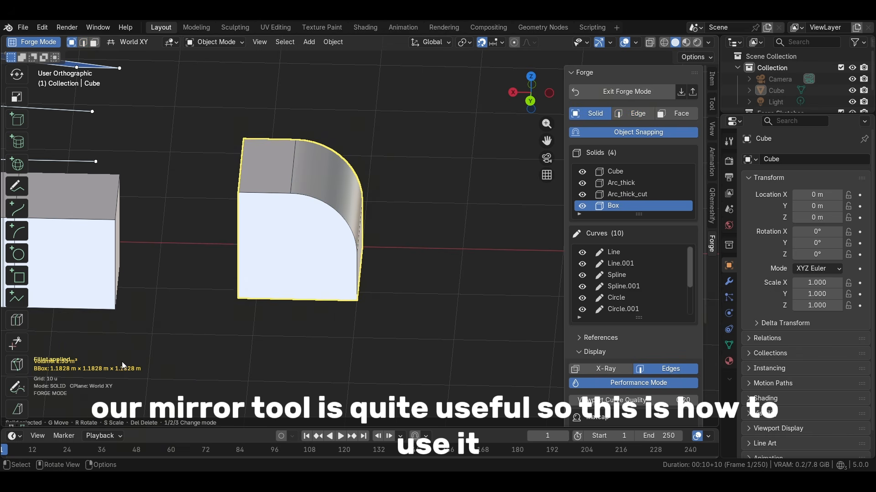
# - Start mirroring the filleted box across the X axis and move the mirror plane clear of its rounded side
pyautogui.scroll(-2, 16, 383)
pyautogui.scroll(-2, 17, 383)
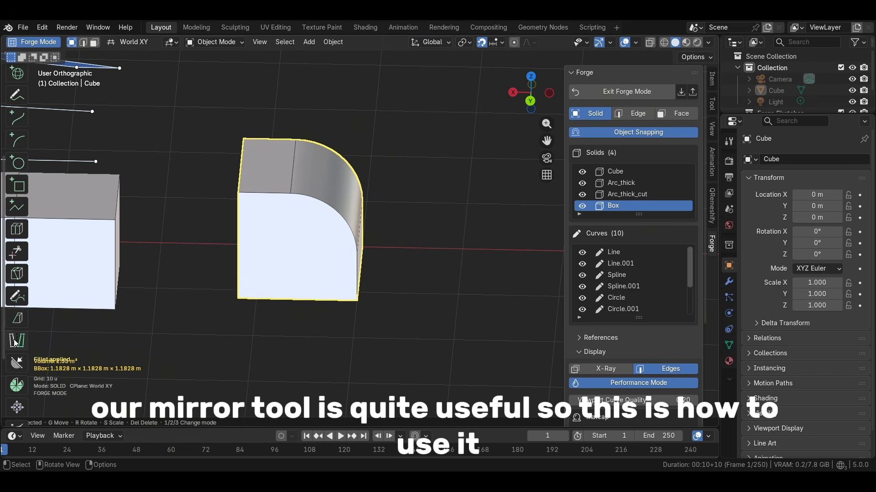
pyautogui.click(16, 343)
pyautogui.click(266, 235)
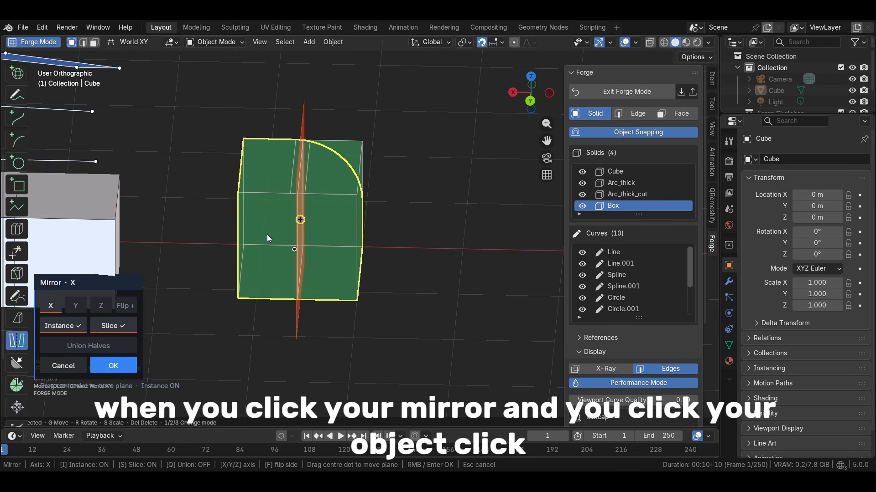
pyautogui.moveTo(307, 224); pyautogui.dragTo(313, 206, button='middle')
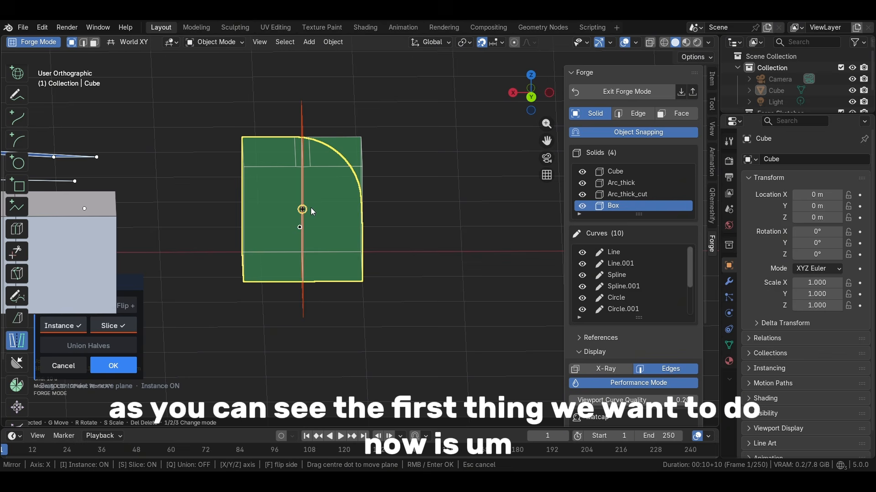
pyautogui.moveTo(174, 342); pyautogui.dragTo(189, 375, button='middle')
pyautogui.keyDown('shift'); pyautogui.moveTo(285, 335); pyautogui.dragTo(204, 286, button='middle'); pyautogui.keyUp('shift')
pyautogui.moveTo(221, 166); pyautogui.dragTo(342, 162)
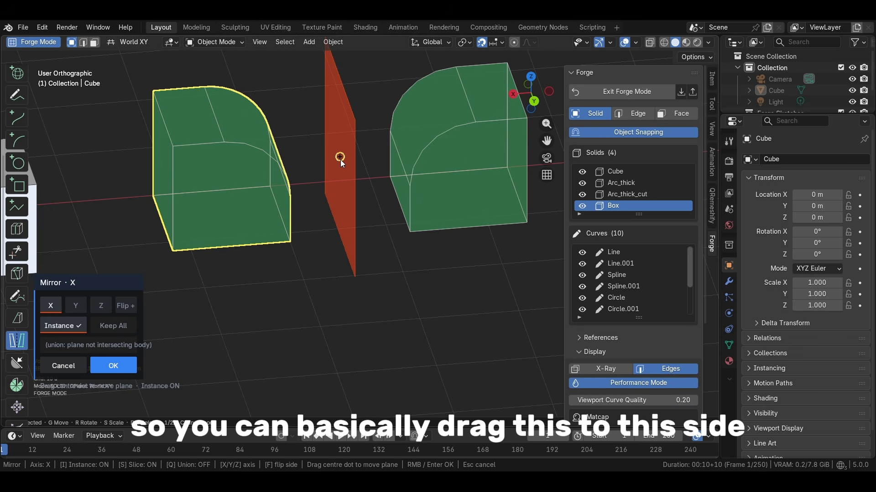
pyautogui.moveTo(340, 159)
pyautogui.mouseDown()
pyautogui.moveTo(365, 157)
pyautogui.moveTo(293, 171)
pyautogui.moveTo(351, 158)
pyautogui.mouseUp()
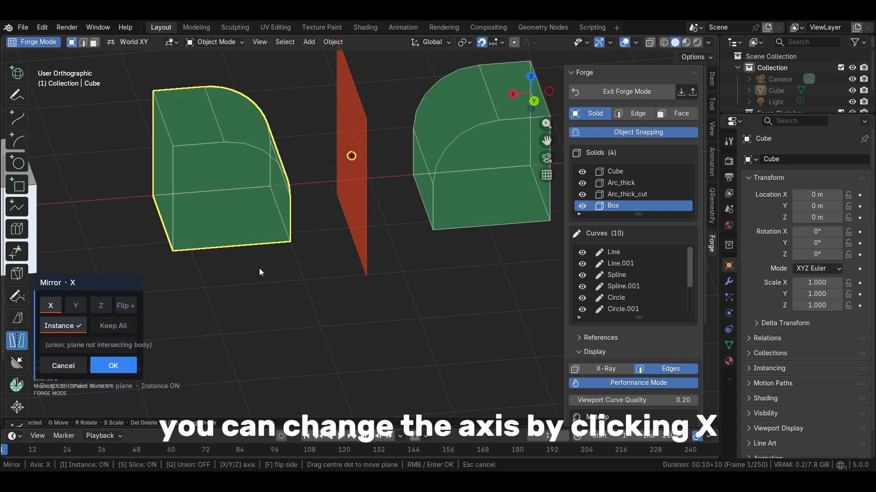
# - Preview the mirror on the Y, Z and flipped axes, then settle on X with the direction flipped (-X)
pyautogui.press('y')
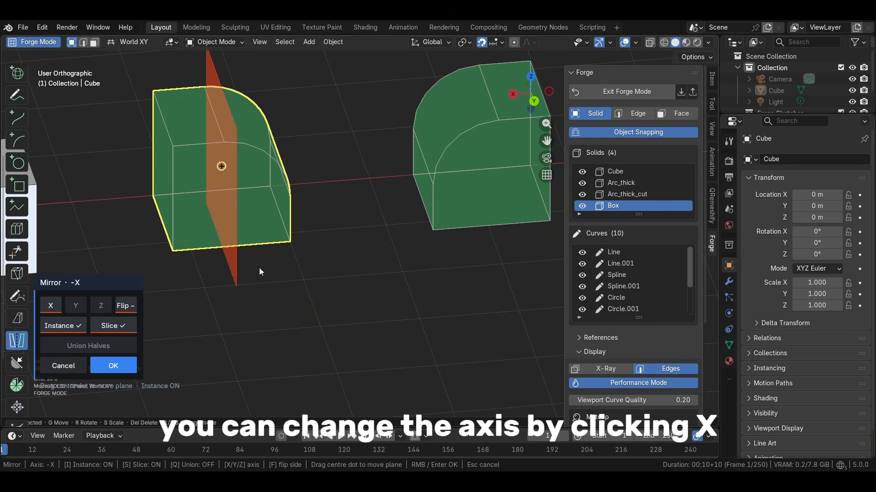
pyautogui.moveTo(228, 179); pyautogui.dragTo(324, 258, button='middle')
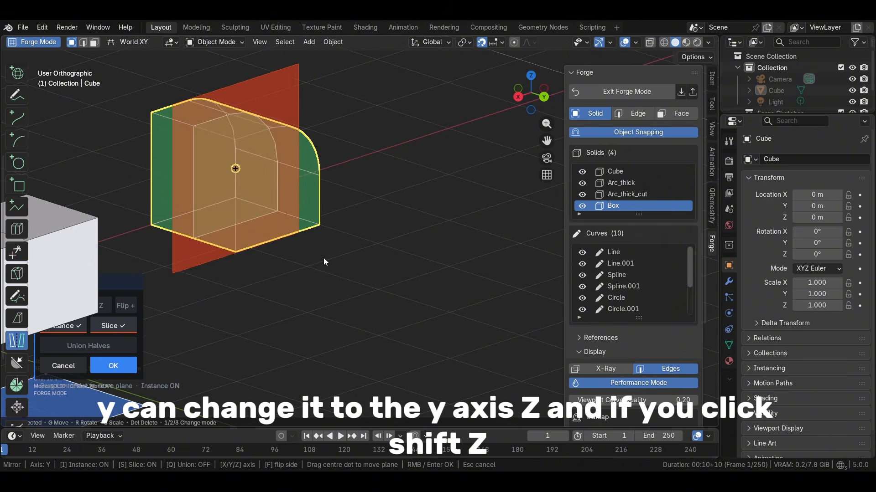
pyautogui.press('z')
pyautogui.moveTo(420, 229); pyautogui.dragTo(382, 240, button='middle')
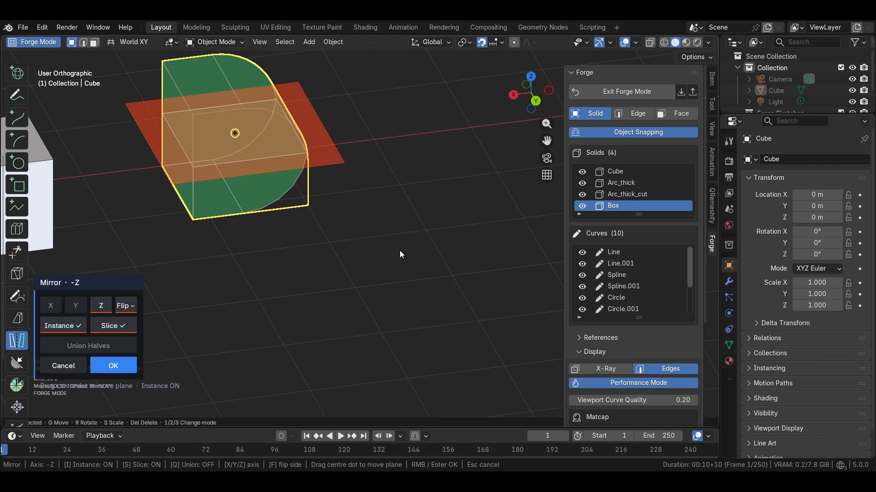
pyautogui.hotkey('shift', 'y')
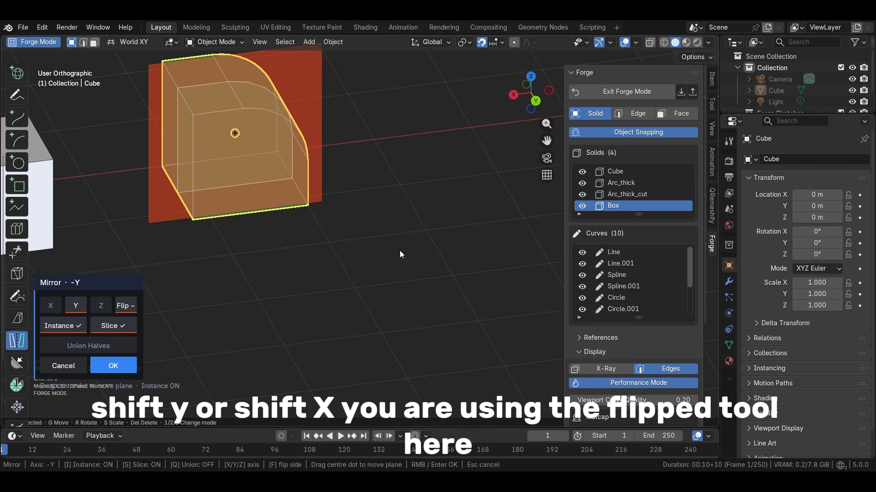
pyautogui.hotkey('shift', 'x')
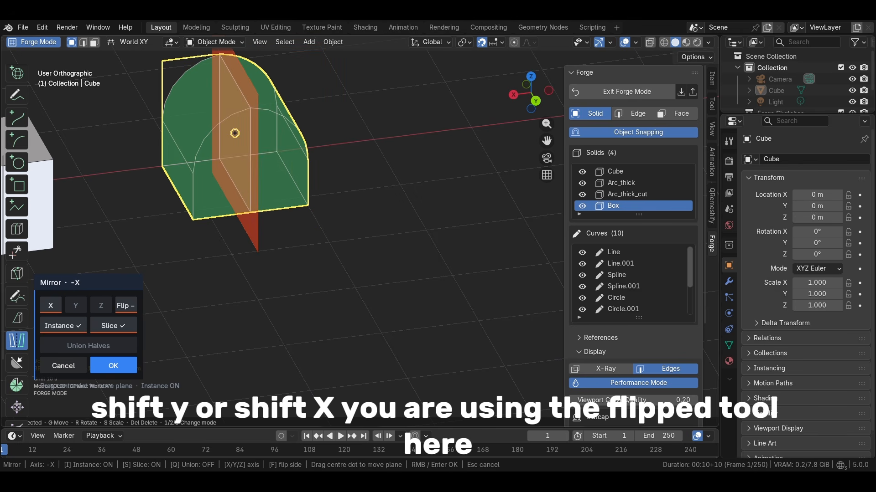
pyautogui.click(125, 306)
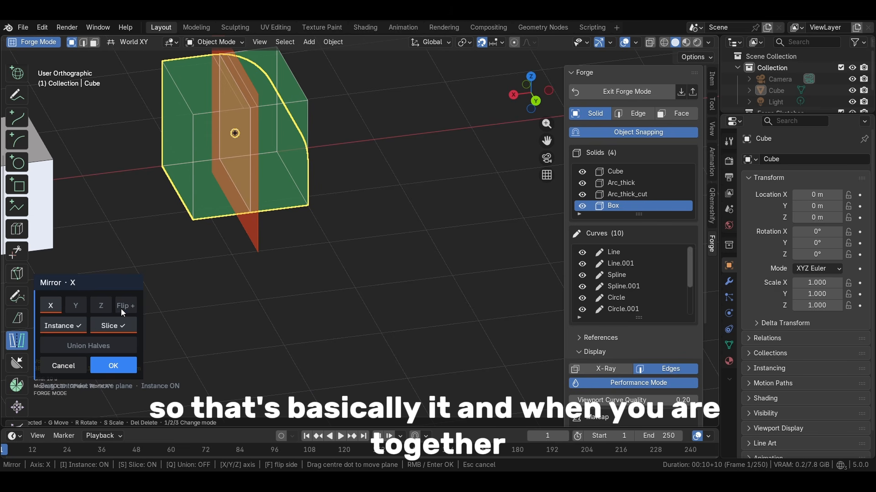
pyautogui.click(123, 306)
# - Turn on union of the halves and apply the -X mirror to the box with Instance and Slice enabled
pyautogui.moveTo(205, 259); pyautogui.dragTo(295, 179, button='middle')
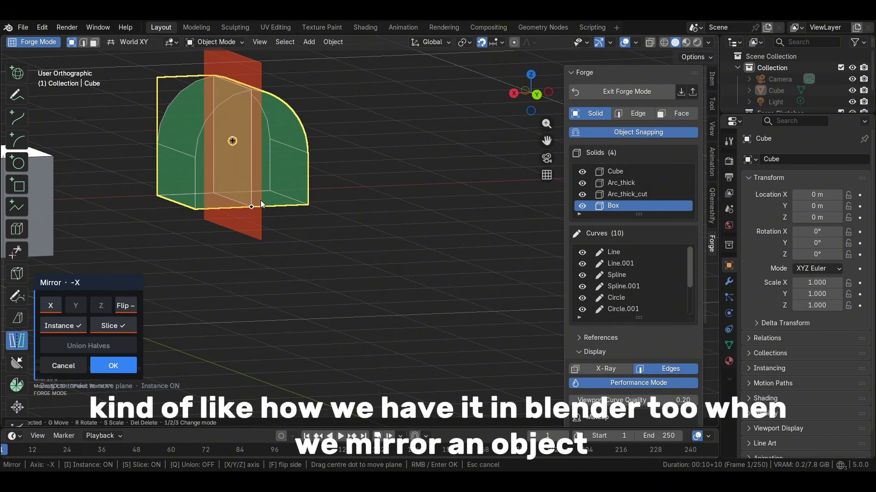
pyautogui.click(106, 345)
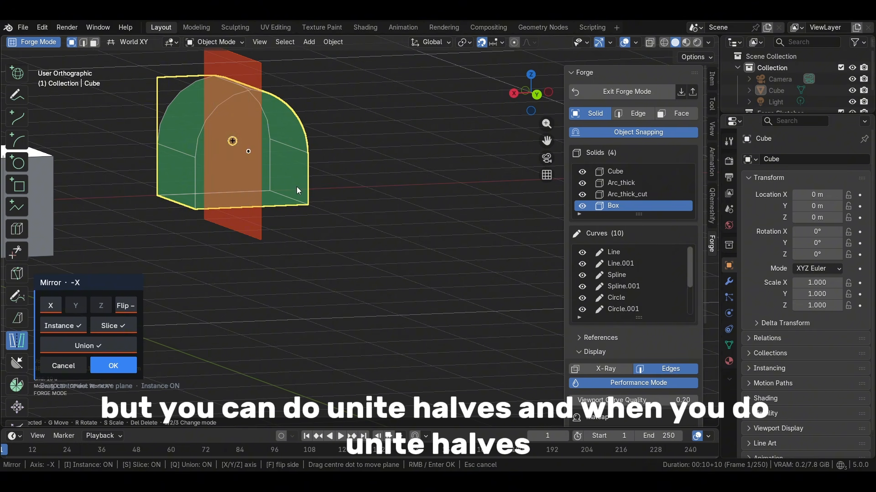
pyautogui.moveTo(296, 188); pyautogui.dragTo(267, 204, button='middle')
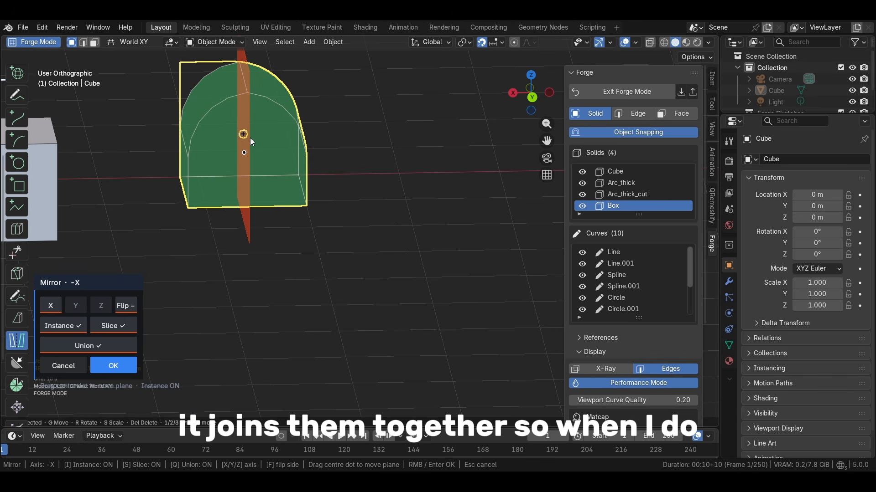
pyautogui.click(103, 365)
pyautogui.moveTo(247, 171); pyautogui.dragTo(252, 190, button='middle')
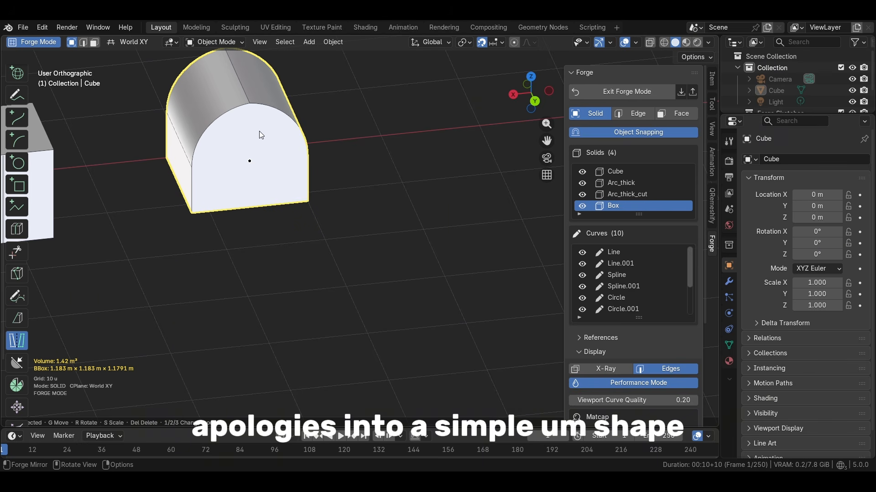
# - Switch to edge selection and try to pick an edge on the mirrored, arch-shaped solid
pyautogui.press('2')
pyautogui.click(215, 121)
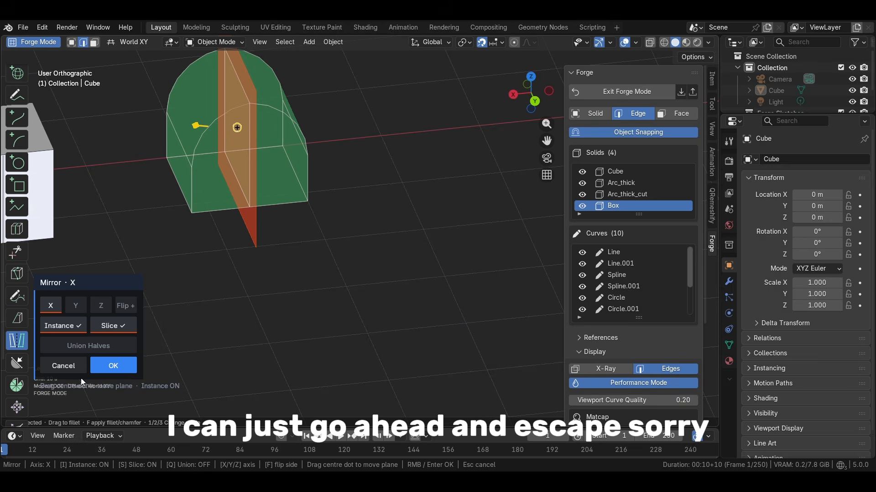
# - Cancel the mirror and try a fillet with a radius of about 189 mm on the box's selected curved front edge
pyautogui.press('Escape')
pyautogui.click(17, 79)
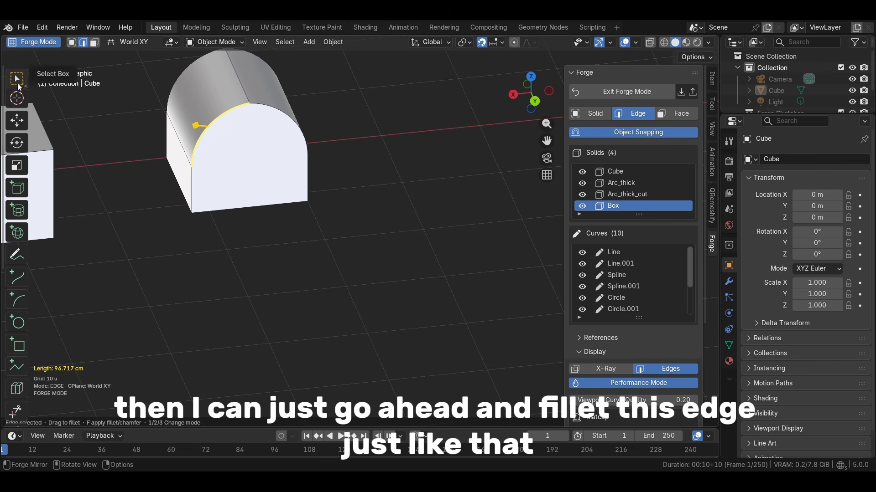
pyautogui.moveTo(207, 130); pyautogui.dragTo(228, 154)
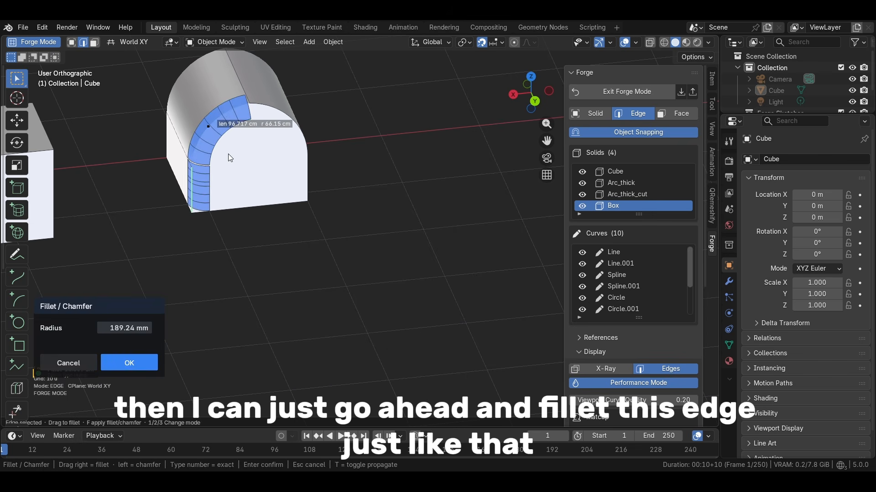
pyautogui.click(125, 365)
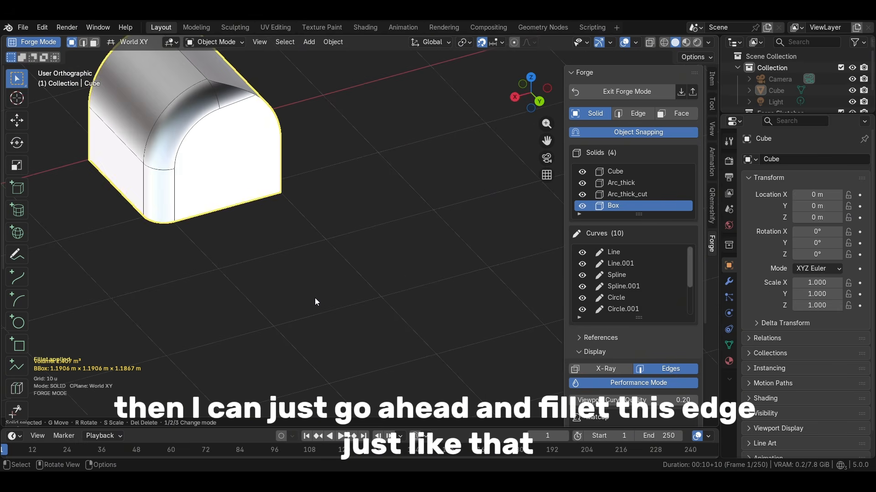
# - Draw a circle about 72 cm in diameter on the front face of the arched box
pyautogui.scroll(-5, 18, 319)
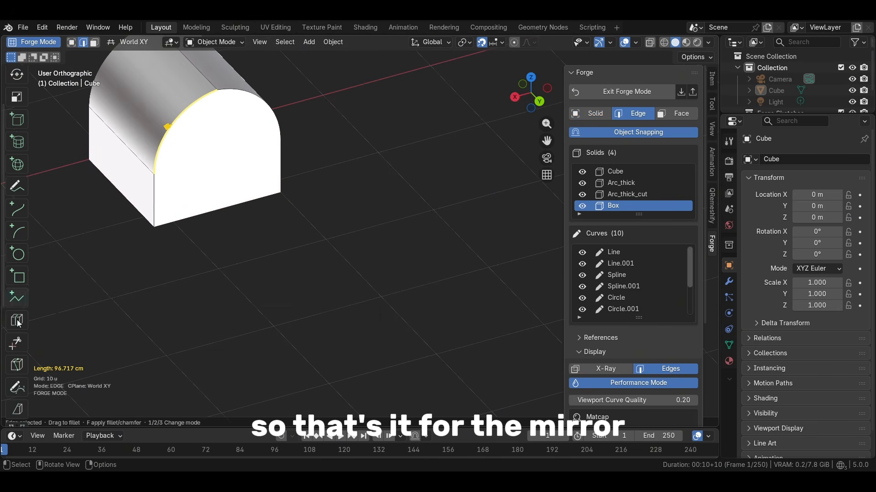
pyautogui.scroll(-2, 20, 318)
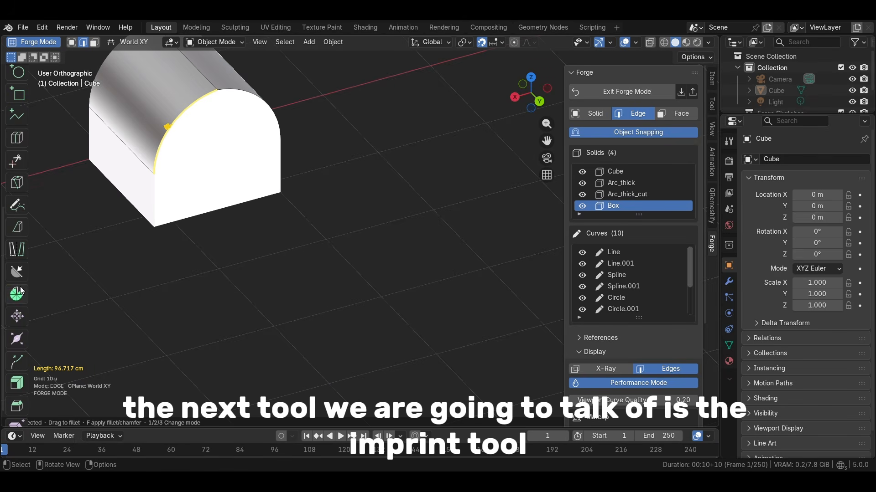
pyautogui.moveTo(206, 267)
pyautogui.mouseDown(button='middle')
pyautogui.moveTo(181, 248)
pyautogui.moveTo(301, 198)
pyautogui.moveTo(355, 330)
pyautogui.mouseUp(button='middle')
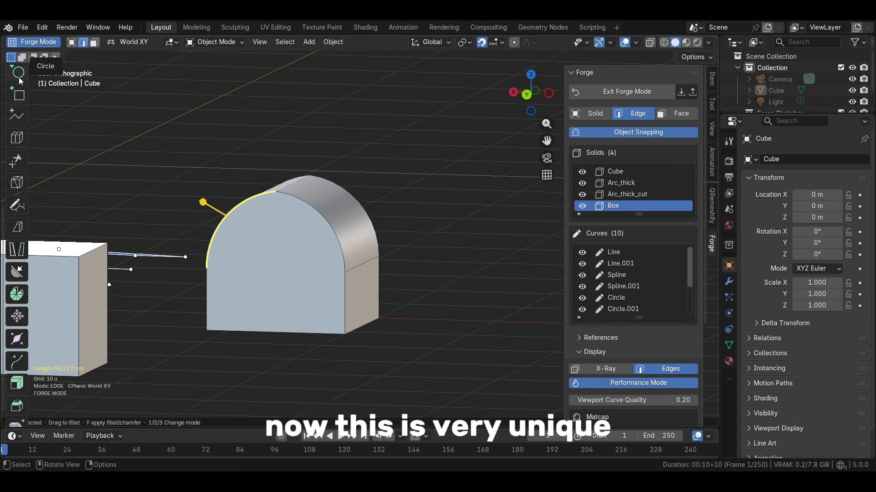
pyautogui.click(18, 71)
pyautogui.moveTo(276, 270); pyautogui.dragTo(316, 290)
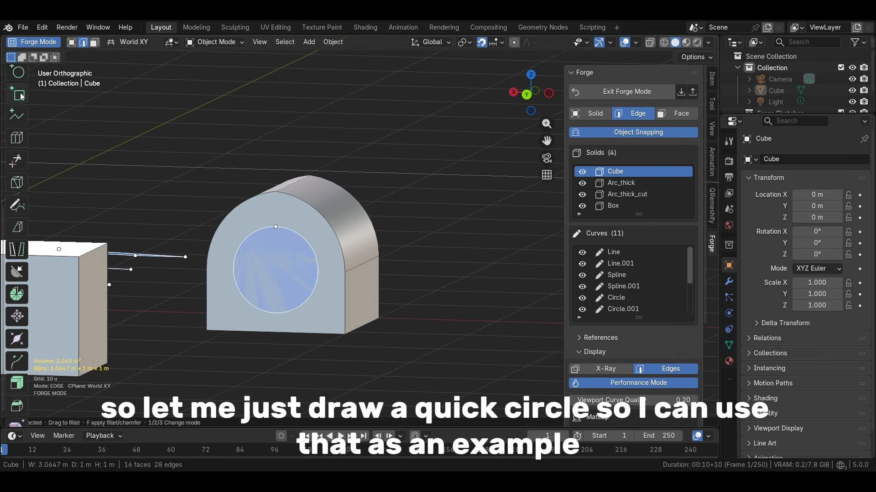
# - Select the new circle in Solid mode and move it straight out in front of the arched box's face
pyautogui.scroll(3, 22, 97)
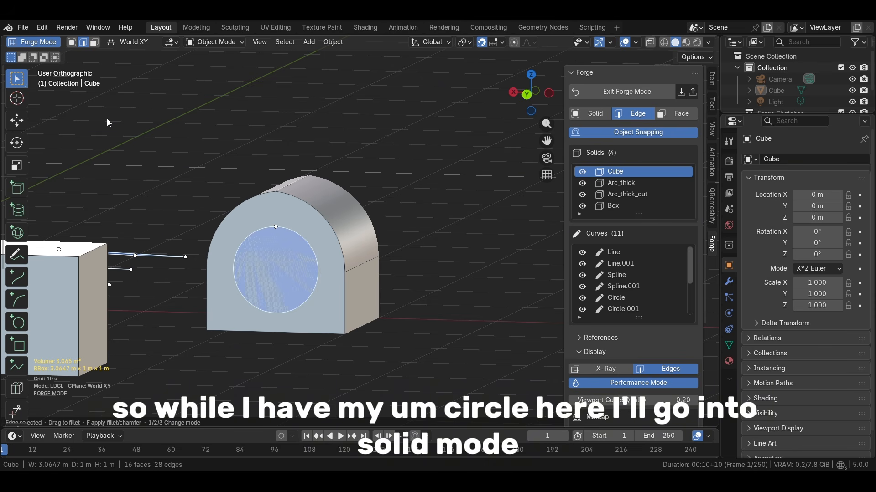
pyautogui.press('1')
pyautogui.click(258, 257)
pyautogui.moveTo(315, 285); pyautogui.dragTo(297, 291, button='middle')
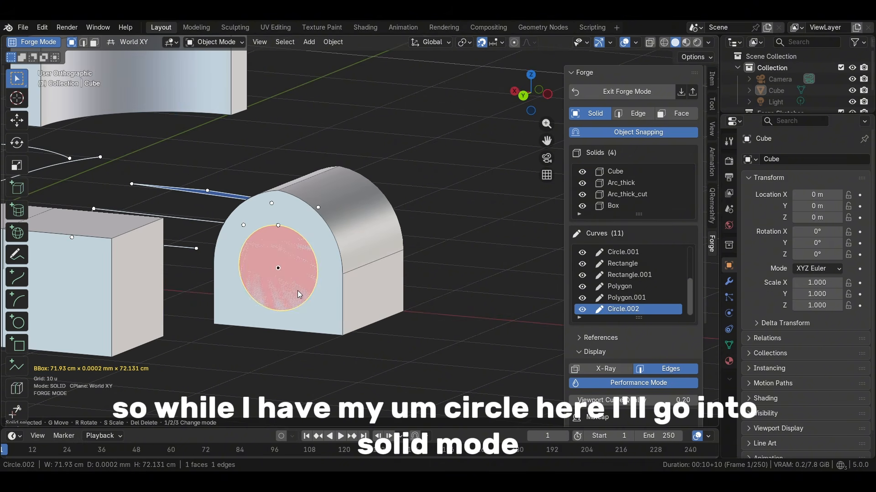
pyautogui.moveTo(299, 294); pyautogui.dragTo(251, 293)
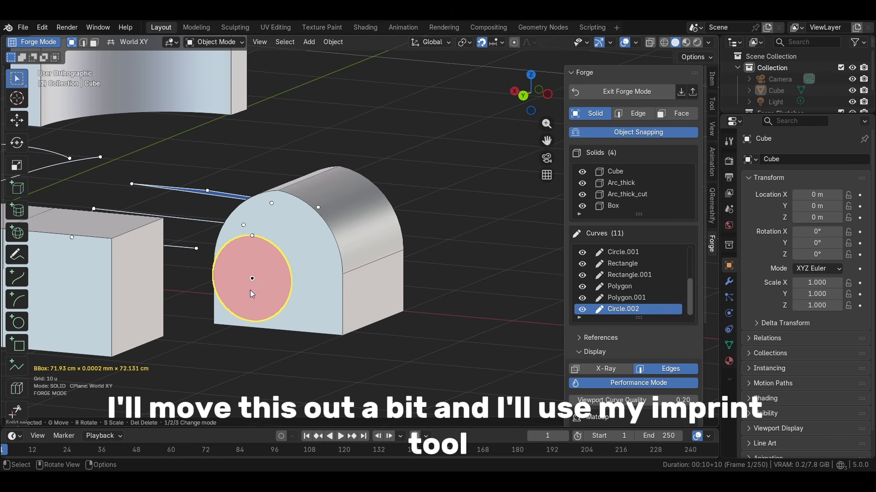
# - Imprint the circle onto the arched box from an angled view with Vector and Bidirectional, and undo the imprint
pyautogui.scroll(-5, 18, 374)
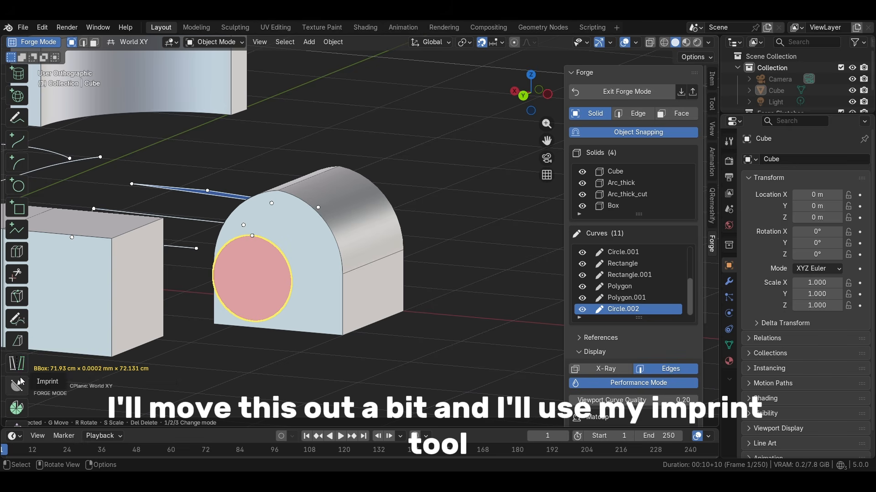
pyautogui.click(21, 382)
pyautogui.click(344, 240)
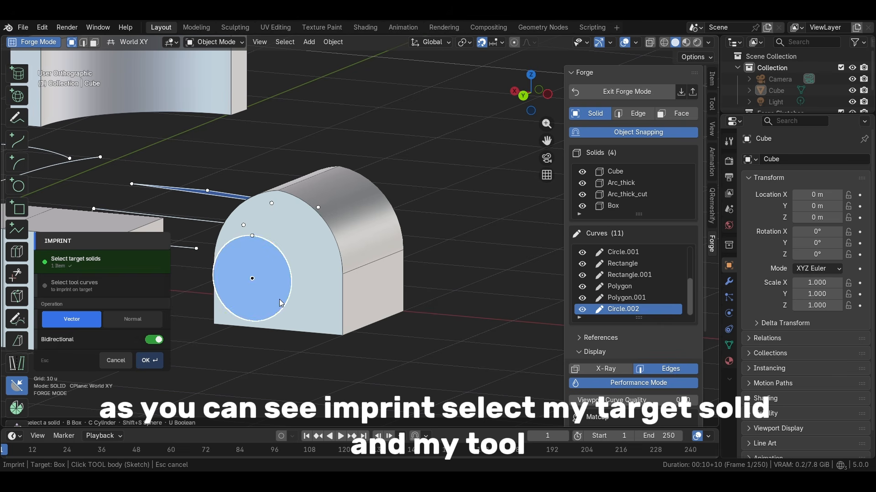
pyautogui.click(258, 313)
pyautogui.moveTo(375, 233); pyautogui.dragTo(439, 231, button='middle')
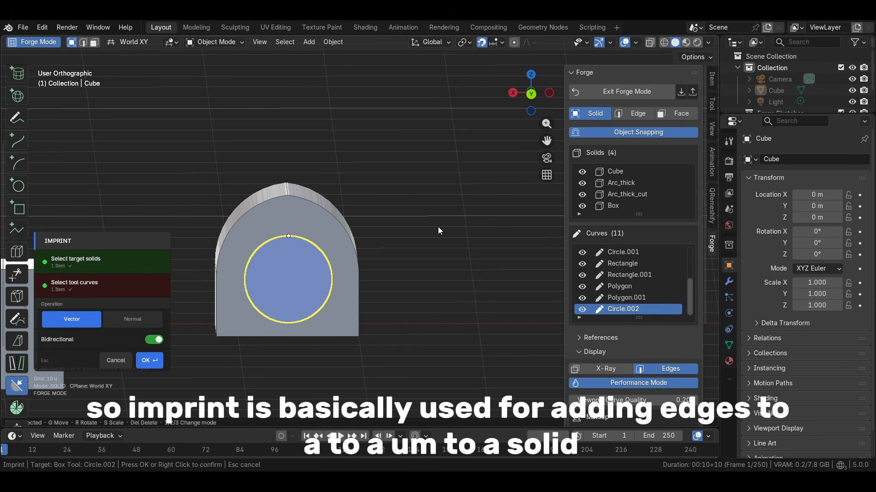
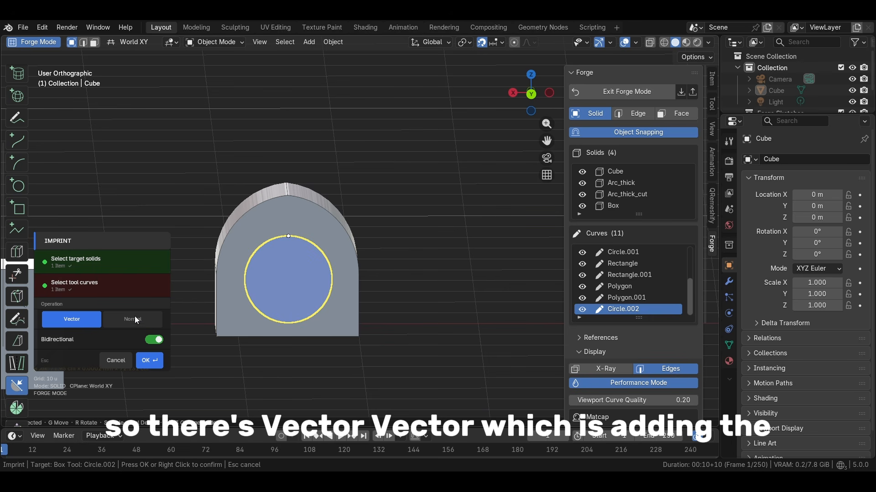
pyautogui.moveTo(270, 297); pyautogui.dragTo(305, 291, button='middle')
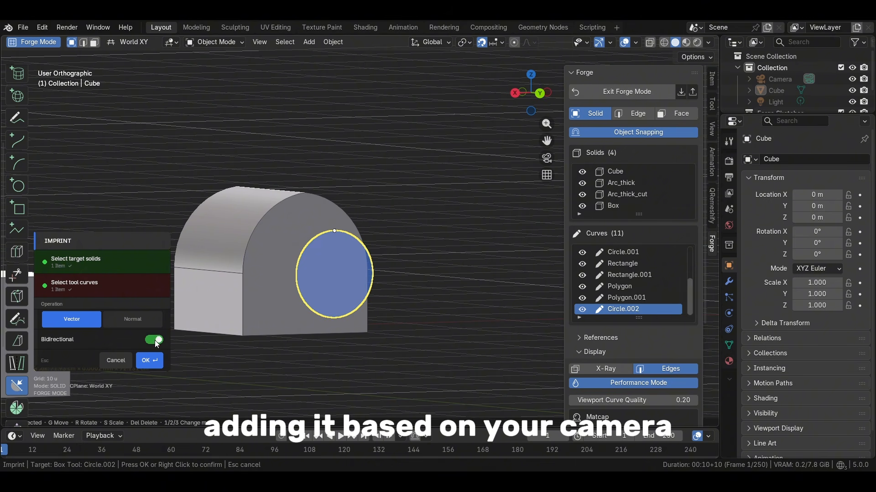
pyautogui.click(152, 362)
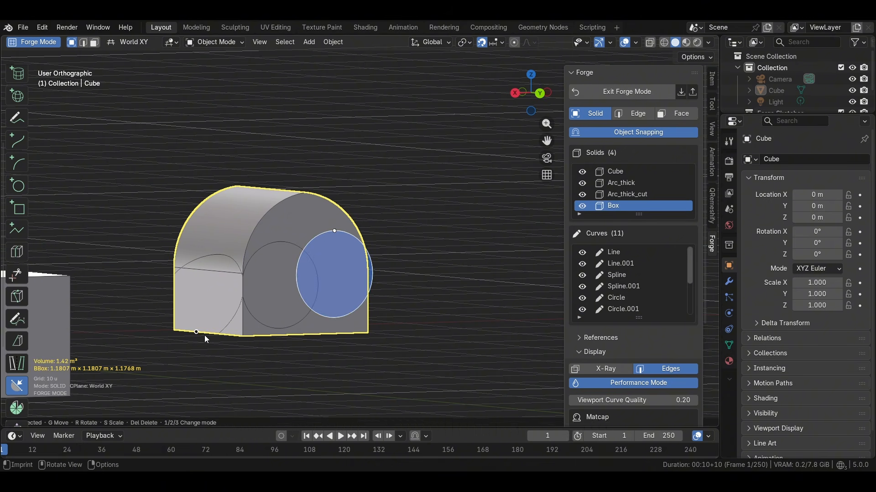
pyautogui.moveTo(204, 335); pyautogui.dragTo(182, 340, button='middle')
pyautogui.hotkey('ctrl', 'z')
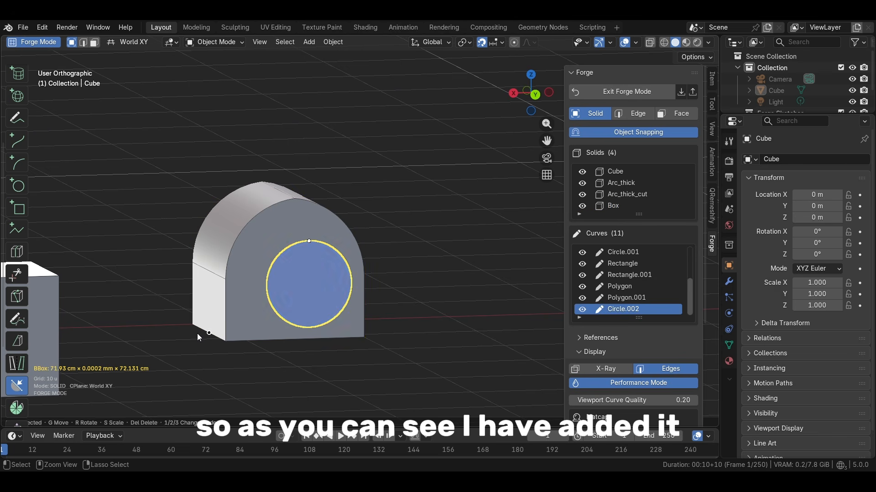
# - Try imprinting the circle onto the arched box with the Normal operation and Bidirectional on
pyautogui.click(237, 261)
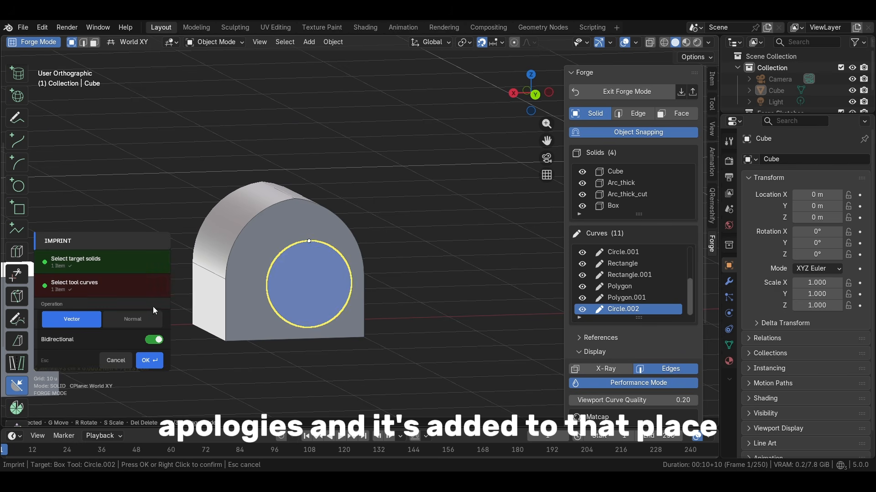
pyautogui.click(143, 318)
pyautogui.moveTo(255, 292); pyautogui.dragTo(233, 272, button='middle')
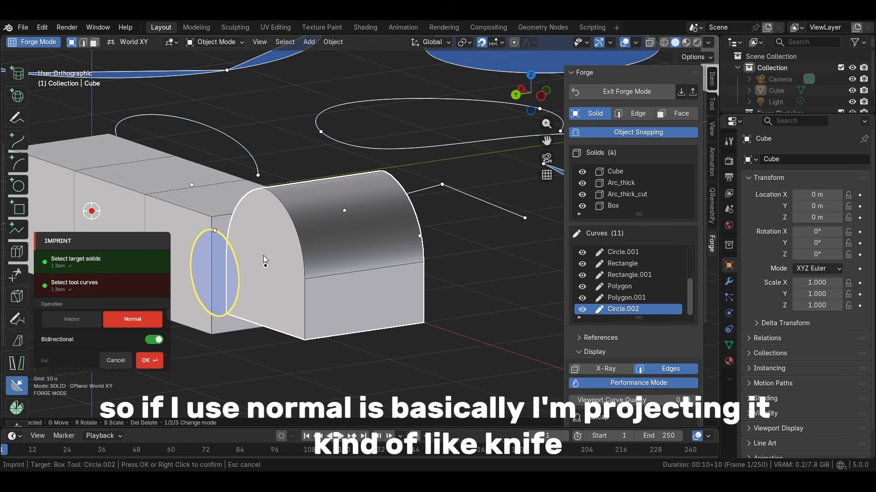
pyautogui.click(149, 361)
pyautogui.moveTo(356, 255); pyautogui.dragTo(425, 238, button='middle')
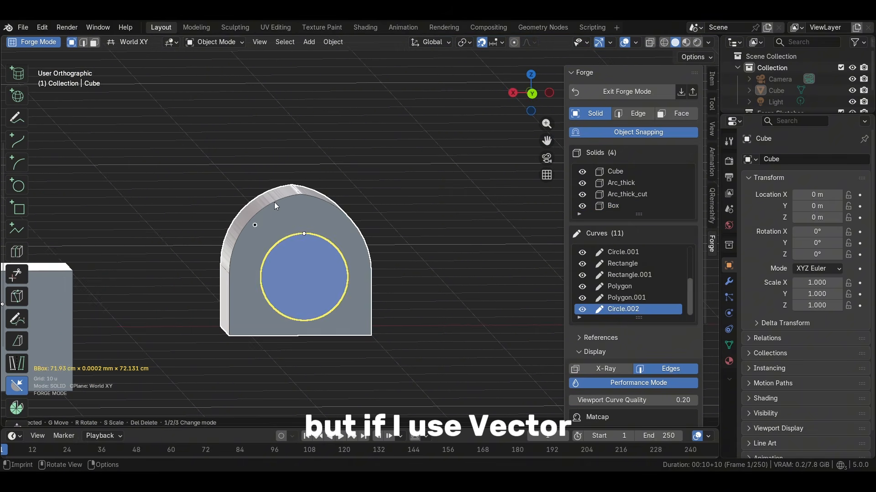
# - Imprint the circle onto the arched box from a nearly frontal view, inspect the projected edges and undo it
pyautogui.click(257, 215)
pyautogui.click(256, 215)
pyautogui.click(296, 264)
pyautogui.click(146, 361)
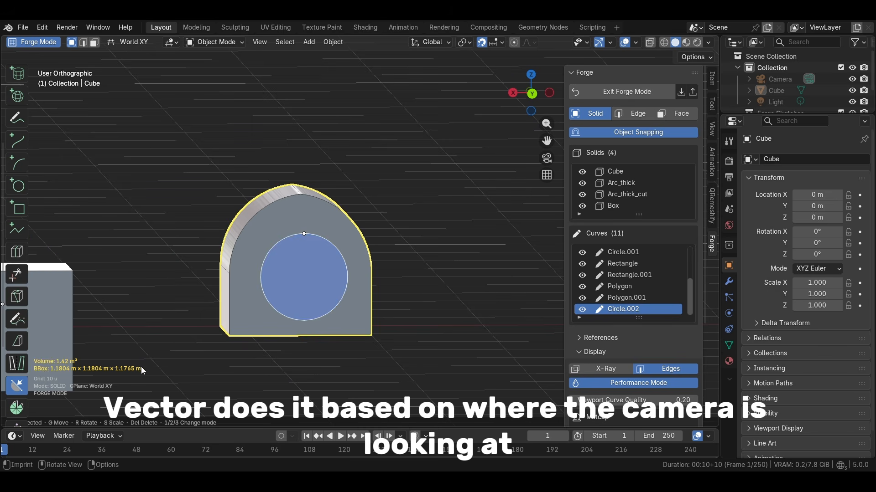
pyautogui.moveTo(142, 368); pyautogui.dragTo(287, 375, button='middle')
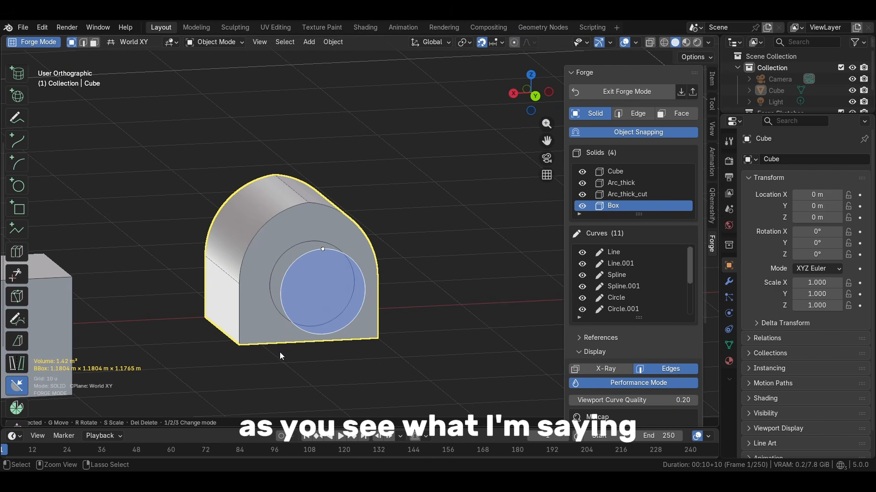
pyautogui.hotkey('ctrl', 'z')
pyautogui.click(238, 264)
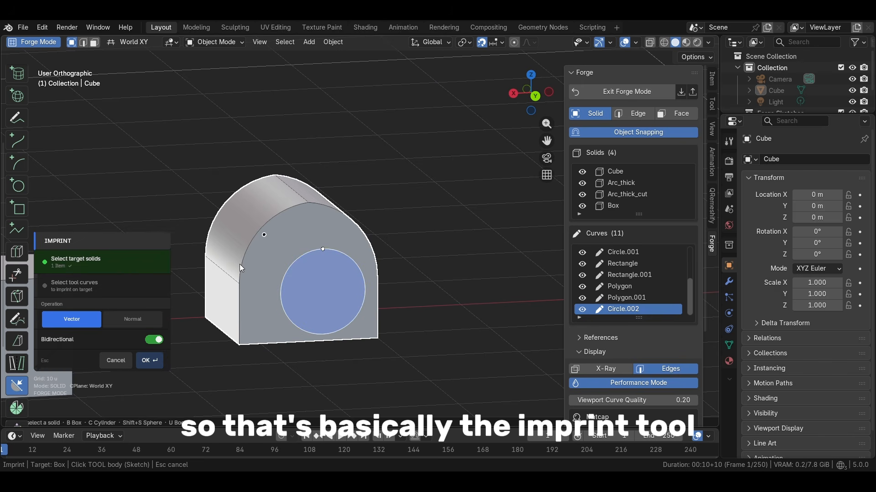
pyautogui.click(296, 286)
pyautogui.click(133, 321)
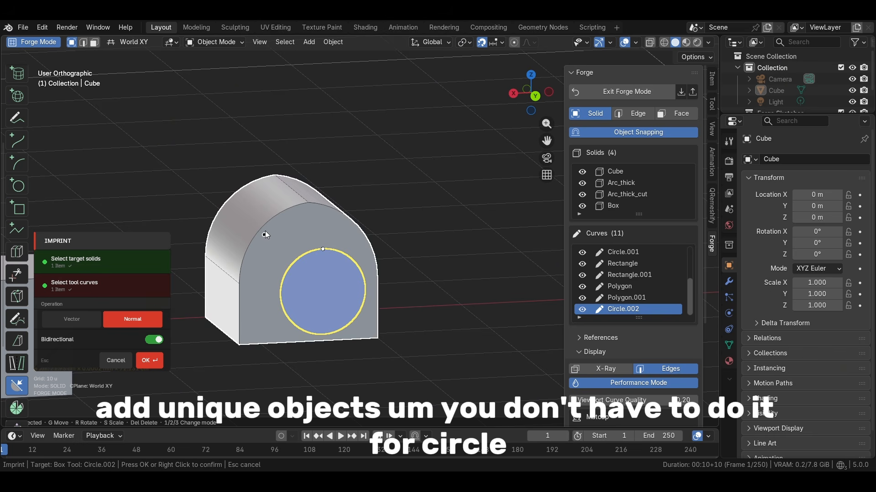
pyautogui.click(108, 363)
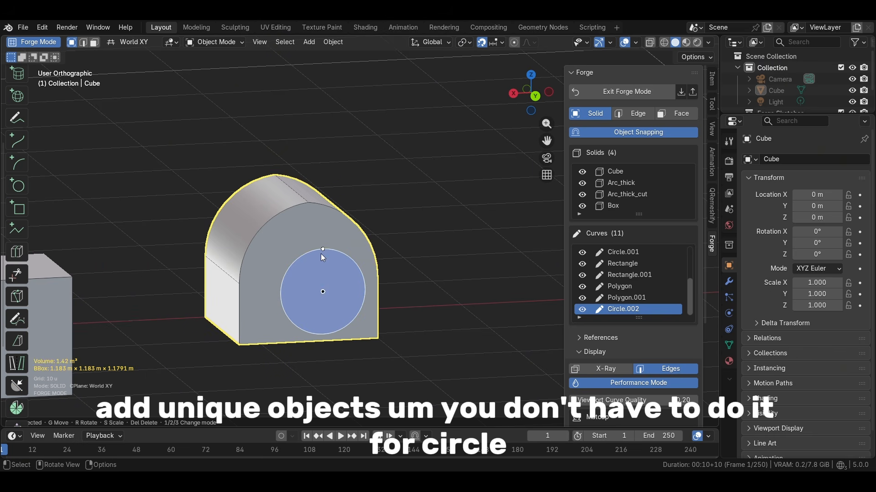
# - Draw an open three-segment line on the arched box's front face and imprint it onto the box with the Normal operation
pyautogui.click(20, 121)
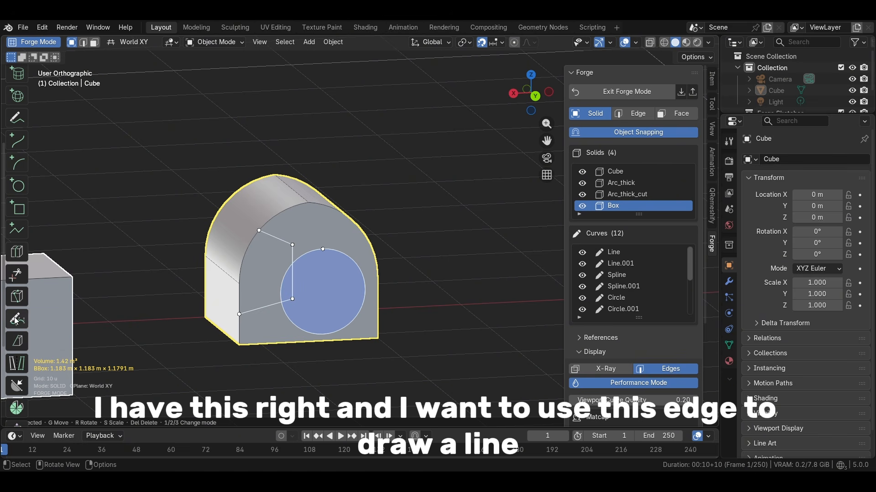
pyautogui.scroll(-1, 17, 318)
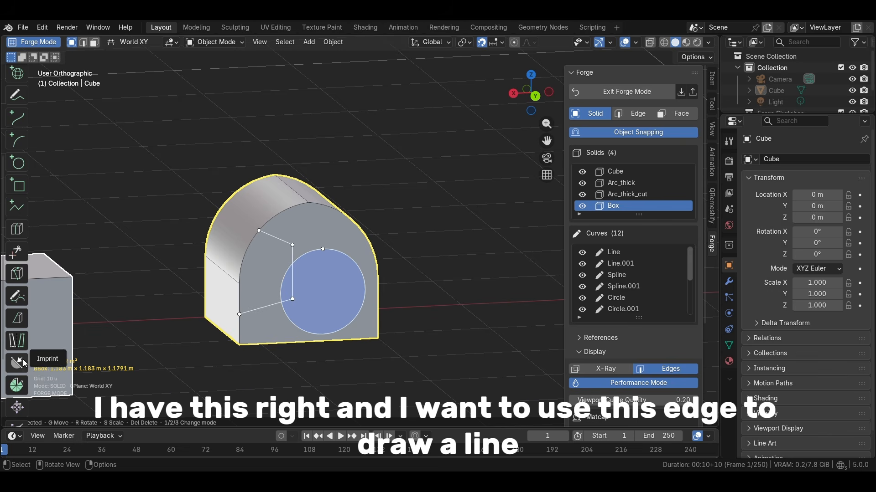
pyautogui.click(20, 364)
pyautogui.click(274, 239)
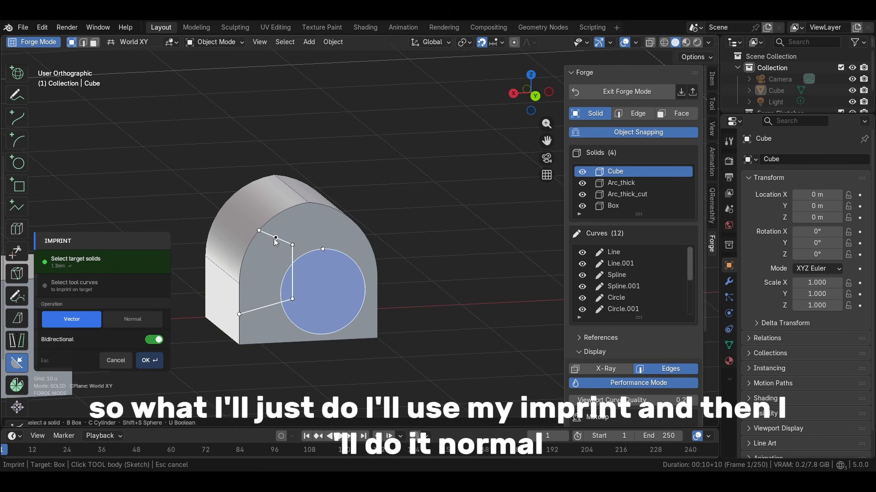
pyautogui.click(128, 321)
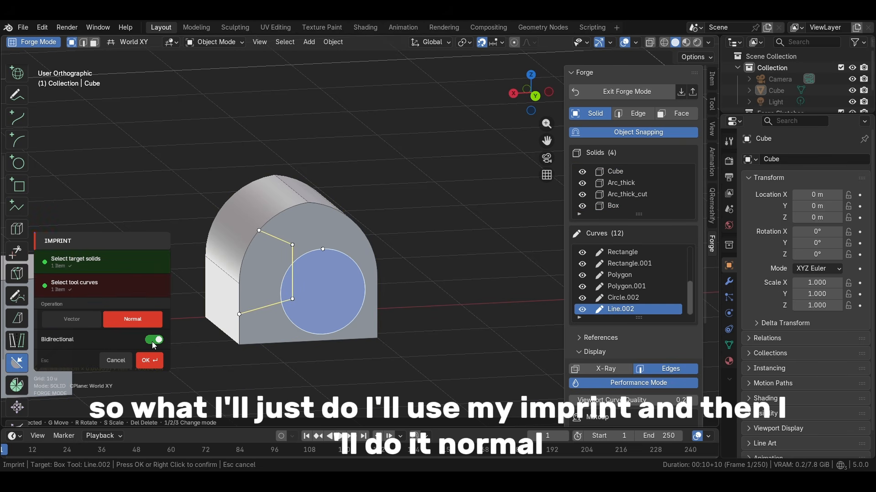
pyautogui.click(154, 340)
pyautogui.click(154, 357)
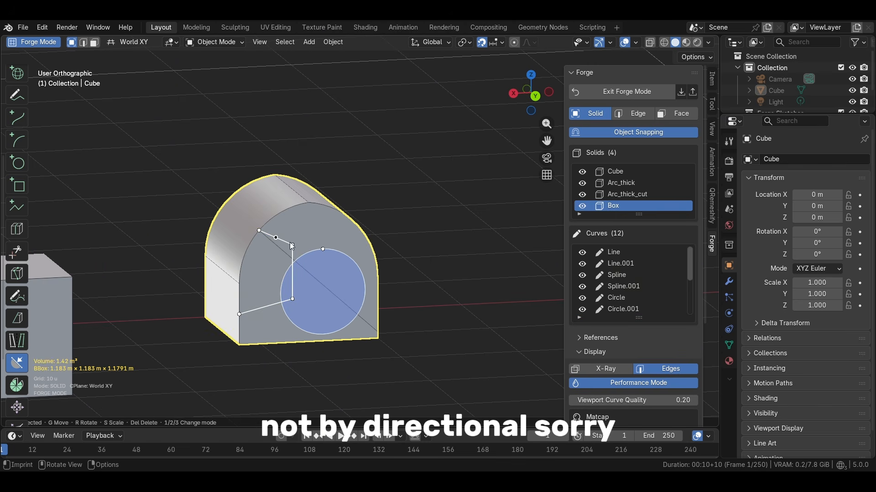
pyautogui.hotkey('ctrl', 'z')
pyautogui.click(146, 357)
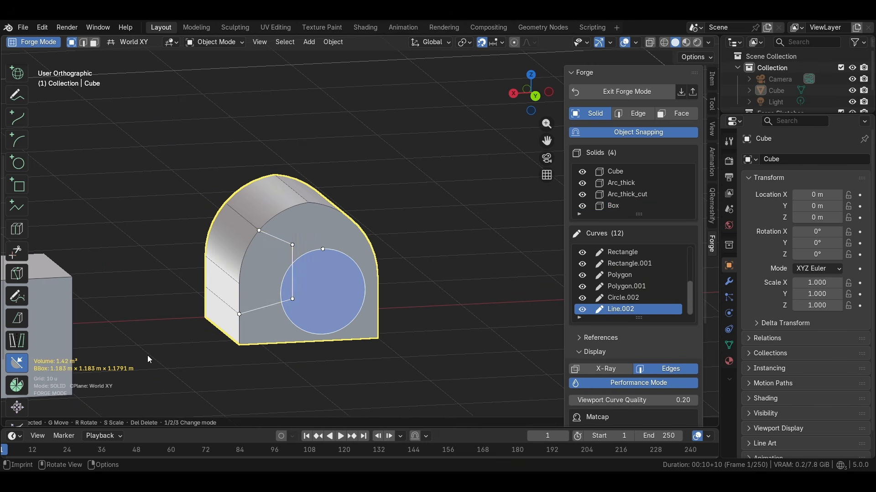
# - Select the three imprinted line edges on the arched box's opposite face in Edge mode
pyautogui.moveTo(283, 289); pyautogui.dragTo(53, 155, button='middle')
pyautogui.scroll(7, 23, 97)
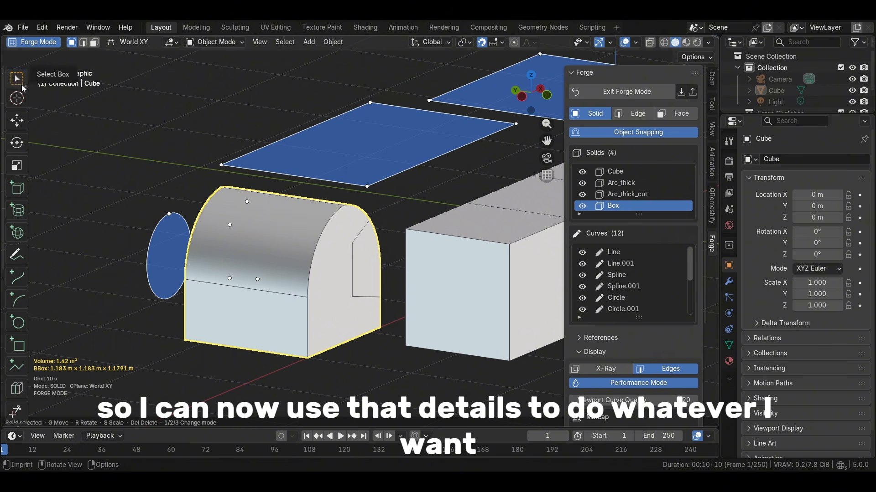
pyautogui.click(16, 79)
pyautogui.moveTo(237, 163); pyautogui.dragTo(194, 224, button='middle')
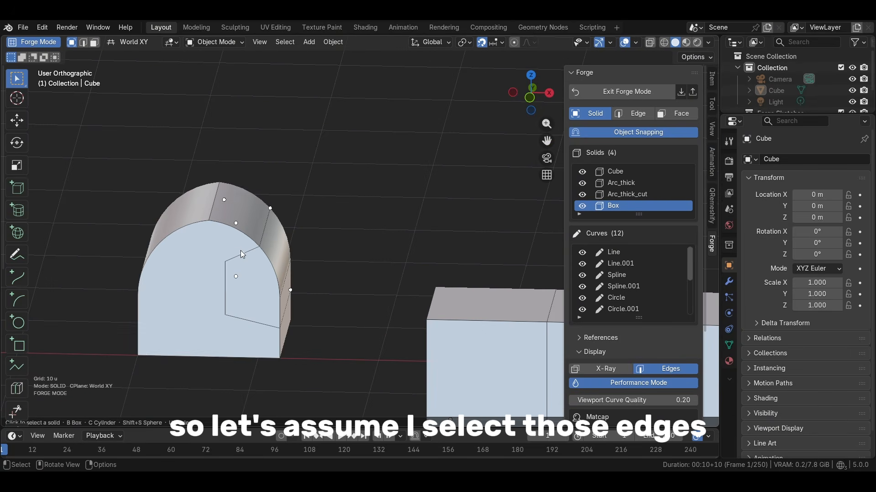
pyautogui.press('2')
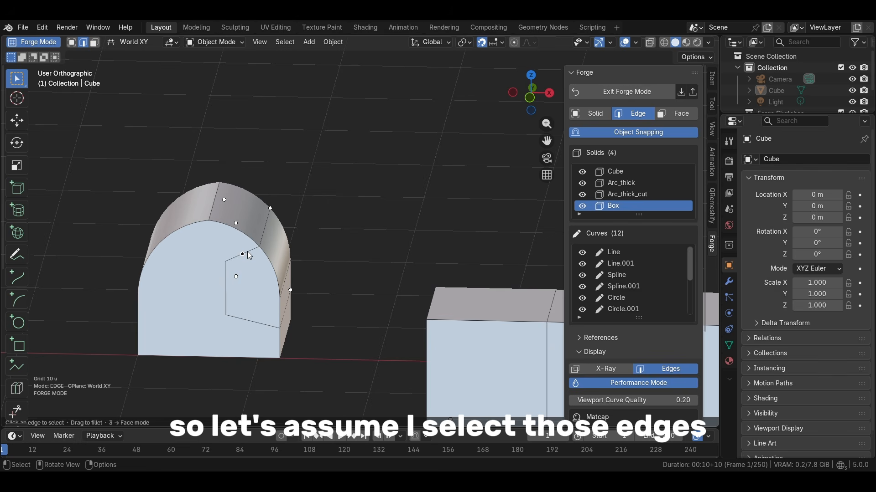
pyautogui.click(224, 274)
pyautogui.keyDown('shift'); pyautogui.click(234, 258); pyautogui.keyUp('shift')
pyautogui.keyDown('shift'); pyautogui.click(244, 319); pyautogui.keyUp('shift')
pyautogui.moveTo(244, 319); pyautogui.dragTo(298, 311, button='middle')
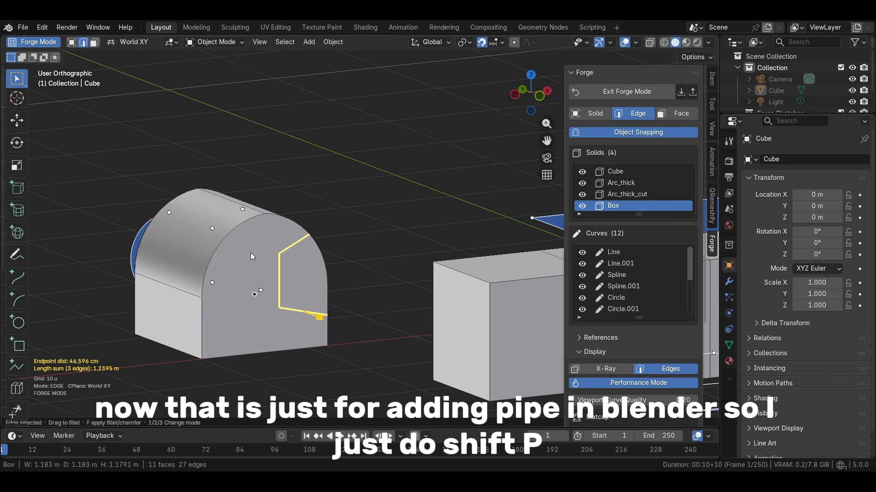
# - Create a pipe along the three selected imprinted edges with the Circle profile and a 6.95 cm radius, after trying the other profiles
pyautogui.hotkey('shift', 'p')
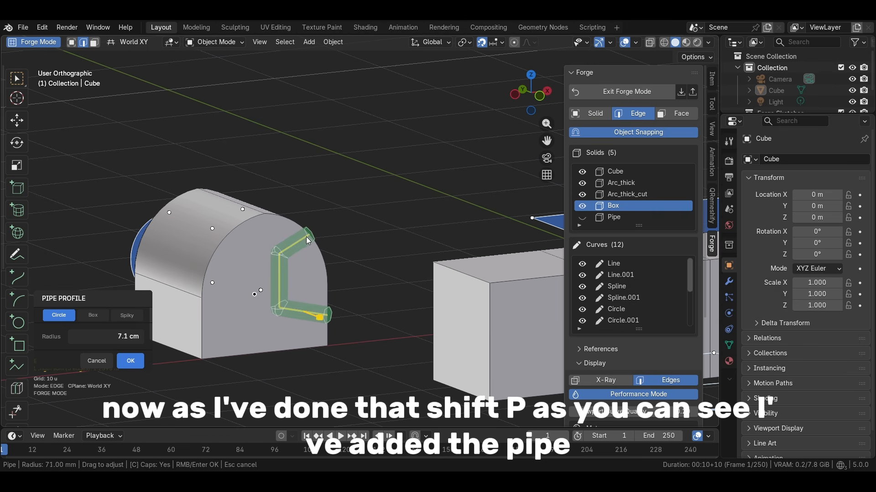
pyautogui.click(305, 244)
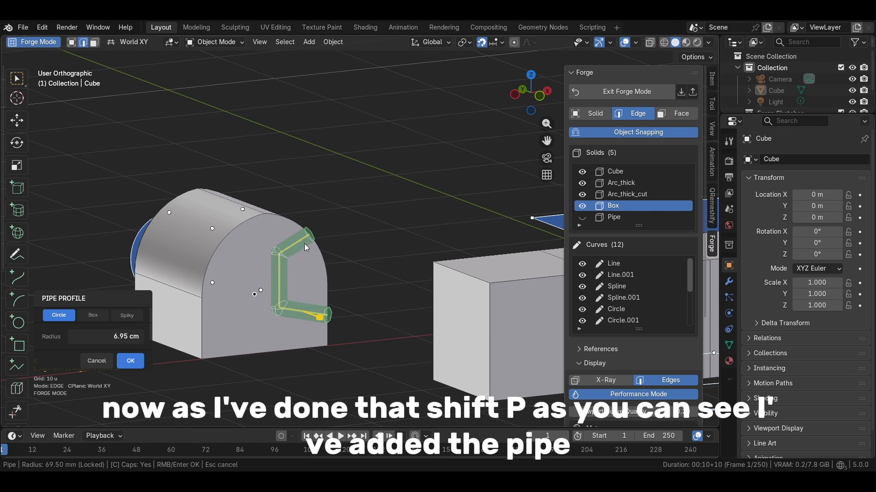
pyautogui.click(98, 315)
pyautogui.click(58, 317)
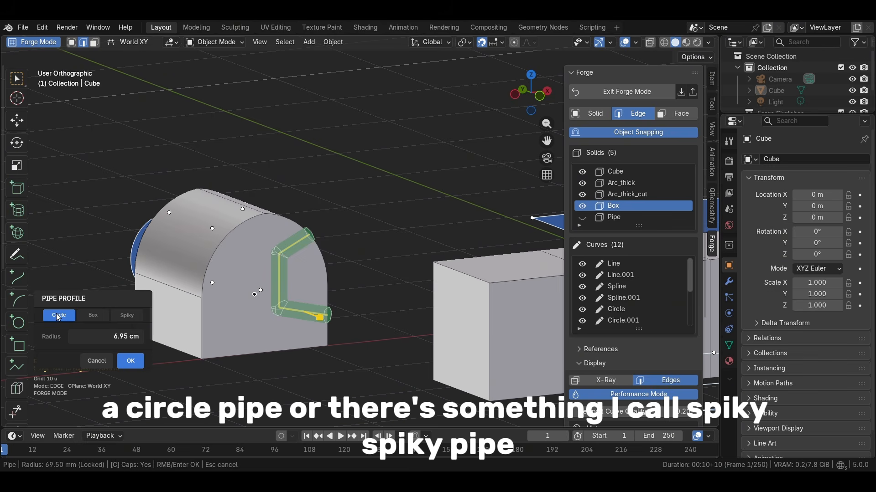
pyautogui.click(135, 314)
pyautogui.scroll(4, 255, 304)
pyautogui.moveTo(261, 301); pyautogui.dragTo(418, 269, button='middle')
pyautogui.click(59, 260)
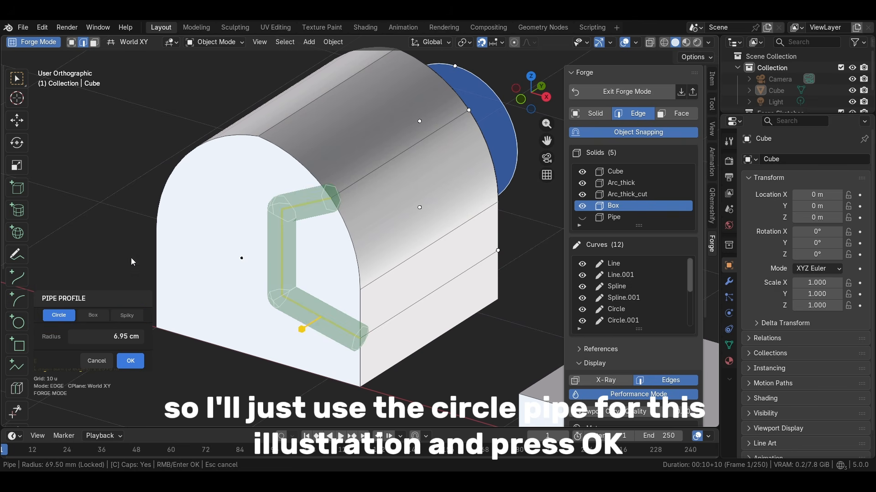
pyautogui.click(130, 361)
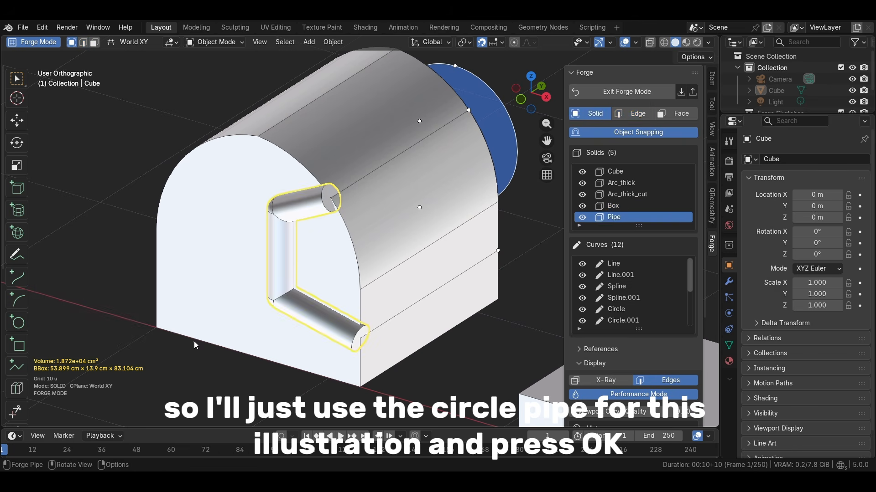
# - Subtract the pipe from the arched box with a Boolean and inspect the cut
pyautogui.moveTo(219, 319); pyautogui.dragTo(403, 275, button='middle')
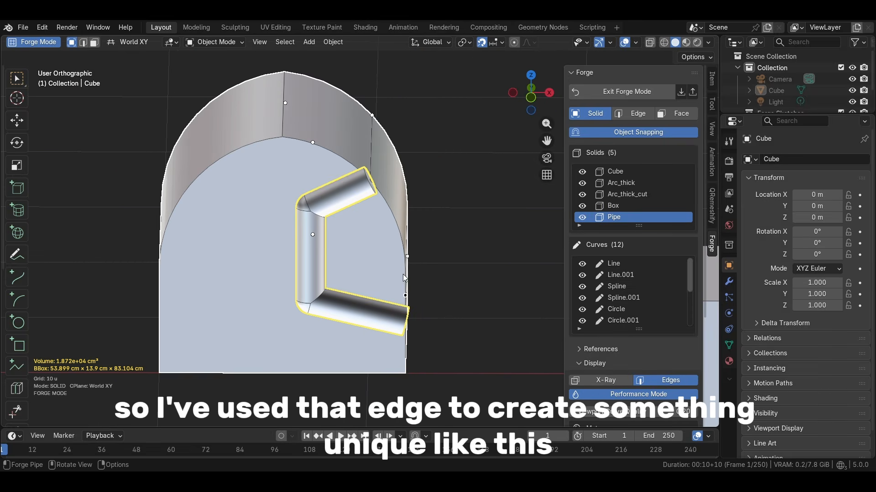
pyautogui.scroll(-2, 12, 381)
pyautogui.scroll(-2, 11, 383)
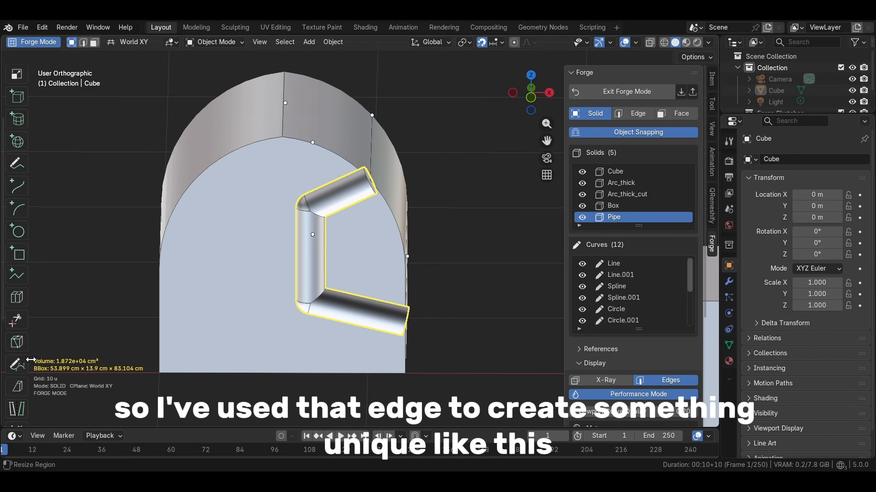
pyautogui.click(23, 389)
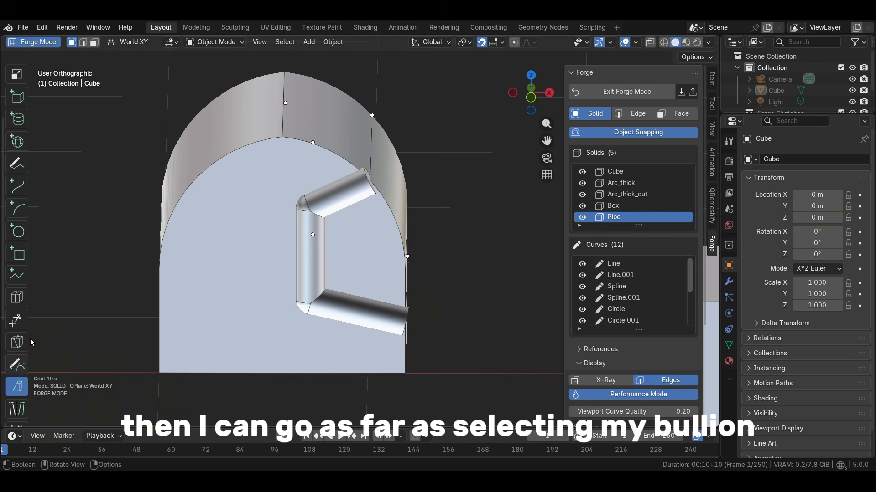
pyautogui.click(197, 196)
pyautogui.click(304, 243)
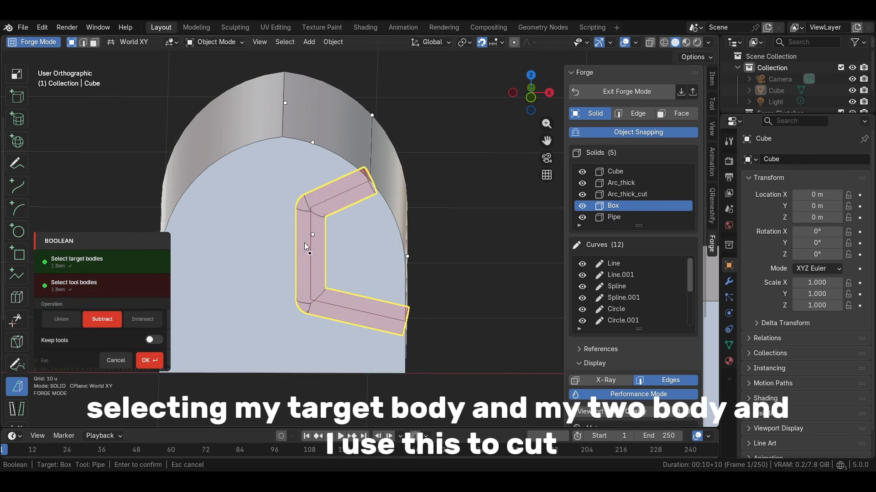
pyautogui.moveTo(305, 242); pyautogui.dragTo(270, 270, button='middle')
pyautogui.click(154, 360)
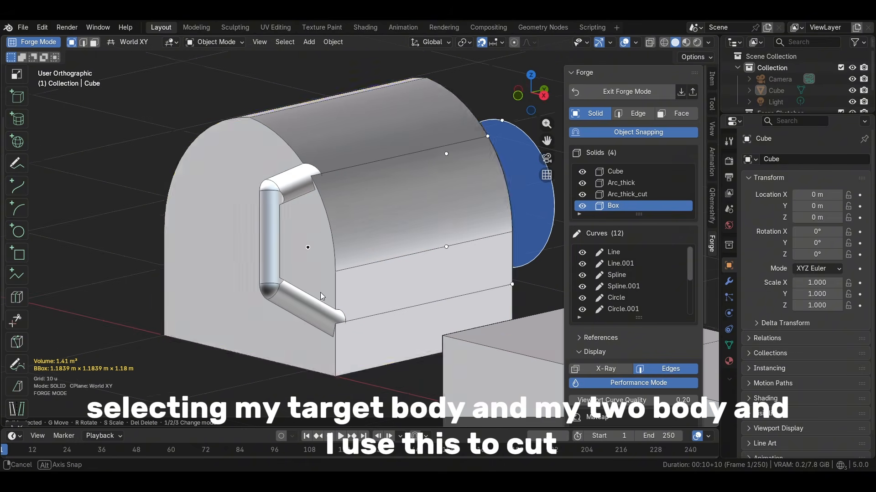
pyautogui.moveTo(320, 292)
pyautogui.mouseDown(button='middle')
pyautogui.moveTo(284, 297)
pyautogui.moveTo(394, 274)
pyautogui.moveTo(460, 291)
pyautogui.moveTo(323, 306)
pyautogui.mouseUp(button='middle')
pyautogui.moveTo(351, 299); pyautogui.dragTo(399, 294, button='middle')
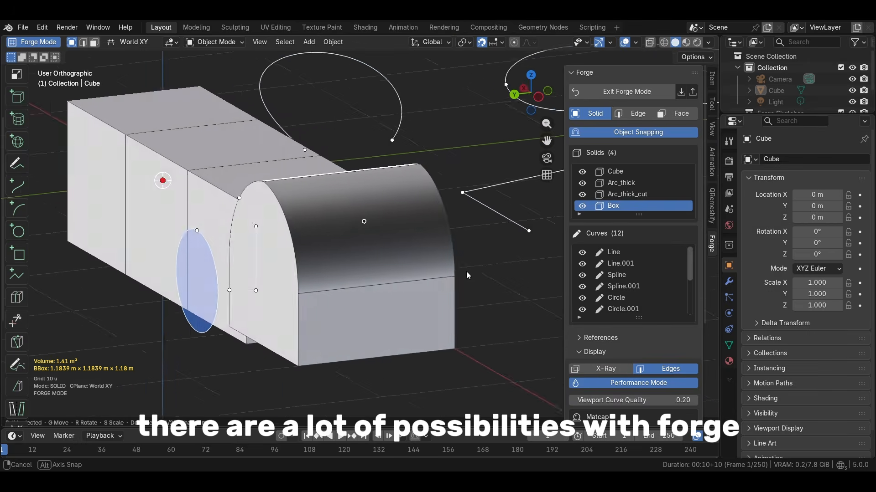
pyautogui.moveTo(466, 272); pyautogui.dragTo(491, 269, button='middle')
pyautogui.scroll(-2, 491, 273)
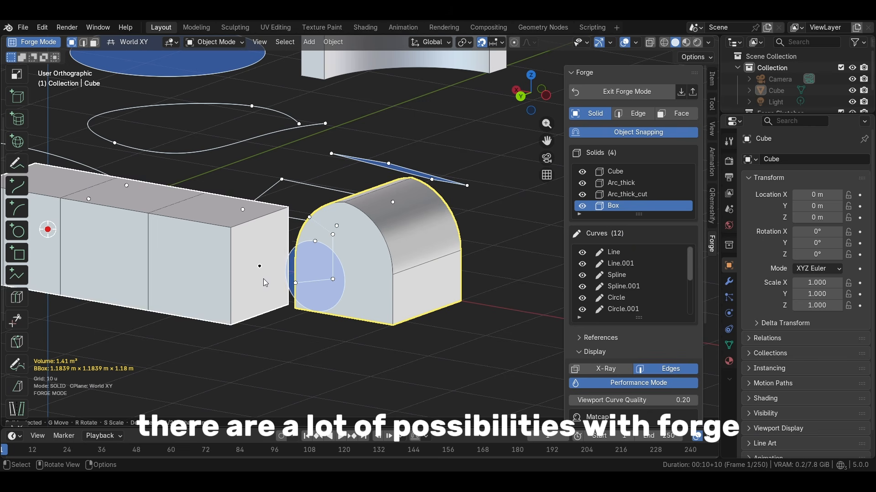
pyautogui.scroll(-2, 27, 381)
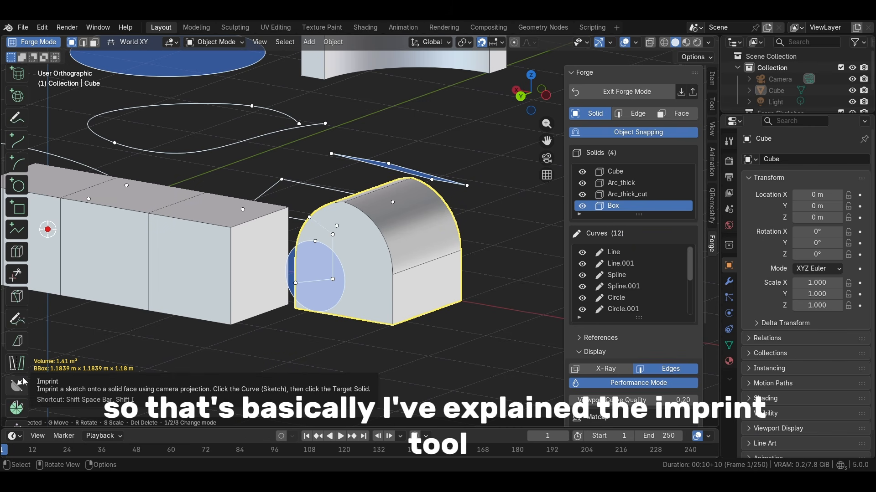
pyautogui.scroll(-2, 256, 338)
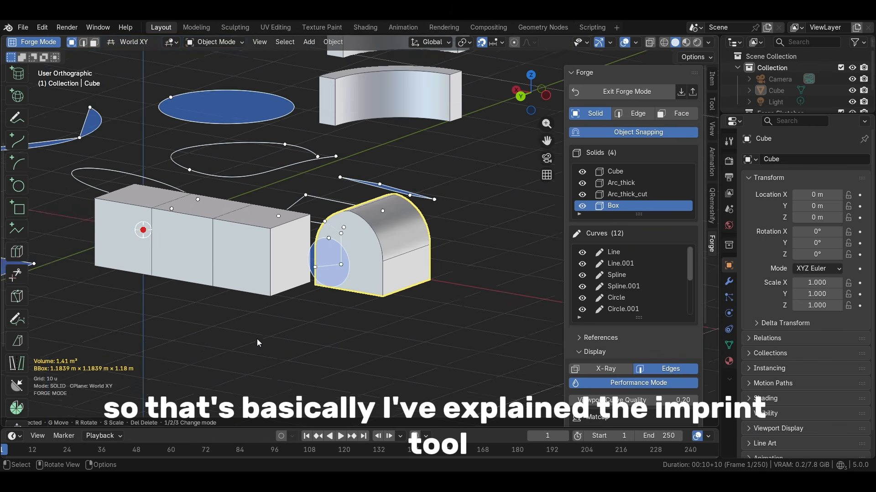
pyautogui.moveTo(346, 409); pyautogui.dragTo(356, 327, button='middle')
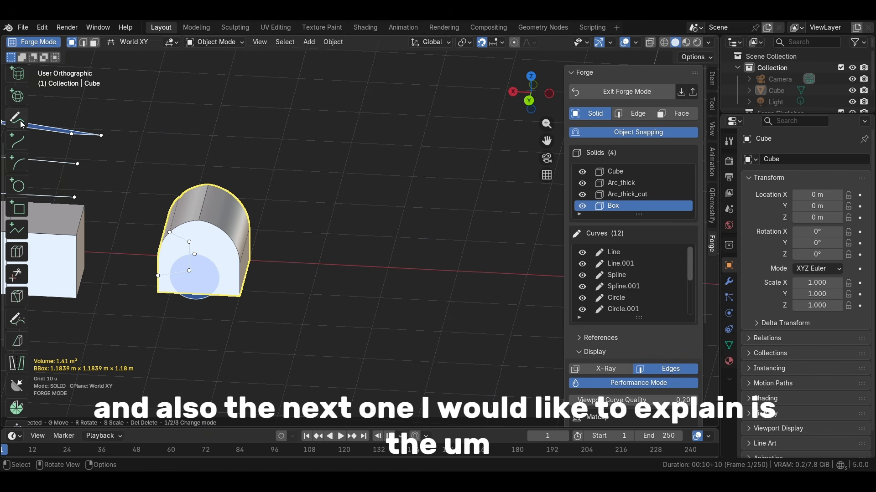
# - Select the arched box's front face outside the imprinted line region in Face mode
pyautogui.press('3')
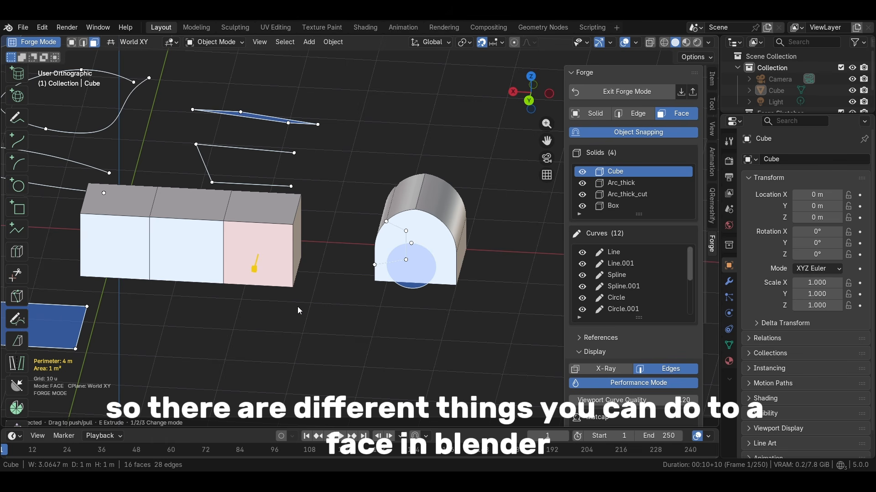
pyautogui.click(419, 237)
pyautogui.scroll(2, 485, 242)
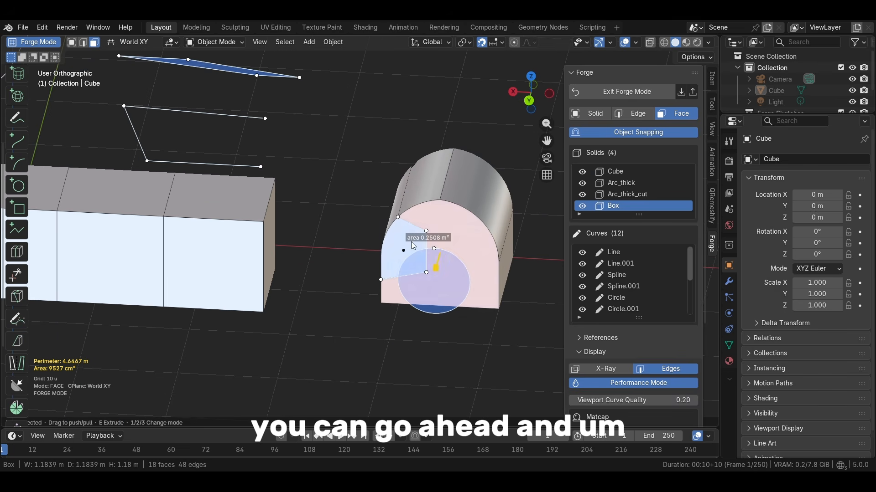
pyautogui.keyDown('shift'); pyautogui.moveTo(467, 274); pyautogui.dragTo(267, 234, button='middle'); pyautogui.keyUp('shift')
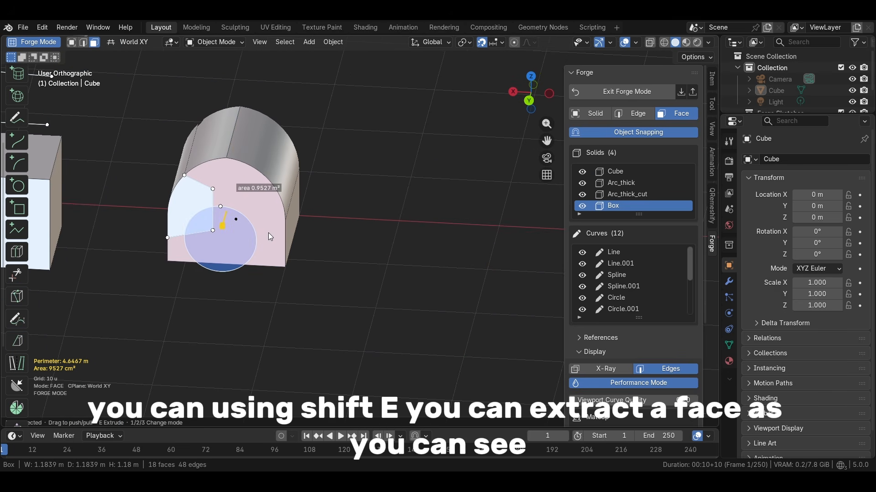
# - Try extracting the selected front face to the side of the arched box and deleting it, and undo these changes
pyautogui.hotkey('shift', 'e')
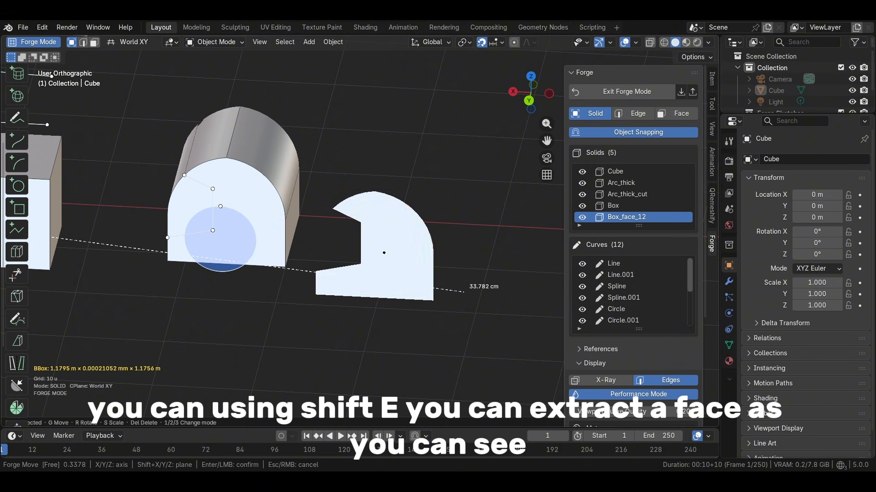
pyautogui.click(357, 258)
pyautogui.moveTo(256, 238)
pyautogui.mouseDown(button='middle')
pyautogui.moveTo(213, 253)
pyautogui.moveTo(241, 229)
pyautogui.mouseUp(button='middle')
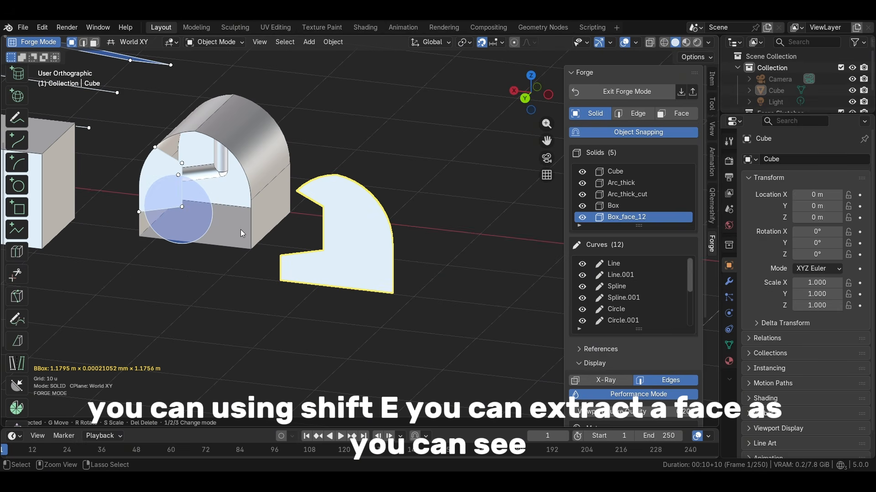
pyautogui.press('Delete')
pyautogui.press('3')
pyautogui.press('Delete')
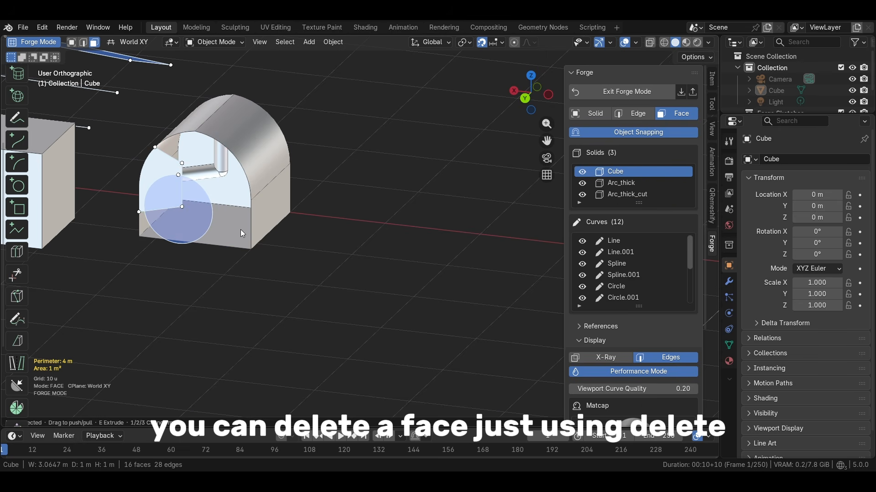
pyautogui.hotkey('ctrl', 'z')
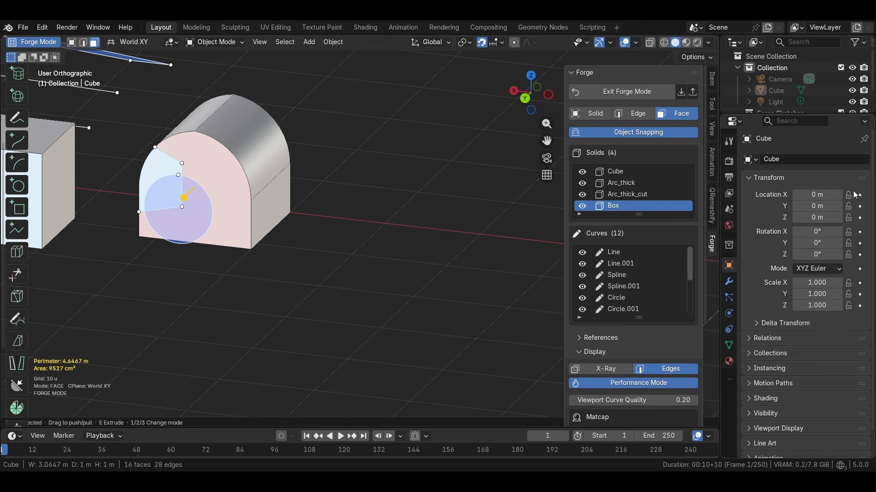
# - Duplicate the selected face to the side of the arched box and start revolving the copy 360° about the Z axis
pyautogui.hotkey('shift', 'd')
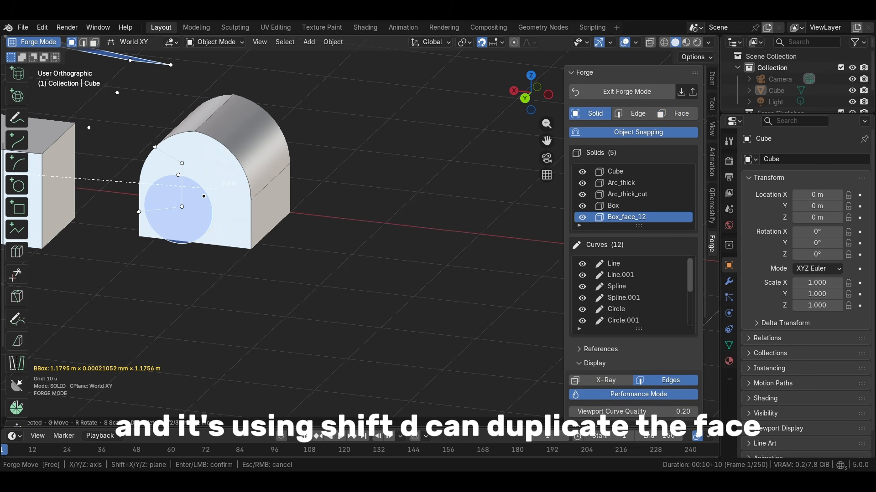
pyautogui.click(356, 201)
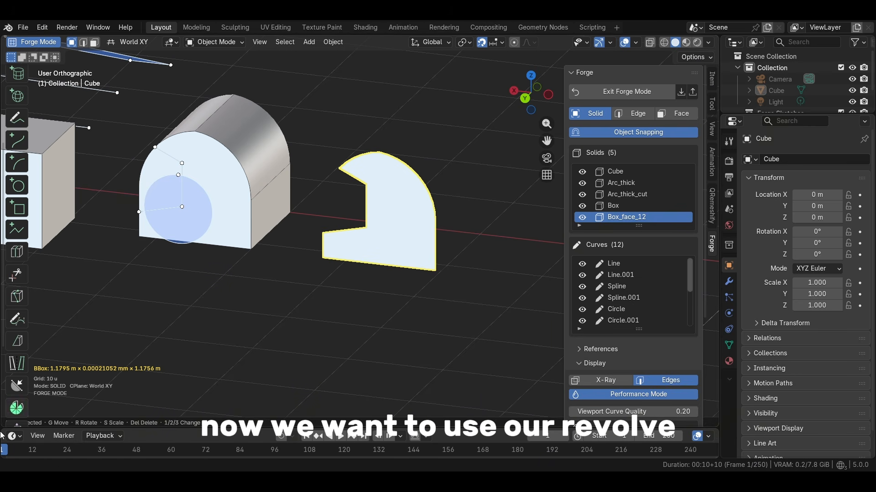
pyautogui.click(21, 413)
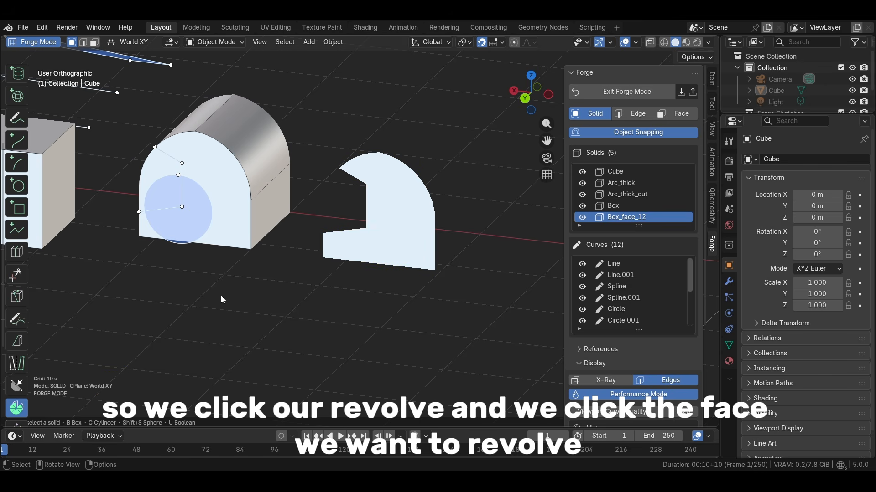
pyautogui.click(396, 201)
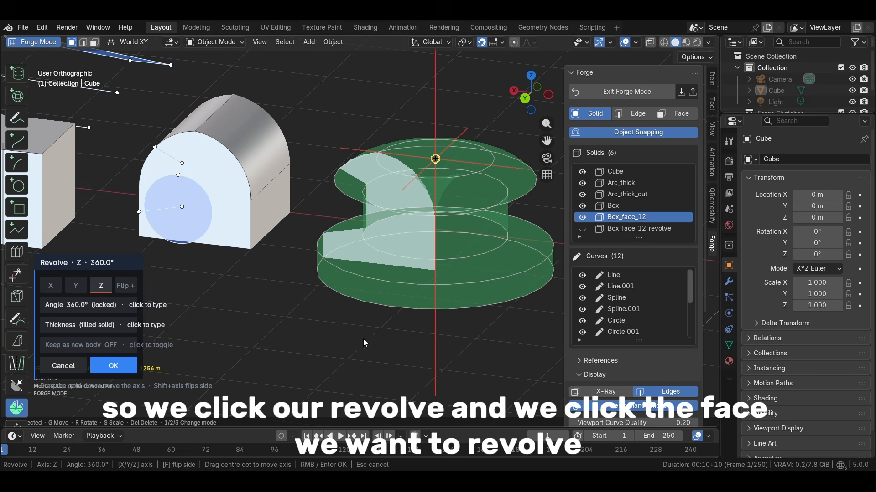
pyautogui.moveTo(363, 339); pyautogui.dragTo(383, 357, button='middle')
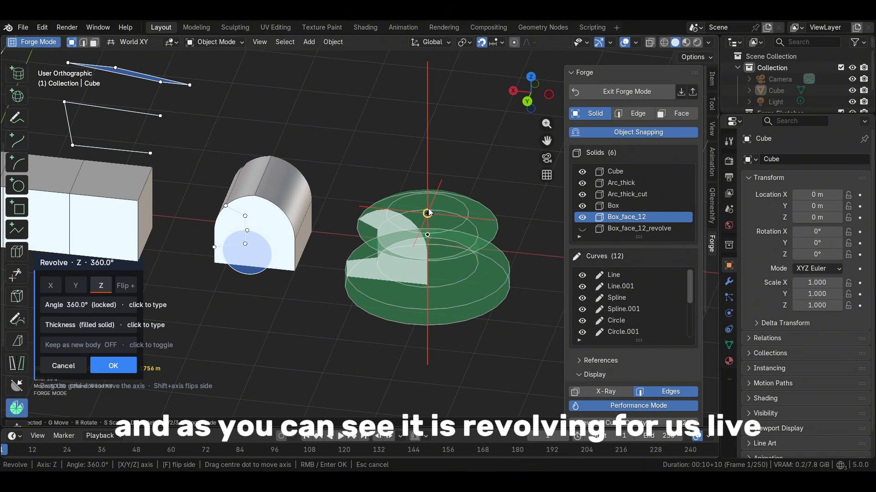
# - Try the revolve with a shifted centre and with the X and Y axes, and return it to the Z axis
pyautogui.moveTo(429, 213); pyautogui.dragTo(461, 222)
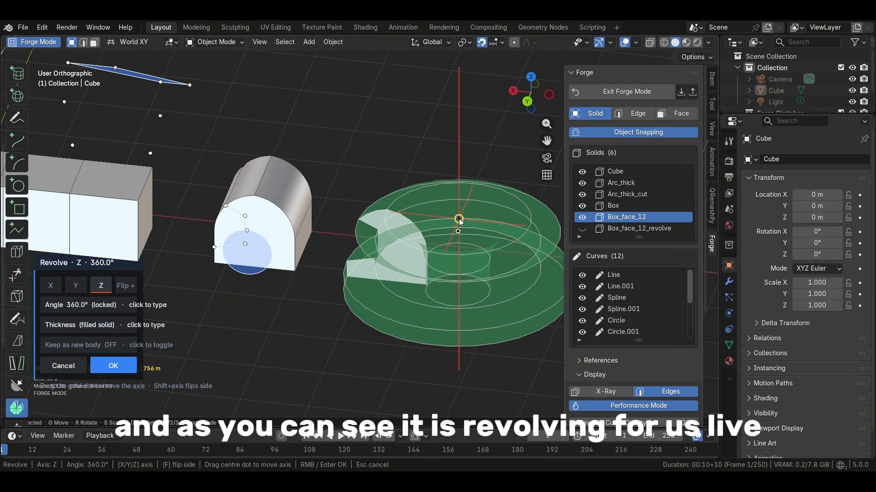
pyautogui.click(51, 287)
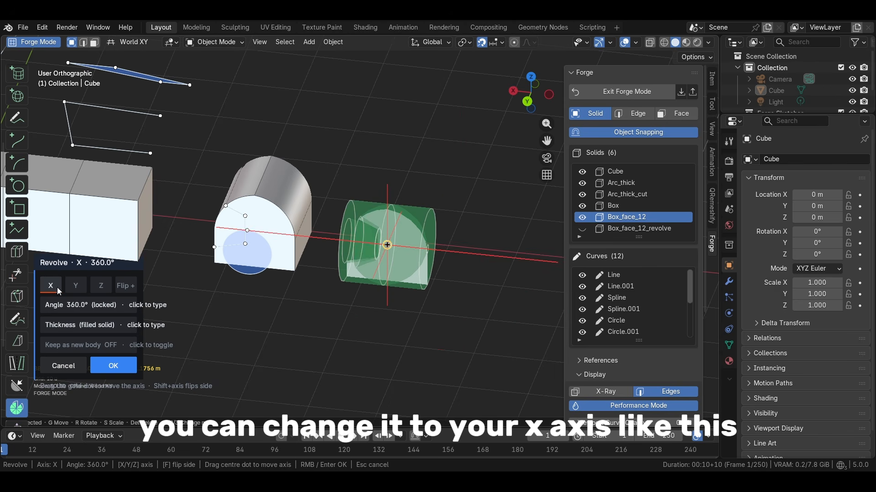
pyautogui.moveTo(228, 175); pyautogui.dragTo(164, 175)
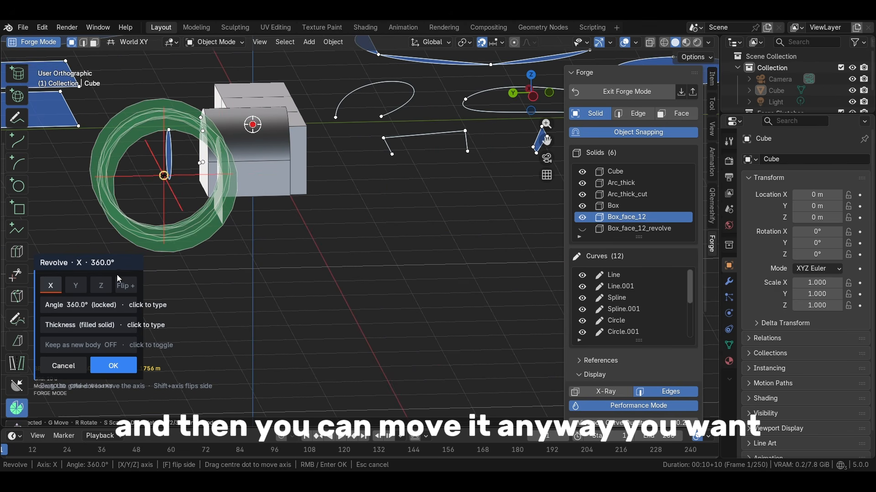
pyautogui.click(74, 286)
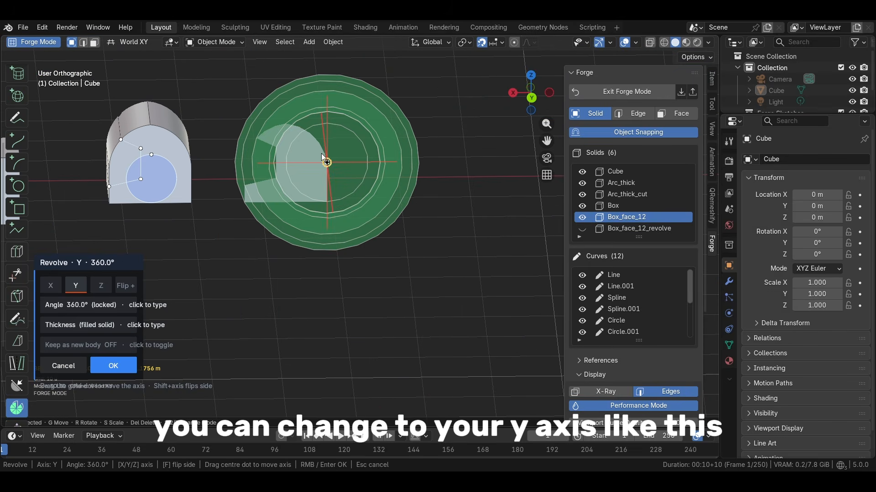
pyautogui.moveTo(326, 161); pyautogui.dragTo(345, 230)
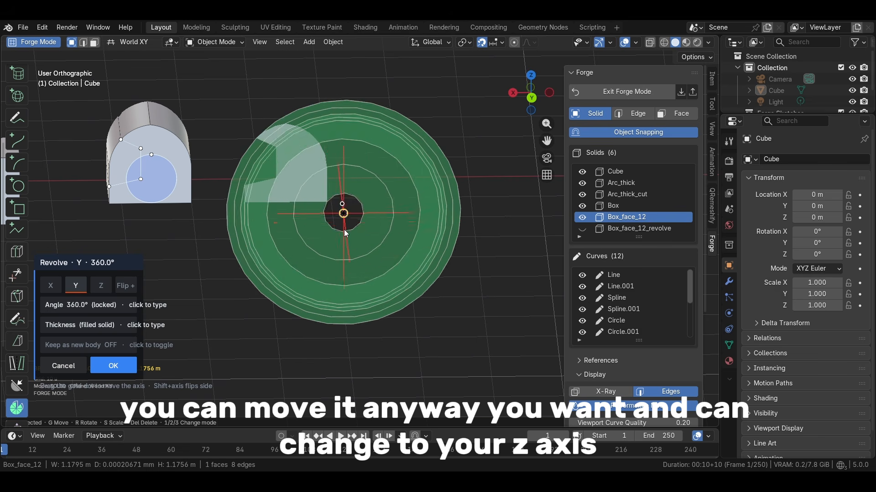
pyautogui.click(101, 285)
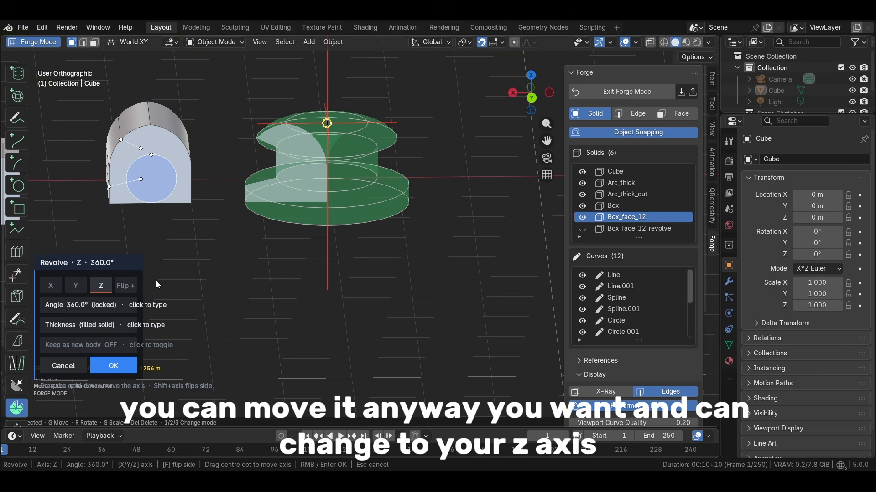
# - Try a thickness of 0.14 m on the revolve of the copied face, and reduce it again
pyautogui.click(79, 325)
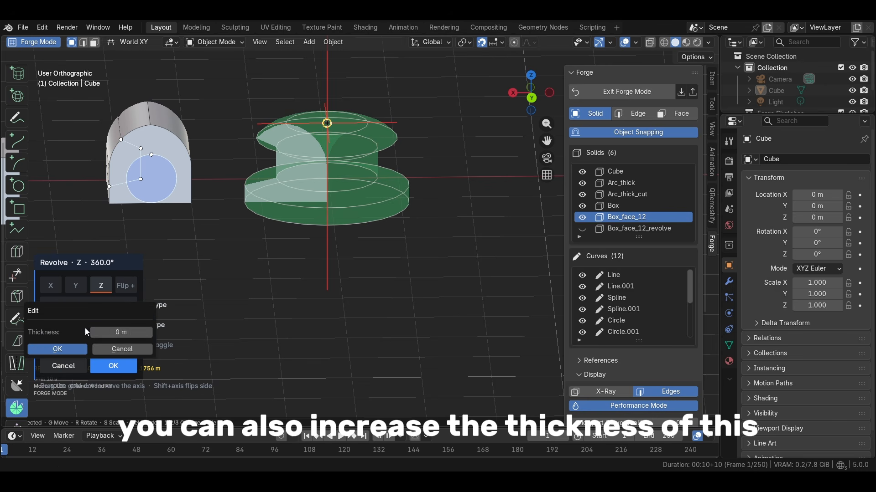
pyautogui.write('140')
pyautogui.press('Return')
pyautogui.click(107, 322)
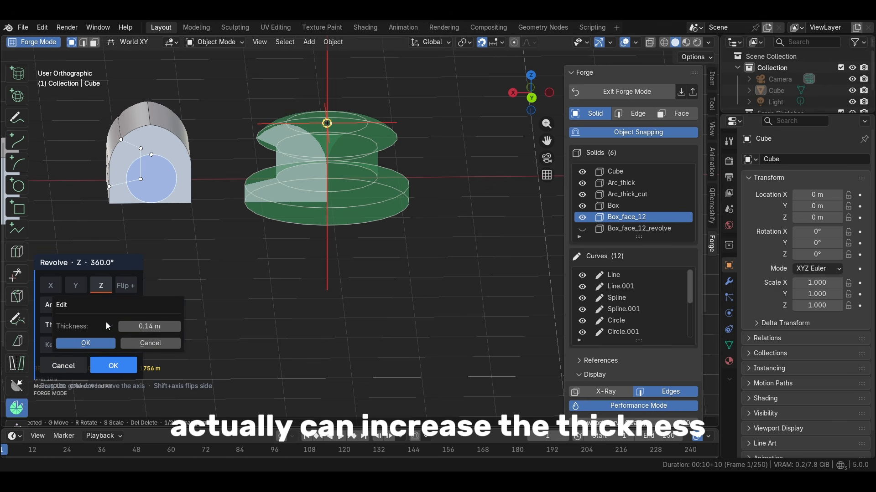
pyautogui.moveTo(149, 327); pyautogui.dragTo(119, 327)
pyautogui.click(115, 345)
# - Set the revolve angle to 90° about the Z axis and apply the revolve
pyautogui.moveTo(209, 292); pyautogui.dragTo(275, 300, button='middle')
pyautogui.click(92, 305)
pyautogui.moveTo(107, 311); pyautogui.dragTo(69, 310)
pyautogui.click(142, 307)
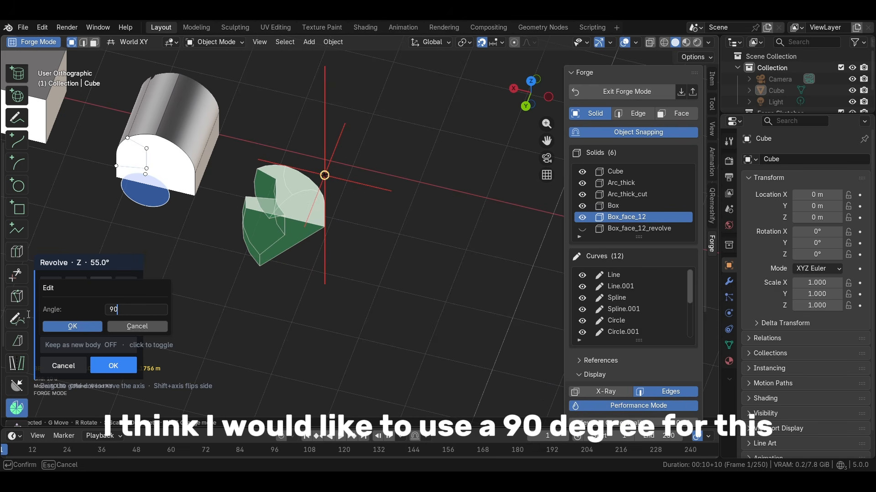
pyautogui.click(71, 327)
pyautogui.moveTo(246, 260); pyautogui.dragTo(294, 214, button='middle')
pyautogui.click(114, 370)
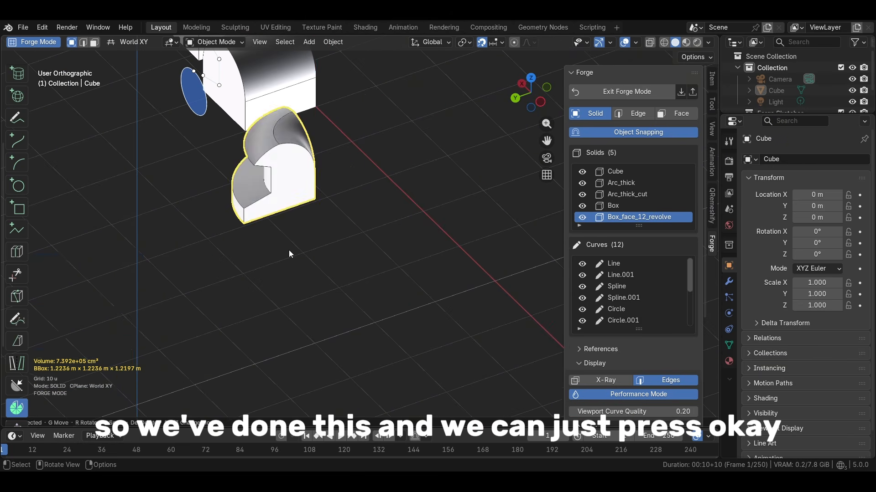
pyautogui.moveTo(289, 250); pyautogui.dragTo(176, 211, button='middle')
pyautogui.moveTo(362, 209); pyautogui.dragTo(436, 195, button='middle')
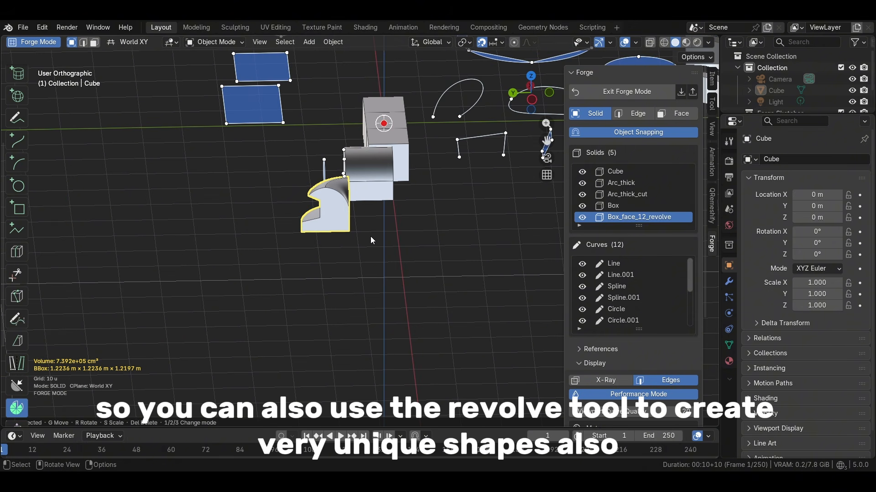
# - Duplicate the arched box's front face in Face mode and place the copy about 3.8 m along negative X, beyond the revolved body
pyautogui.scroll(3, 19, 115)
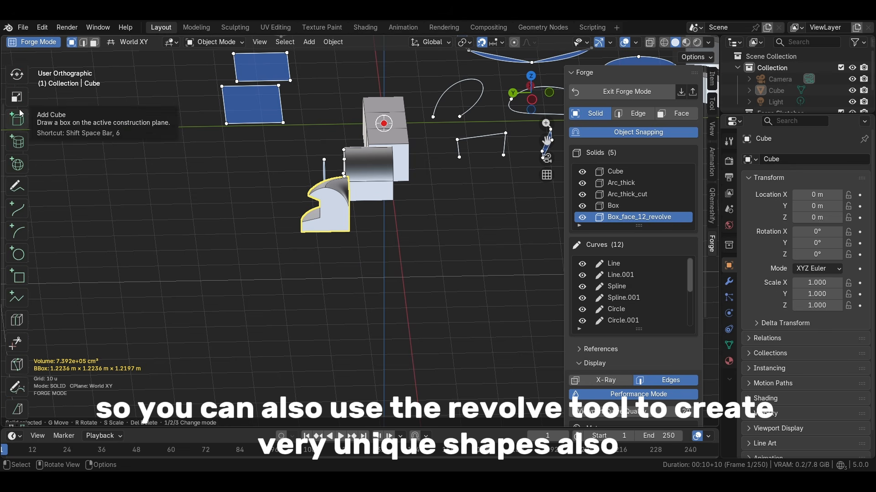
pyautogui.click(18, 78)
pyautogui.scroll(-8, 17, 114)
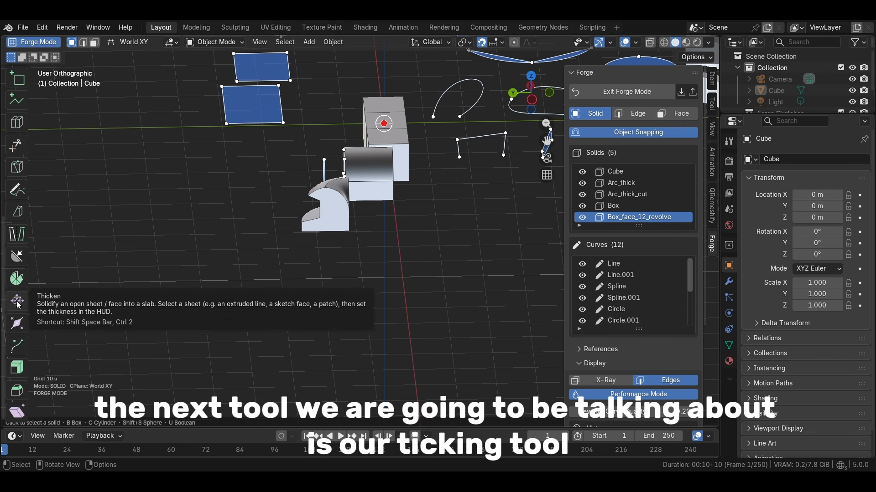
pyautogui.moveTo(235, 307); pyautogui.dragTo(346, 297, button='middle')
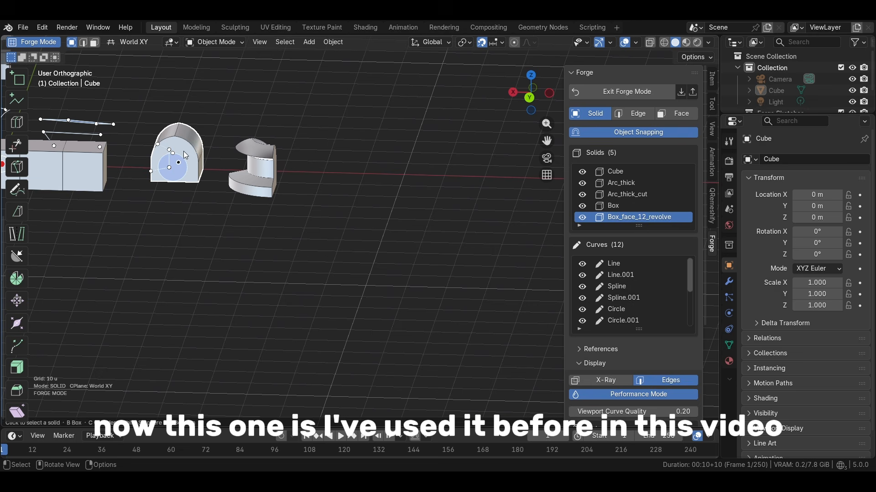
pyautogui.press('3')
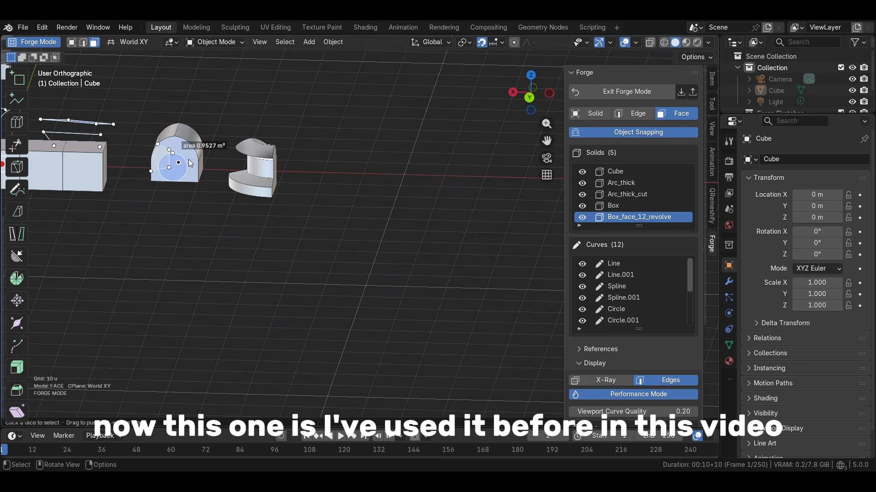
pyautogui.click(187, 157)
pyautogui.hotkey('shift', 'd')
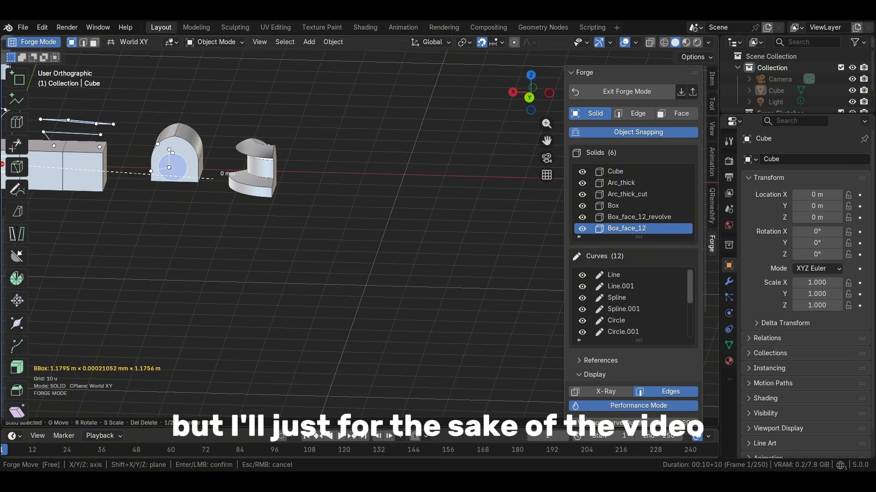
pyautogui.press('x')
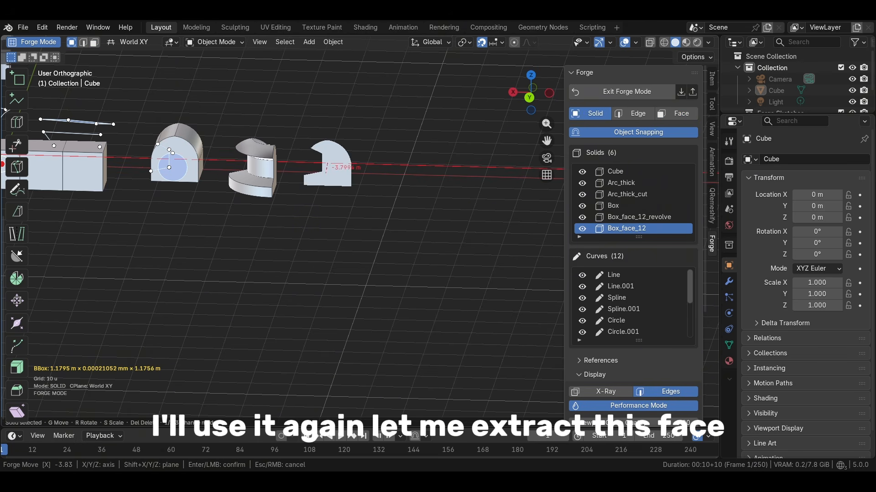
pyautogui.click(329, 176)
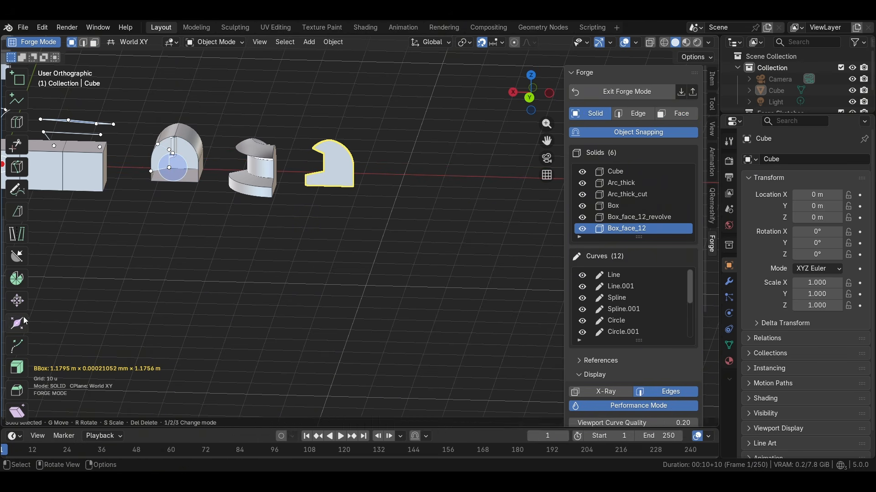
# - Try thickening the copied face with the Thicken tool at a thickness of 0.58 m, and undo it
pyautogui.click(22, 299)
pyautogui.click(346, 177)
pyautogui.moveTo(345, 176); pyautogui.dragTo(256, 255, button='middle')
pyautogui.click(112, 305)
pyautogui.click(82, 284)
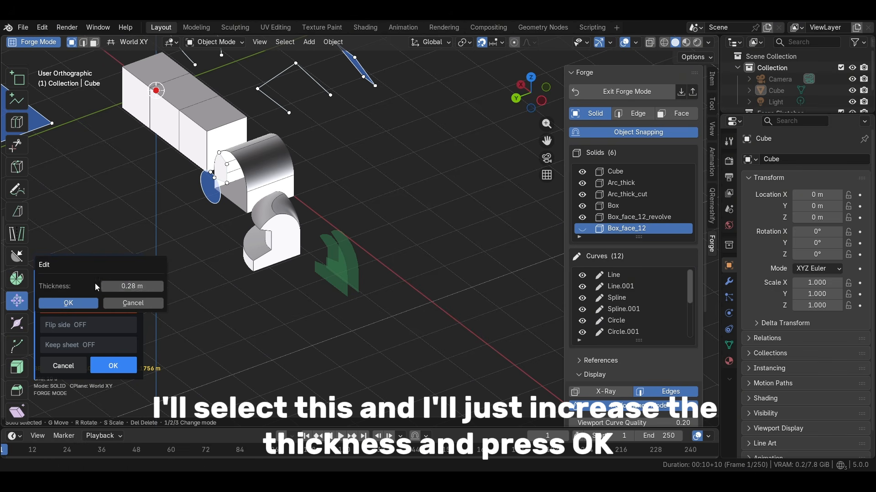
pyautogui.moveTo(132, 286); pyautogui.dragTo(158, 287)
pyautogui.click(68, 303)
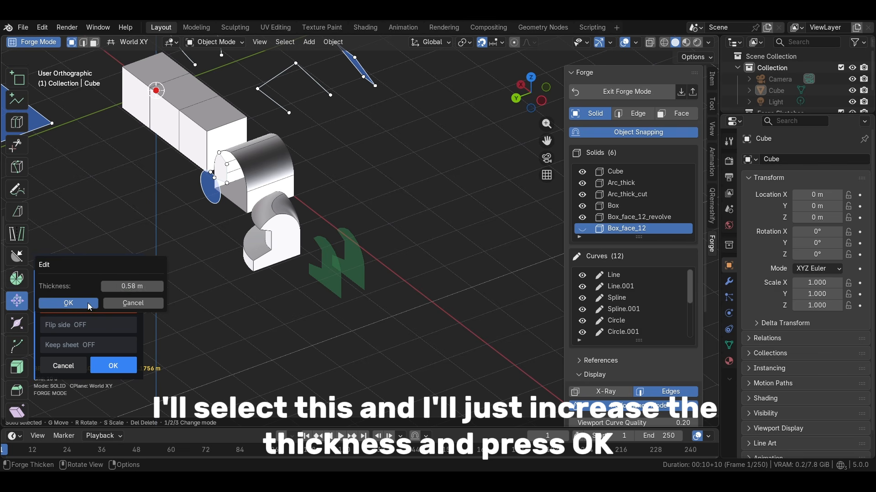
pyautogui.click(120, 365)
pyautogui.moveTo(292, 321); pyautogui.dragTo(344, 292, button='middle')
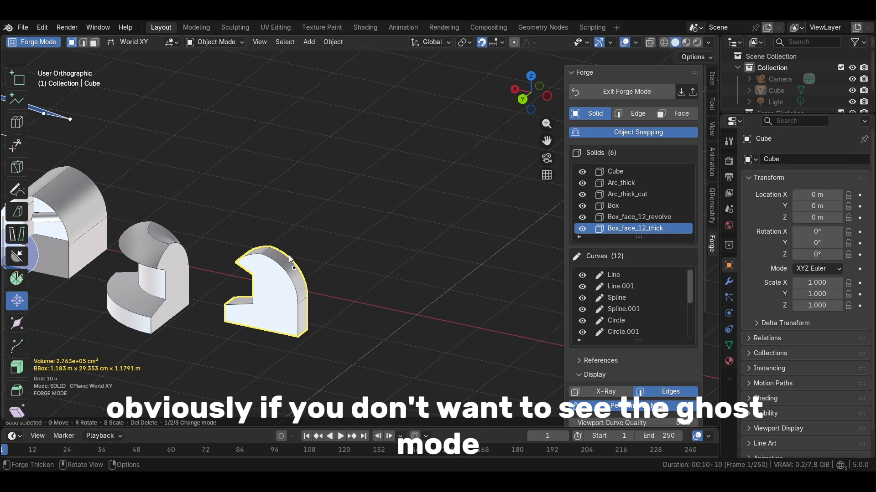
pyautogui.hotkey('ctrl', 'z')
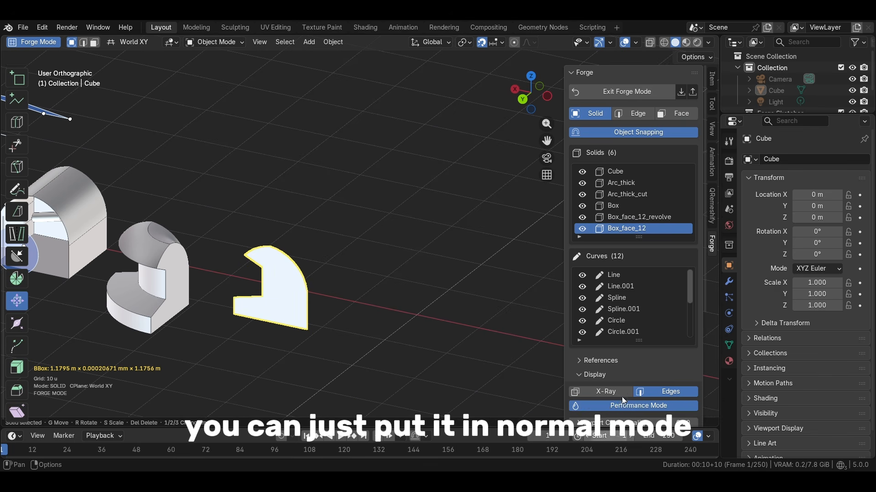
# - Switch the display from Performance Mode to Normal Mode and set the viewport curve quality to 1.00
pyautogui.click(609, 406)
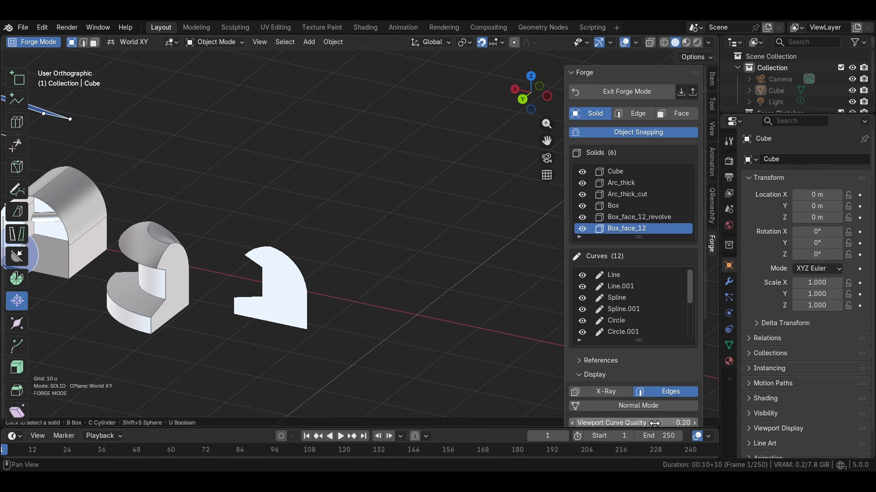
pyautogui.click(634, 423)
pyautogui.write('1')
pyautogui.press('Return')
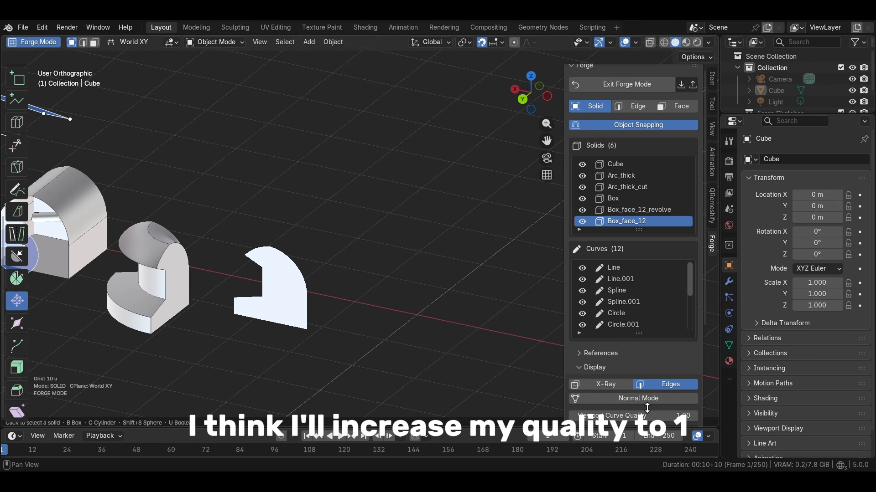
# - Thicken the copied face into a solid with a thickness of 580 mm
pyautogui.click(288, 305)
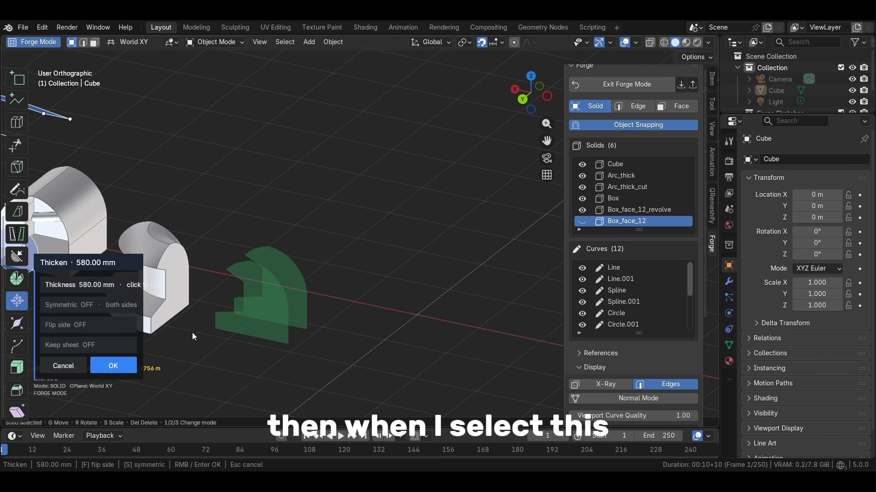
pyautogui.click(110, 366)
pyautogui.moveTo(114, 363); pyautogui.dragTo(198, 340, button='middle')
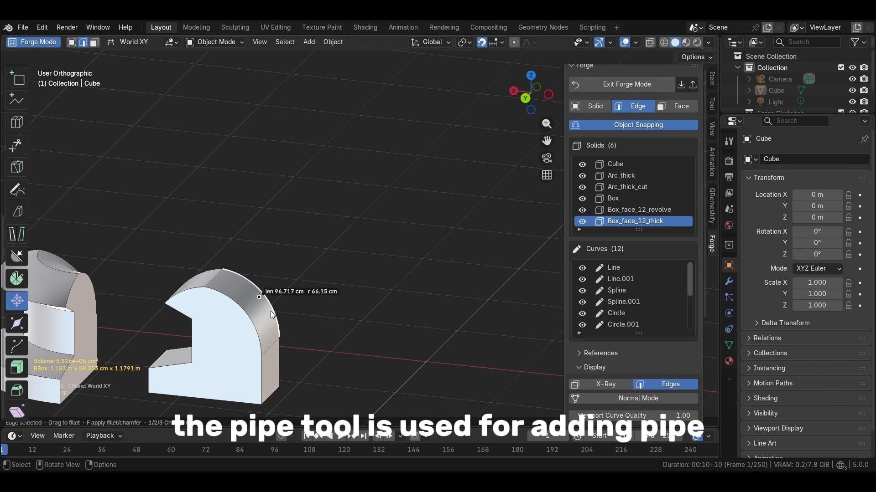
# - Select the arch edges and the straight vertical edge of the thickened body's front face in Edge mode
pyautogui.click(245, 314)
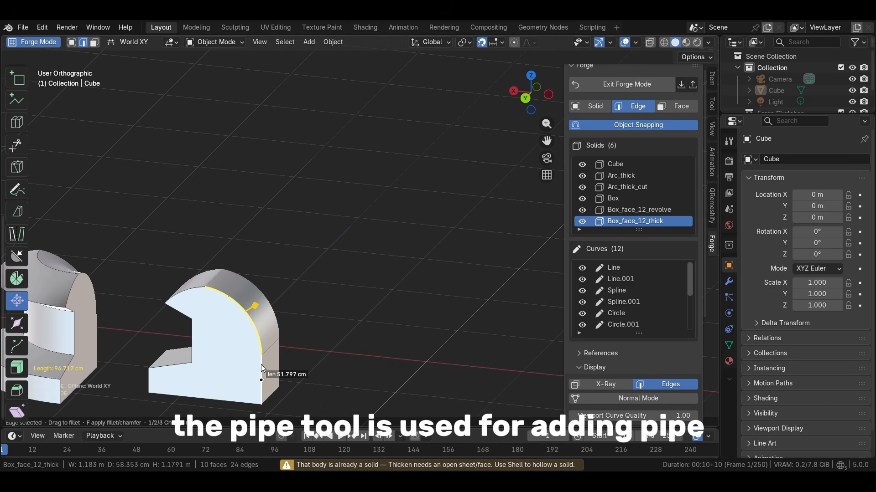
pyautogui.click(73, 215)
pyautogui.scroll(10, 21, 191)
pyautogui.click(24, 88)
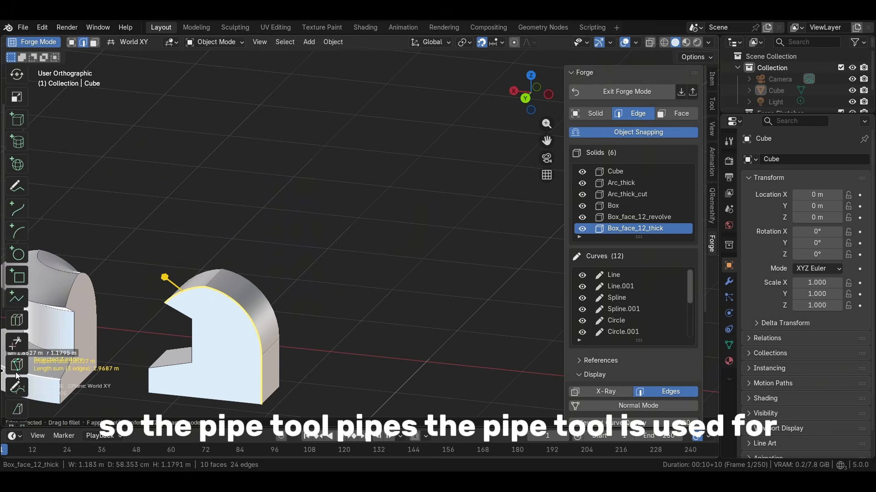
pyautogui.scroll(-4, 15, 362)
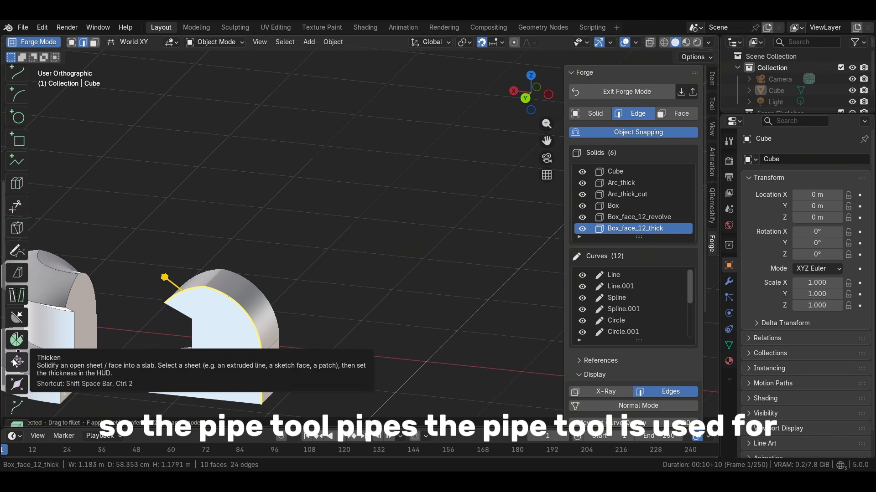
pyautogui.scroll(-2, 15, 362)
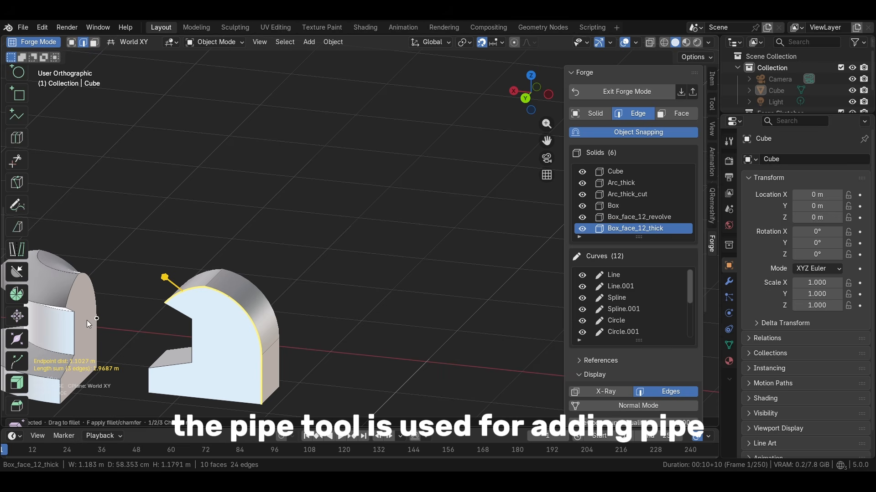
# - Try adding a circular pipe along only the short upper arch edge of the thickened body, and undo it
pyautogui.click(15, 339)
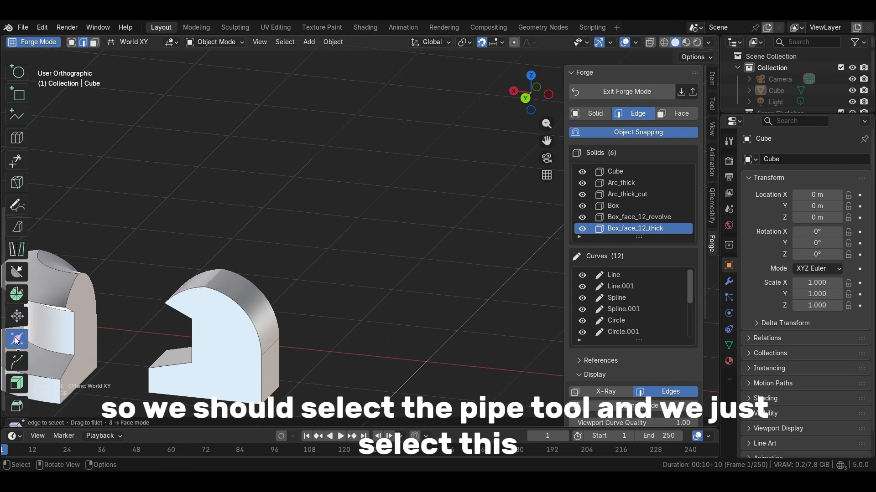
pyautogui.click(201, 292)
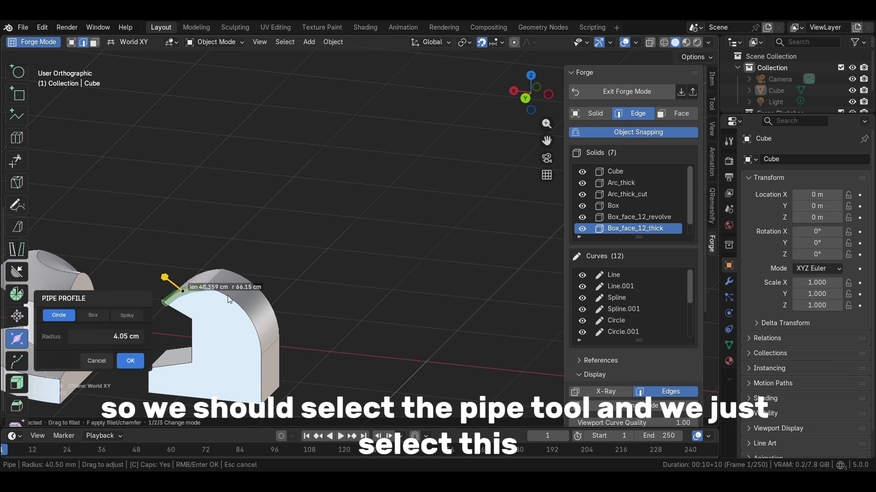
pyautogui.moveTo(228, 296); pyautogui.dragTo(265, 310)
pyautogui.rightClick(264, 310)
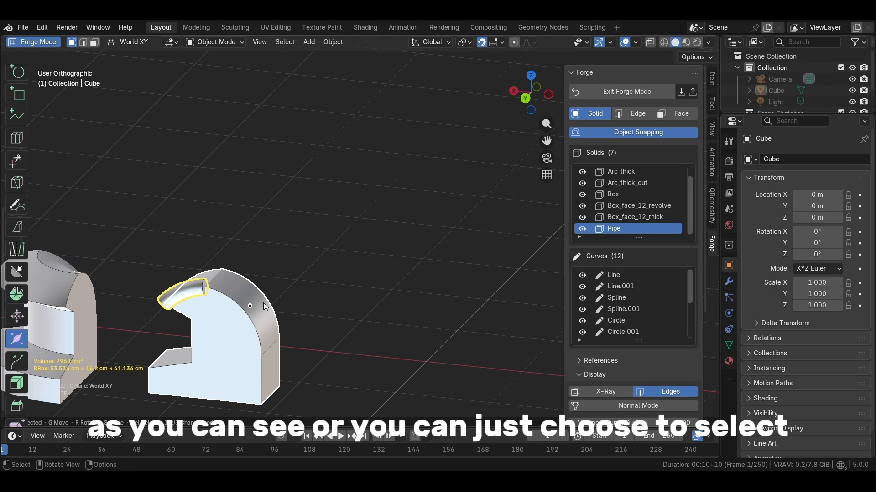
pyautogui.hotkey('ctrl', 'z')
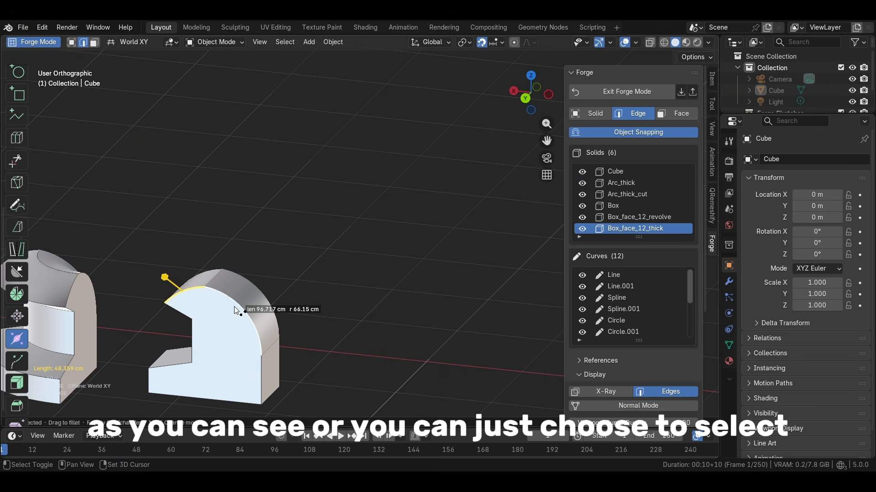
# - Add one circular pipe along both arch edges and the adjoining vertical edge of the thickened body's front face
pyautogui.scroll(12, 24, 122)
pyautogui.click(18, 83)
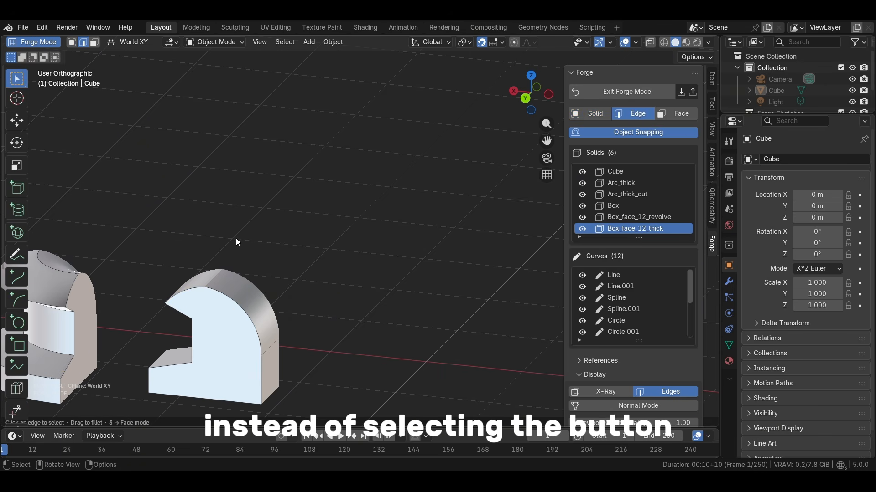
pyautogui.click(184, 290)
pyautogui.keyDown('shift'); pyautogui.click(237, 305); pyautogui.keyUp('shift')
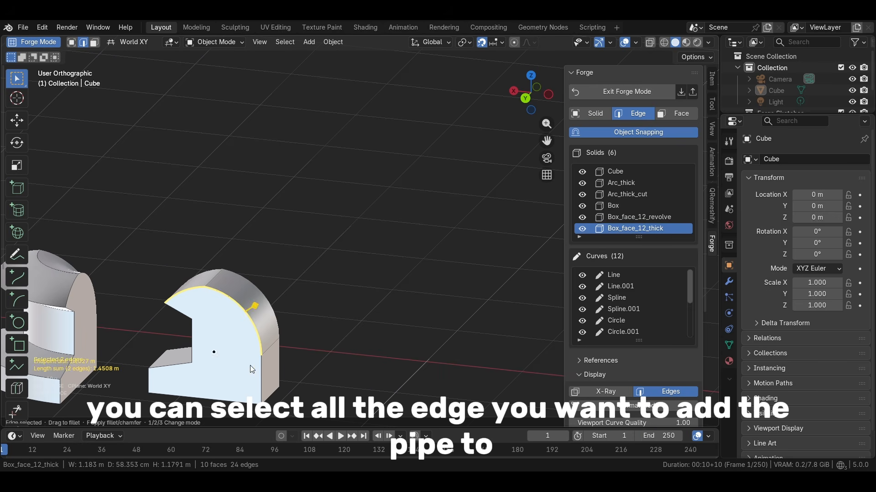
pyautogui.keyDown('shift'); pyautogui.click(258, 377); pyautogui.keyUp('shift')
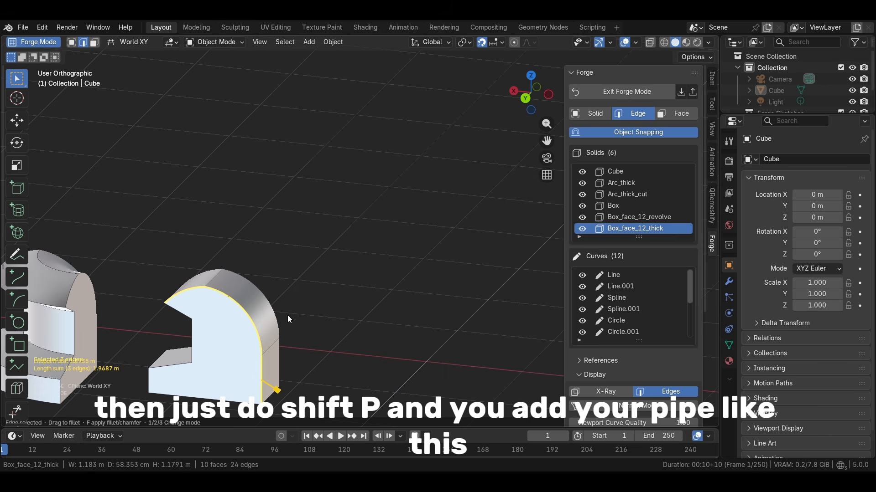
pyautogui.hotkey('shift', 'p')
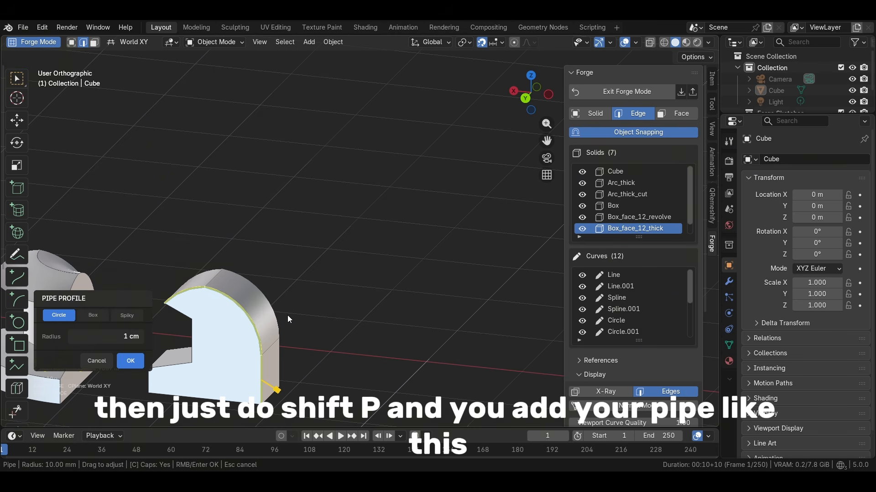
pyautogui.moveTo(288, 316); pyautogui.dragTo(346, 325)
pyautogui.click(346, 325)
pyautogui.click(133, 361)
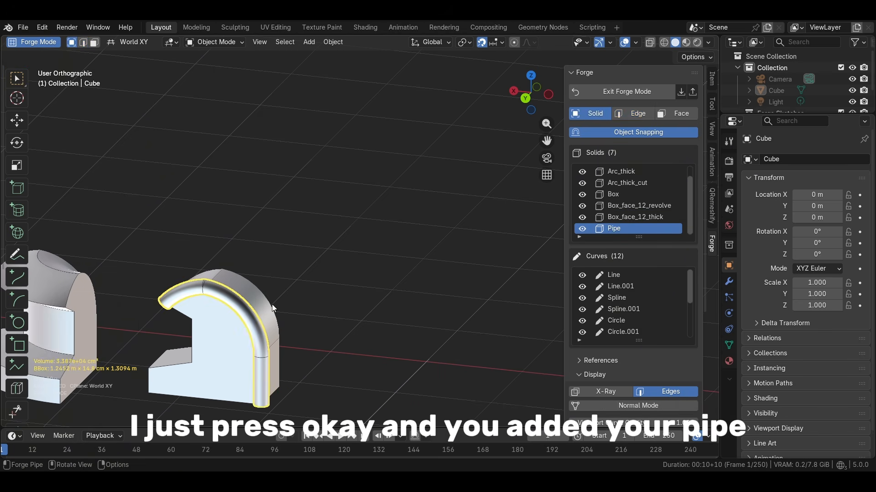
pyautogui.moveTo(272, 305)
pyautogui.mouseDown(button='middle')
pyautogui.moveTo(229, 299)
pyautogui.moveTo(264, 303)
pyautogui.mouseUp(button='middle')
# - Subtract the pipe from the thickened body with a Boolean, without keeping the tool body
pyautogui.scroll(-5, 16, 274)
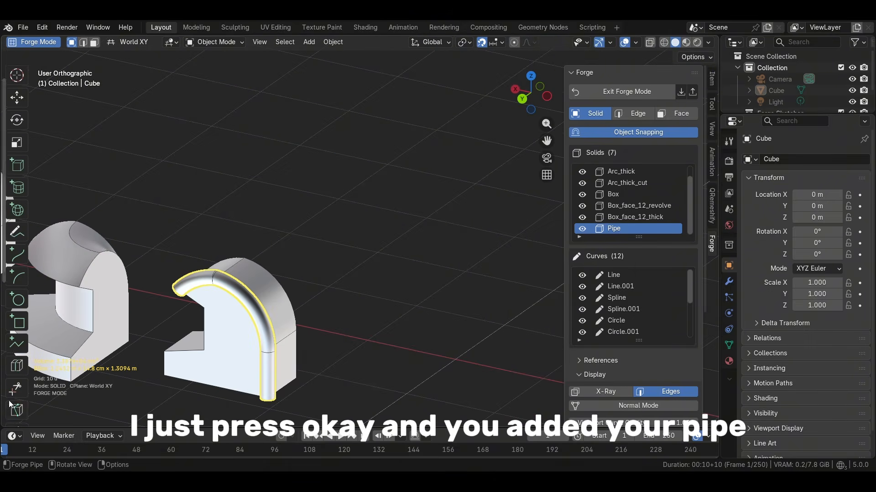
pyautogui.click(17, 363)
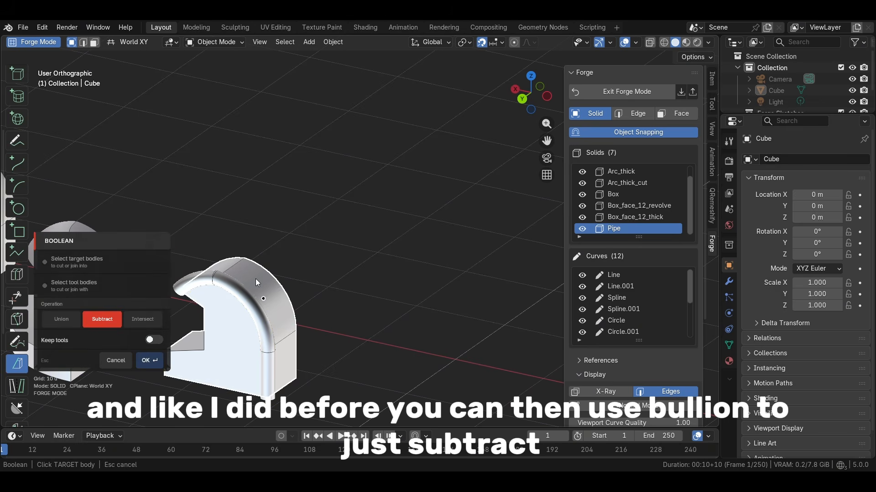
pyautogui.click(255, 279)
pyautogui.click(254, 303)
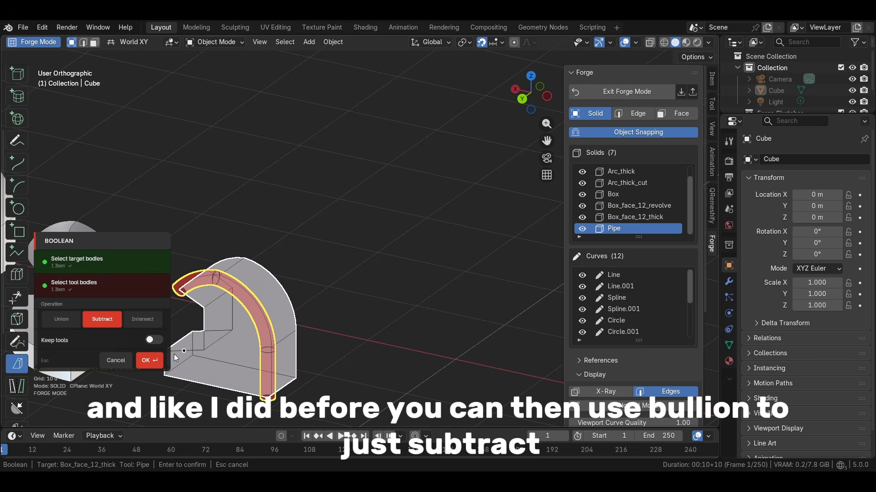
pyautogui.click(151, 364)
pyautogui.moveTo(318, 364); pyautogui.dragTo(316, 335, button='middle')
pyautogui.scroll(-3, 300, 322)
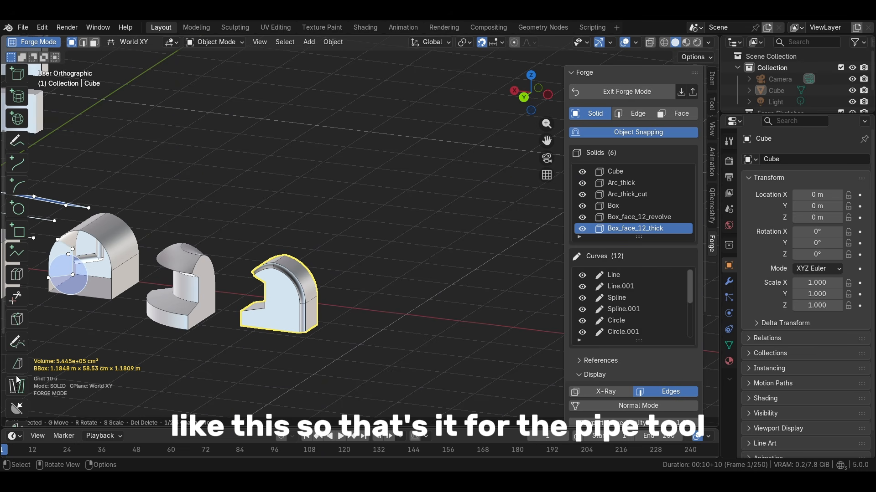
# - Sketch a circle about 3.89 m in diameter on the ground plane beside the grooved body
pyautogui.scroll(-5, 17, 380)
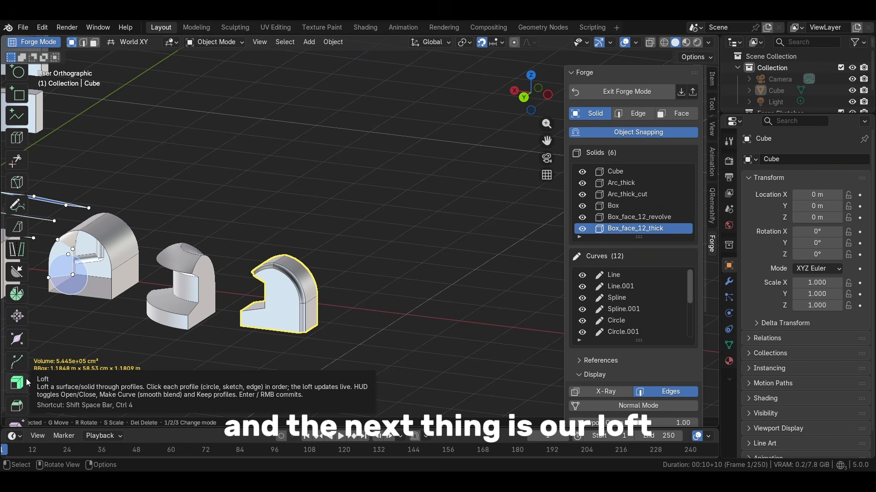
pyautogui.click(19, 72)
pyautogui.keyDown('shift'); pyautogui.moveTo(398, 336); pyautogui.dragTo(295, 318, button='middle'); pyautogui.keyUp('shift')
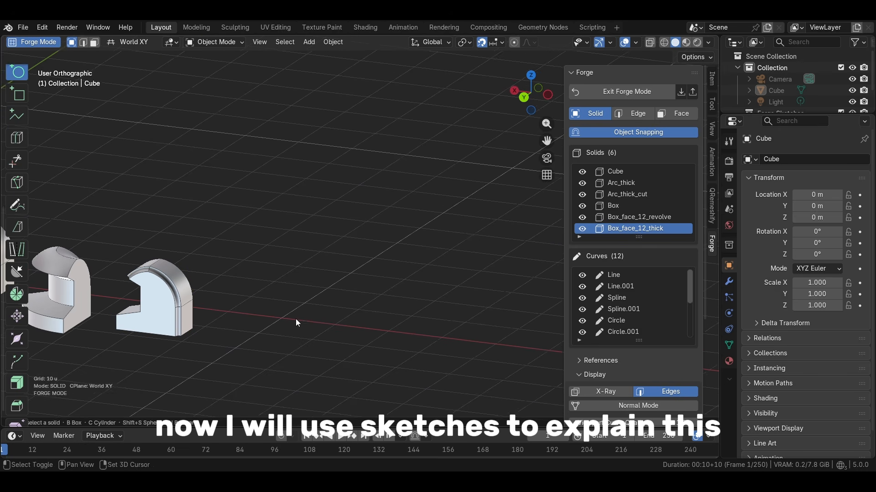
pyautogui.moveTo(348, 341); pyautogui.dragTo(369, 352)
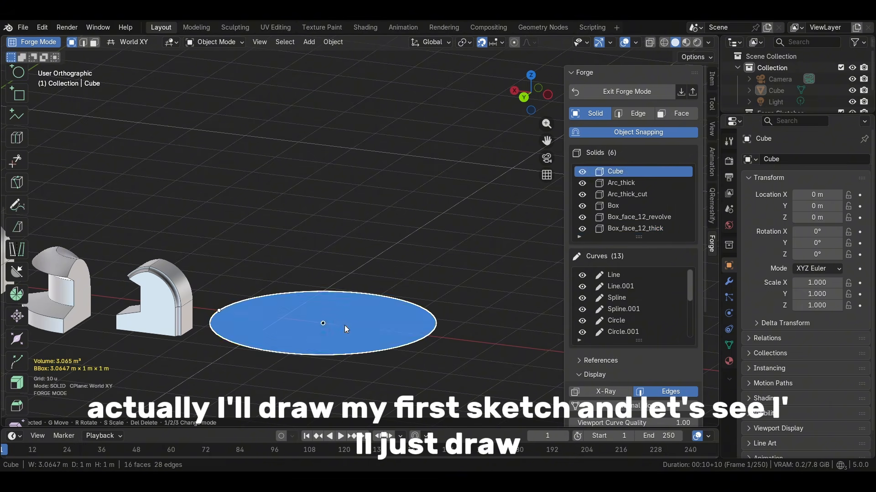
pyautogui.click(319, 319)
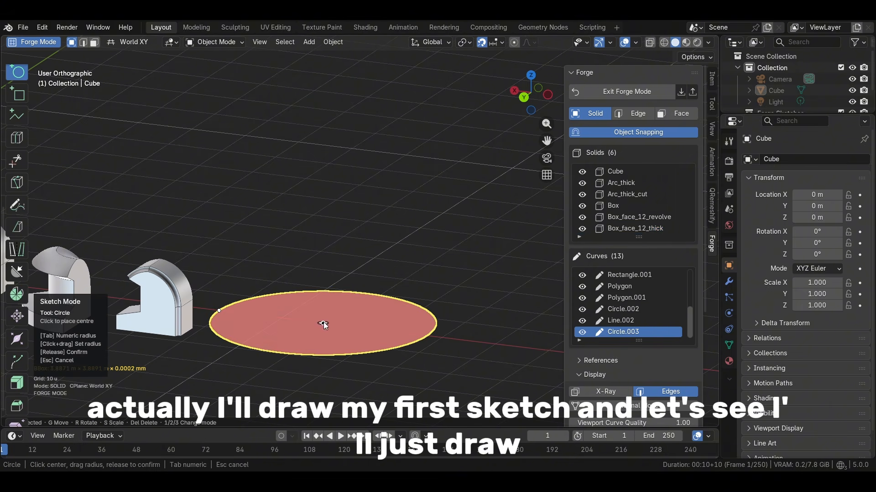
pyautogui.click(18, 95)
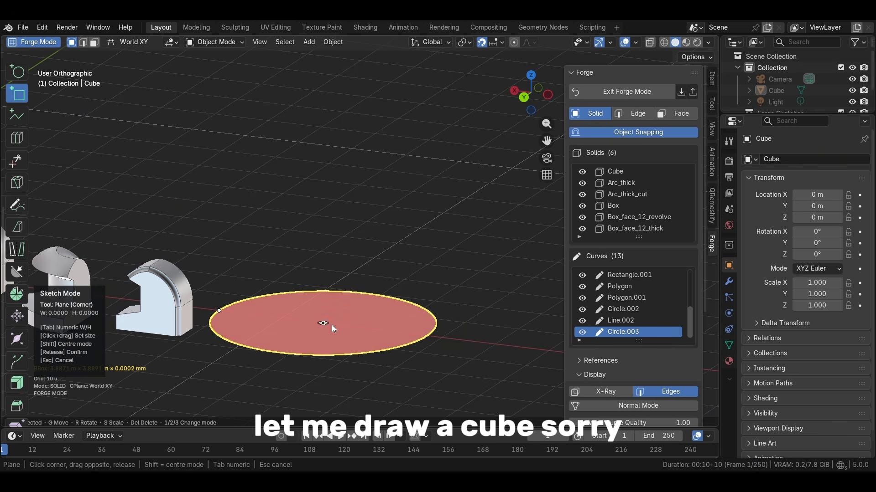
pyautogui.moveTo(264, 310); pyautogui.dragTo(259, 311)
pyautogui.hotkey('ctrl', 'z')
# - Draw a four-sided polygon with sides of about 2.75 m centred inside the circle and raise it above the circle
pyautogui.click(17, 116)
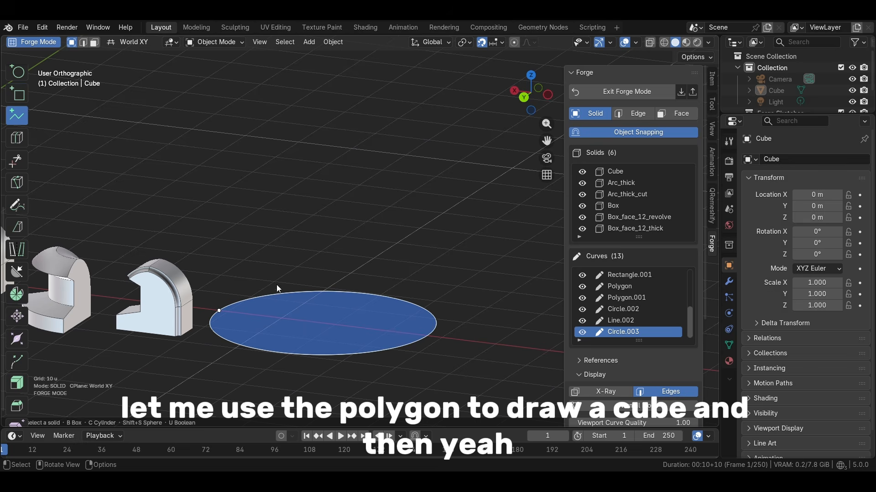
pyautogui.moveTo(323, 323); pyautogui.dragTo(217, 312)
pyautogui.moveTo(341, 288); pyautogui.dragTo(308, 291, button='middle')
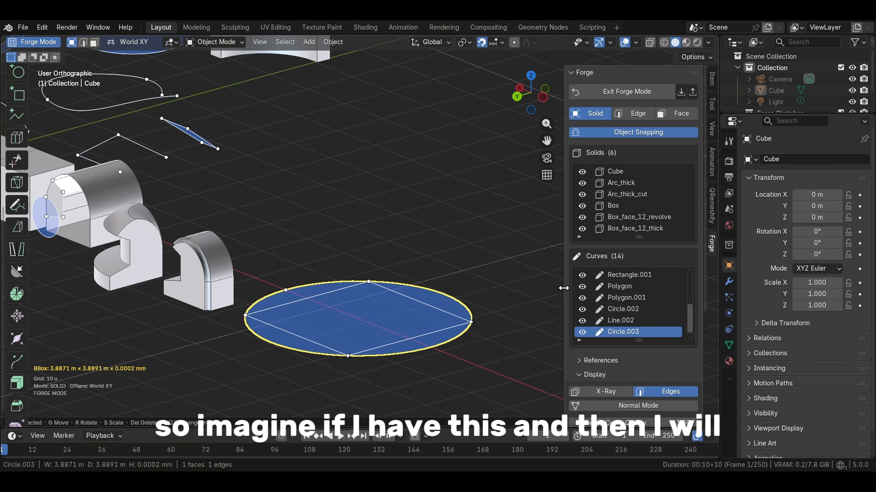
pyautogui.scroll(-1, 624, 322)
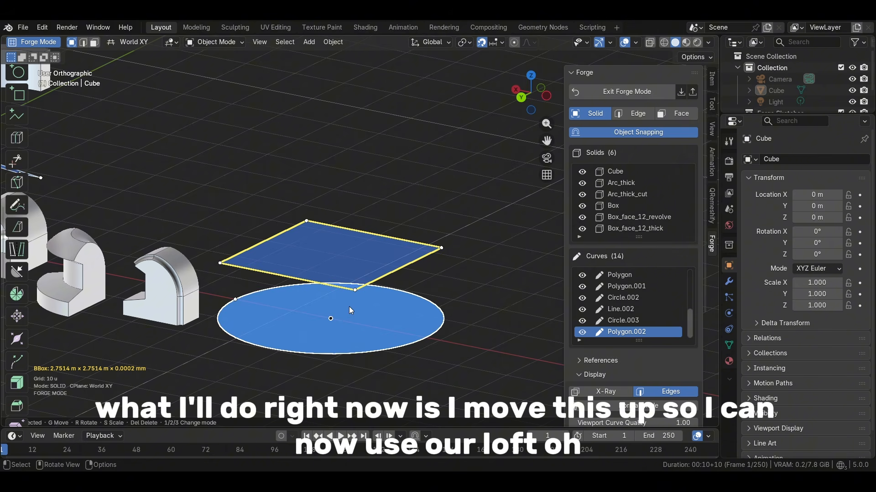
pyautogui.moveTo(349, 307); pyautogui.dragTo(359, 307, button='middle')
pyautogui.scroll(-1, 359, 306)
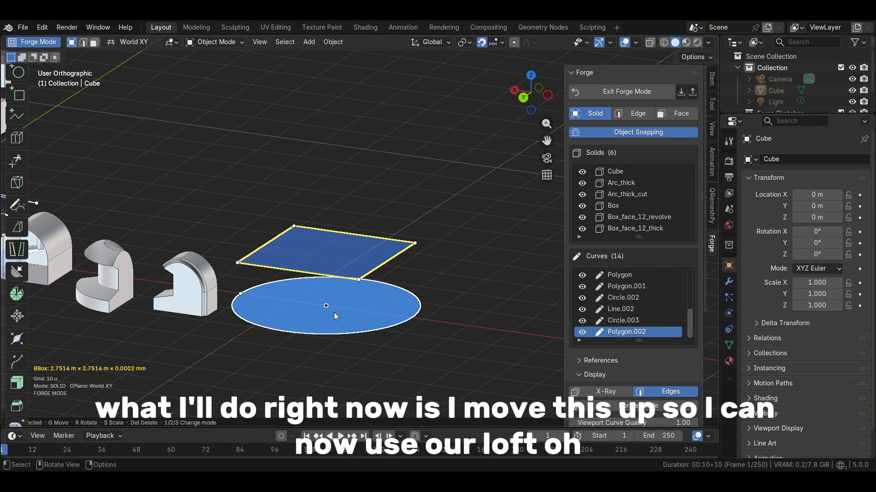
# - Loft from the raised square to the circle as a closed solid with Make Curve and Keep profiles off
pyautogui.click(21, 373)
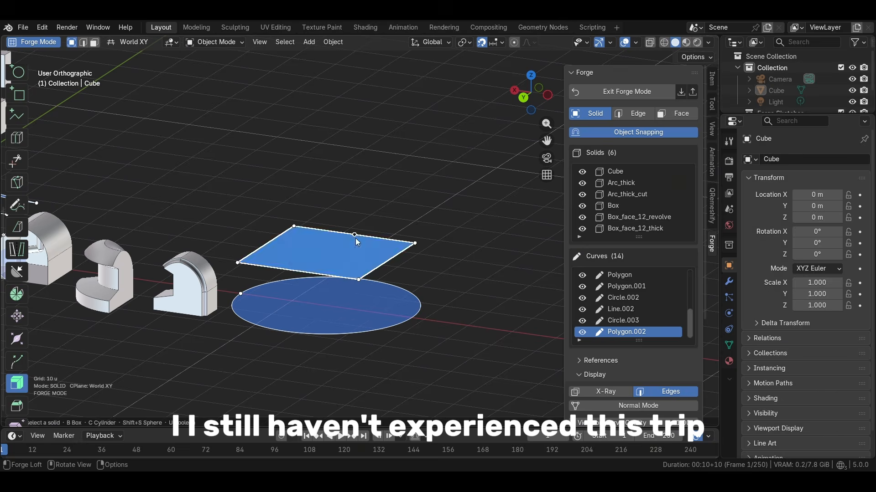
pyautogui.click(399, 254)
pyautogui.click(408, 320)
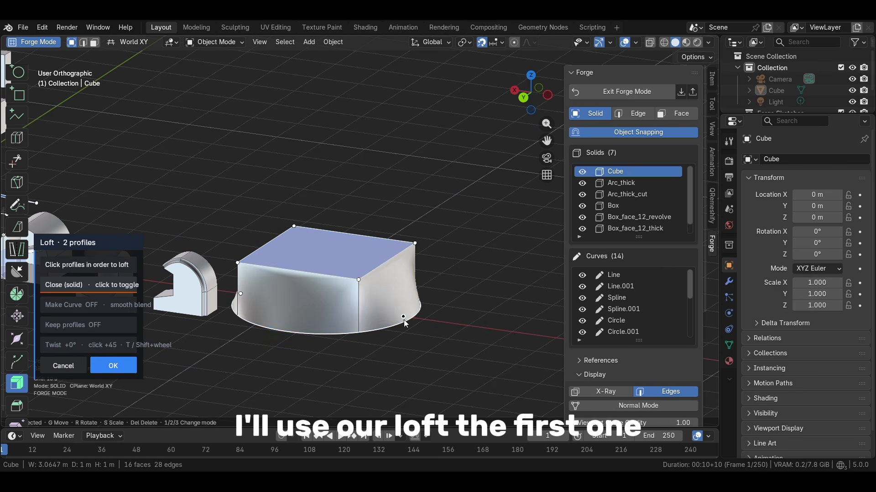
pyautogui.moveTo(408, 320); pyautogui.dragTo(449, 322, button='middle')
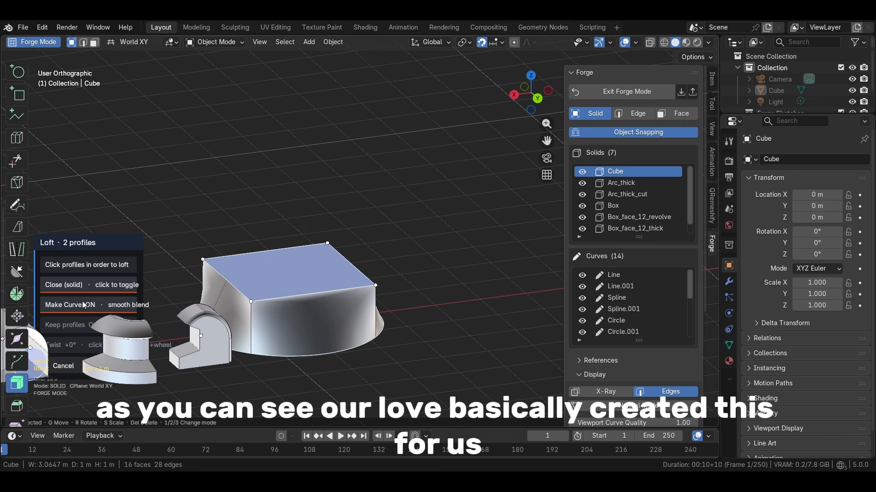
pyautogui.moveTo(241, 308); pyautogui.dragTo(201, 315, button='middle')
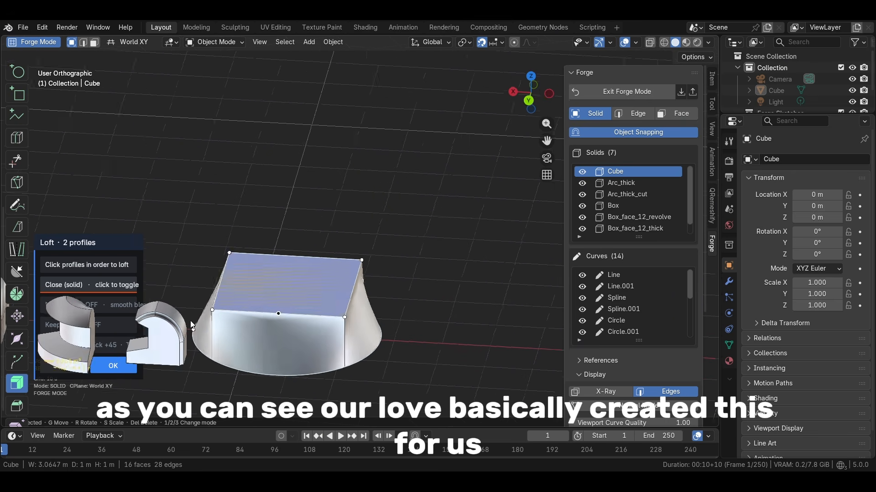
pyautogui.scroll(-5, 190, 326)
pyautogui.keyDown('shift'); pyautogui.moveTo(192, 354); pyautogui.dragTo(149, 290, button='middle'); pyautogui.keyUp('shift')
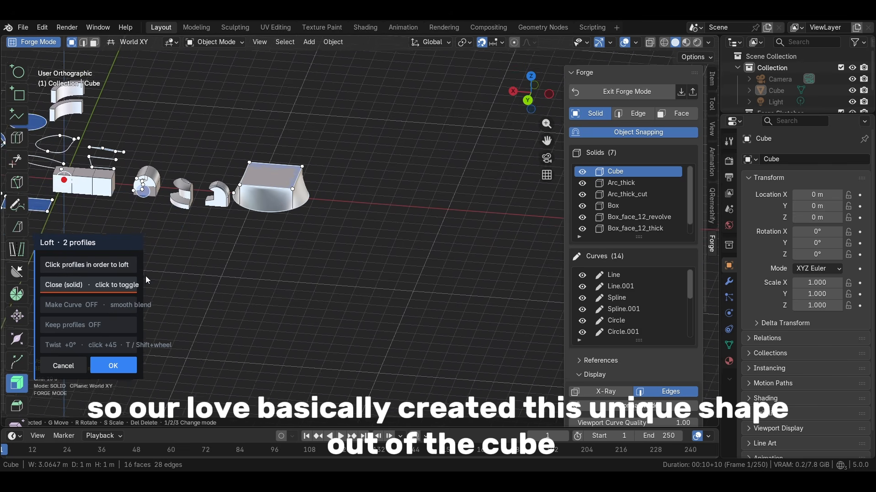
pyautogui.scroll(1, 150, 273)
pyautogui.click(113, 366)
# - Fillet one straight top edge of the lofted solid with a radius of about 718.28 mm and switch the display to Performance Mode
pyautogui.moveTo(232, 295); pyautogui.dragTo(217, 240, button='middle')
pyautogui.keyDown('shift'); pyautogui.moveTo(251, 206); pyautogui.dragTo(344, 286, button='middle'); pyautogui.keyUp('shift')
pyautogui.scroll(2, 354, 242)
pyautogui.press('2')
pyautogui.click(326, 152)
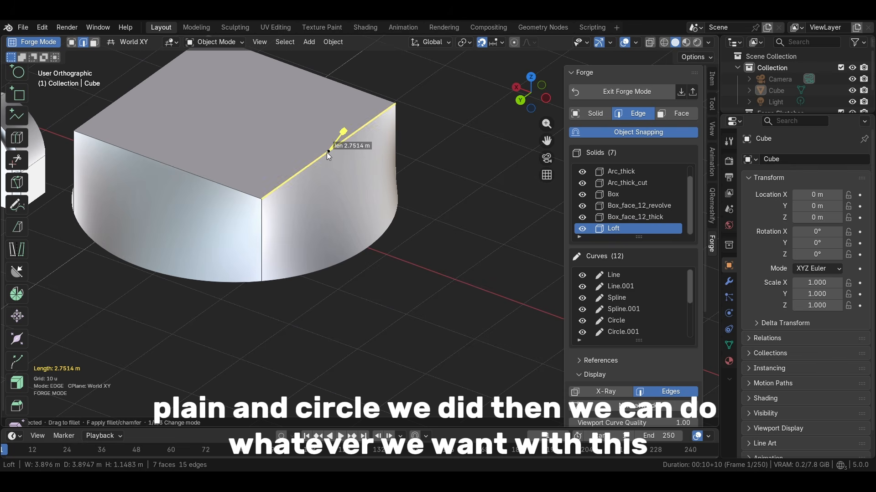
pyautogui.moveTo(326, 152); pyautogui.dragTo(274, 179)
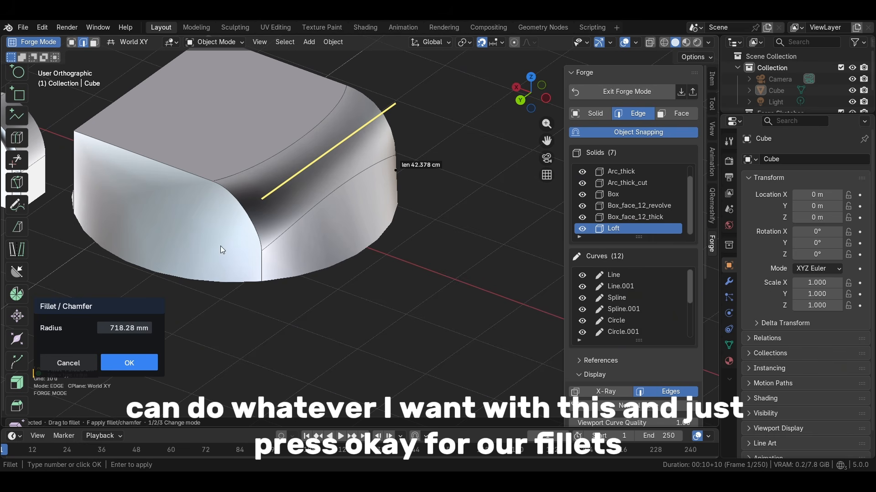
pyautogui.click(135, 357)
pyautogui.moveTo(235, 311); pyautogui.dragTo(410, 297, button='middle')
pyautogui.click(651, 407)
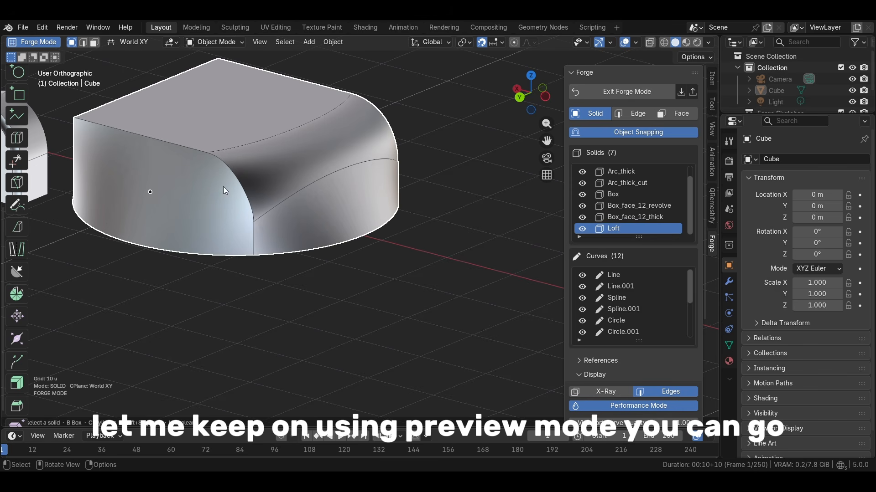
# - Try filleting the curved side edge of the rounded top with a radius of about 125.83 mm
pyautogui.press('2')
pyautogui.click(239, 184)
pyautogui.moveTo(239, 185); pyautogui.dragTo(241, 239)
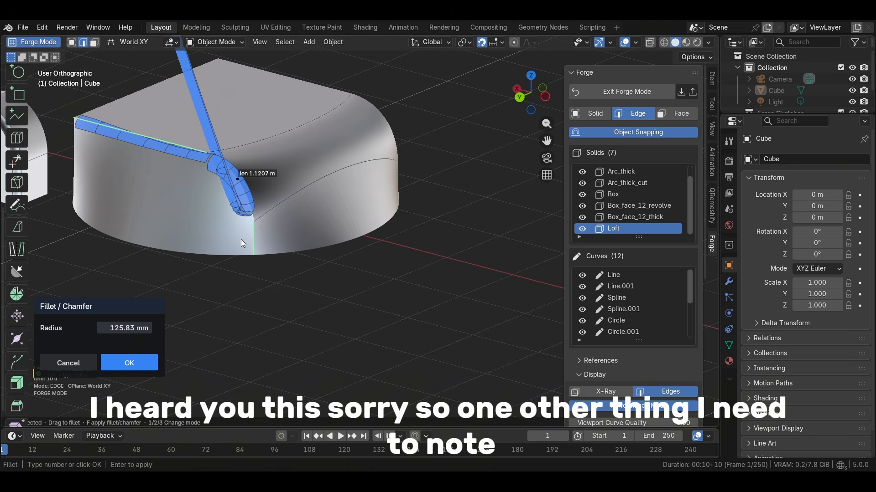
pyautogui.press('Return')
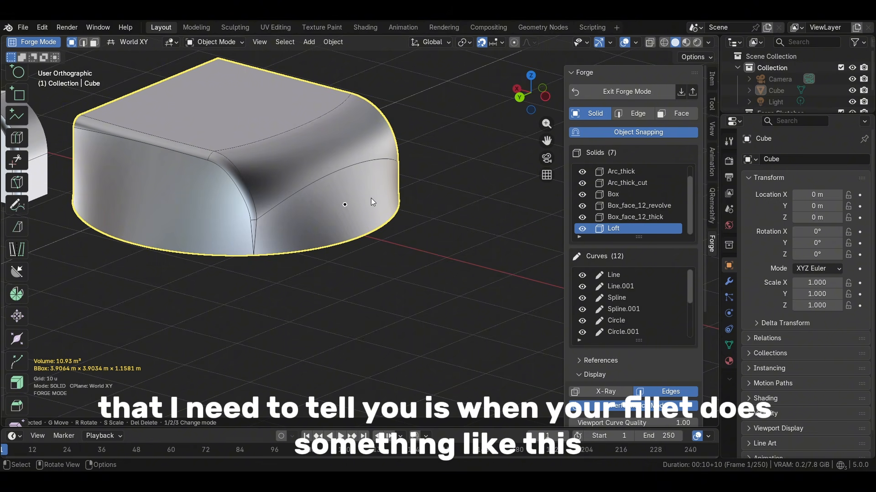
# - Try the fillet on the same curved side edge again with a radius of about 143.67 mm
pyautogui.press('2')
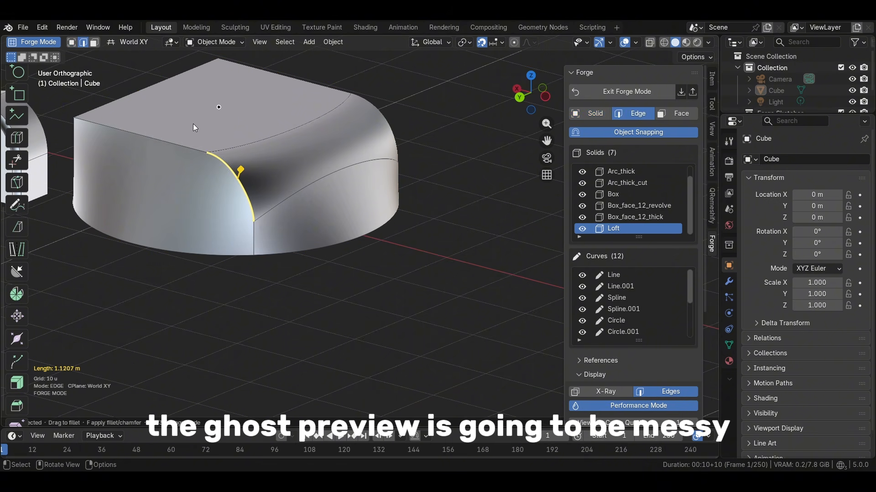
pyautogui.click(243, 193)
pyautogui.moveTo(240, 171); pyautogui.dragTo(280, 168)
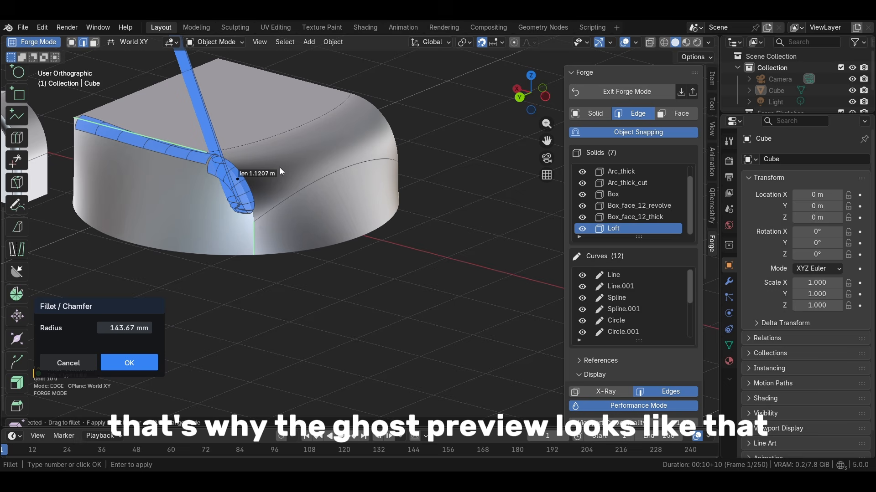
pyautogui.click(130, 360)
# - Fillet the top edge of the lofted solid on the side opposite the first large fillet
pyautogui.moveTo(129, 361); pyautogui.dragTo(363, 183, button='middle')
pyautogui.press('2')
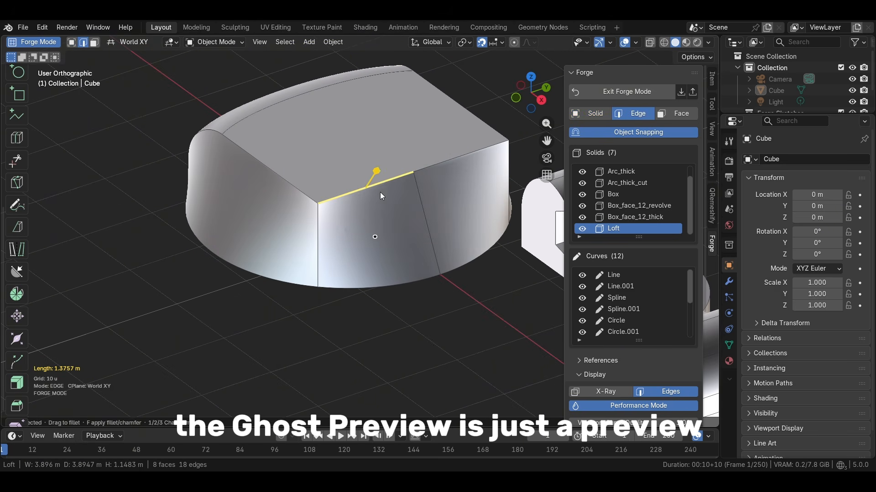
pyautogui.press('f')
pyautogui.click(139, 357)
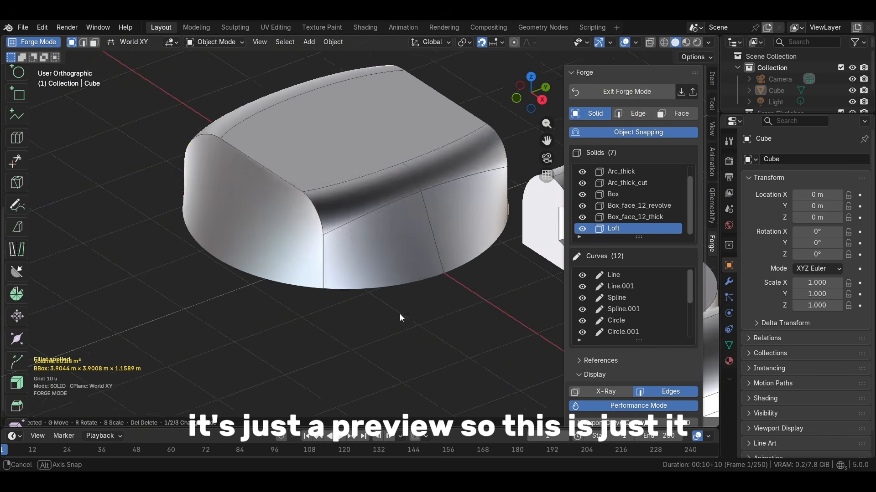
# - Fillet the straight top edge between the two large fillets with a radius of about 177.35 mm and inspect its corner
pyautogui.moveTo(399, 313); pyautogui.dragTo(391, 181, button='middle')
pyautogui.press('2')
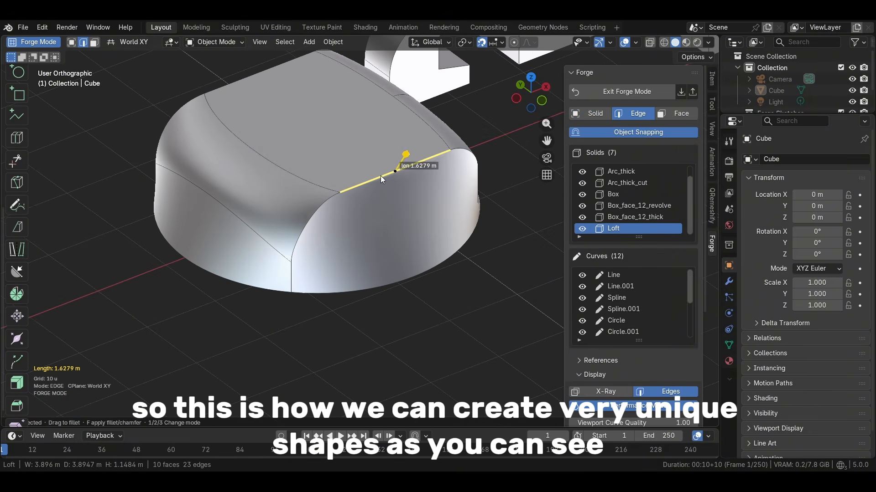
pyautogui.press('f')
pyautogui.moveTo(406, 200)
pyautogui.mouseDown()
pyautogui.moveTo(393, 193)
pyautogui.moveTo(404, 201)
pyautogui.mouseUp()
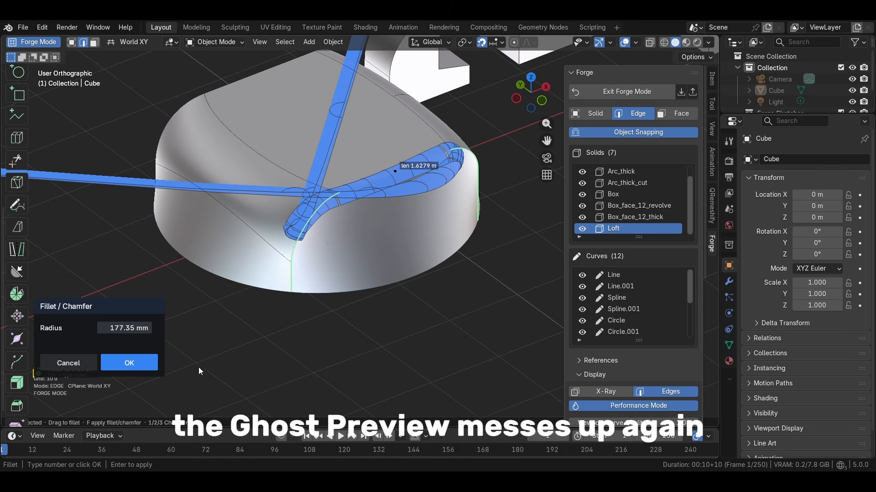
pyautogui.click(133, 363)
pyautogui.scroll(3, 295, 279)
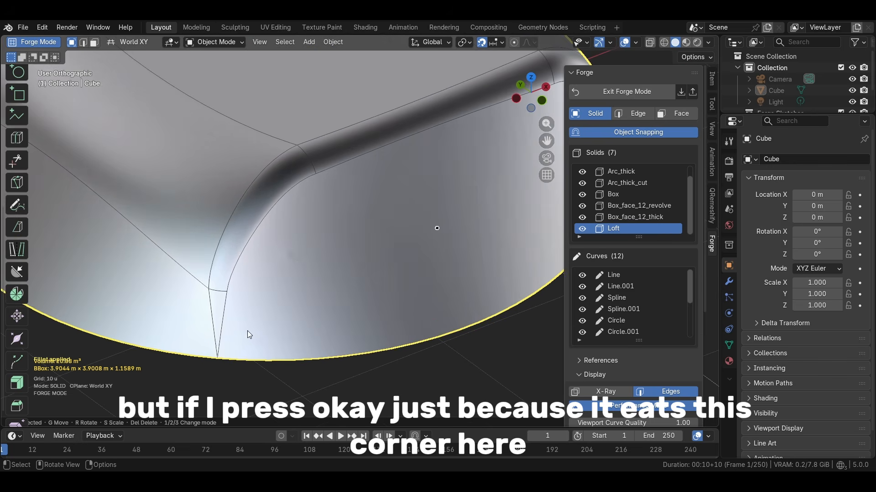
pyautogui.scroll(-4, 226, 364)
pyautogui.moveTo(236, 332); pyautogui.dragTo(329, 263, button='middle')
pyautogui.scroll(-5, 327, 261)
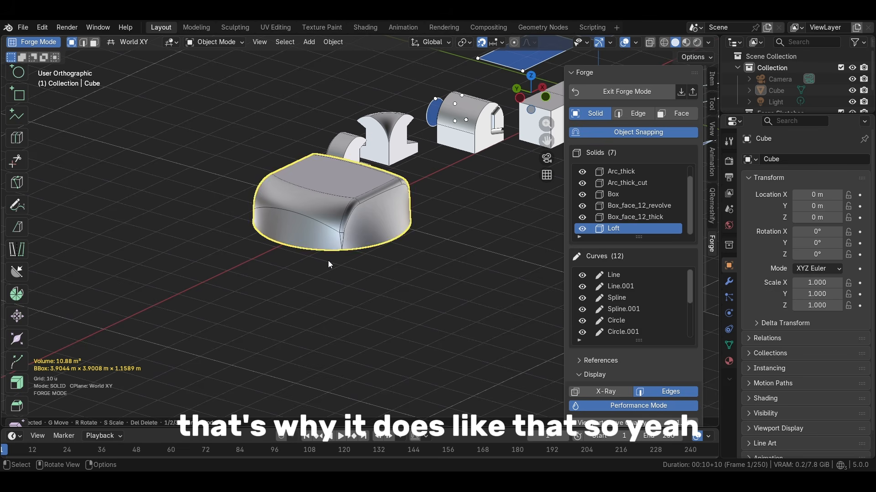
# - Sketch a circle on the ground plane in front of the lofted solid, centred near the red axis
pyautogui.moveTo(171, 355); pyautogui.dragTo(110, 358, button='middle')
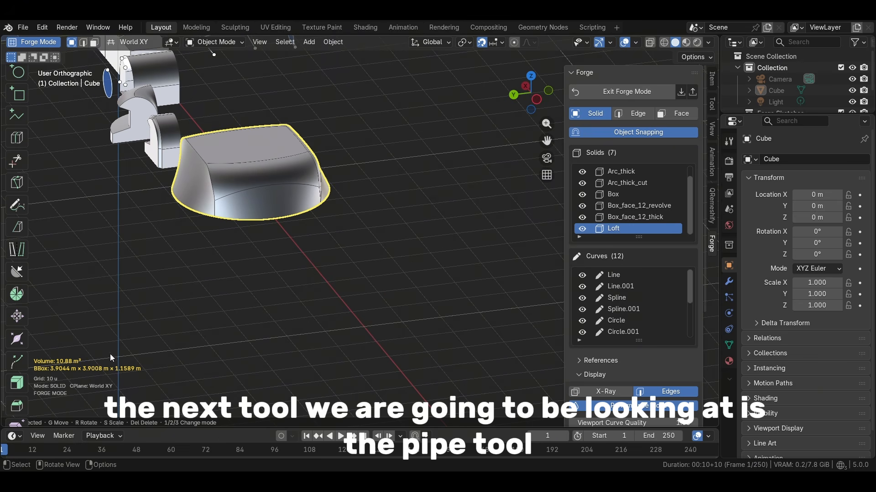
pyautogui.click(18, 72)
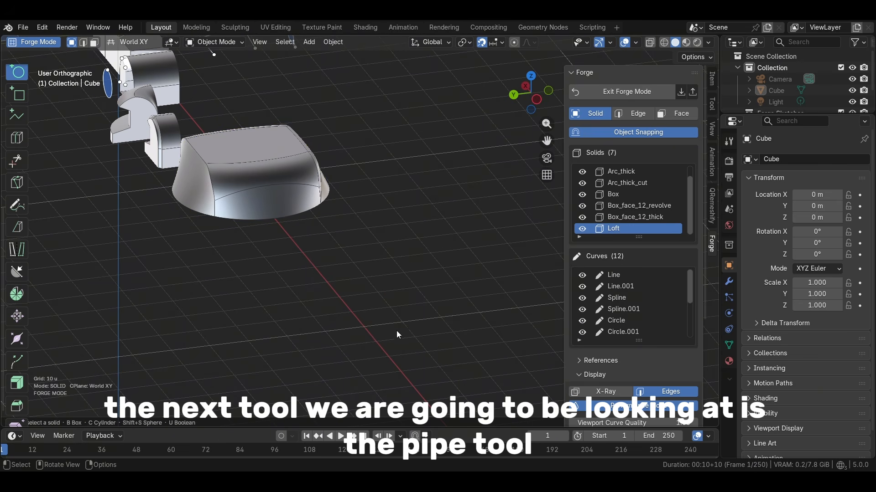
pyautogui.moveTo(348, 311); pyautogui.dragTo(326, 281)
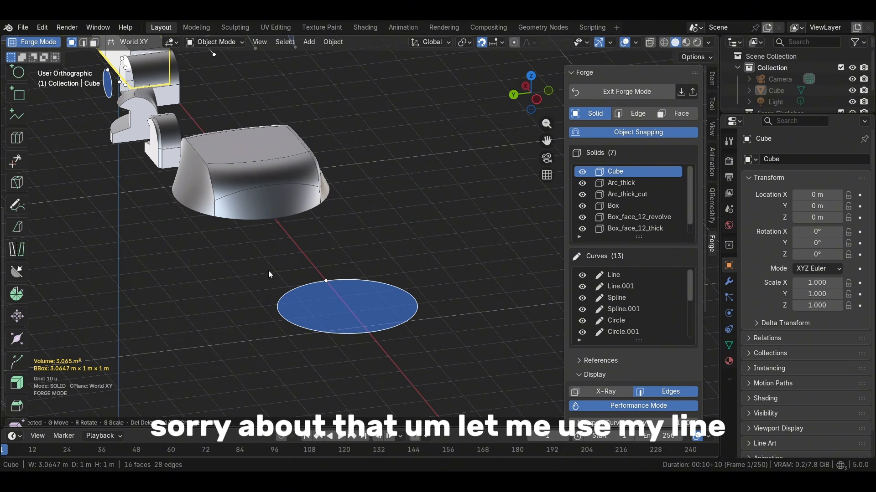
pyautogui.scroll(5, 13, 194)
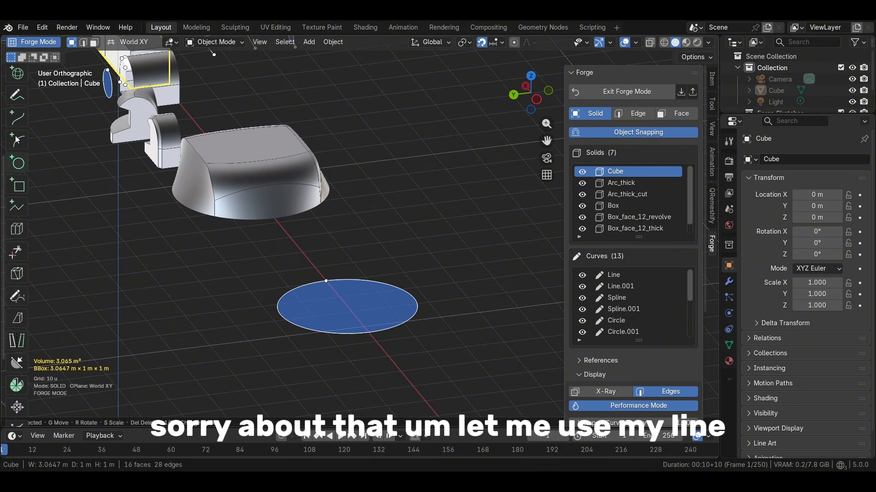
# - Sketch a straight line about 5.04 m long on the ground plane beside the circle and rotate it 90° about the Y axis
pyautogui.click(18, 118)
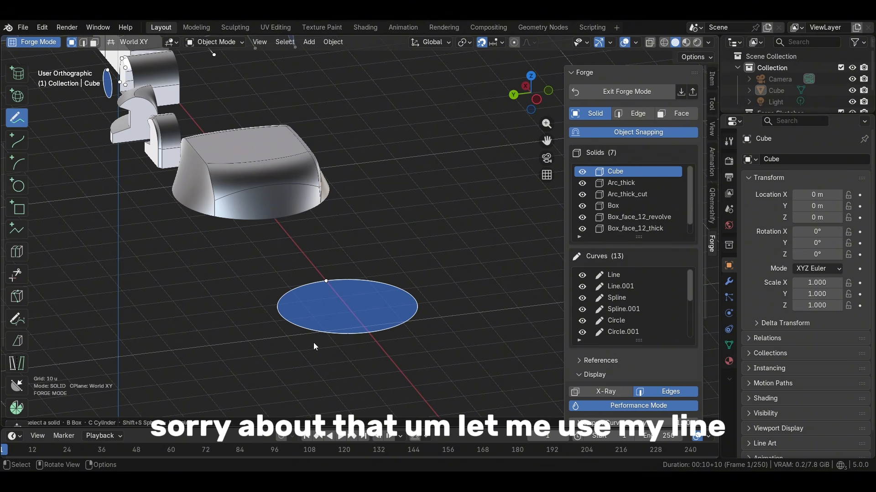
pyautogui.click(199, 289)
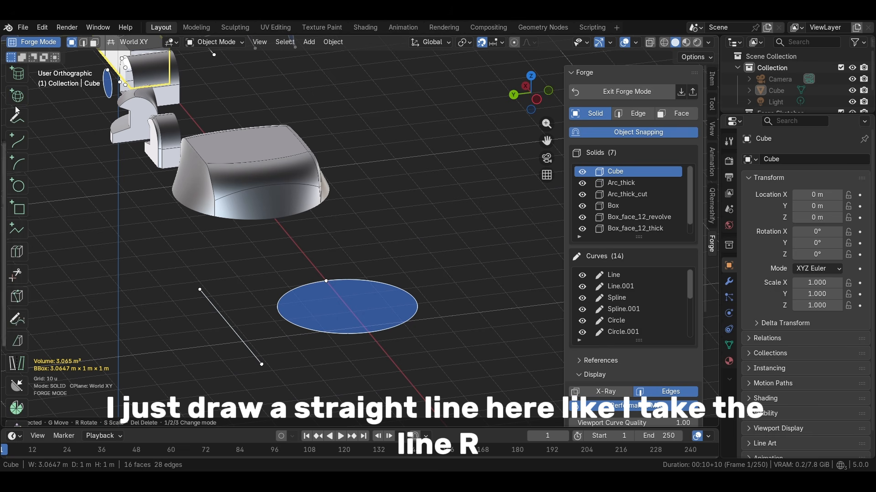
pyautogui.scroll(4, 13, 155)
pyautogui.scroll(4, 25, 87)
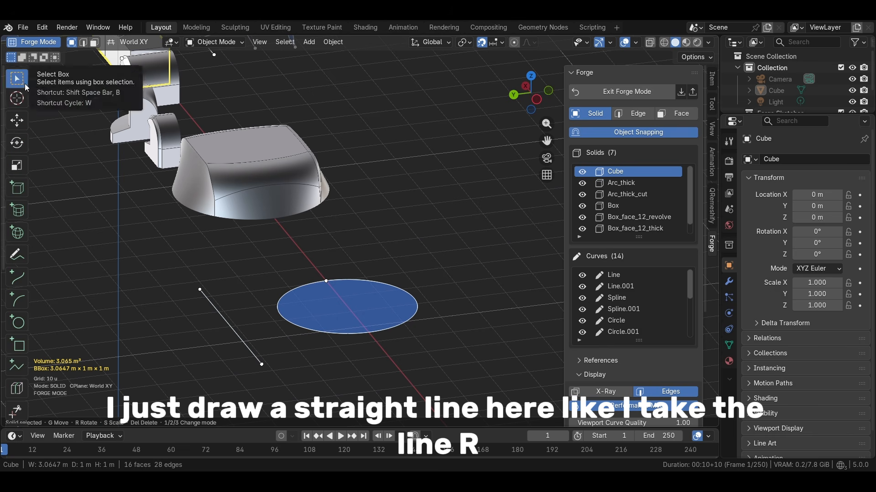
pyautogui.scroll(2, 171, 363)
pyautogui.click(171, 365)
pyautogui.click(153, 344)
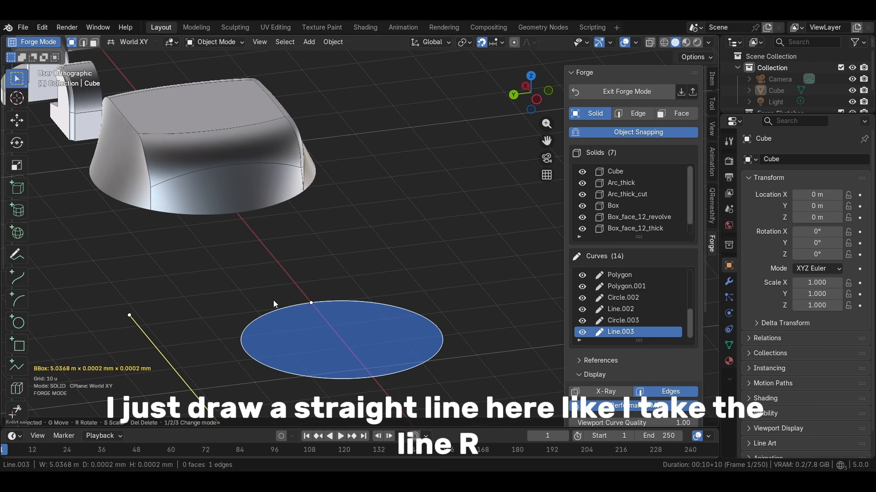
pyautogui.write('ry')
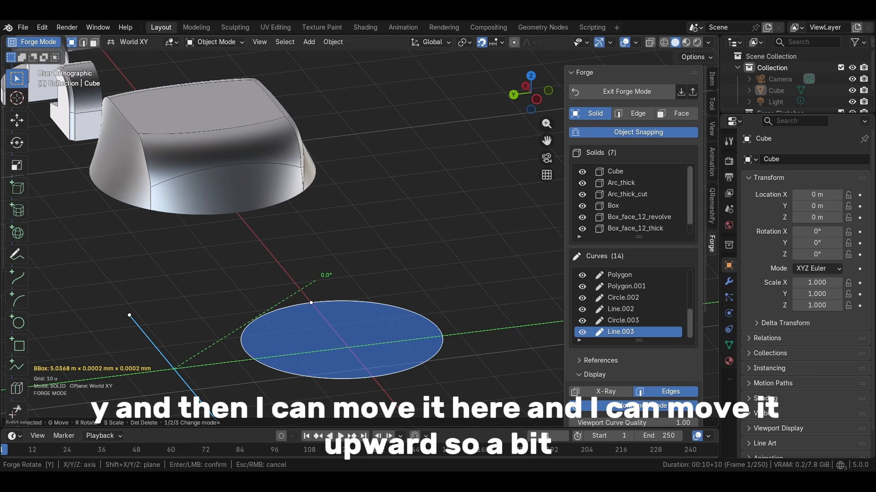
pyautogui.write('90')
pyautogui.press('Return')
# - Move the upright line about 3.12 m along Y to the circle's centre and raise it along Z above the circle
pyautogui.scroll(-3, 359, 320)
pyautogui.press('g')
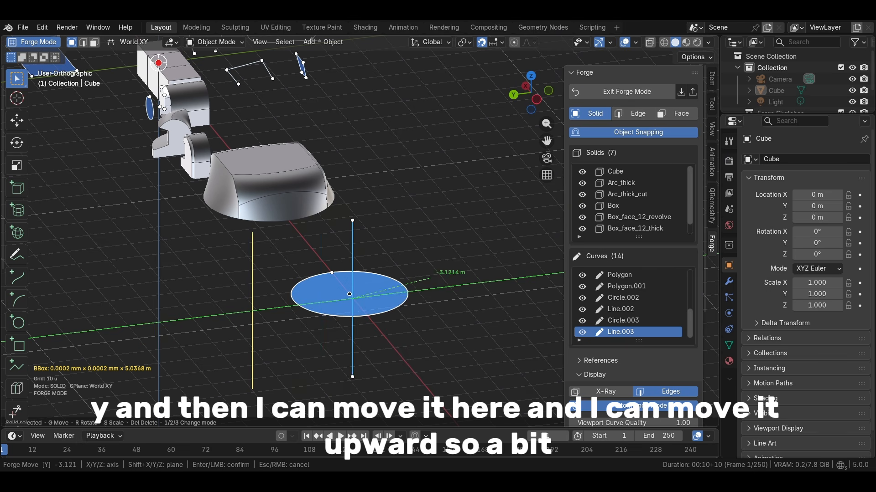
pyautogui.click(423, 312)
pyautogui.press('g')
pyautogui.press('z')
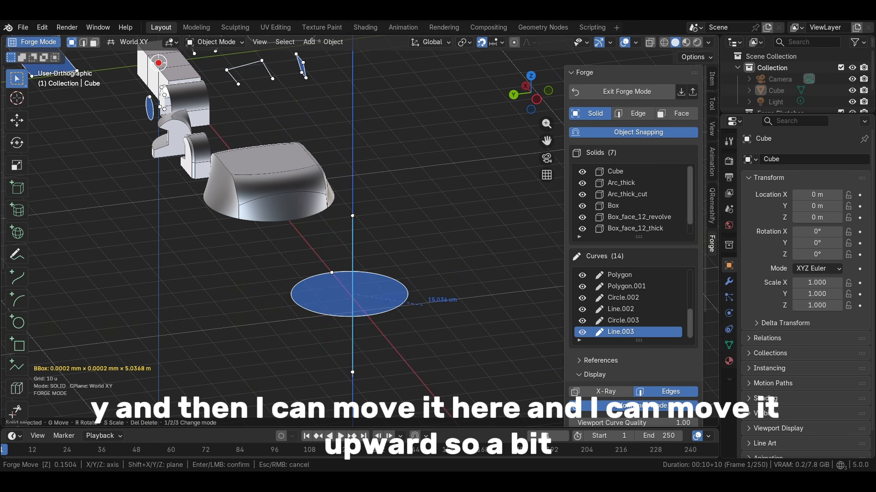
pyautogui.click(459, 224)
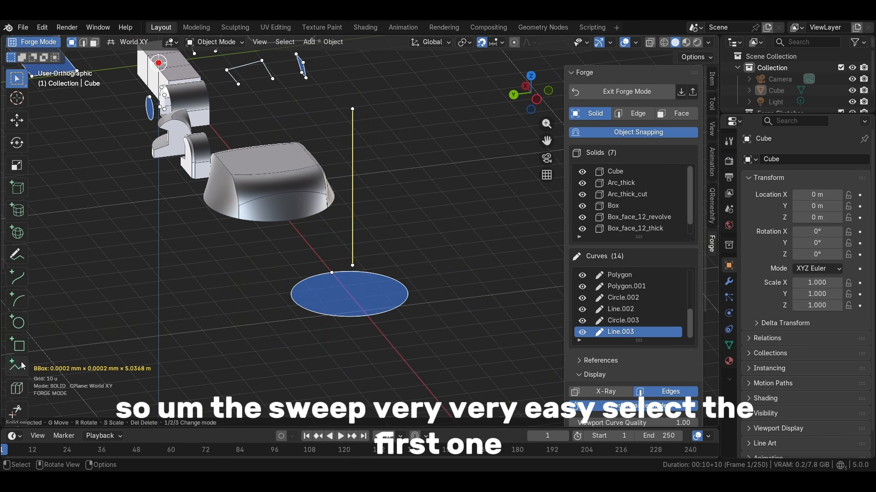
# - Sweep the circle along the upright line as a Solid (Capped) body, trying the cap option off and on before accepting
pyautogui.scroll(-8, 3, 399)
pyautogui.scroll(-2, 3, 399)
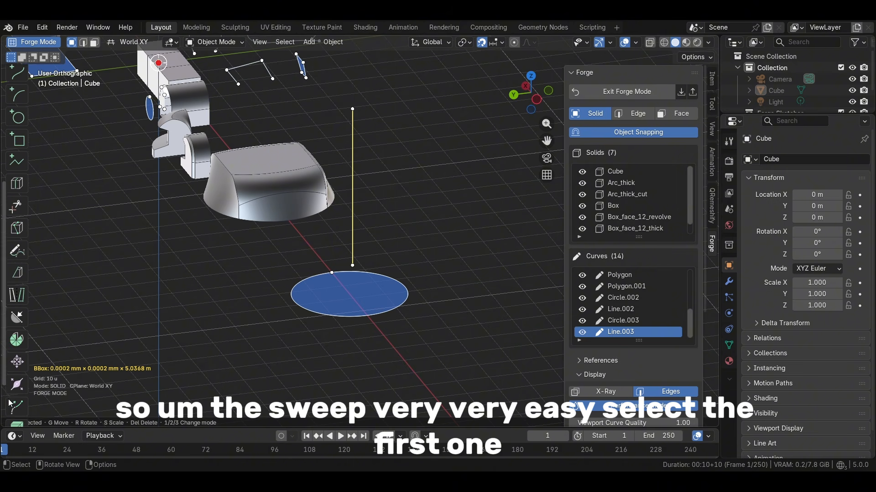
pyautogui.click(24, 384)
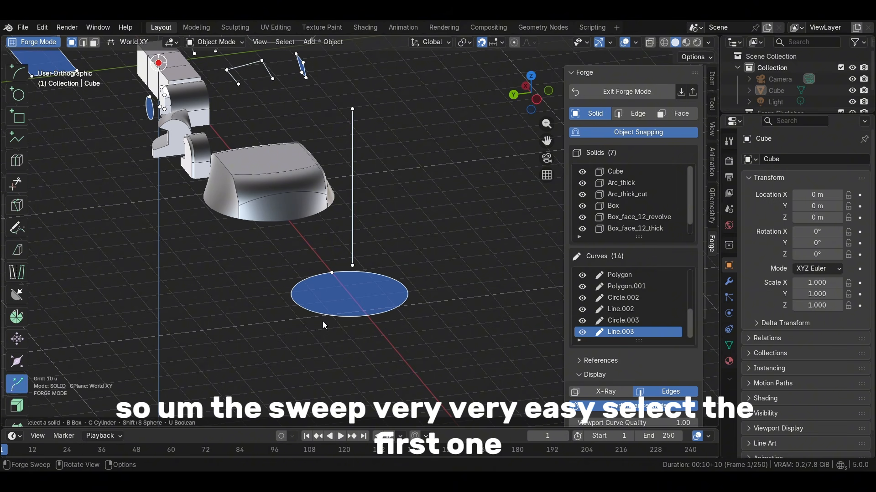
pyautogui.click(332, 312)
pyautogui.click(353, 237)
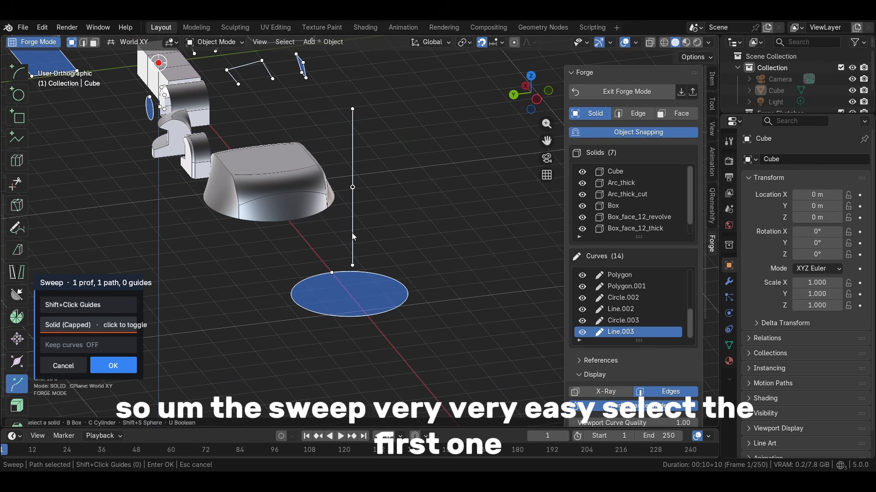
pyautogui.moveTo(340, 257); pyautogui.dragTo(373, 247, button='middle')
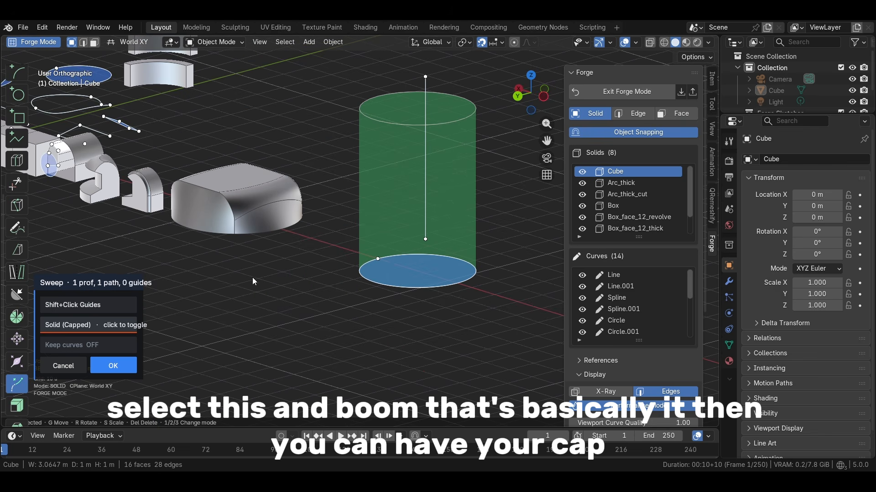
pyautogui.click(95, 324)
pyautogui.click(94, 324)
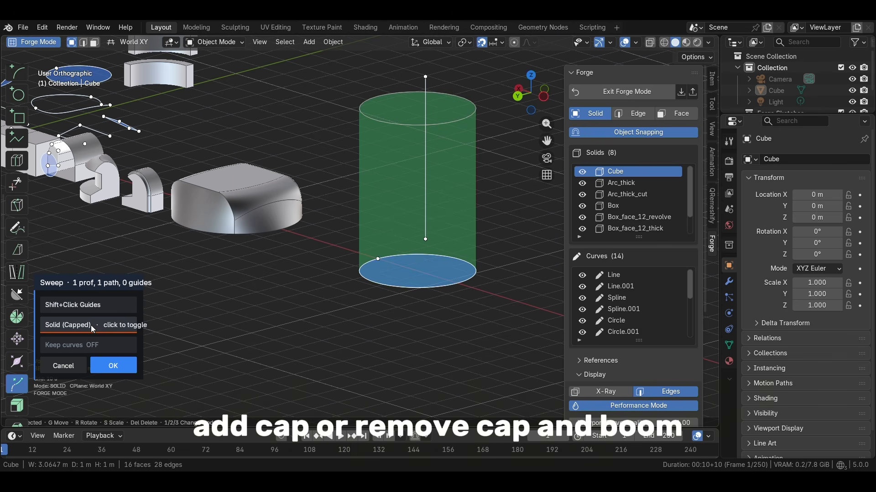
pyautogui.click(92, 325)
pyautogui.click(91, 325)
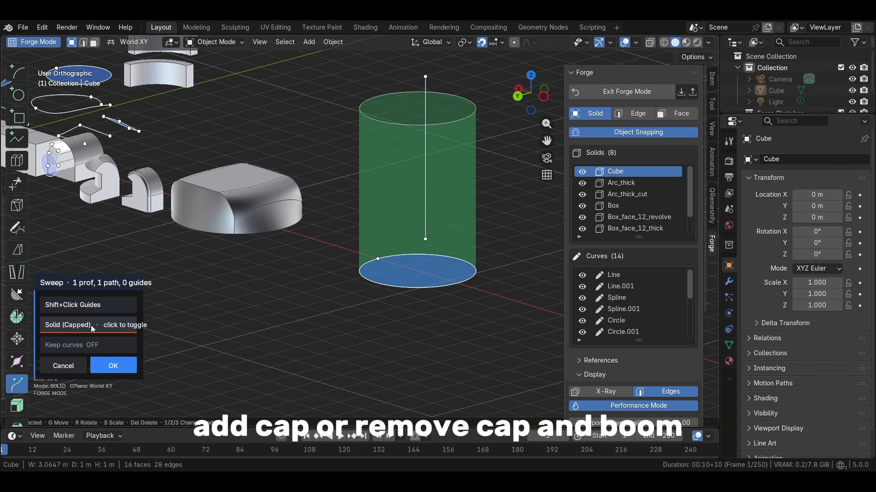
pyautogui.click(112, 365)
pyautogui.moveTo(327, 302); pyautogui.dragTo(294, 321, button='middle')
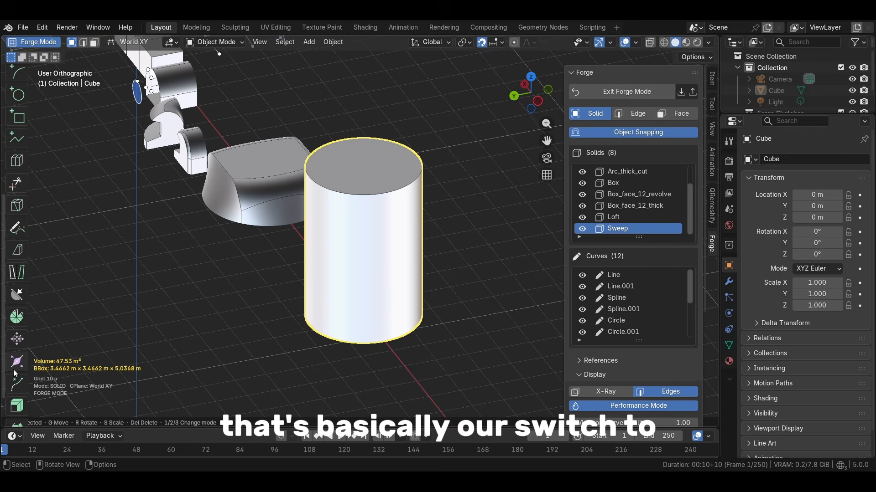
# - Look over the remaining tools and view all the modelled solids and sketches together in the scene
pyautogui.scroll(-2, 16, 373)
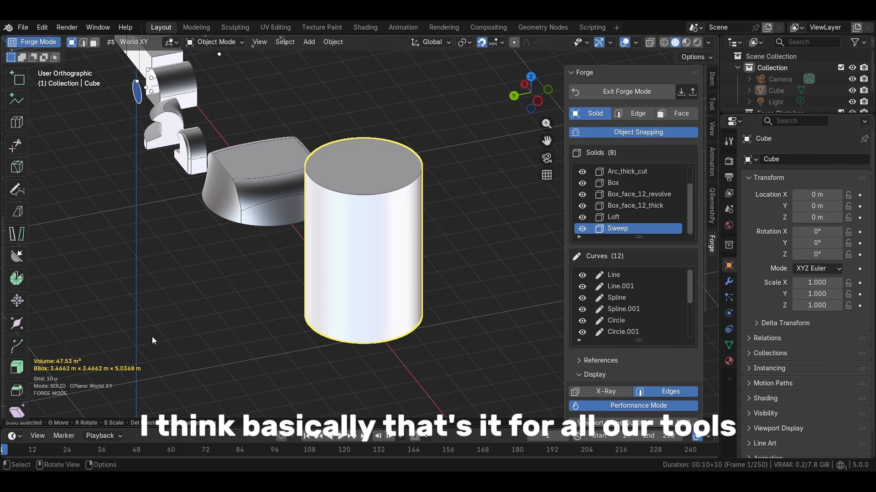
pyautogui.scroll(-3, 171, 333)
pyautogui.moveTo(190, 329); pyautogui.dragTo(468, 385, button='middle')
pyautogui.scroll(-1, 452, 393)
pyautogui.scroll(-1, 468, 385)
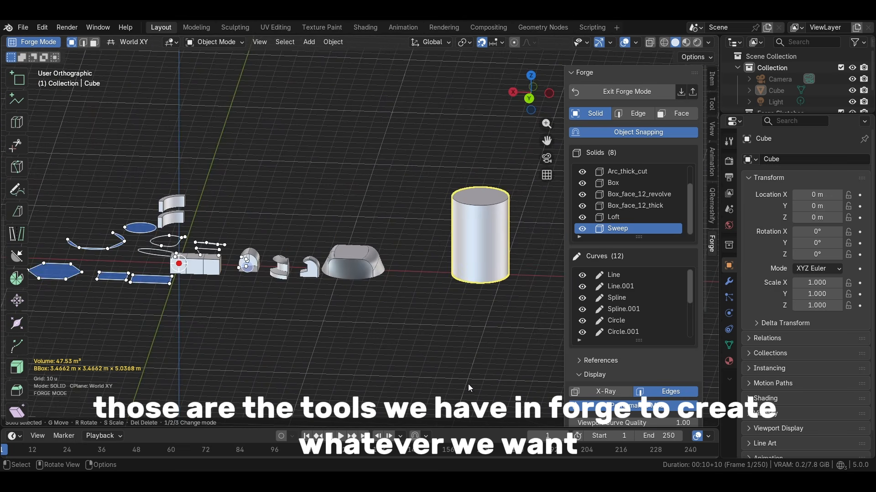
pyautogui.scroll(3, 467, 383)
pyautogui.press('a')
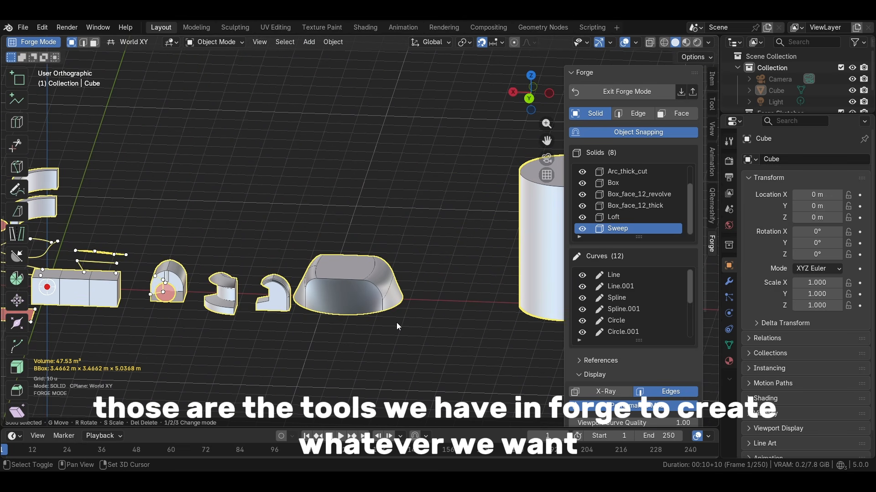
pyautogui.press('Home')
pyautogui.click(377, 314)
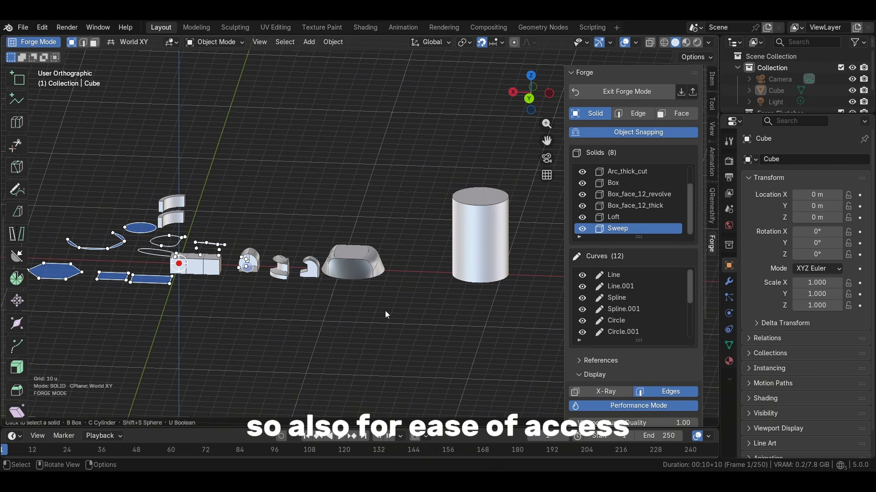
# - Browse the Sketching and Generate categories of the Add Tool list and close it without choosing a tool
pyautogui.hotkey('ctrl', 'a')
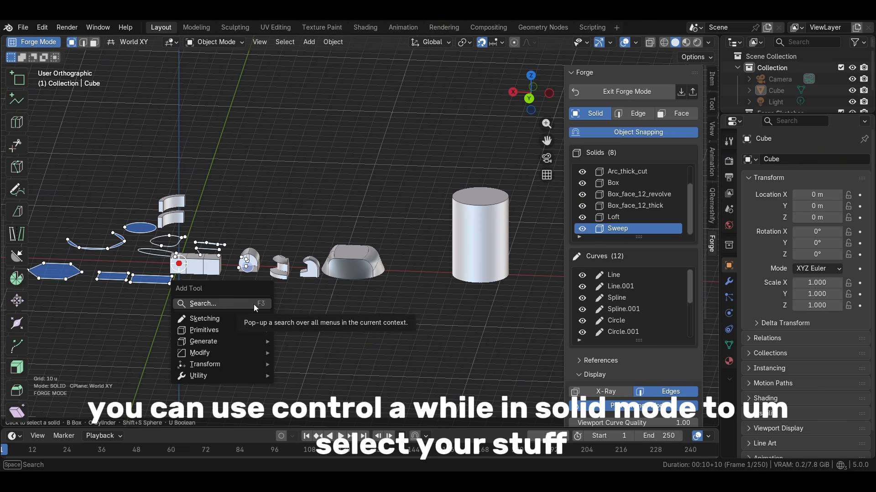
pyautogui.moveTo(231, 319)
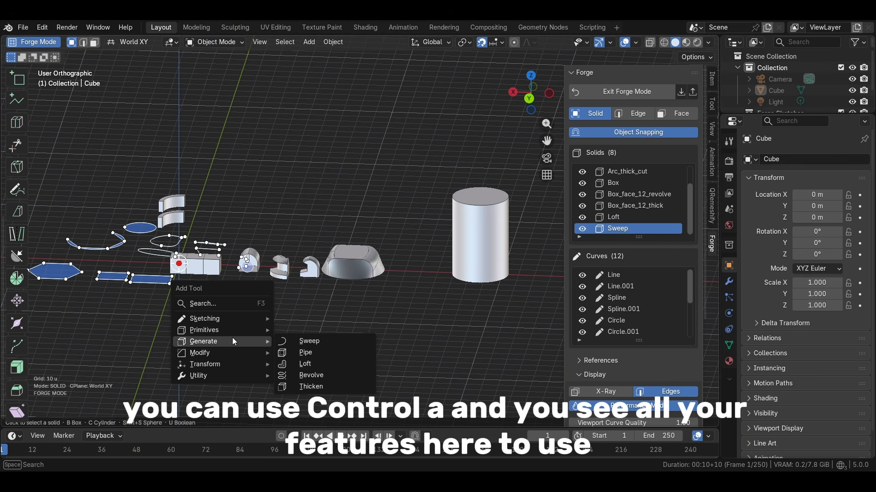
pyautogui.moveTo(223, 351)
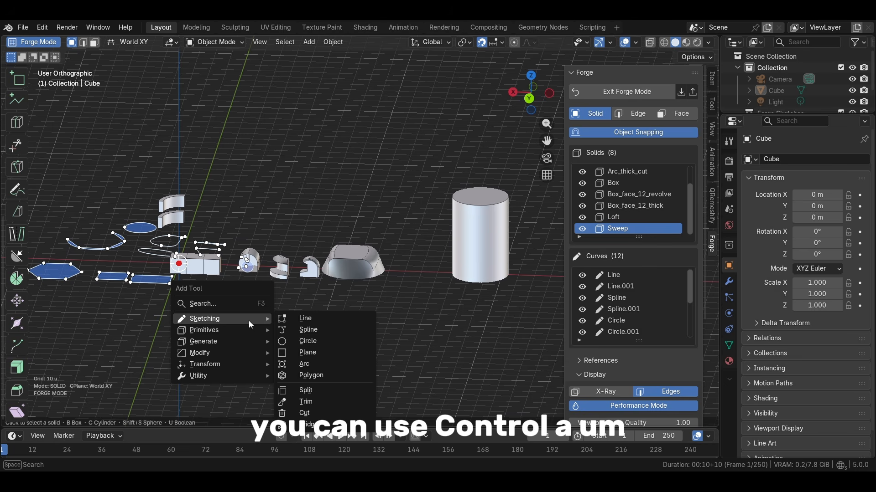
pyautogui.click(354, 166)
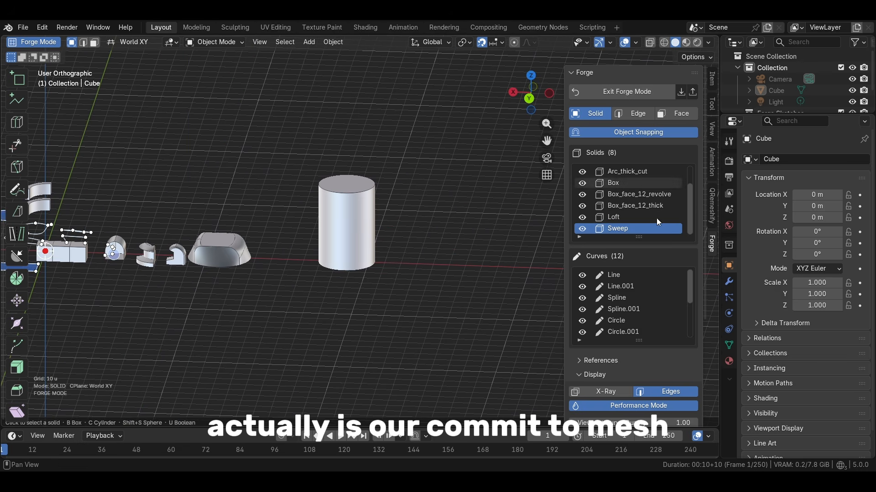
# - Expand the Commit to Blender settings and examine the remesh options, with the swept cylinder selected
pyautogui.scroll(-4, 617, 288)
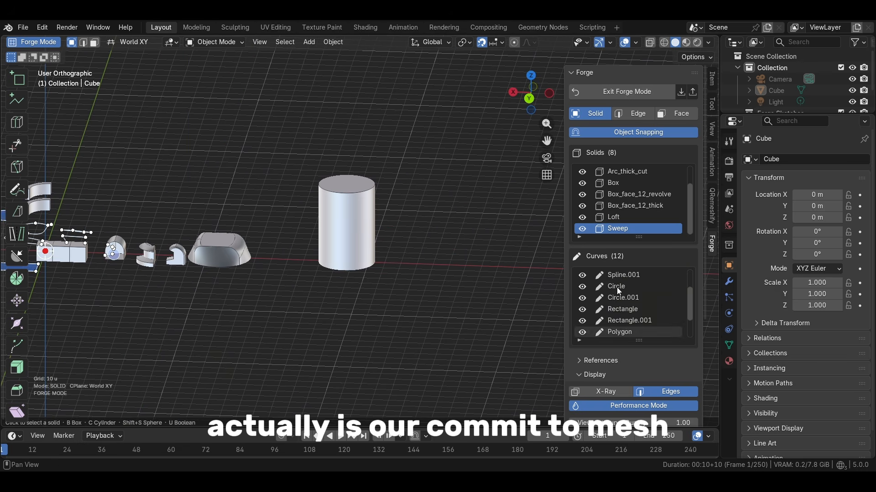
pyautogui.scroll(-6, 609, 369)
pyautogui.scroll(-1, 607, 365)
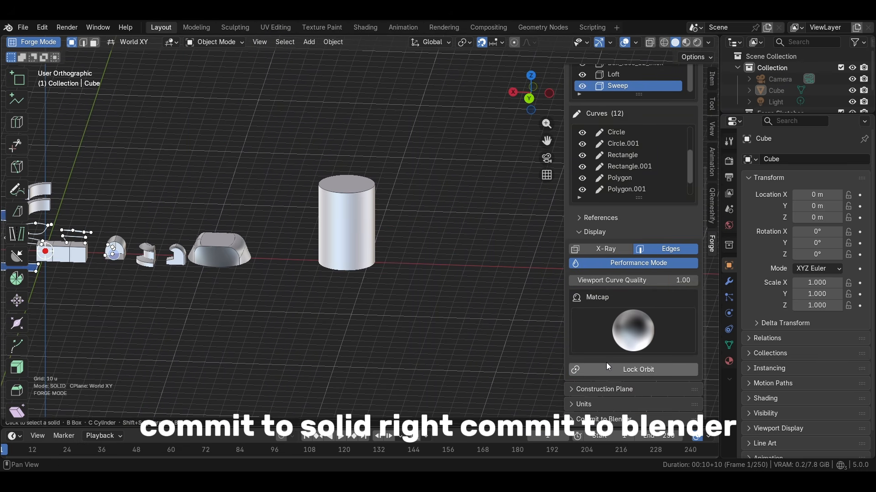
pyautogui.click(611, 418)
pyautogui.scroll(-6, 612, 410)
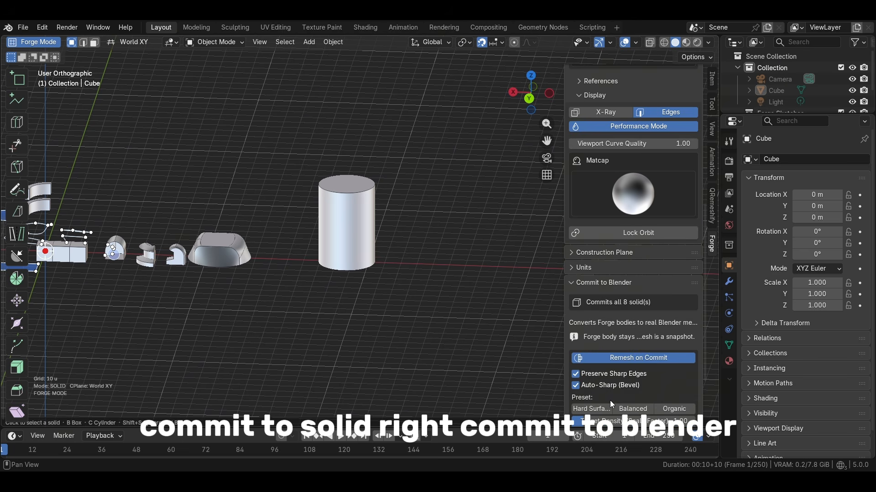
pyautogui.scroll(5, 320, 237)
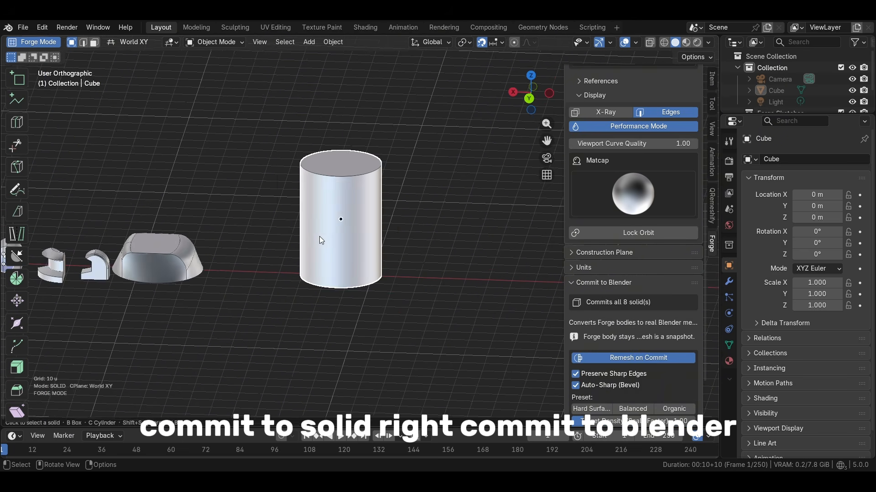
pyautogui.click(321, 240)
pyautogui.scroll(-3, 587, 330)
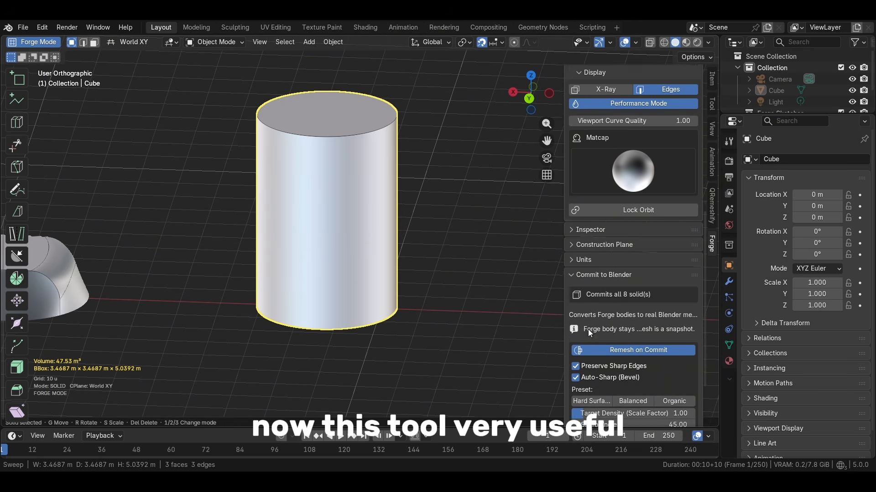
pyautogui.scroll(-6, 369, 303)
pyautogui.scroll(-1, 362, 304)
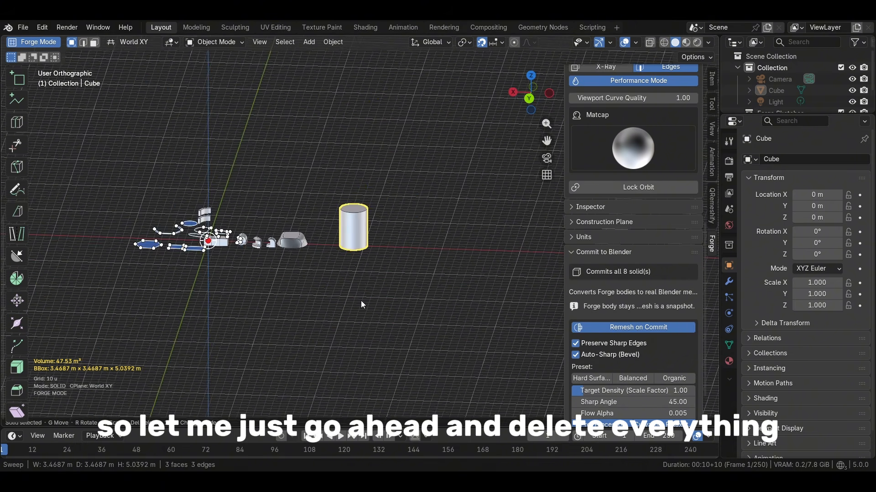
# - Select all solids and sketches in the scene and delete them
pyautogui.scroll(3, 362, 305)
pyautogui.press('a')
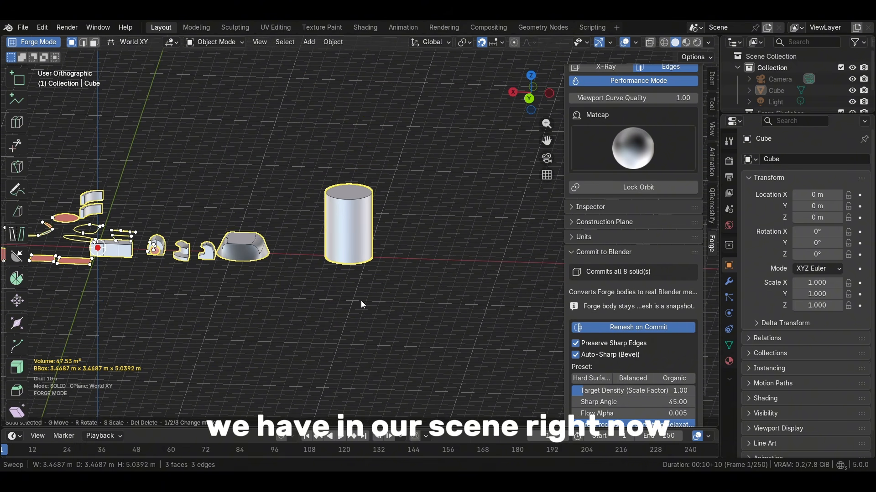
pyautogui.press('x')
pyautogui.click(361, 300)
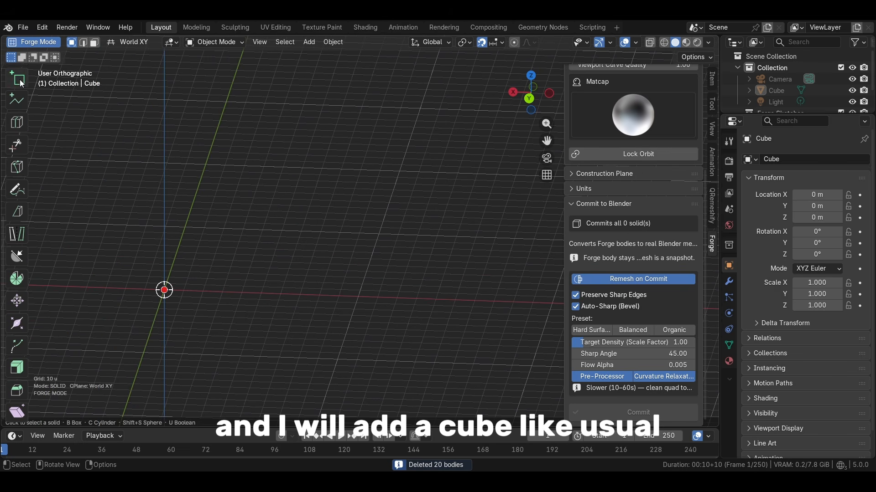
# - Add a cube with sides of about 1.44 m on the ground plane by the red axis
pyautogui.scroll(5, 20, 80)
pyautogui.scroll(3, 20, 185)
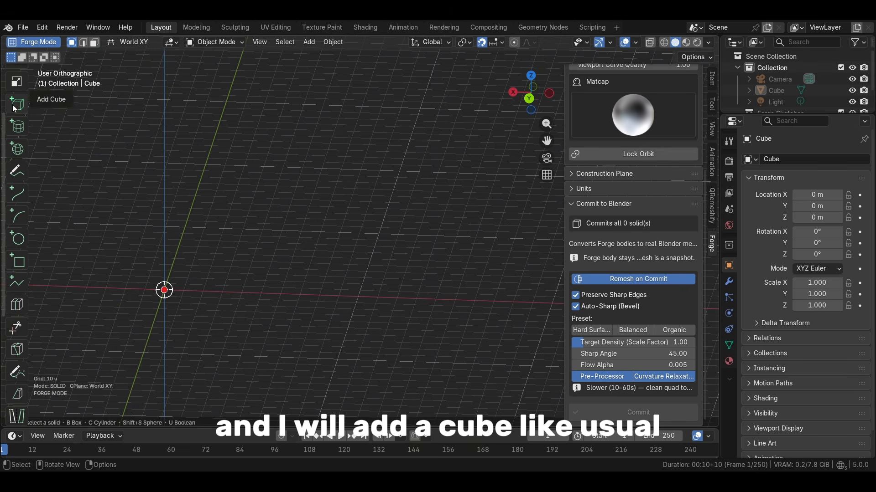
pyautogui.click(18, 104)
pyautogui.moveTo(193, 304)
pyautogui.mouseDown(button='middle')
pyautogui.moveTo(199, 296)
pyautogui.moveTo(188, 289)
pyautogui.mouseUp(button='middle')
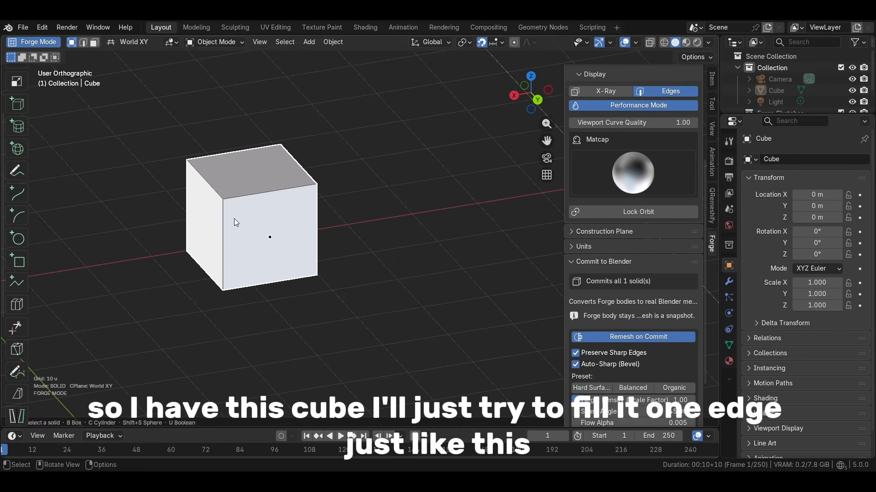
# - Fillet the cube's upper left edge with a radius of about 809 mm
pyautogui.click(234, 219)
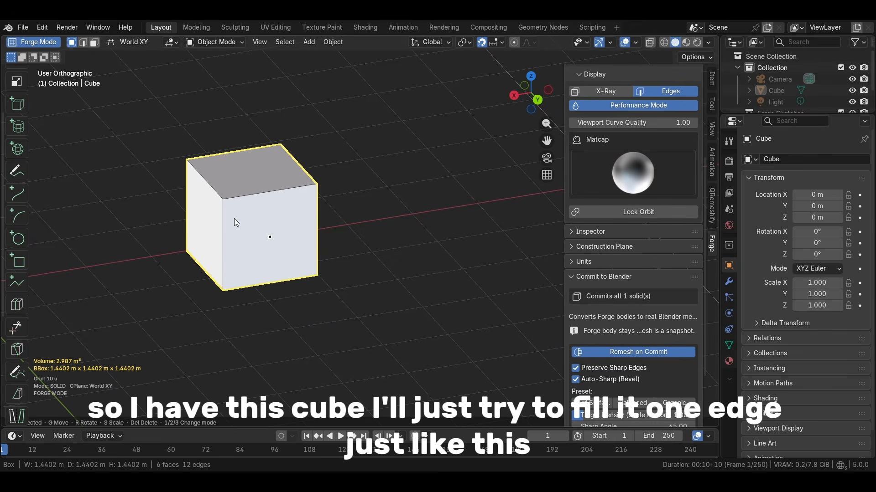
pyautogui.press('2')
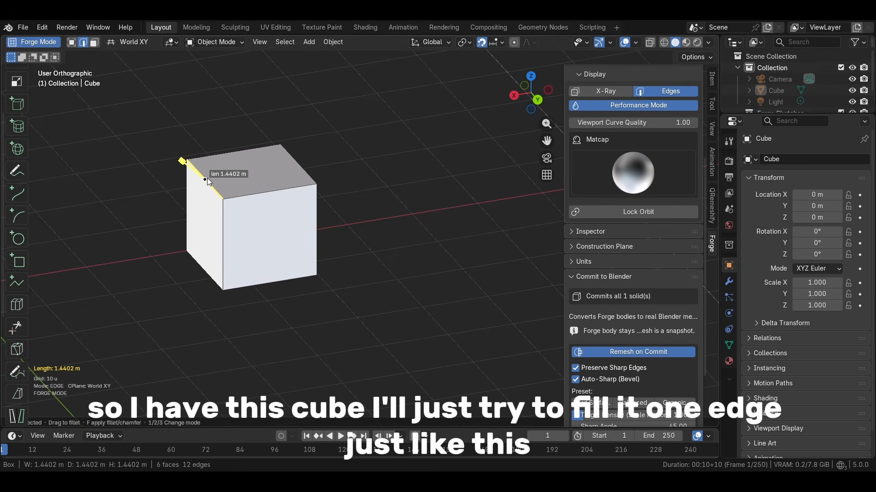
pyautogui.moveTo(205, 178); pyautogui.dragTo(387, 151)
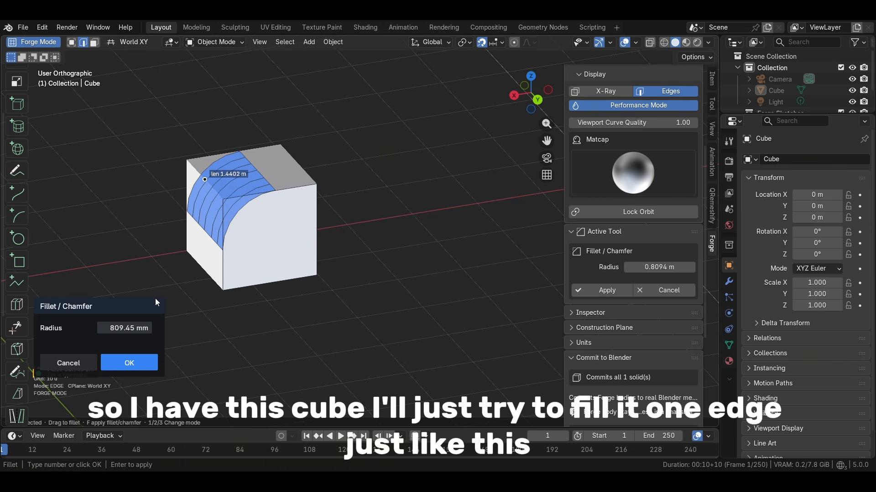
pyautogui.click(129, 362)
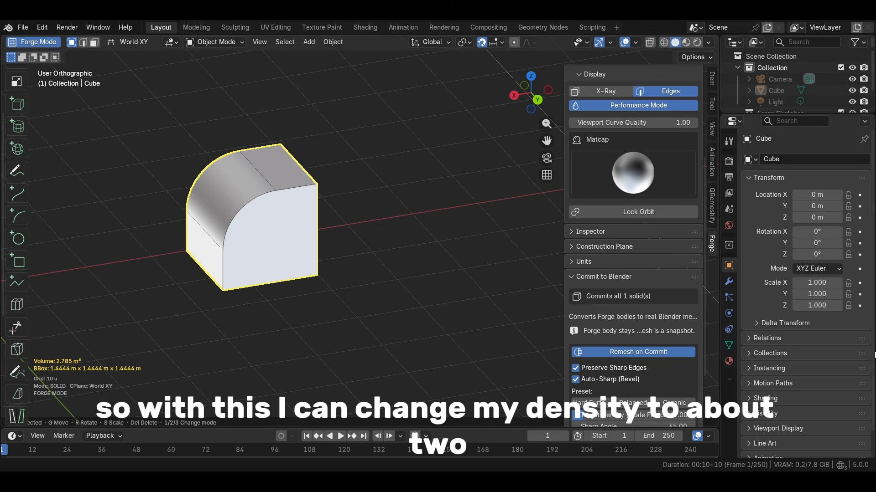
# - Set the remesh Target Density to 2 and commit the filleted block to Blender
pyautogui.scroll(-4, 601, 373)
pyautogui.doubleClick(601, 373)
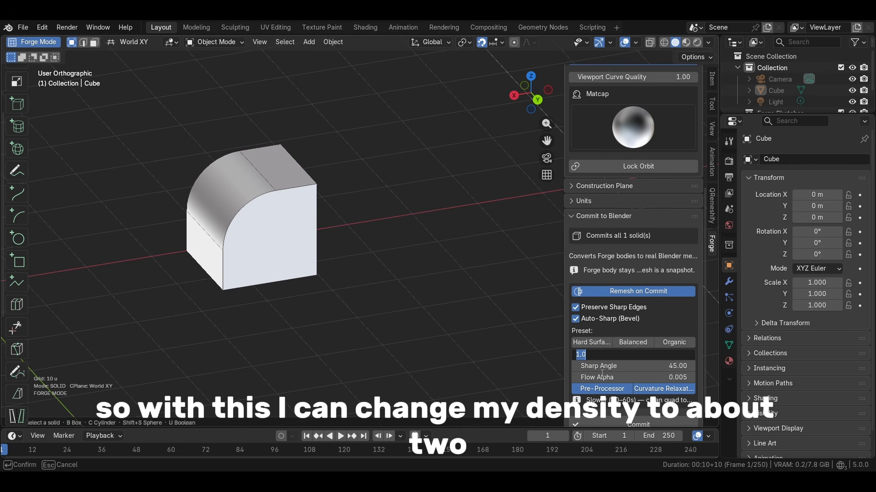
pyautogui.write('2')
pyautogui.press('Return')
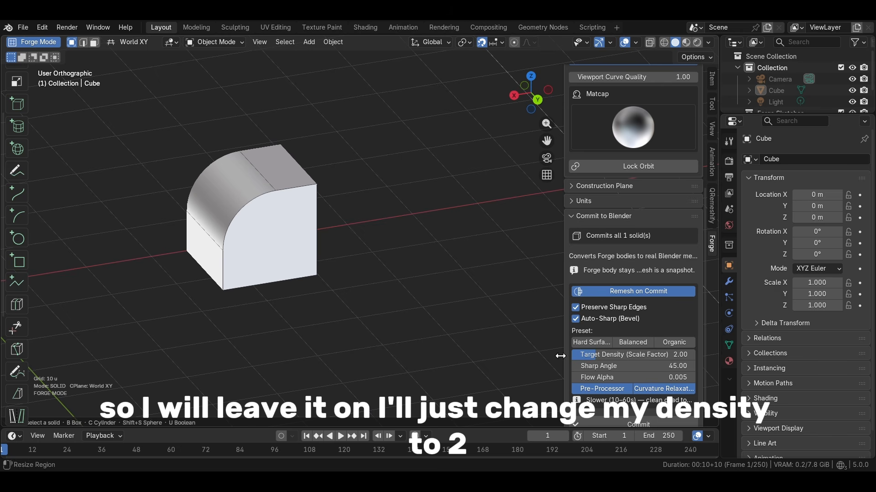
pyautogui.scroll(-1, 583, 348)
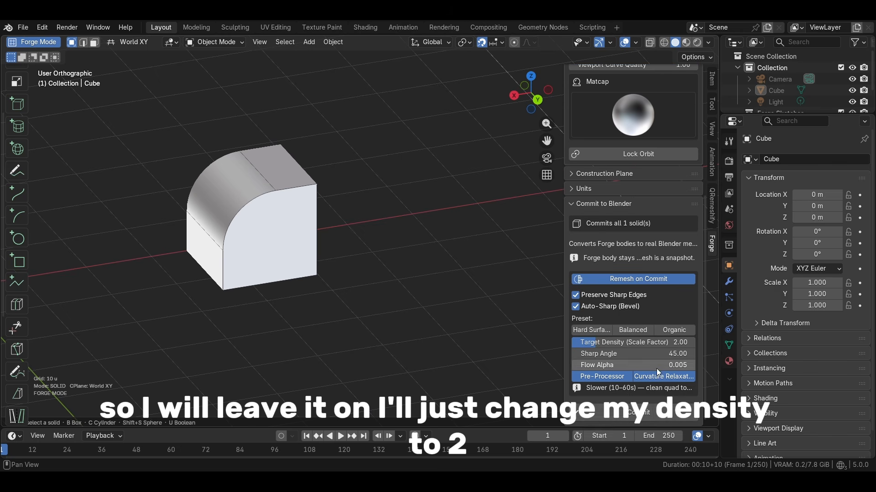
pyautogui.click(616, 413)
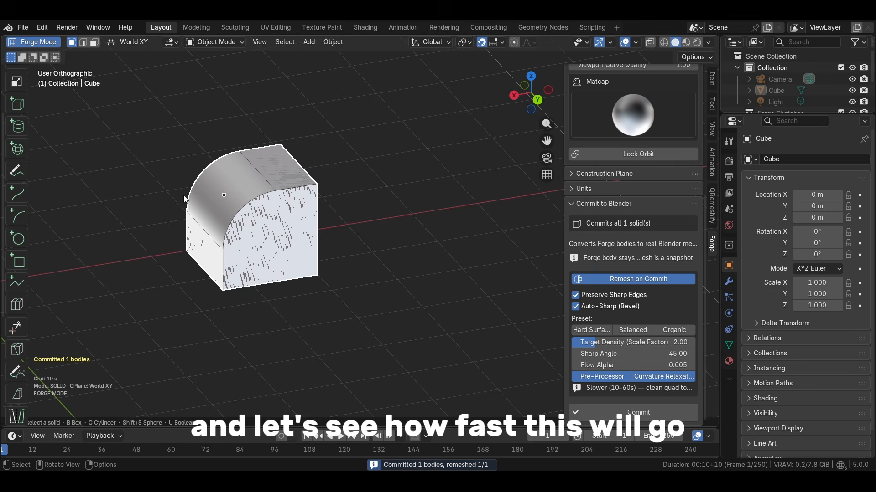
# - Leave Forge Mode, examine the committed block's remeshed topology in Edit Mode, and delete that mesh object
pyautogui.click(32, 43)
pyautogui.click(299, 215)
pyautogui.press('Tab')
pyautogui.moveTo(299, 215); pyautogui.dragTo(403, 227, button='middle')
pyautogui.scroll(3, 84, 210)
pyautogui.press('Tab')
pyautogui.press('Delete')
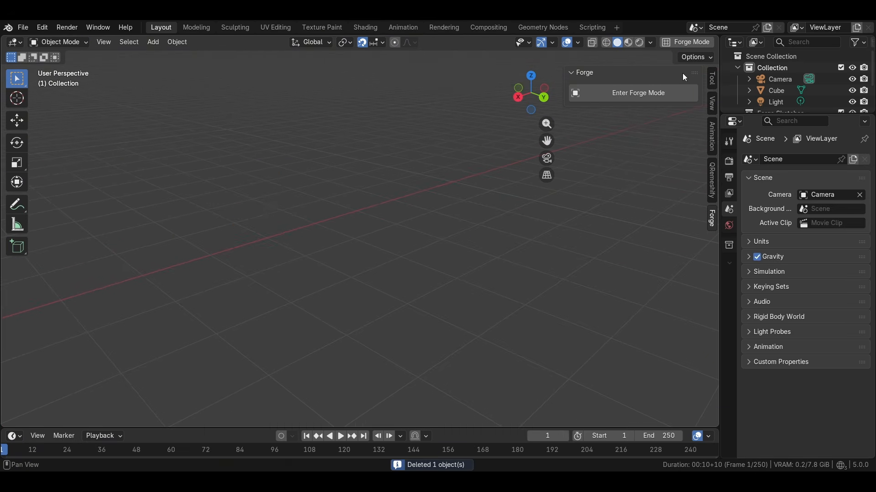
# - Re-enter Forge Mode and sketch a circle about 79 cm in diameter at the centre of the block's rounded-profile face
pyautogui.click(626, 94)
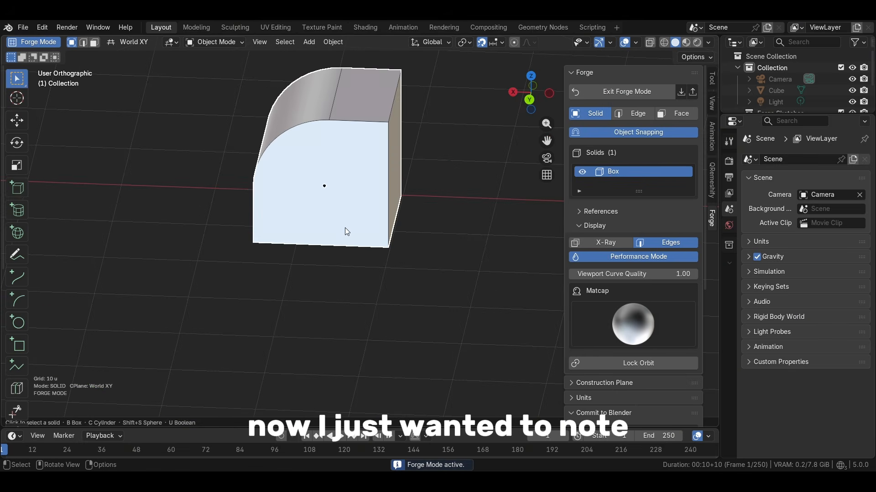
pyautogui.click(17, 323)
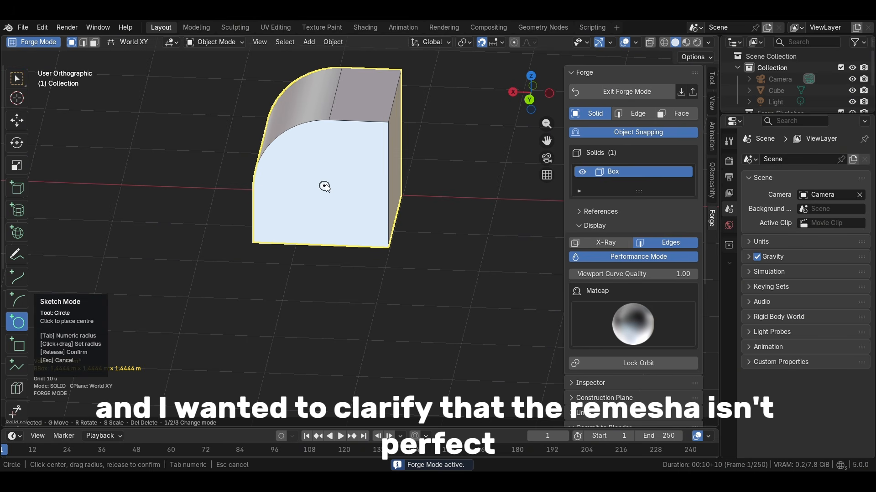
pyautogui.moveTo(335, 190); pyautogui.dragTo(358, 202)
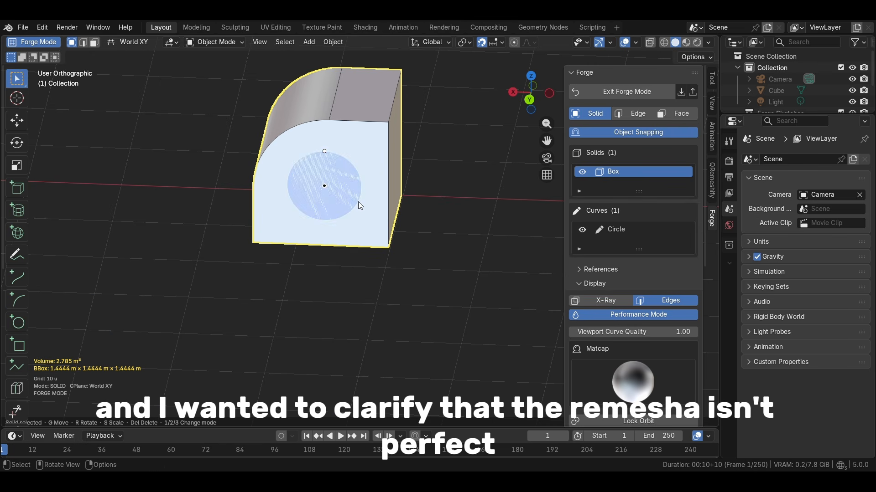
# - Extrude the circle about -1916 mm through the block into a separate cylinder
pyautogui.click(316, 176)
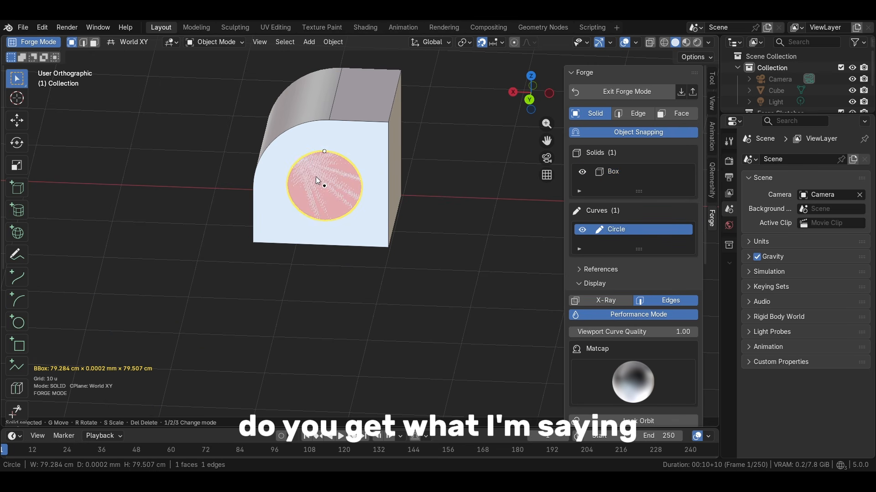
pyautogui.press('e')
pyautogui.click(434, 101)
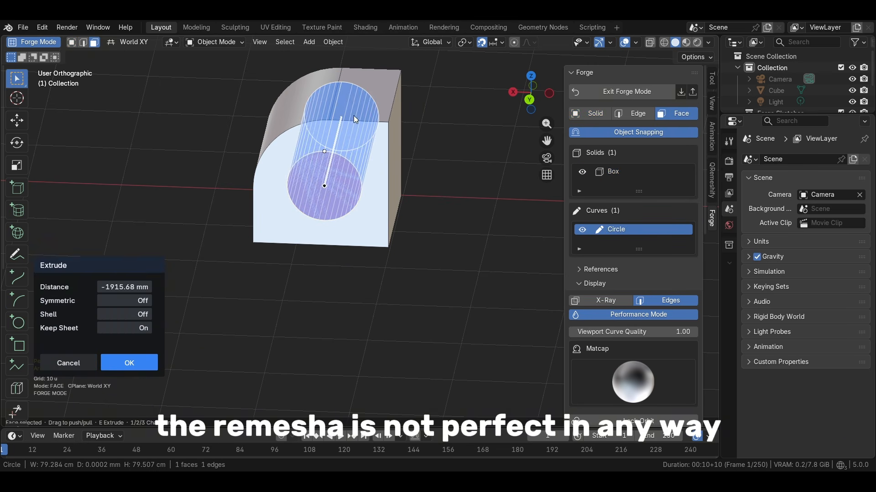
pyautogui.click(146, 365)
pyautogui.moveTo(255, 319); pyautogui.dragTo(327, 270, button='middle')
pyautogui.click(444, 180)
pyautogui.scroll(-3, 438, 205)
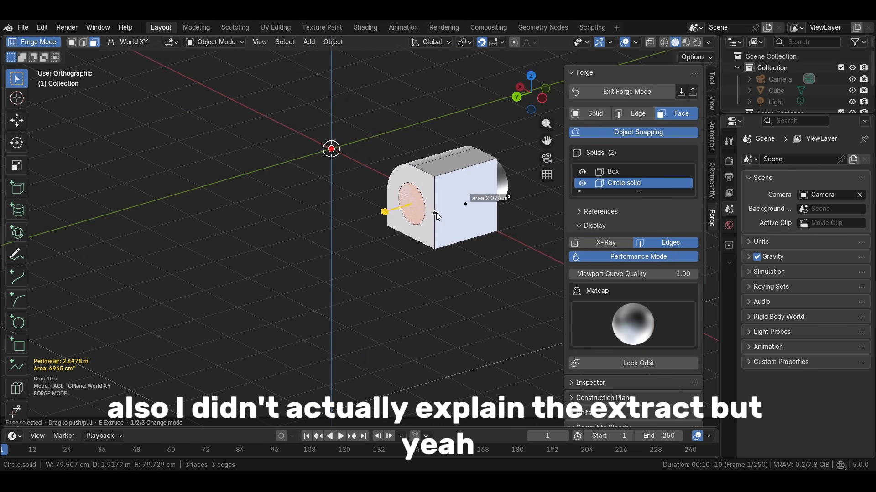
# - Move the cylinder along the Y axis so that it protrudes from both sides of the block
pyautogui.press('1')
pyautogui.click(421, 206)
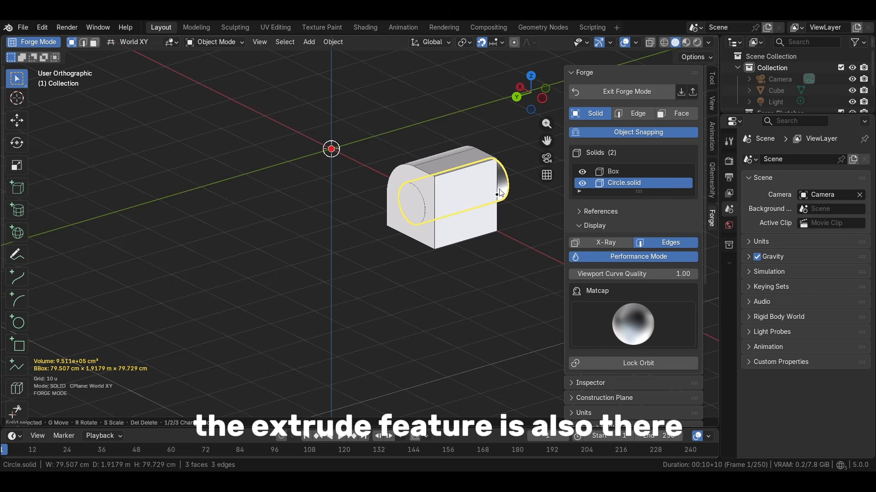
pyautogui.press('g')
pyautogui.press('y')
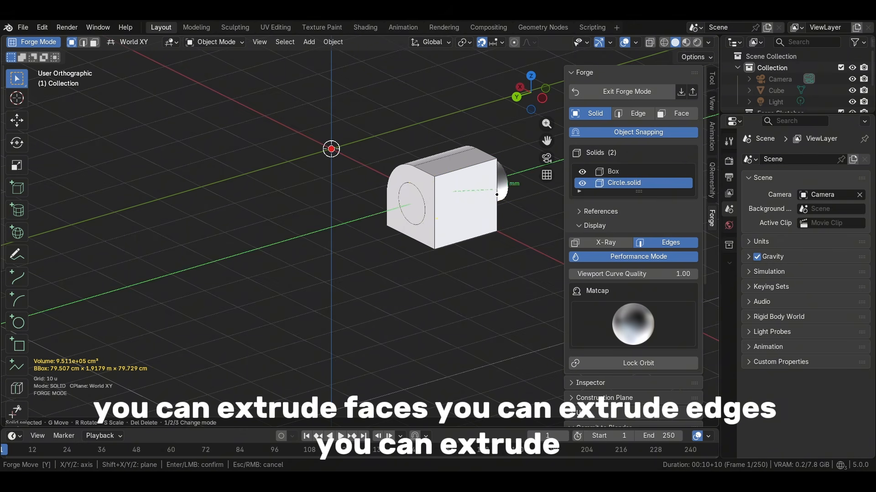
pyautogui.click(497, 195)
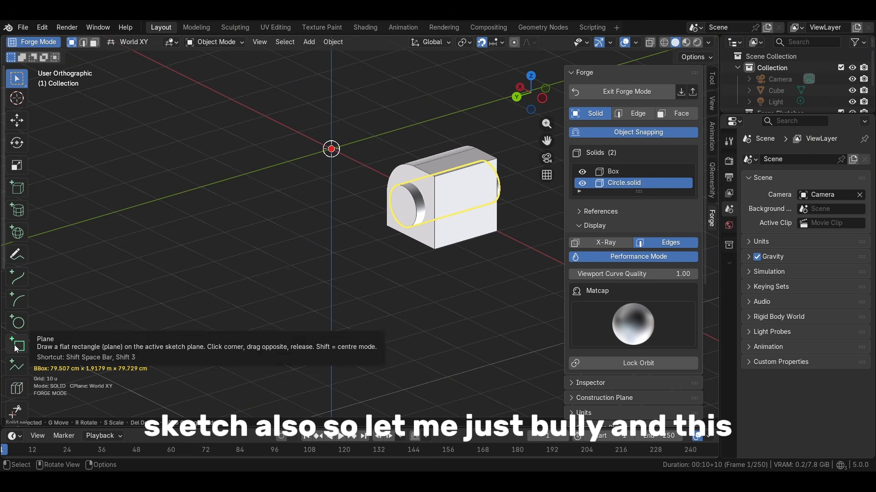
# - Subtract the cylinder from the filleted block with a Boolean to cut a round through-hole
pyautogui.scroll(-3, 18, 387)
pyautogui.click(18, 409)
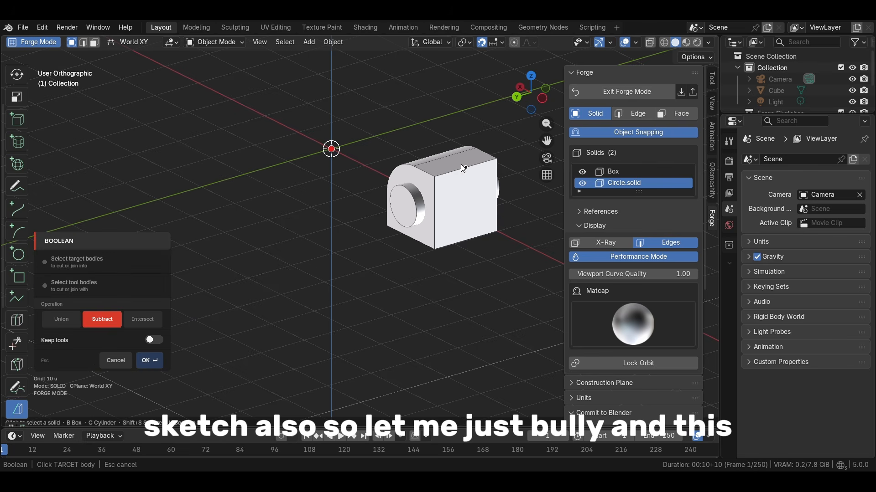
pyautogui.click(412, 206)
pyautogui.press('Escape')
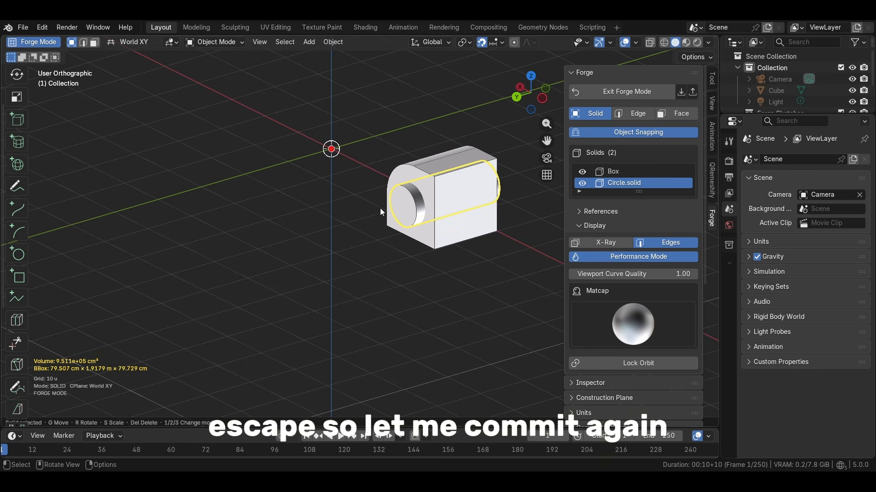
# - Commit the block with the hole to Blender with remeshing on and return to Object Mode
pyautogui.scroll(-8, 611, 343)
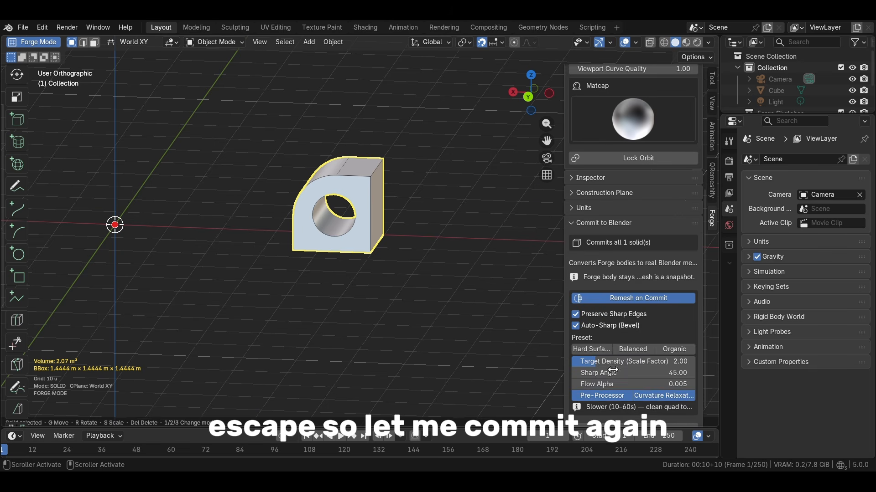
pyautogui.click(609, 430)
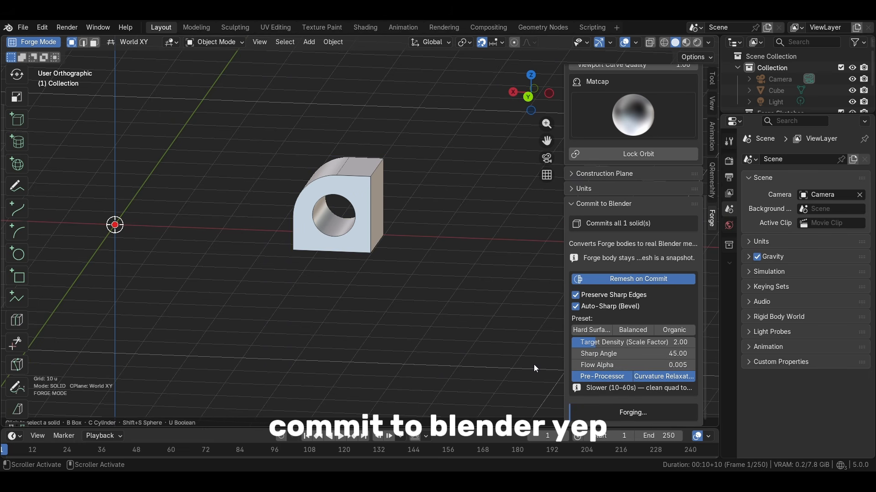
pyautogui.click(43, 42)
pyautogui.scroll(5, 351, 214)
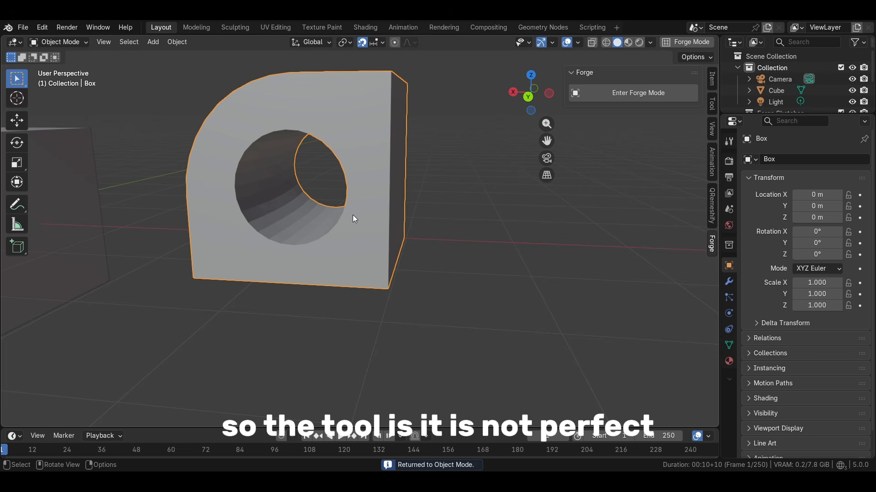
# - Examine the remeshed topology around the hole and rounded edge in Edit Mode from several sides
pyautogui.press('Tab')
pyautogui.moveTo(354, 219); pyautogui.dragTo(268, 220, button='middle')
pyautogui.click(508, 237)
pyautogui.moveTo(396, 246); pyautogui.dragTo(528, 257, button='middle')
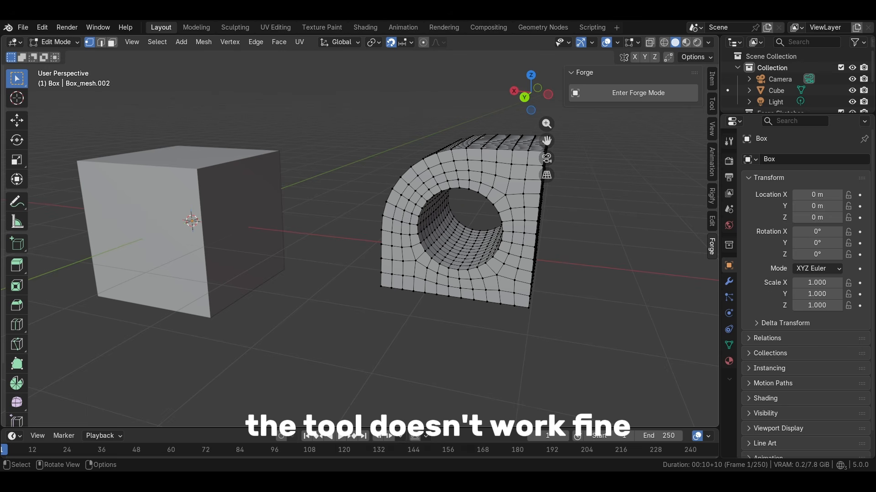
pyautogui.moveTo(617, 272); pyautogui.dragTo(516, 225, button='middle')
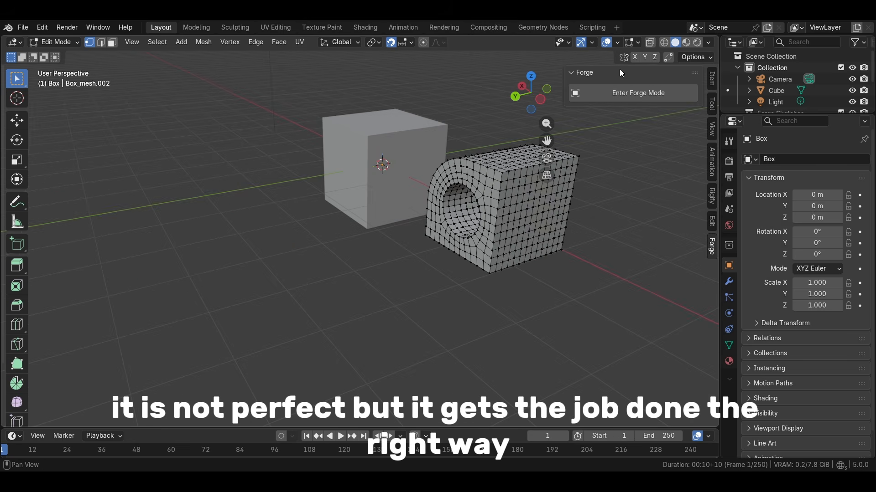
# - Re-enter Forge Mode and try several matcaps on the block, including glossy black and multicoloured, finishing with the dark chrome one
pyautogui.click(599, 91)
pyautogui.scroll(-3, 639, 276)
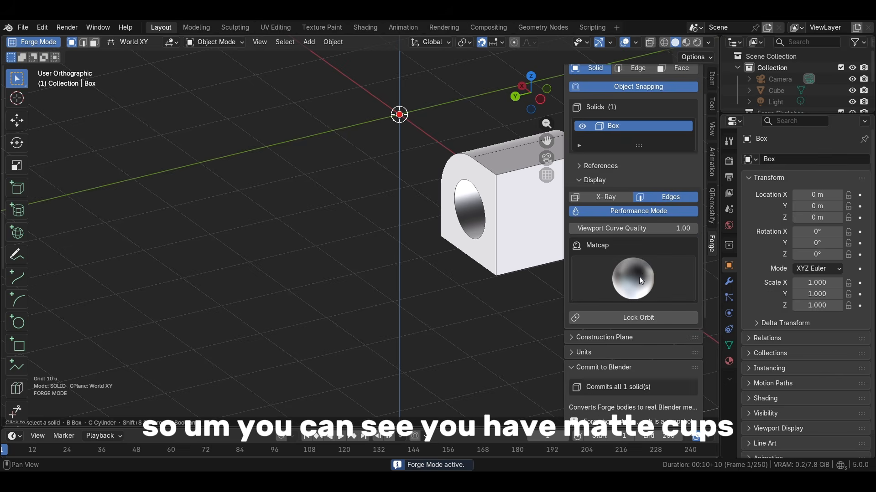
pyautogui.click(632, 273)
pyautogui.click(499, 338)
pyautogui.moveTo(499, 338); pyautogui.dragTo(663, 300, button='middle')
pyautogui.click(637, 276)
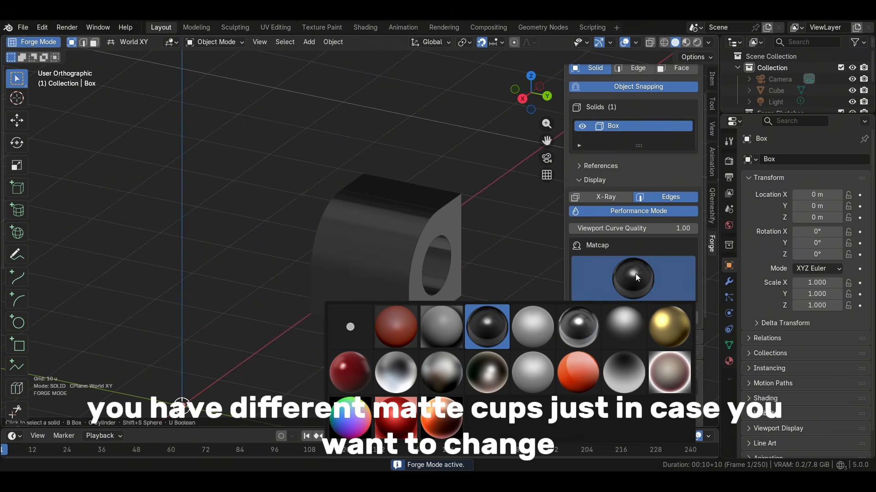
pyautogui.click(365, 372)
pyautogui.click(615, 271)
pyautogui.click(448, 357)
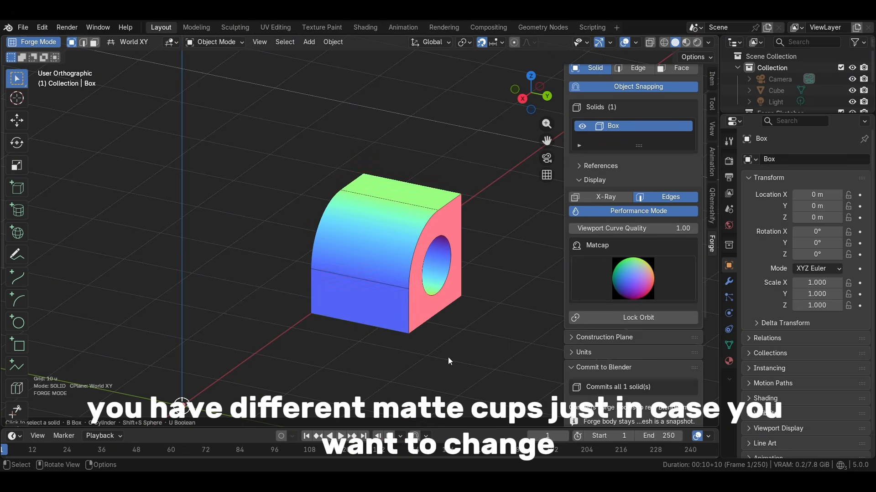
pyautogui.click(614, 283)
pyautogui.click(567, 337)
# - Delete the block with the hole from the Forge scene
pyautogui.moveTo(438, 319); pyautogui.dragTo(342, 281, button='middle')
pyautogui.click(373, 246)
pyautogui.press('Delete')
pyautogui.click(371, 242)
pyautogui.scroll(3, 595, 186)
# - Review the available import and export formats and import the EJERCICIO 285 part as a STEP file
pyautogui.click(681, 91)
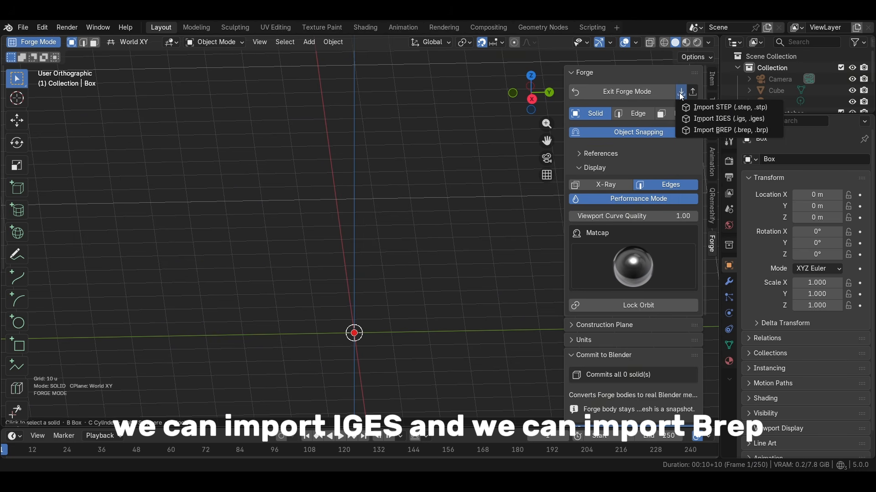
pyautogui.click(693, 92)
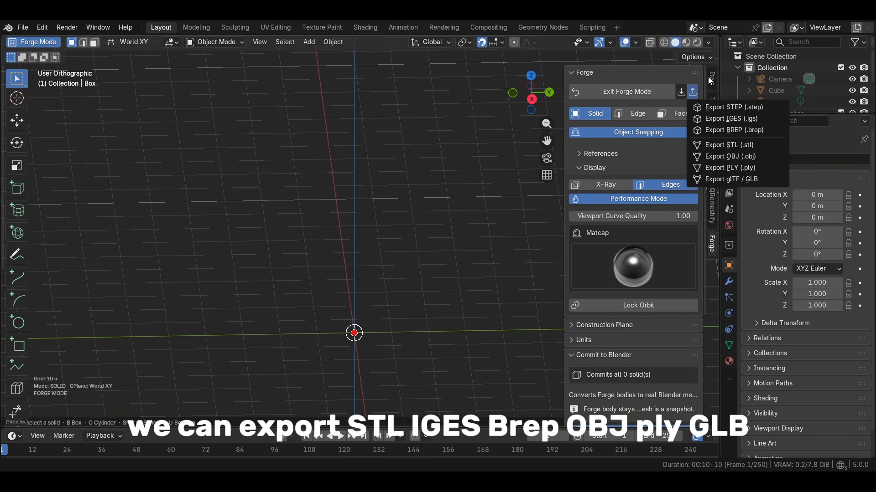
pyautogui.click(680, 91)
pyautogui.click(692, 107)
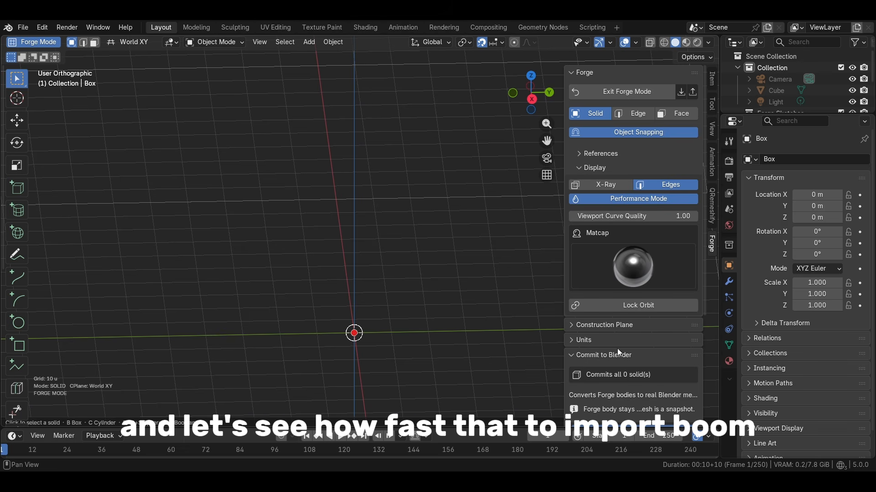
pyautogui.scroll(-12, 362, 306)
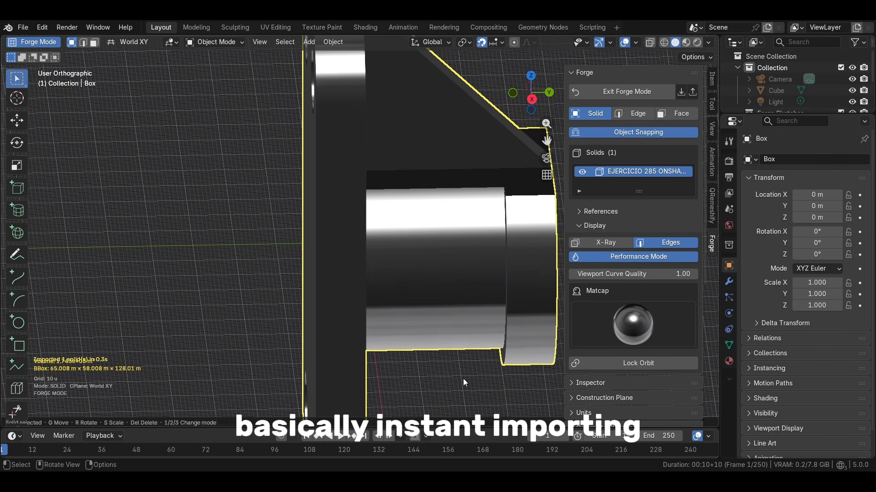
# - Scale the imported part down freehand and rotate it 90° about the X axis
pyautogui.press('s')
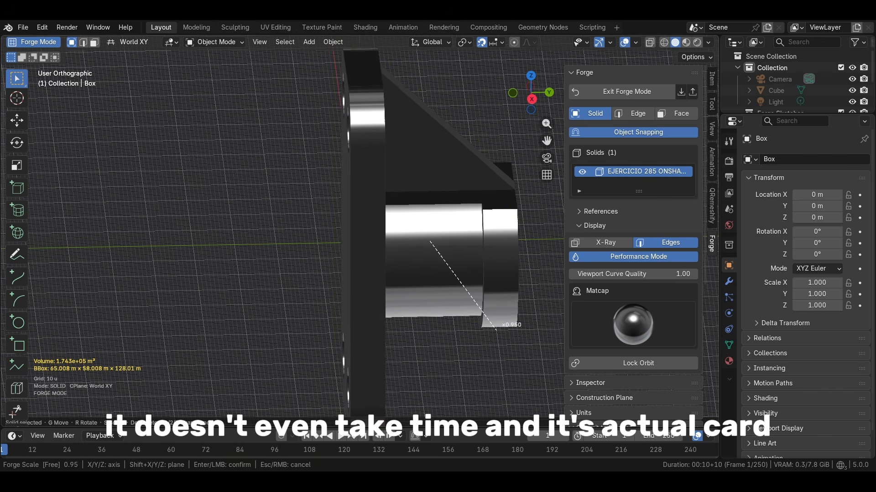
pyautogui.click(435, 256)
pyautogui.scroll(4, 452, 279)
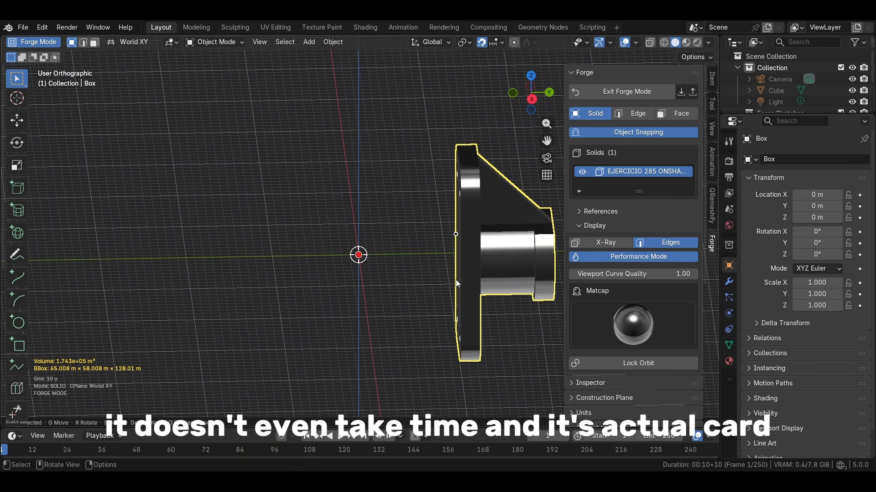
pyautogui.write('rx90')
pyautogui.press('Return')
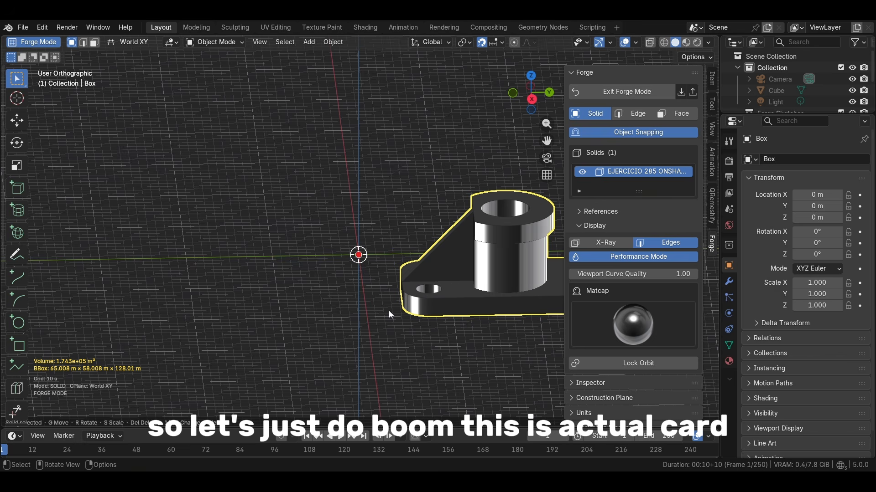
# - Fillet the upper outer edge of the imported part's base plate with a radius of about 658 mm
pyautogui.moveTo(388, 310); pyautogui.dragTo(303, 322, button='middle')
pyautogui.scroll(2, 392, 248)
pyautogui.scroll(2, 338, 296)
pyautogui.moveTo(338, 297); pyautogui.dragTo(341, 261, button='middle')
pyautogui.scroll(2, 394, 261)
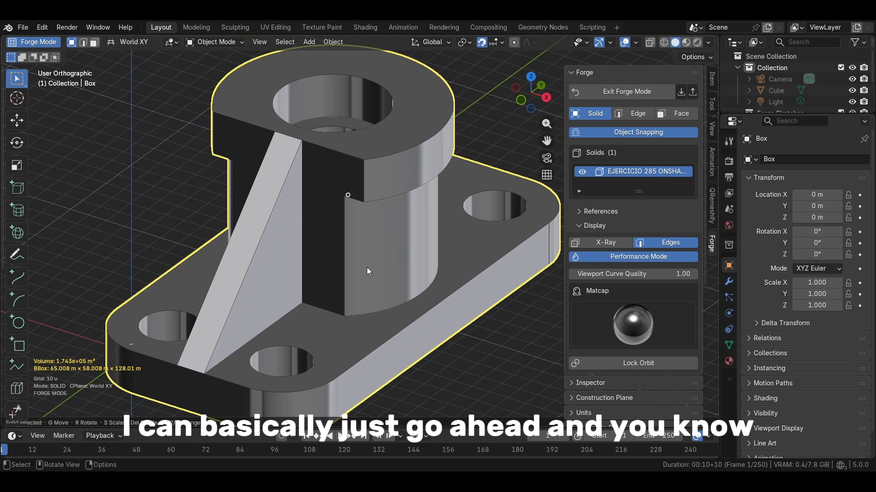
pyautogui.press('2')
pyautogui.click(415, 319)
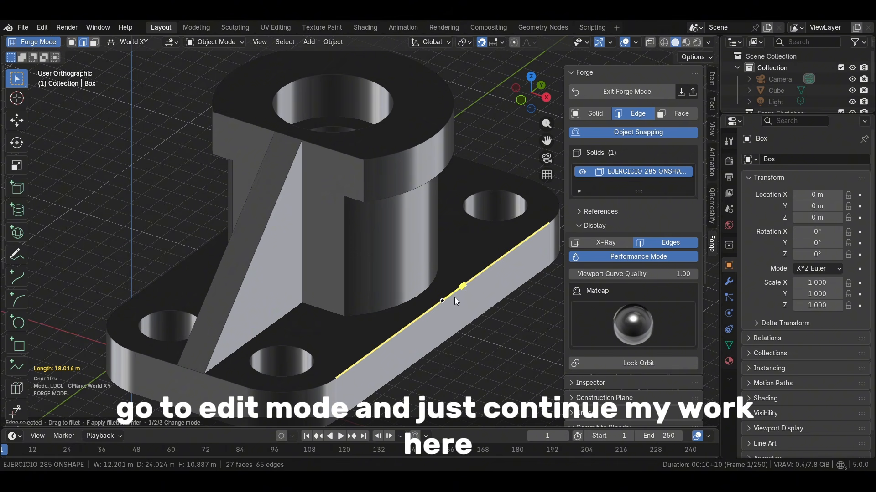
pyautogui.press('f')
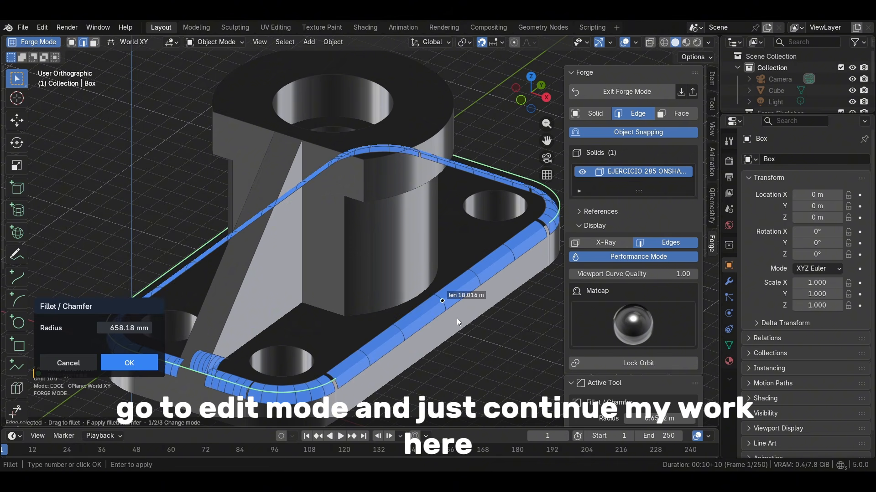
pyautogui.press('Return')
# - Examine the filleted base plate and the rib junction from several sides, both close up and from a distance
pyautogui.scroll(-3, 456, 318)
pyautogui.moveTo(327, 338); pyautogui.dragTo(360, 314, button='middle')
pyautogui.scroll(2, 384, 342)
pyautogui.scroll(2, 385, 318)
pyautogui.scroll(2, 390, 321)
pyautogui.moveTo(413, 342)
pyautogui.mouseDown(button='middle')
pyautogui.moveTo(390, 350)
pyautogui.moveTo(366, 344)
pyautogui.moveTo(401, 345)
pyautogui.mouseUp(button='middle')
pyautogui.scroll(-2, 401, 346)
pyautogui.moveTo(401, 345); pyautogui.dragTo(617, 352, button='middle')
pyautogui.scroll(-2, 274, 354)
pyautogui.moveTo(269, 354); pyautogui.dragTo(397, 338, button='middle')
pyautogui.scroll(1, 365, 333)
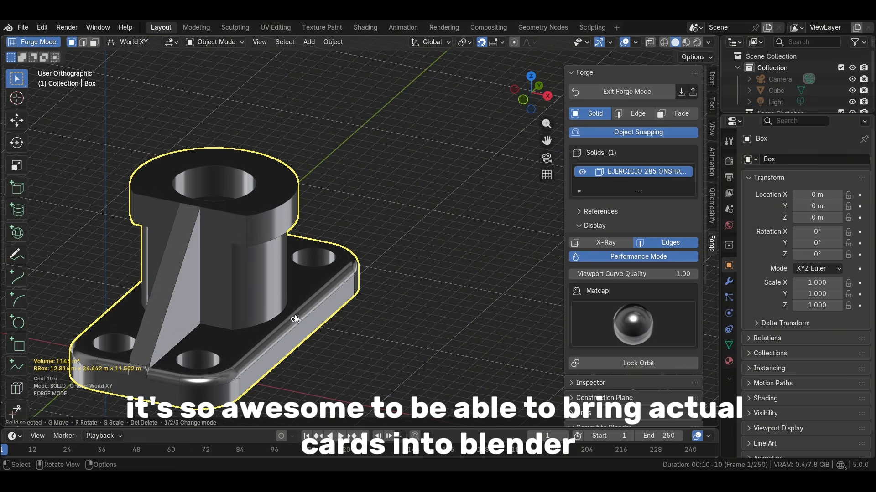
pyautogui.moveTo(295, 318); pyautogui.dragTo(412, 266, button='middle')
pyautogui.scroll(-5, 414, 260)
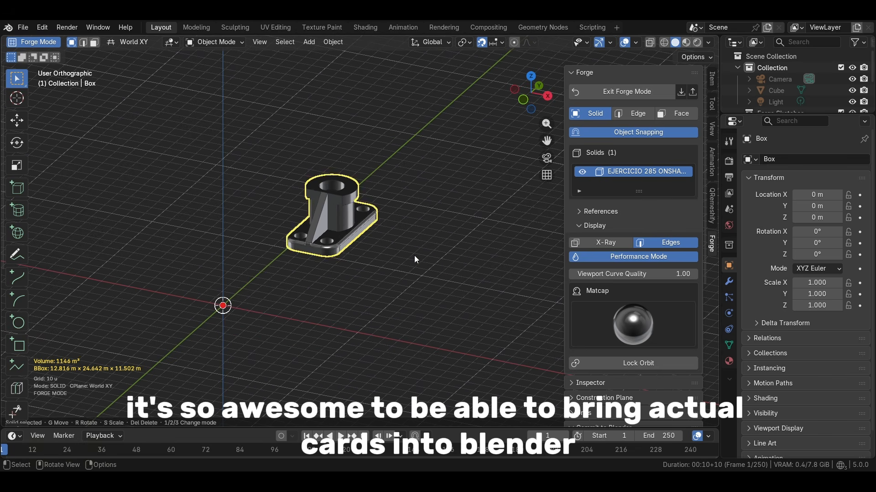
pyautogui.scroll(9, 412, 256)
pyautogui.keyDown('shift'); pyautogui.moveTo(383, 259); pyautogui.dragTo(451, 274, button='middle'); pyautogui.keyUp('shift')
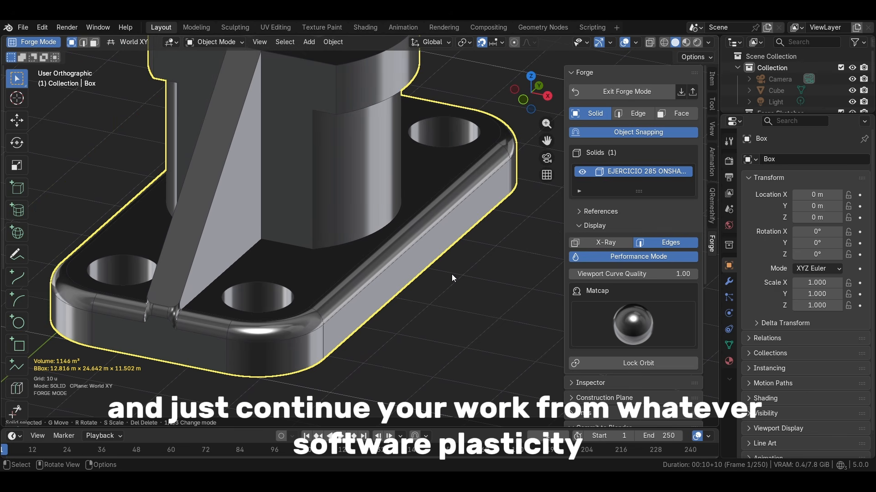
# - Try several matcaps on the imported part, including bright orange-red and pale pink, finishing with the orange one with dark shading
pyautogui.click(609, 316)
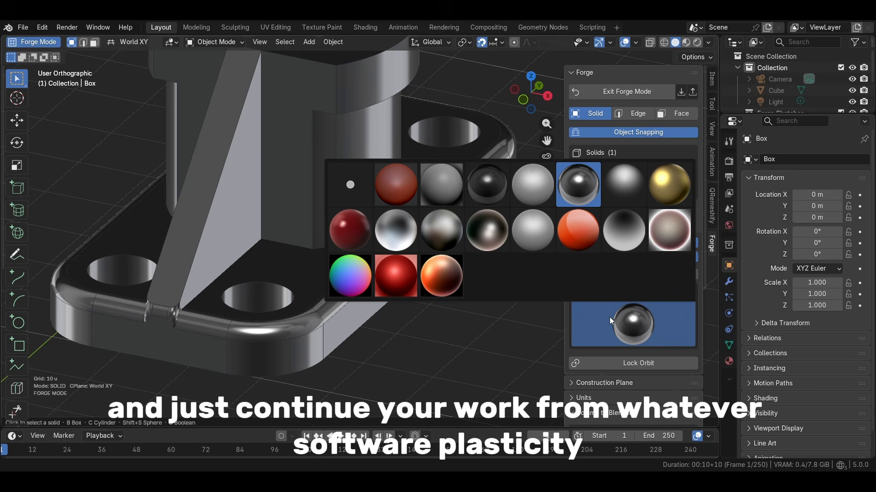
pyautogui.click(493, 225)
pyautogui.click(633, 324)
pyautogui.click(576, 228)
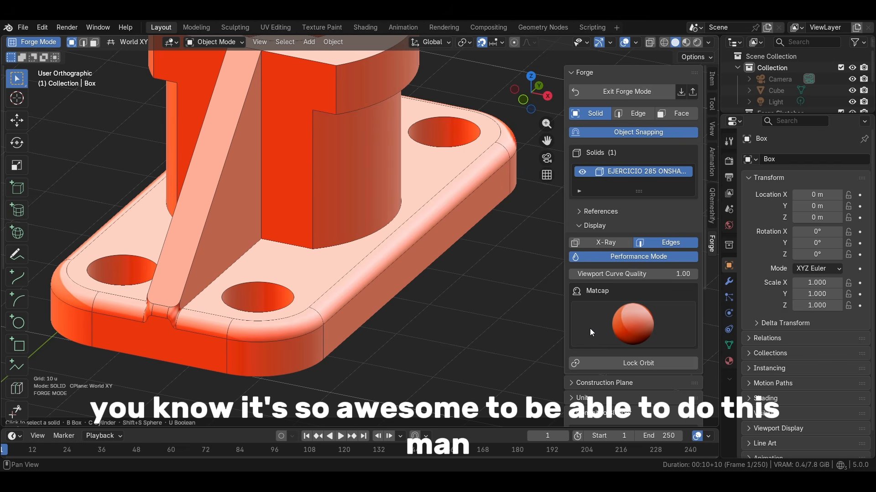
pyautogui.scroll(-3, 409, 284)
pyautogui.moveTo(409, 284); pyautogui.dragTo(450, 301, button='middle')
pyautogui.click(603, 316)
pyautogui.click(631, 249)
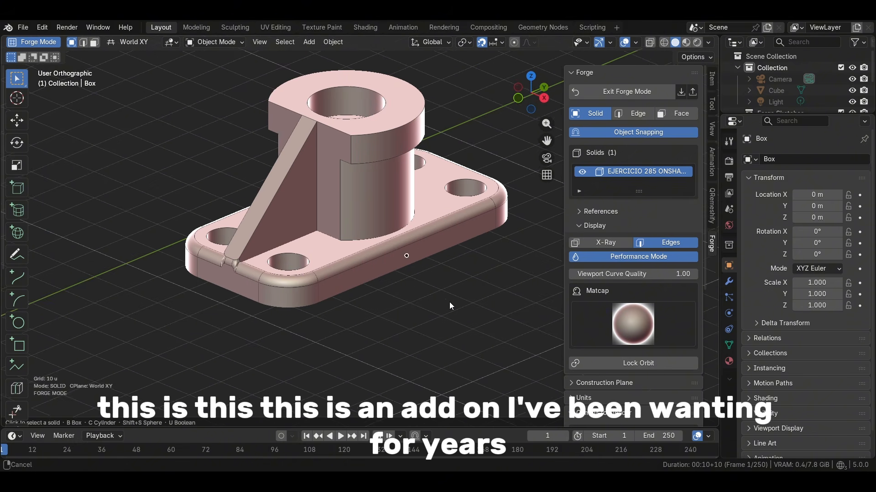
pyautogui.click(614, 322)
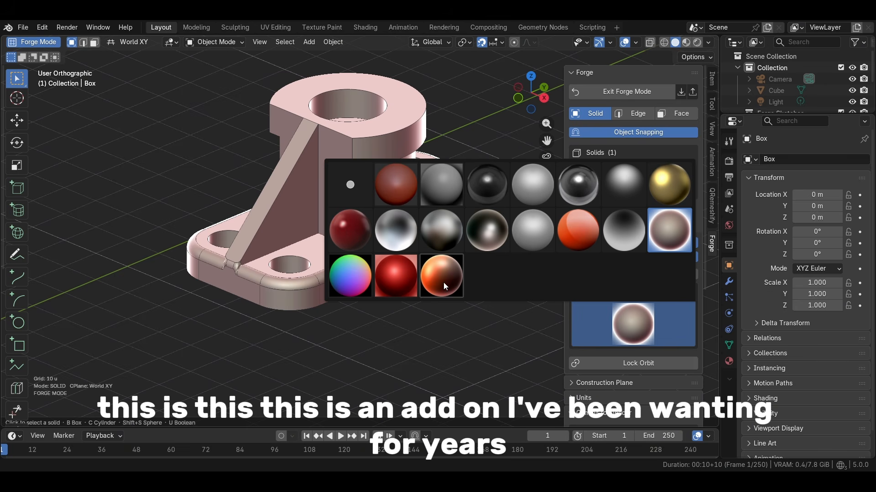
pyautogui.click(399, 282)
pyautogui.keyDown('shift'); pyautogui.moveTo(400, 282); pyautogui.dragTo(393, 327, button='middle'); pyautogui.keyUp('shift')
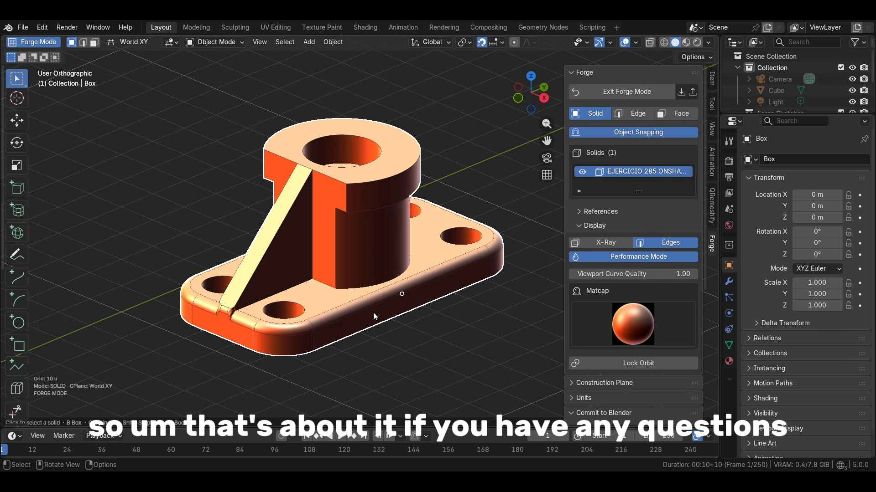
# - Look over the Commit to Blender options, collapse the Display settings and select the imported part
pyautogui.scroll(-8, 623, 229)
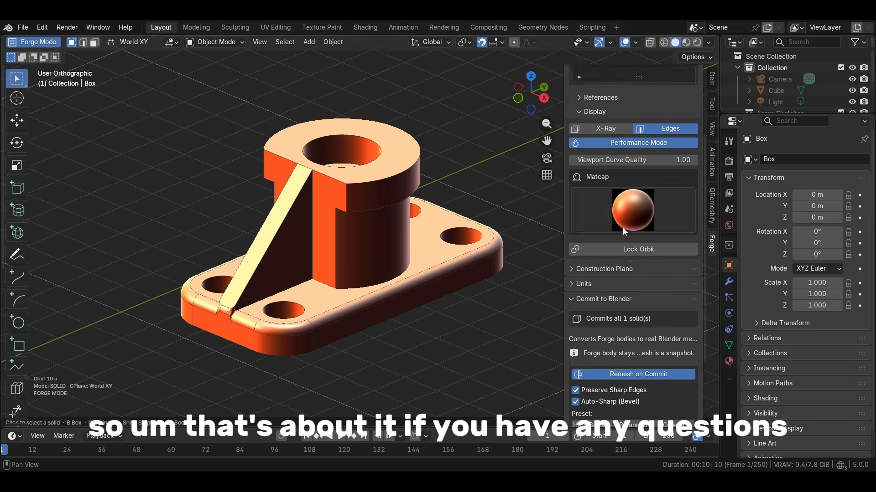
pyautogui.scroll(-2, 623, 231)
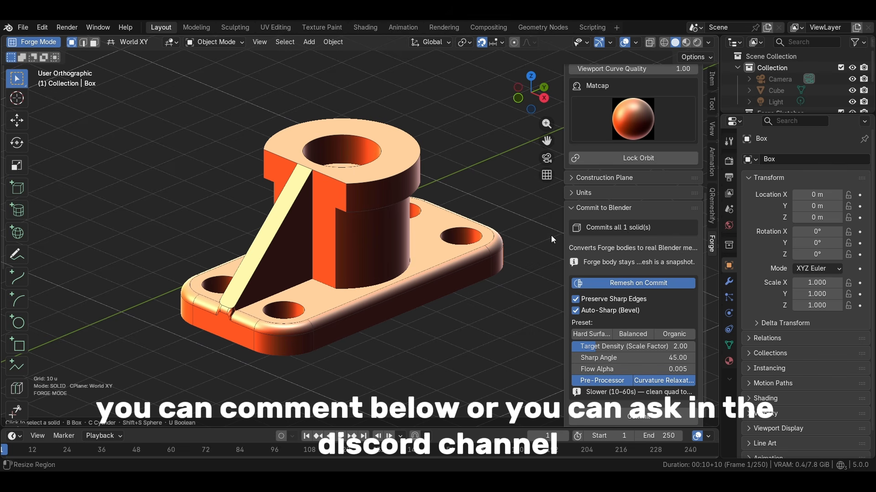
pyautogui.click(429, 274)
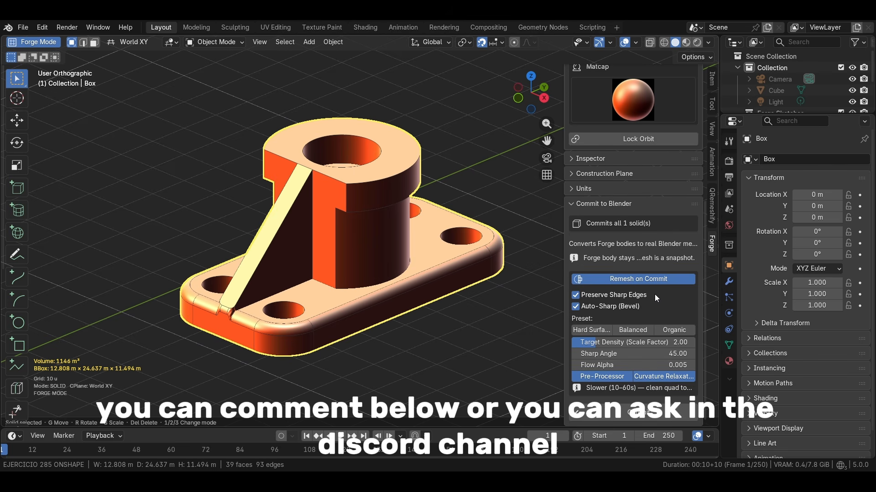
pyautogui.scroll(9, 654, 298)
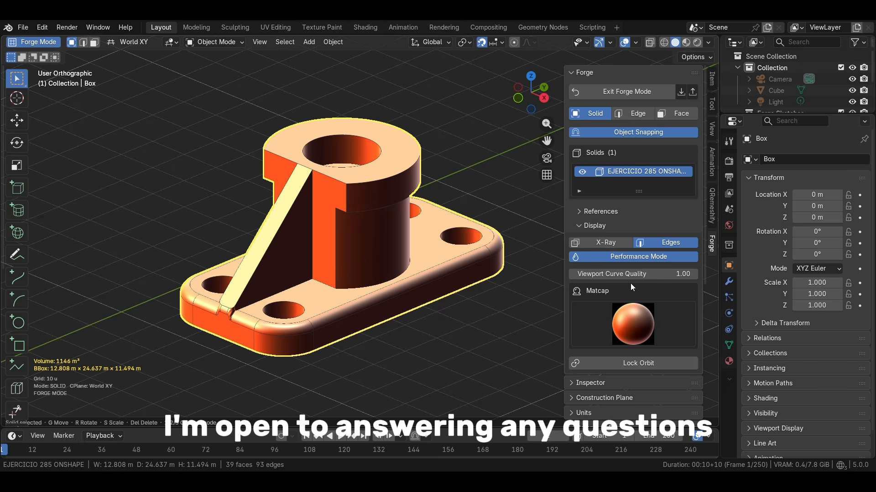
pyautogui.click(580, 224)
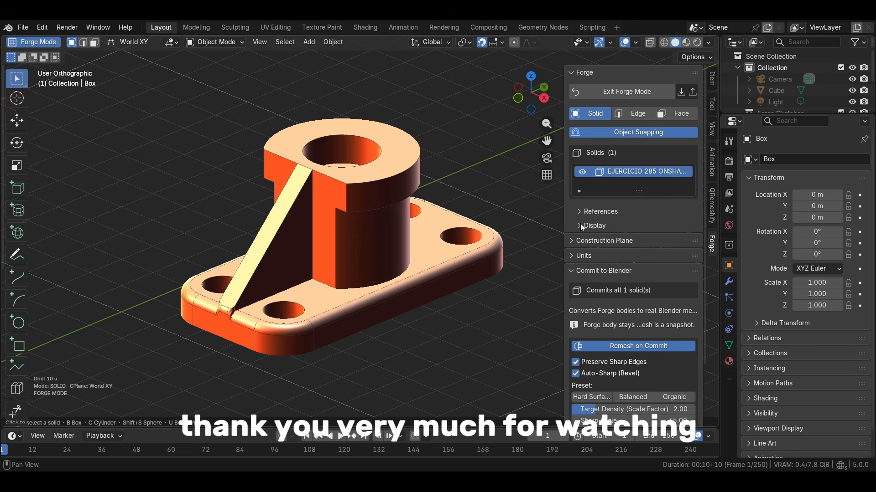
pyautogui.click(453, 241)
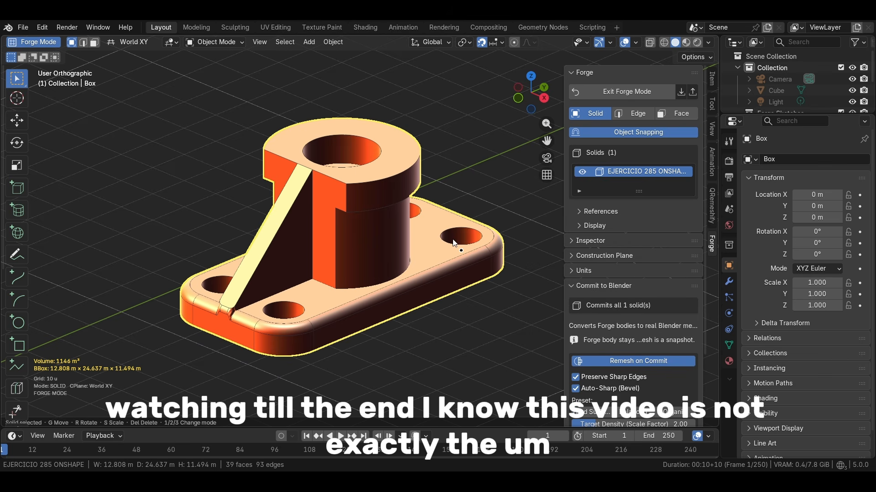